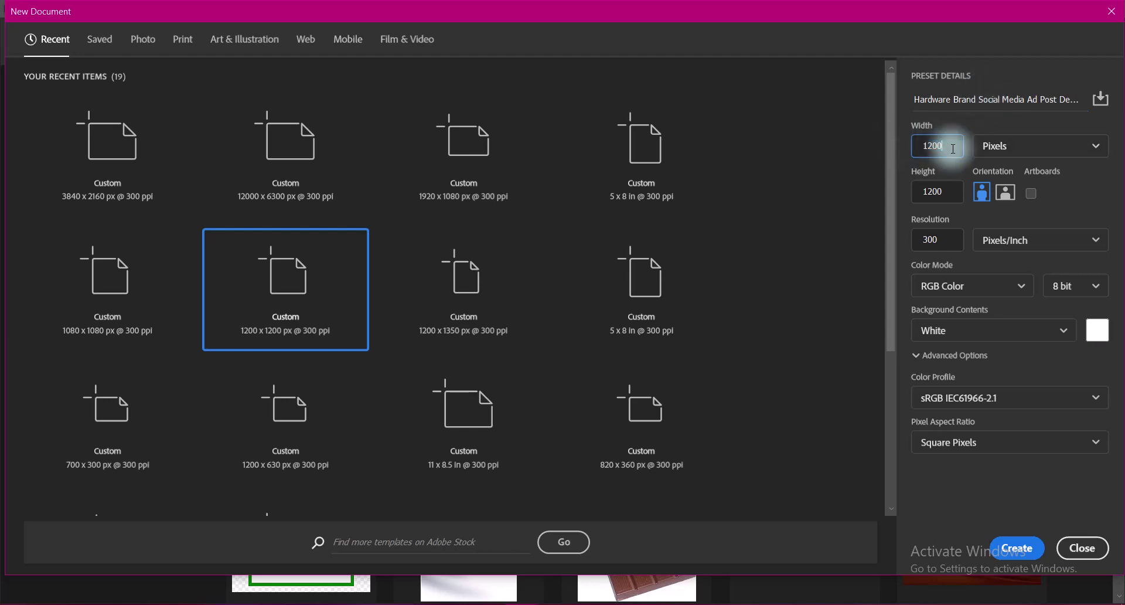
# Create a 1200 x 1200 px, 300 ppi document in pixels with RGB sRGB colour and a white background
pyautogui.click(937, 192)
pyautogui.click(1071, 152)
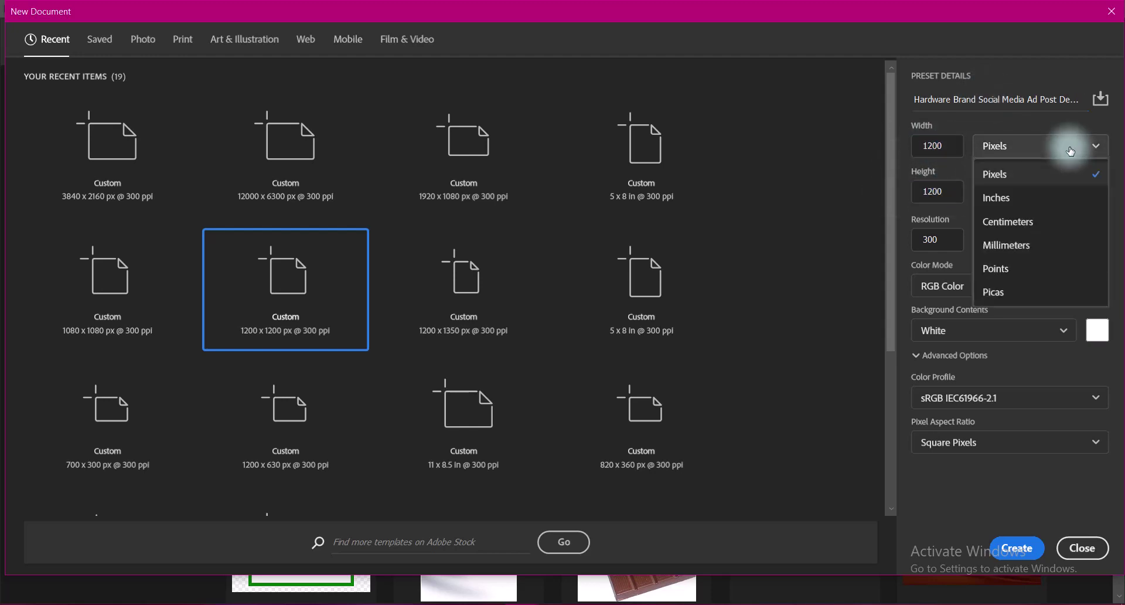
pyautogui.click(1034, 177)
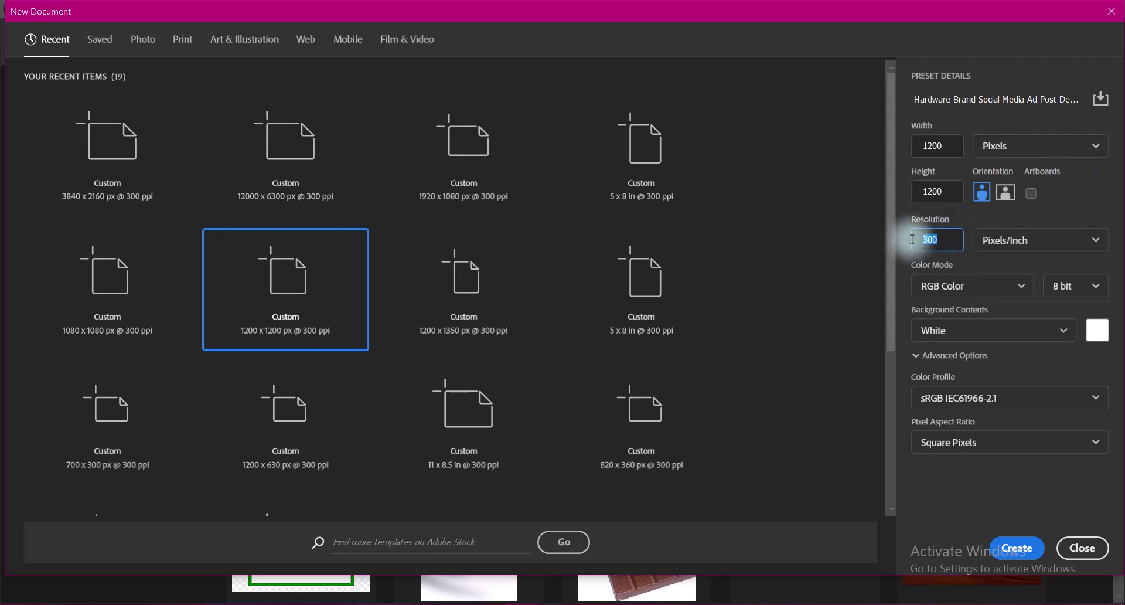
pyautogui.click(950, 287)
pyautogui.click(990, 361)
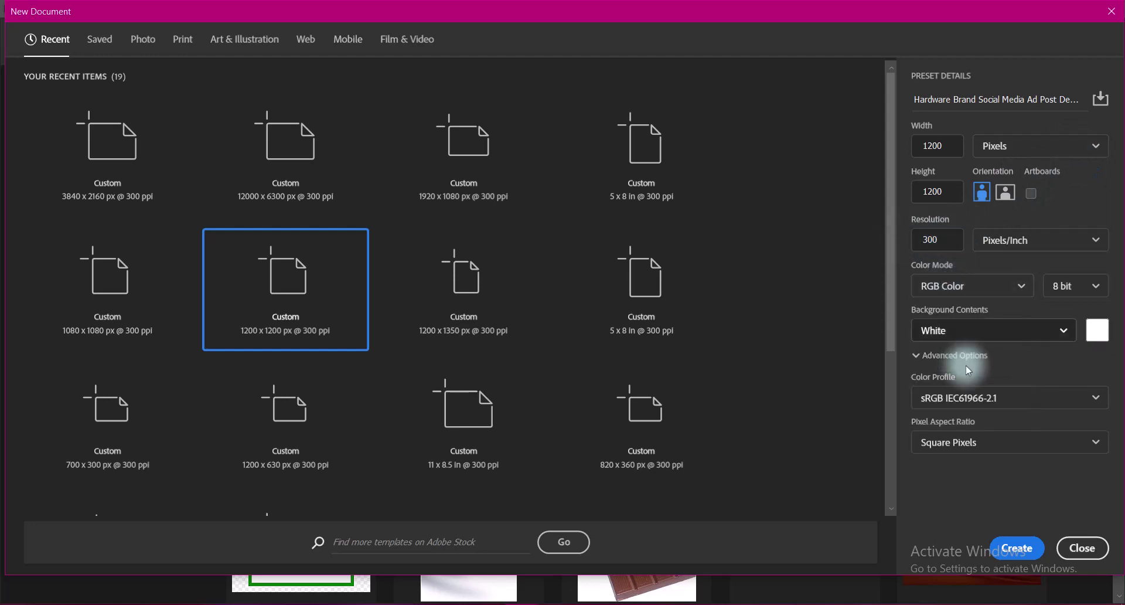
pyautogui.click(1007, 397)
pyautogui.click(972, 278)
pyautogui.click(1011, 547)
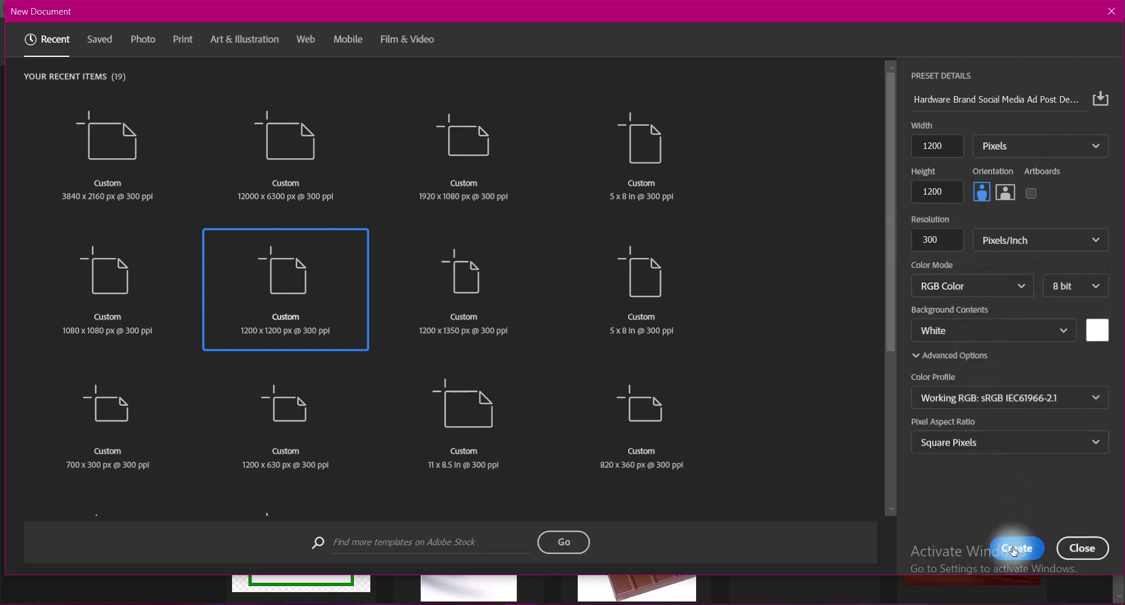
pyautogui.click(18, 421)
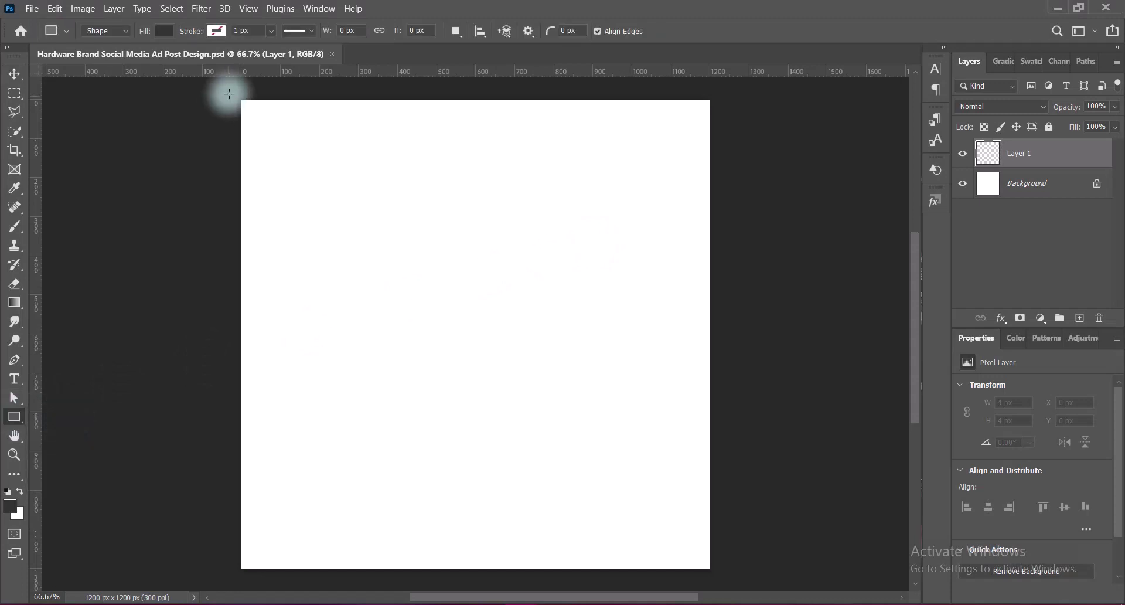
# Draw a rectangle that covers the whole canvas
pyautogui.moveTo(229, 94); pyautogui.dragTo(719, 577)
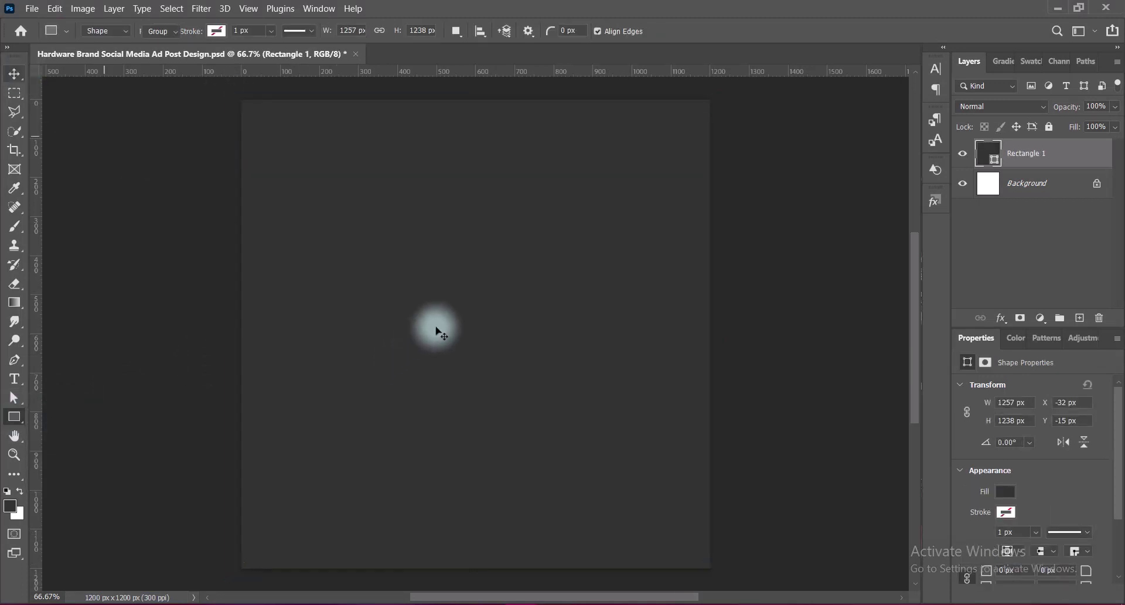
pyautogui.press('v')
pyautogui.moveTo(450, 351); pyautogui.dragTo(482, 332)
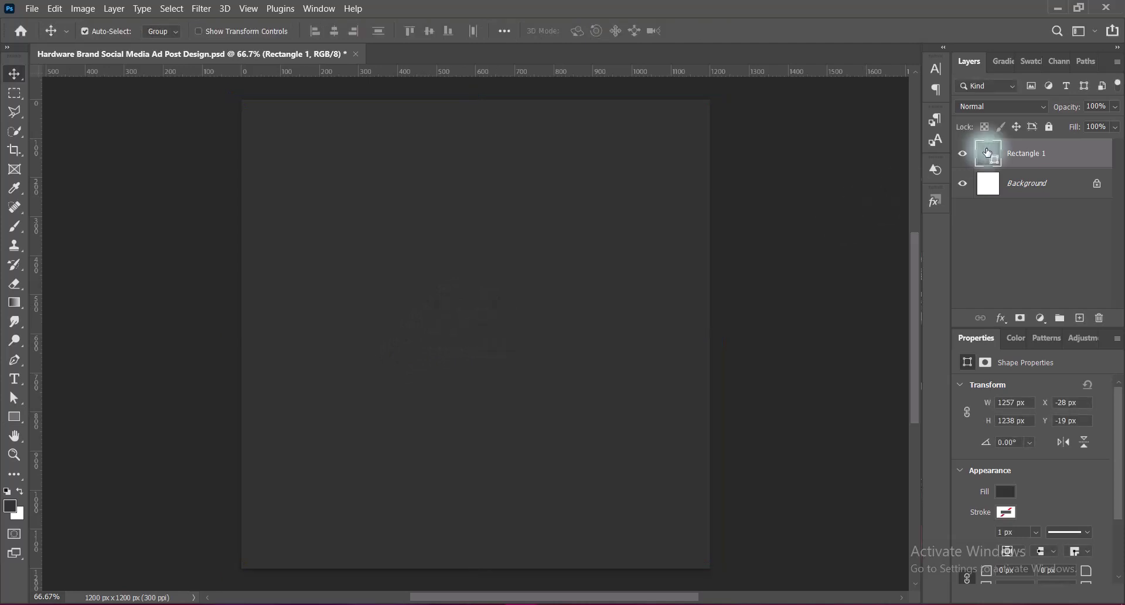
# Add a Gradient Overlay to Rectangle 1, starting from the Gray_06 preset gradient
pyautogui.doubleClick(988, 153)
pyautogui.moveTo(317, 108); pyautogui.dragTo(811, 82)
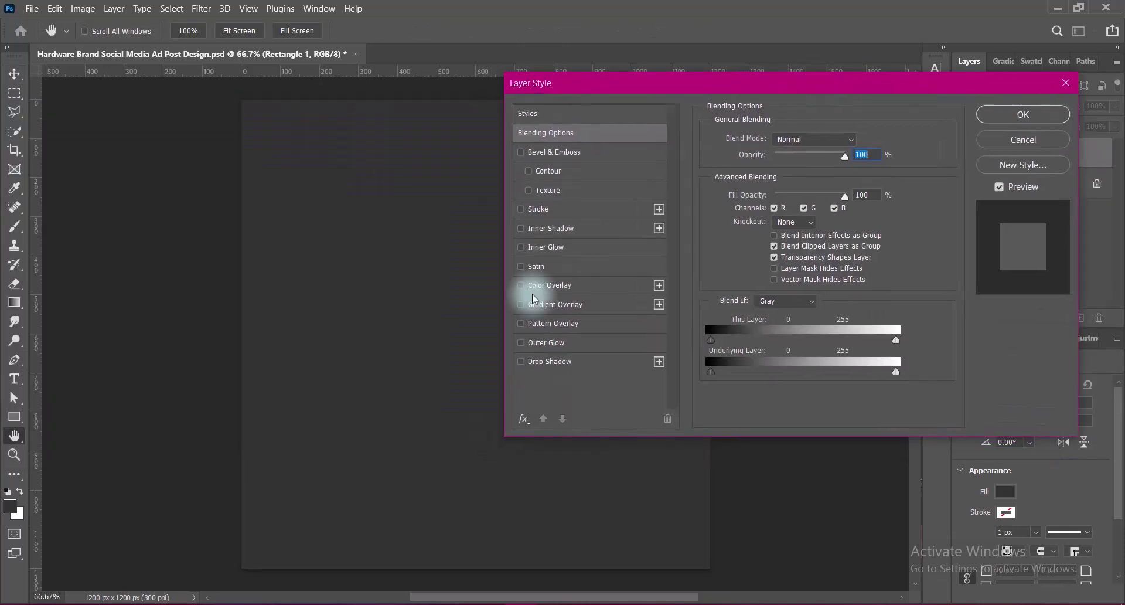
pyautogui.click(521, 304)
pyautogui.click(545, 304)
pyautogui.click(844, 172)
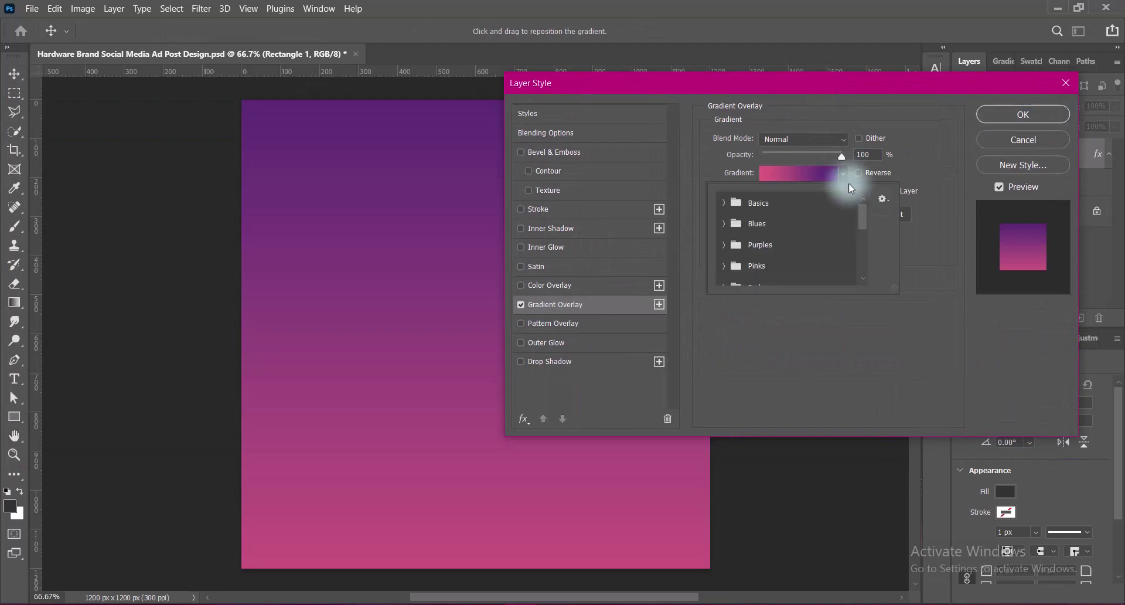
pyautogui.click(736, 251)
pyautogui.scroll(-1, 860, 246)
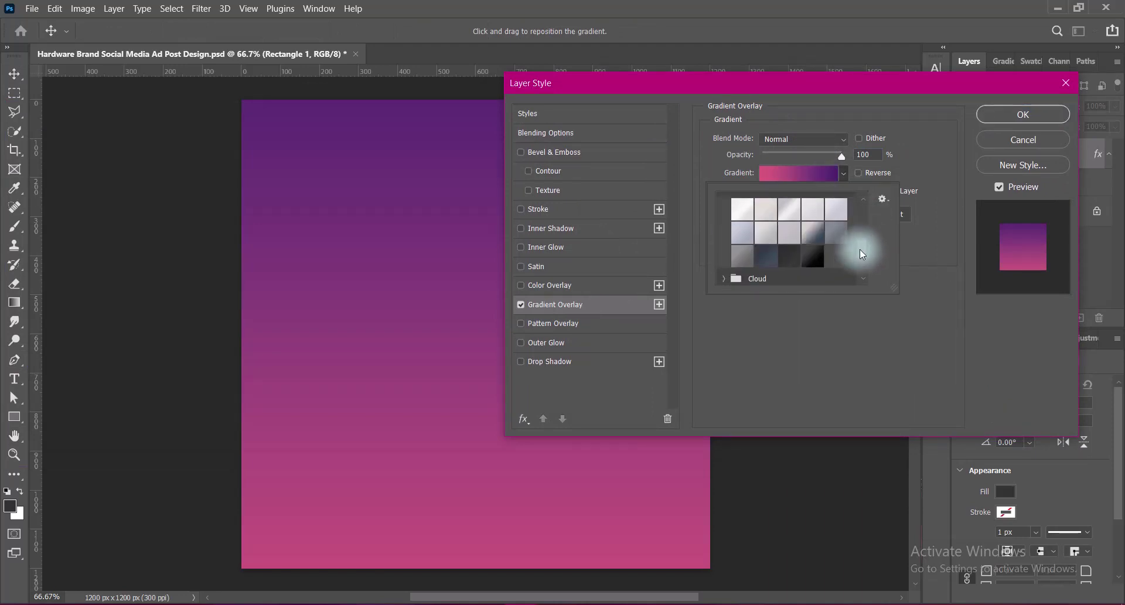
pyautogui.click(741, 228)
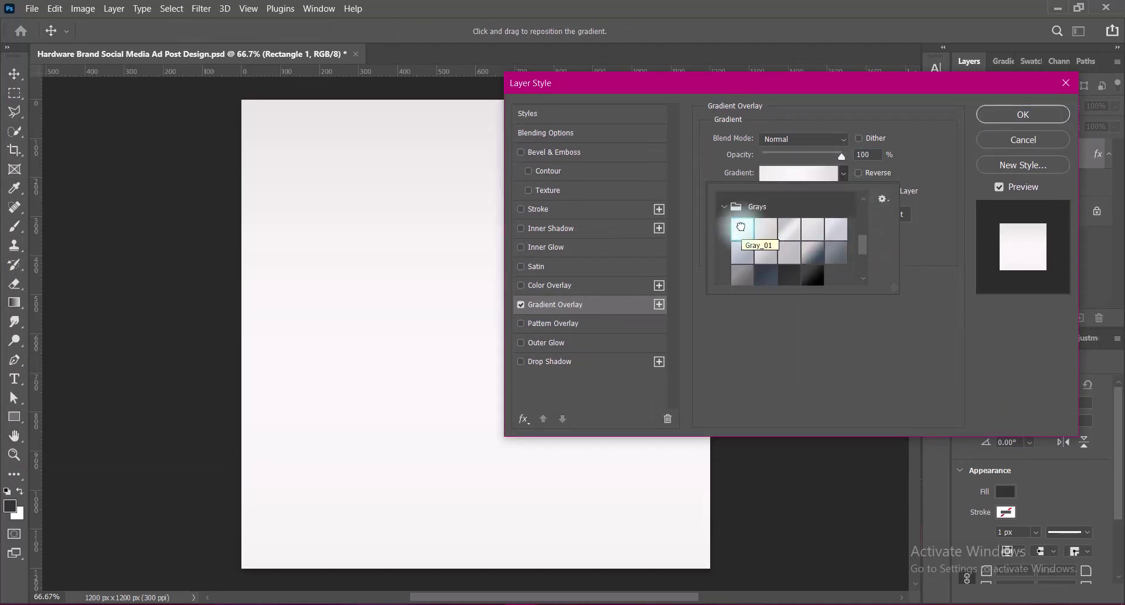
pyautogui.click(790, 228)
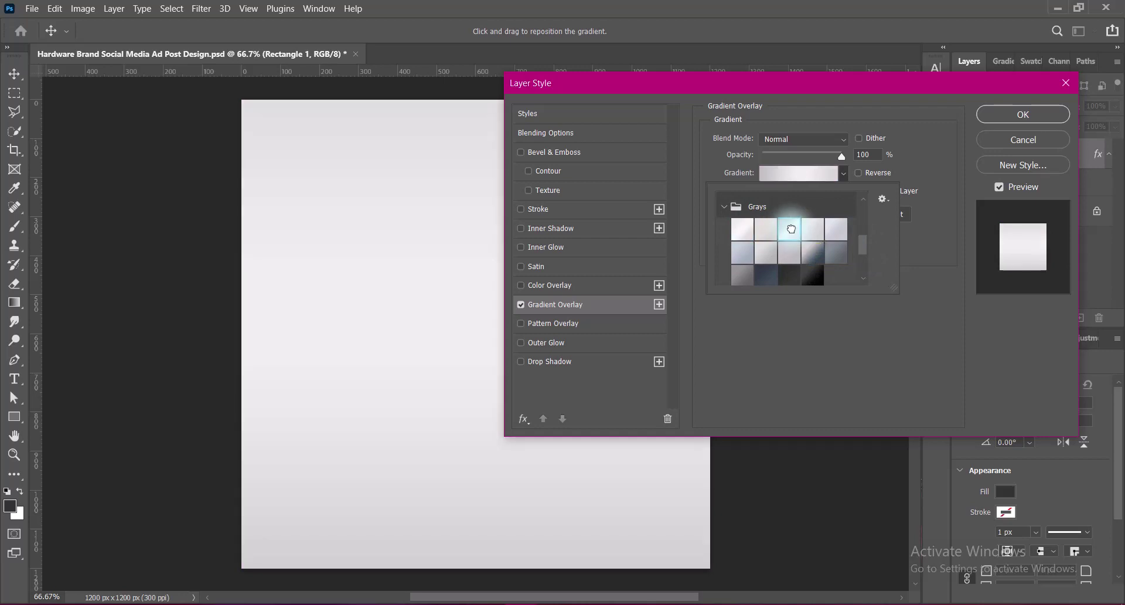
pyautogui.click(741, 252)
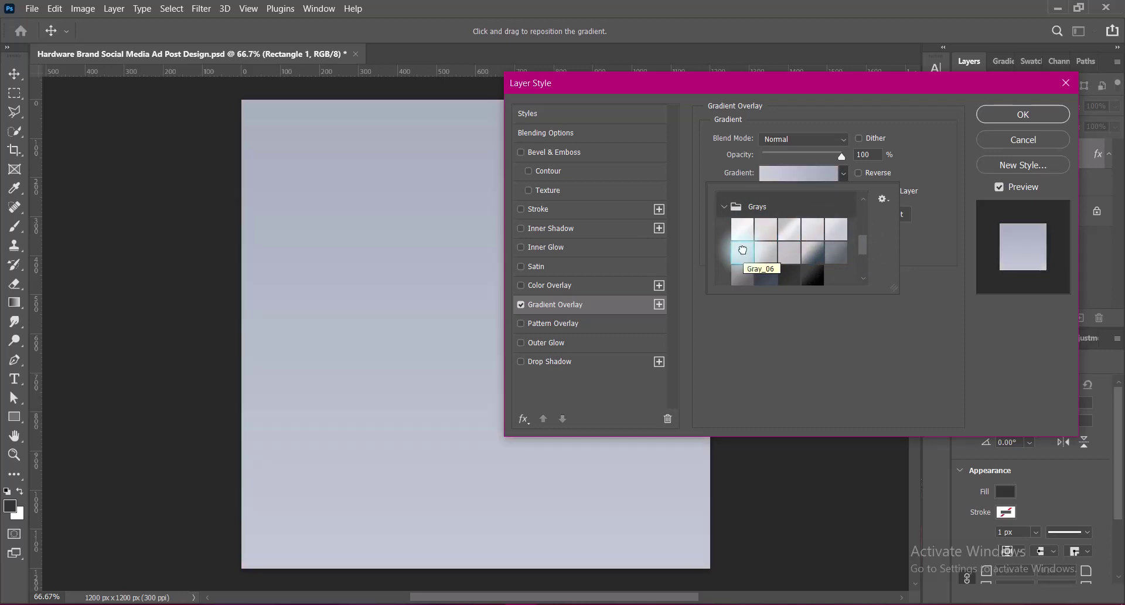
pyautogui.click(939, 332)
# Edit the gradient stops to white on the left and pale lavender on the right
pyautogui.click(798, 173)
pyautogui.doubleClick(667, 406)
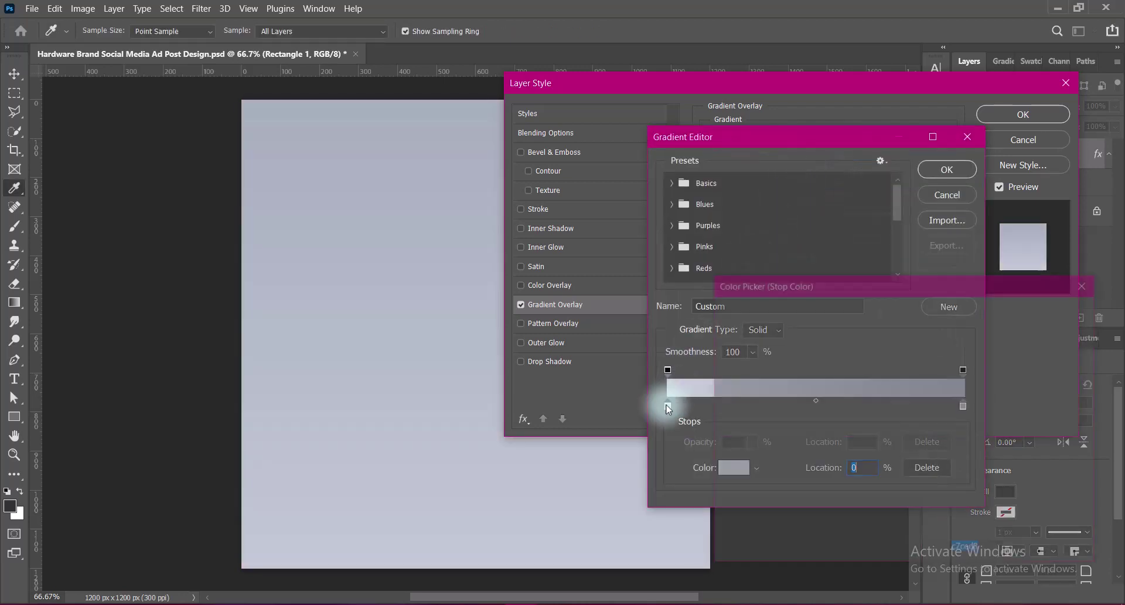
pyautogui.click(1049, 310)
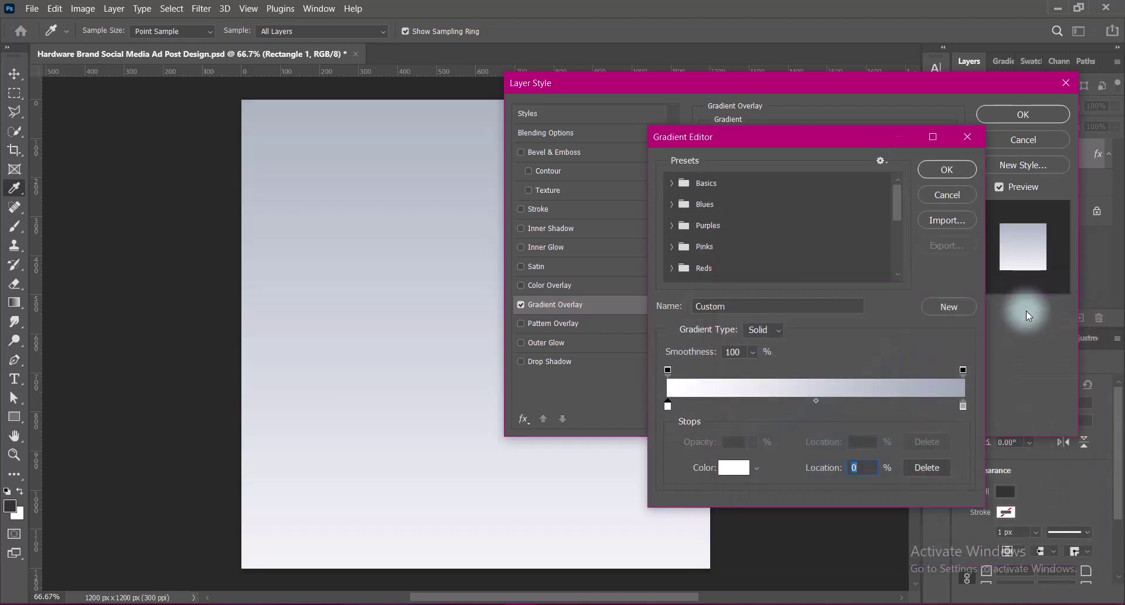
pyautogui.doubleClick(963, 405)
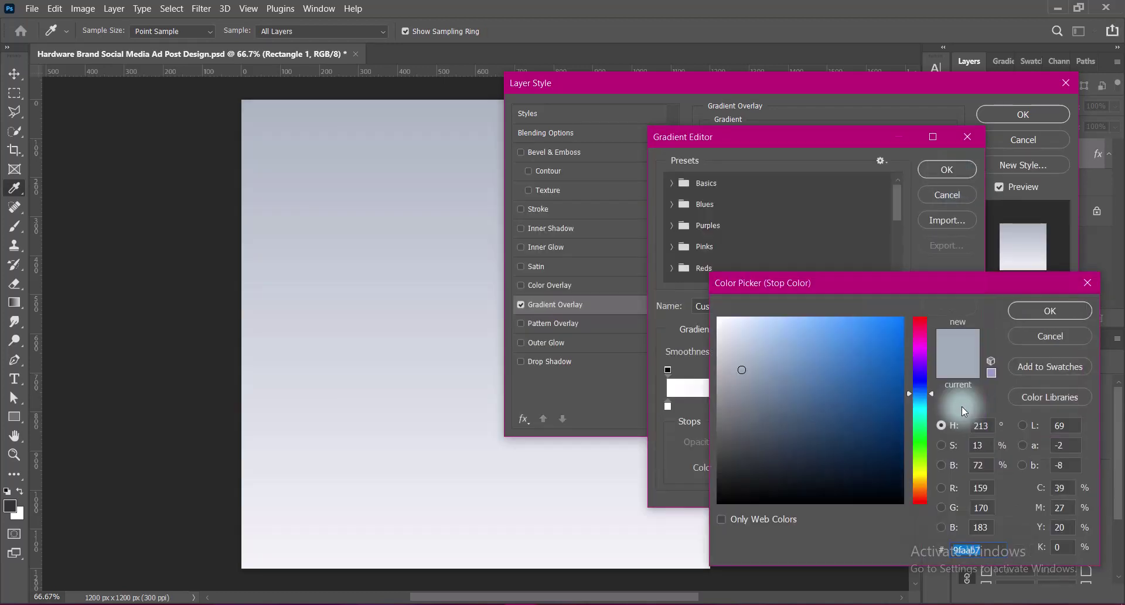
pyautogui.click(738, 319)
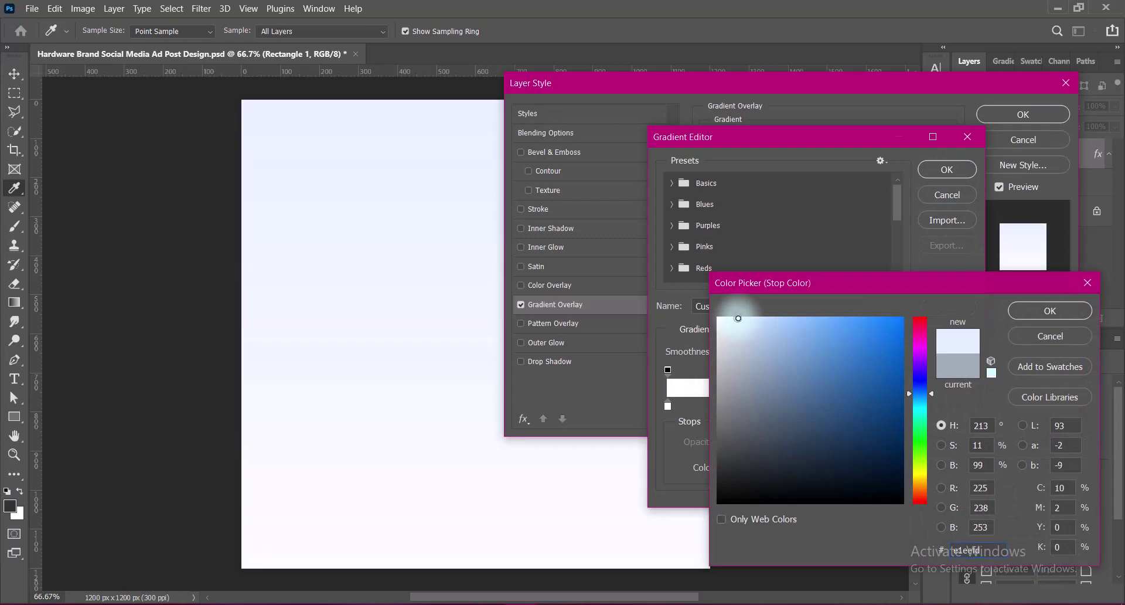
pyautogui.click(921, 381)
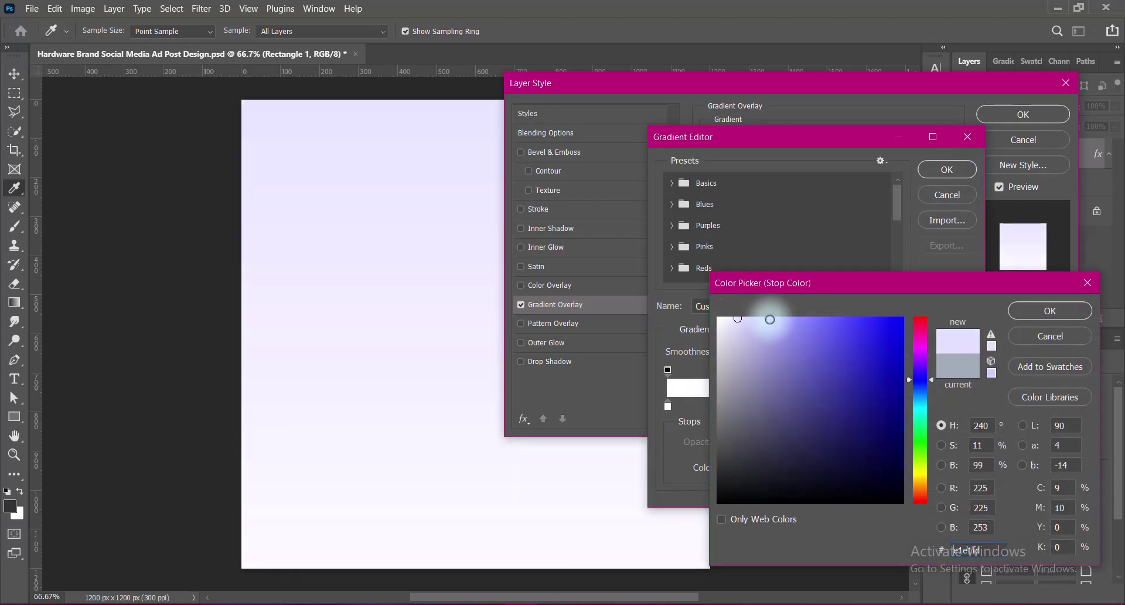
pyautogui.click(919, 371)
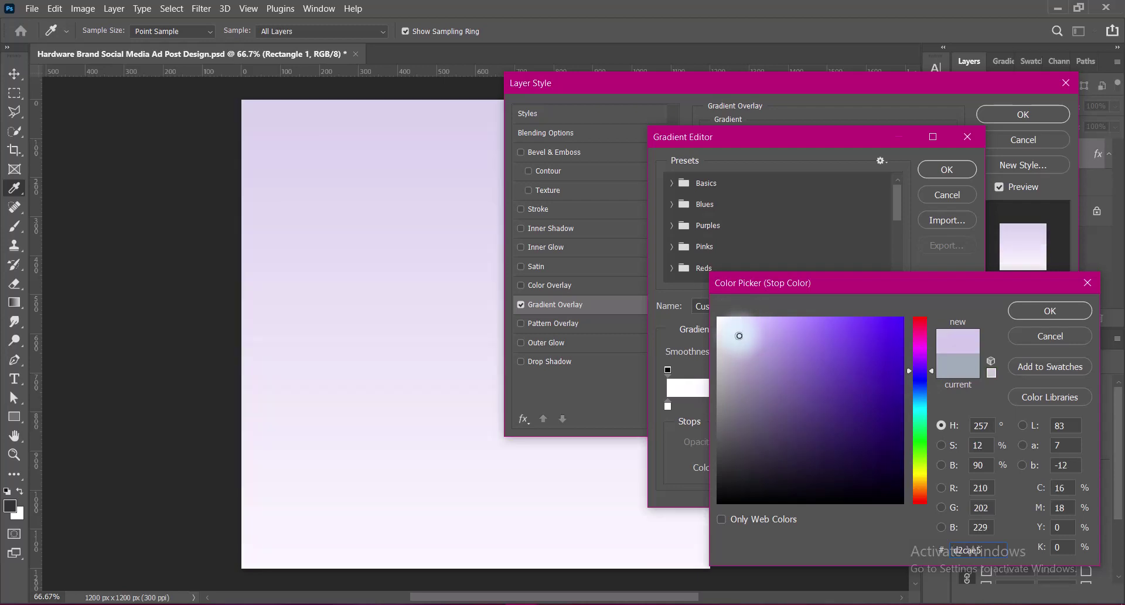
pyautogui.moveTo(742, 332); pyautogui.dragTo(744, 318)
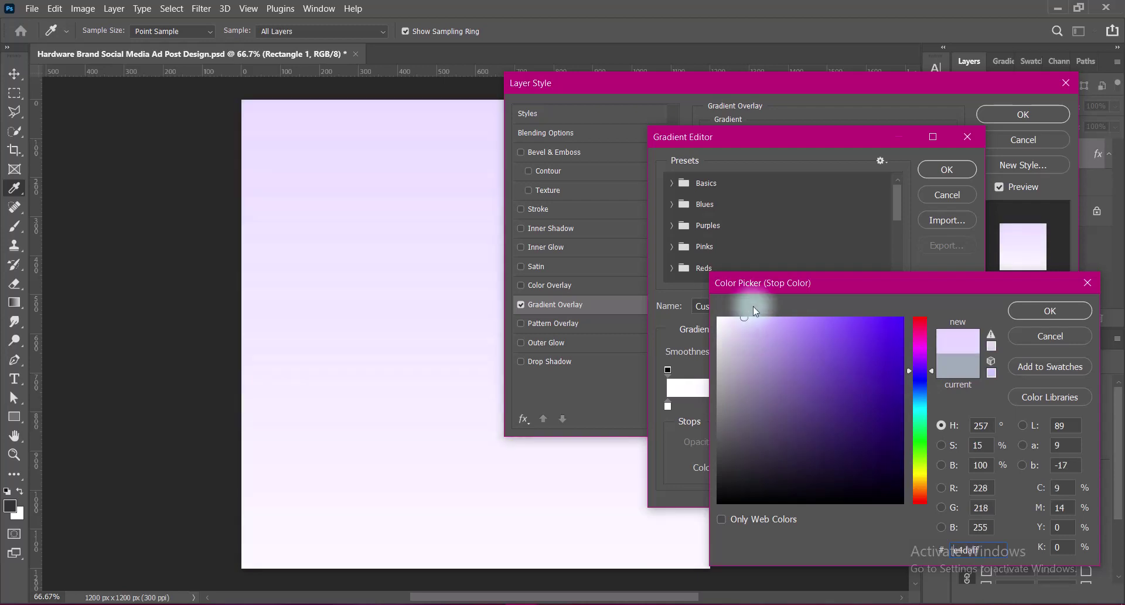
pyautogui.click(1049, 310)
pyautogui.click(946, 169)
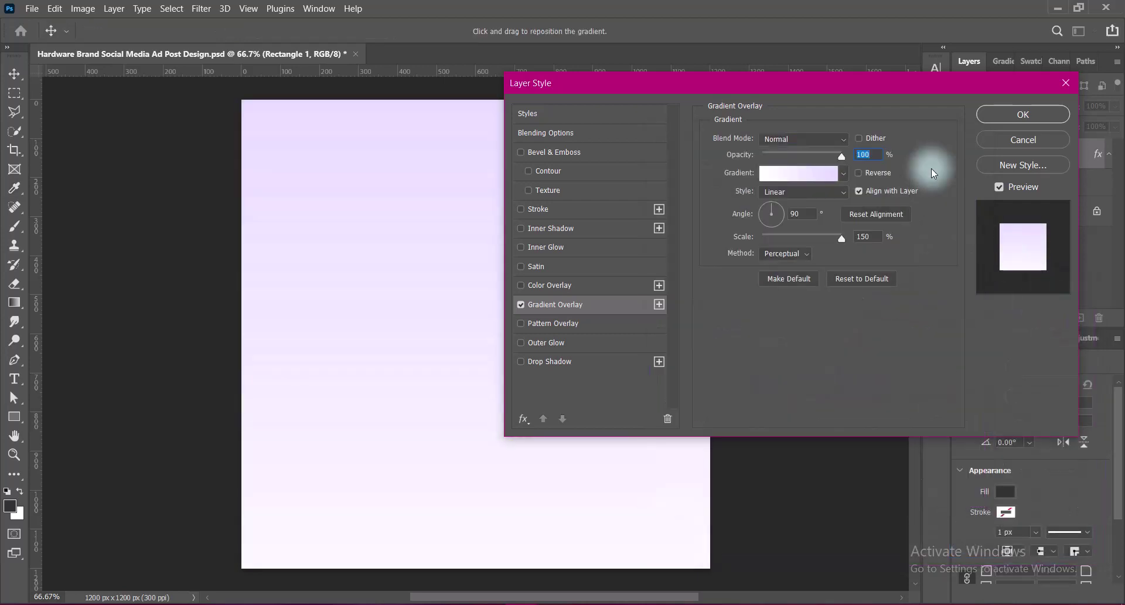
# Reverse the gradient, set the method to Linear, apply the style and save
pyautogui.click(859, 173)
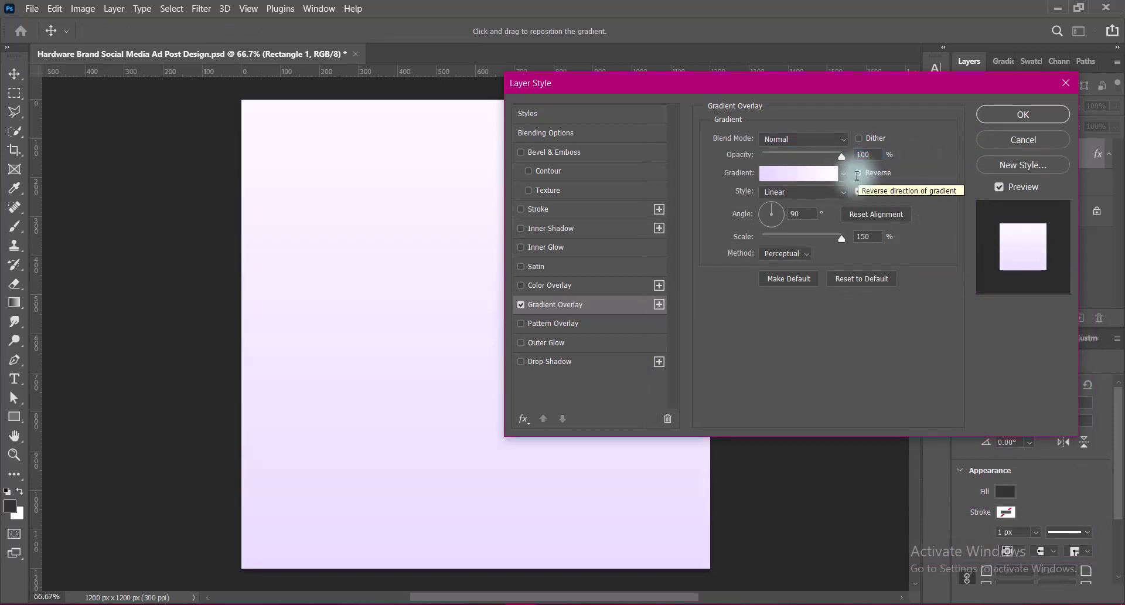
pyautogui.click(785, 253)
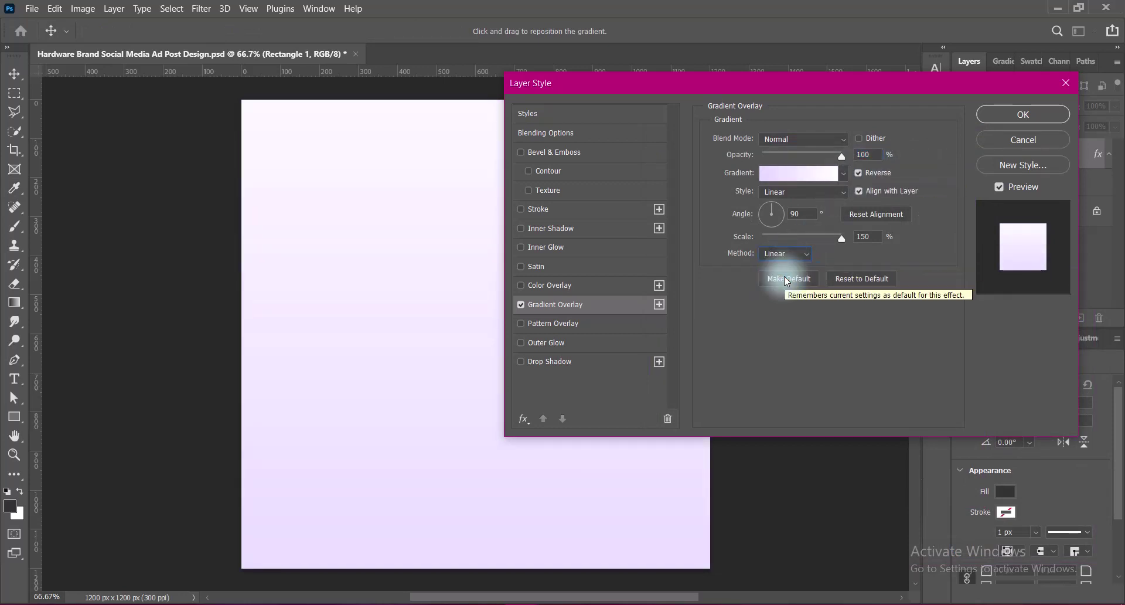
pyautogui.click(1020, 114)
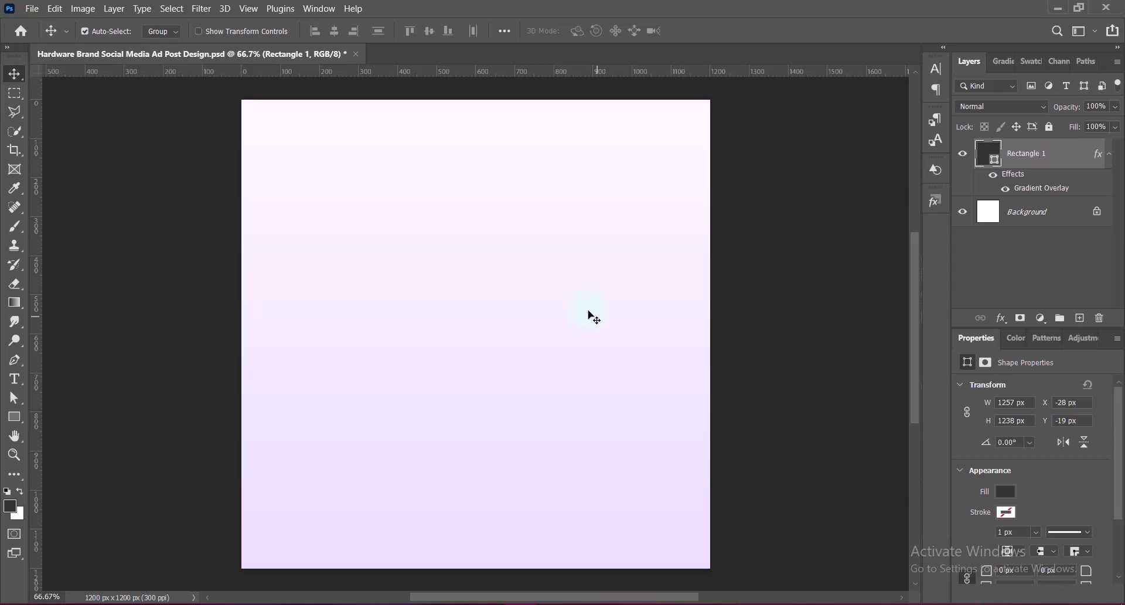
pyautogui.hotkey('ctrl', 's')
# Paste the teal bokeh image as Layer 1 and scale it over the canvas
pyautogui.hotkey('ctrl', 'v')
pyautogui.moveTo(480, 298); pyautogui.dragTo(485, 405)
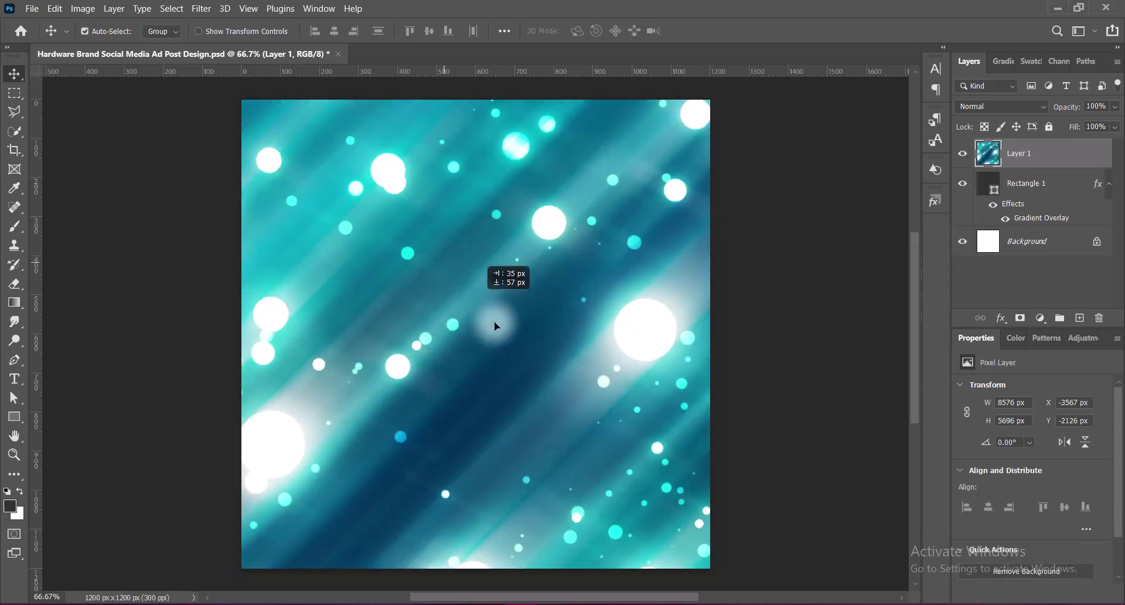
pyautogui.hotkey('ctrl', 't')
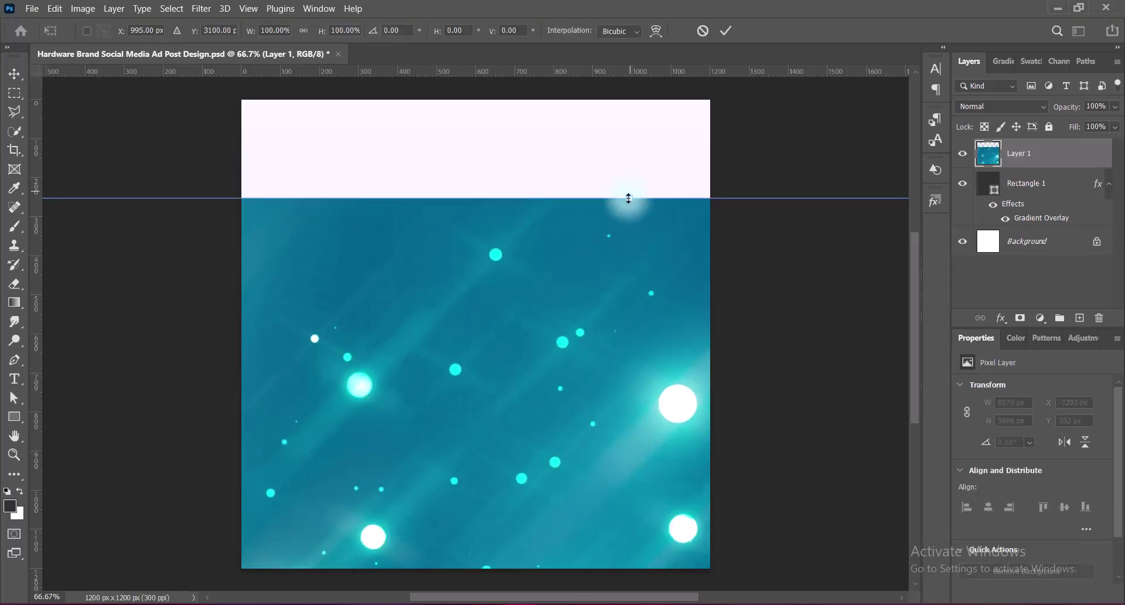
pyautogui.moveTo(628, 197); pyautogui.dragTo(541, 169)
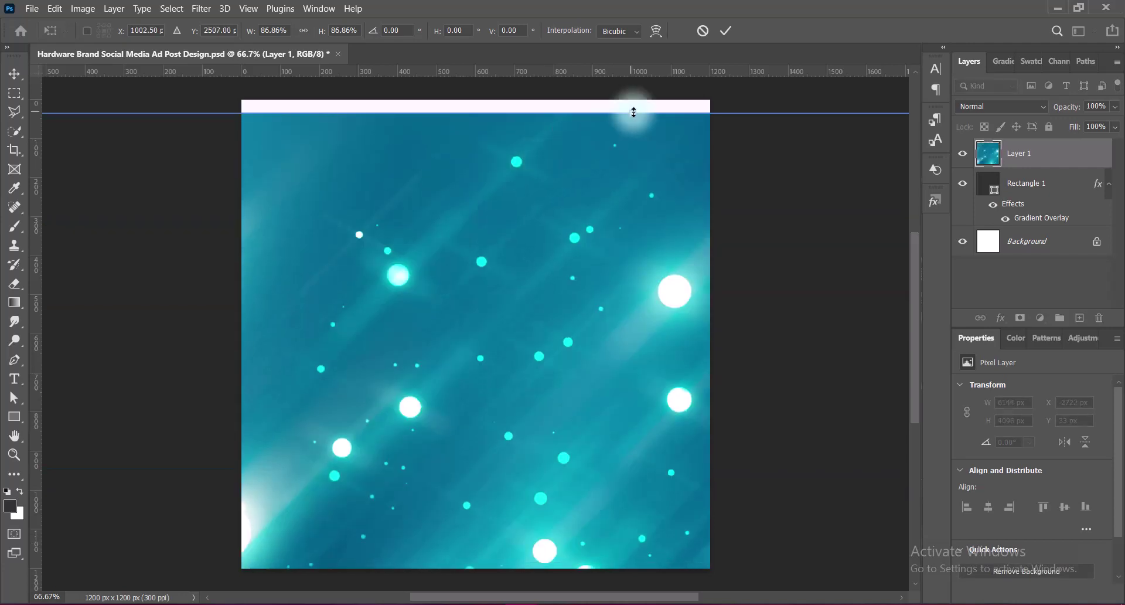
pyautogui.moveTo(542, 169)
pyautogui.mouseDown()
pyautogui.moveTo(585, 114)
pyautogui.moveTo(577, 501)
pyautogui.moveTo(504, 163)
pyautogui.moveTo(564, 121)
pyautogui.moveTo(585, 492)
pyautogui.moveTo(545, 401)
pyautogui.moveTo(523, 258)
pyautogui.moveTo(573, 389)
pyautogui.moveTo(572, 296)
pyautogui.moveTo(562, 304)
pyautogui.mouseUp()
pyautogui.moveTo(495, 490); pyautogui.dragTo(485, 584)
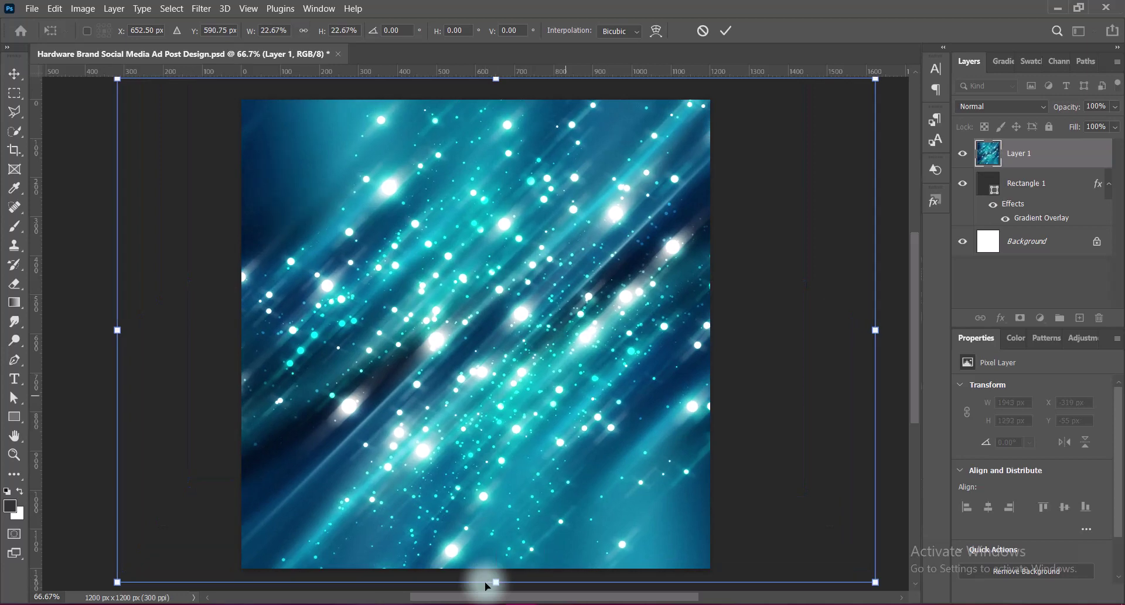
pyautogui.scroll(-1, 517, 494)
# Flip the bokeh layer vertically, stretch it to 2466 x 1639 px to fill the canvas, and commit
pyautogui.rightClick(486, 388)
pyautogui.click(515, 367)
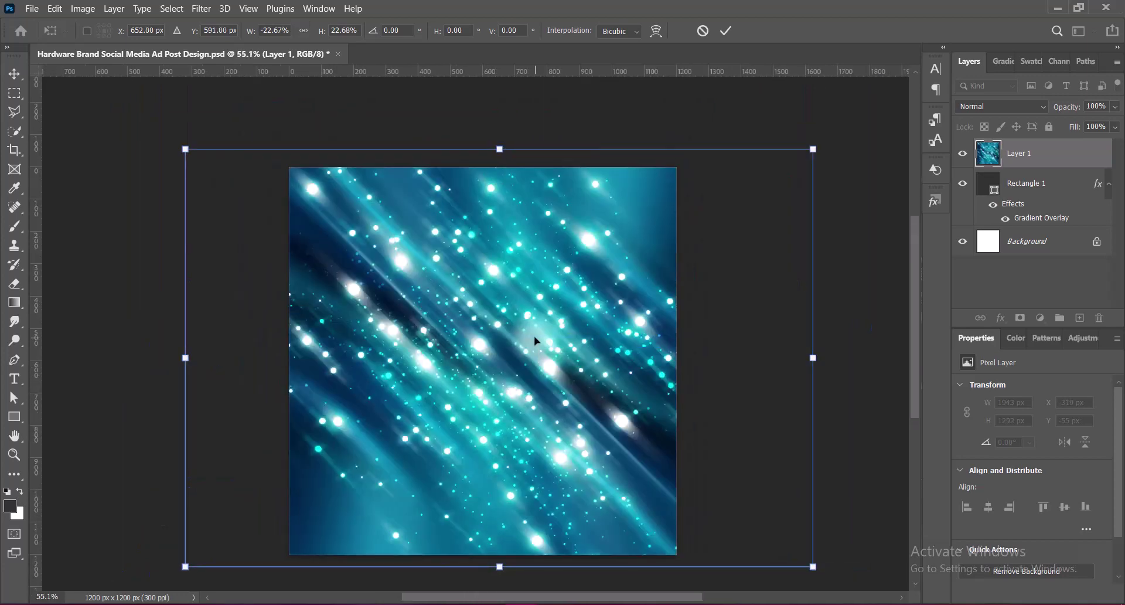
pyautogui.rightClick(499, 353)
pyautogui.click(545, 326)
pyautogui.rightClick(544, 325)
pyautogui.click(566, 316)
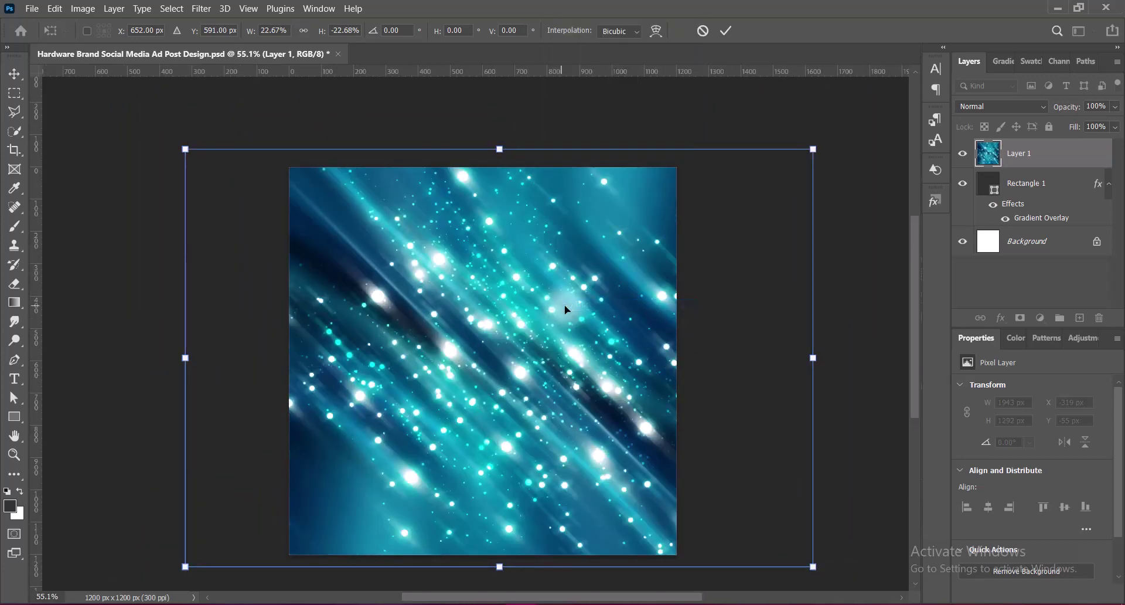
pyautogui.moveTo(499, 149); pyautogui.dragTo(499, 80)
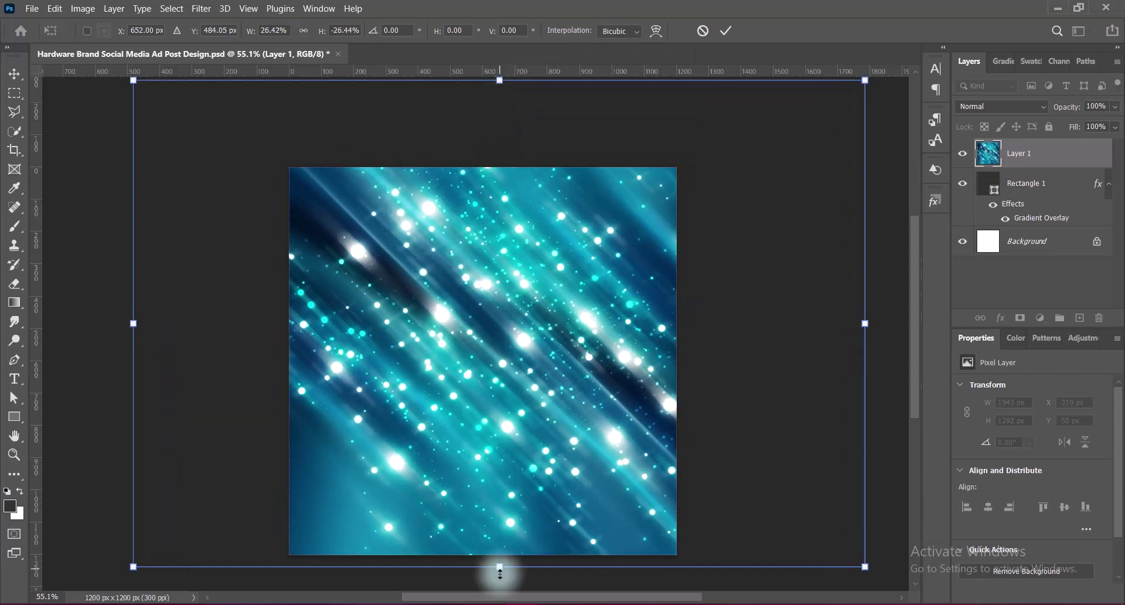
pyautogui.moveTo(499, 572); pyautogui.dragTo(497, 592)
pyautogui.moveTo(585, 459)
pyautogui.mouseDown()
pyautogui.moveTo(527, 401)
pyautogui.moveTo(578, 404)
pyautogui.moveTo(568, 405)
pyautogui.mouseUp()
pyautogui.press('Return')
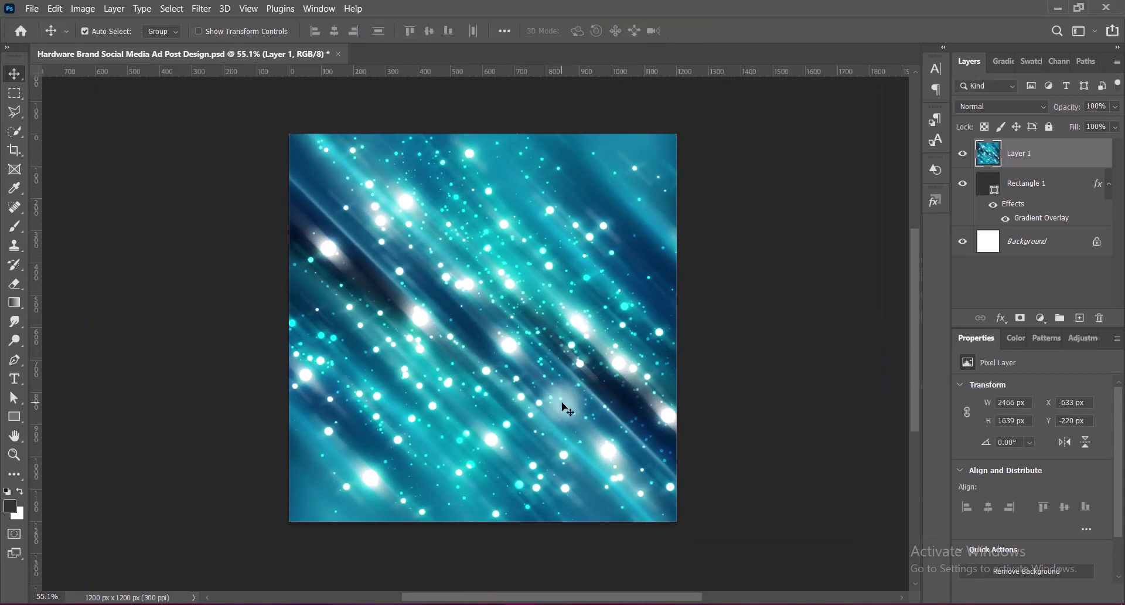
pyautogui.hotkey('ctrl', '+')
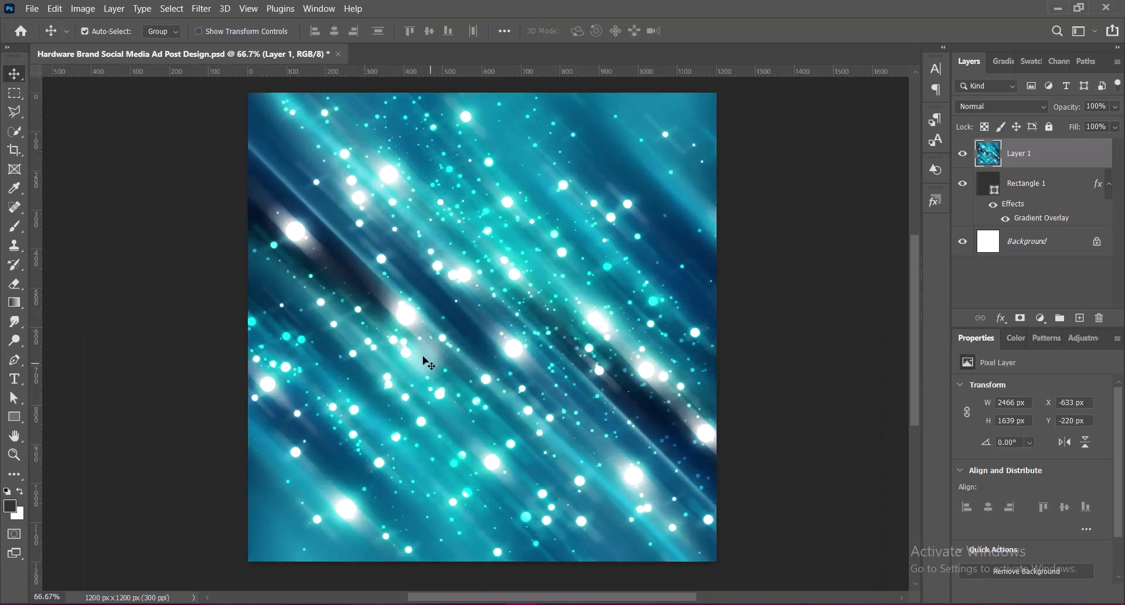
# Apply maximum Vibrance to the bokeh layer
pyautogui.click(201, 8)
pyautogui.moveTo(104, 44)
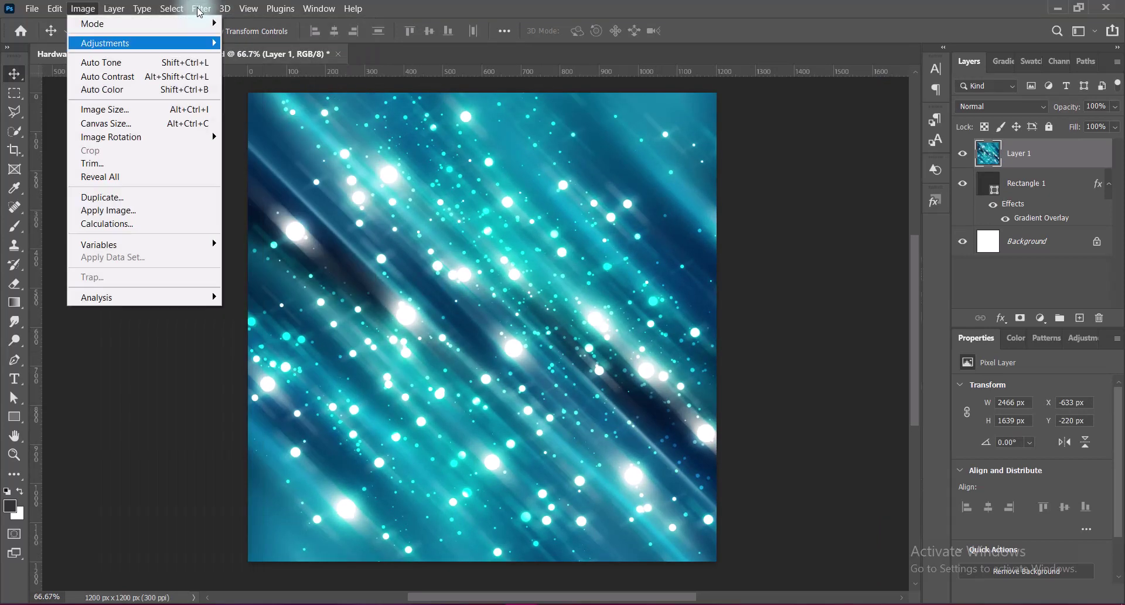
pyautogui.click(253, 108)
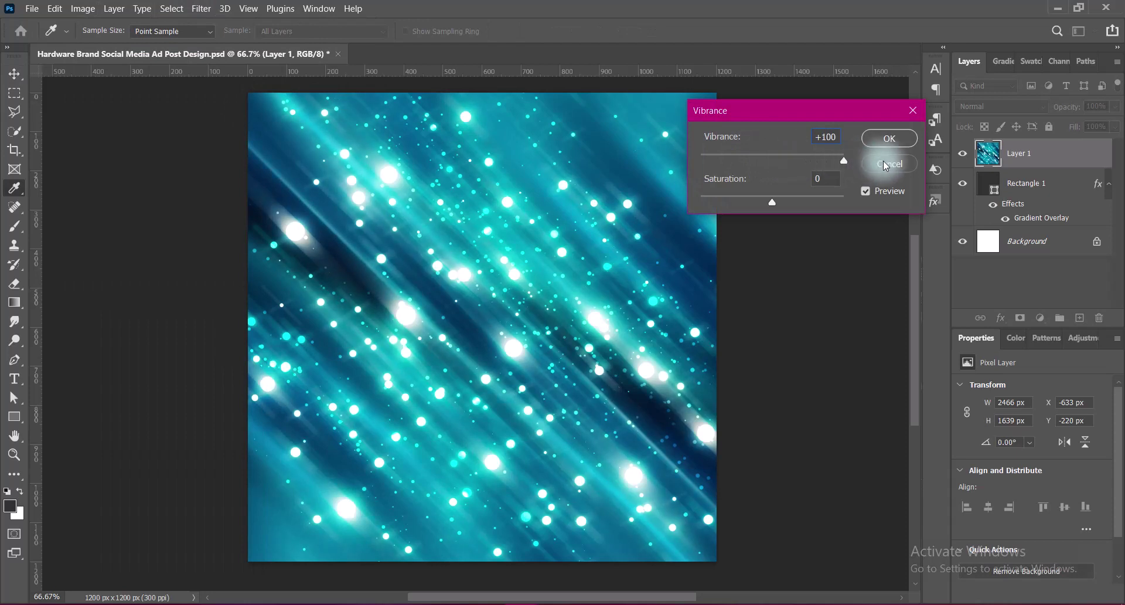
pyautogui.click(893, 146)
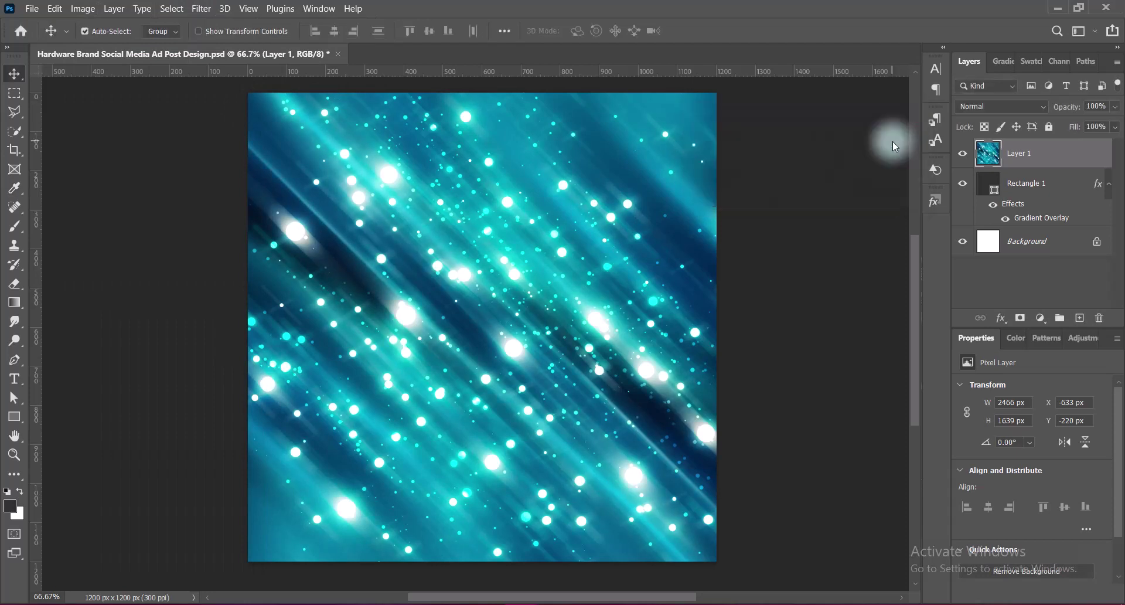
# Apply the Cyanotype Hue/Saturation preset for a blue-grey tint
pyautogui.click(94, 13)
pyautogui.click(253, 117)
pyautogui.click(855, 93)
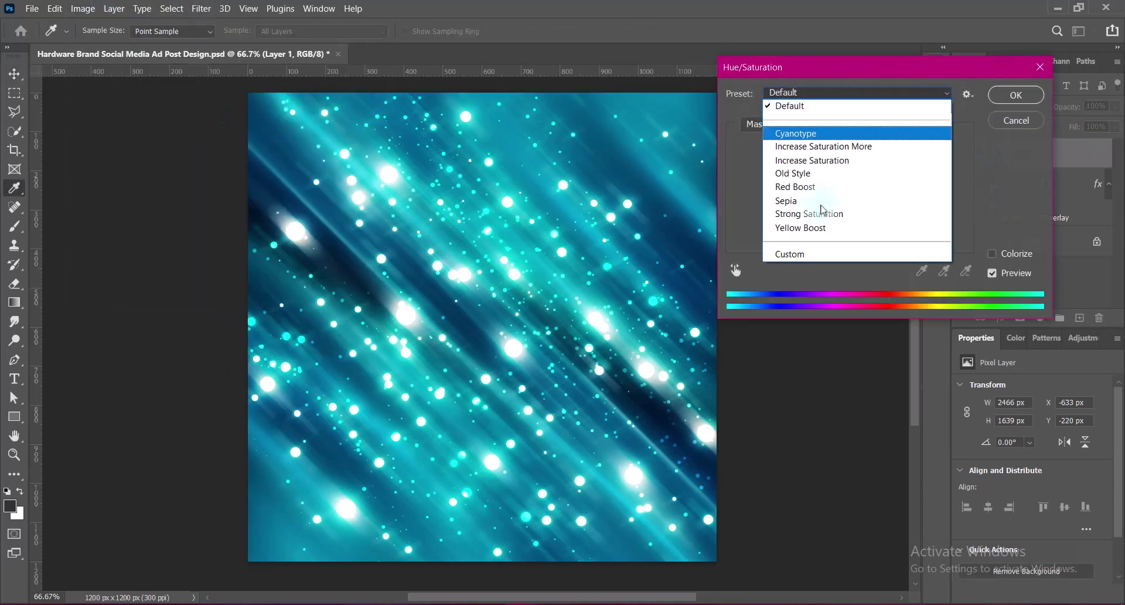
pyautogui.click(826, 283)
pyautogui.click(813, 94)
pyautogui.click(794, 187)
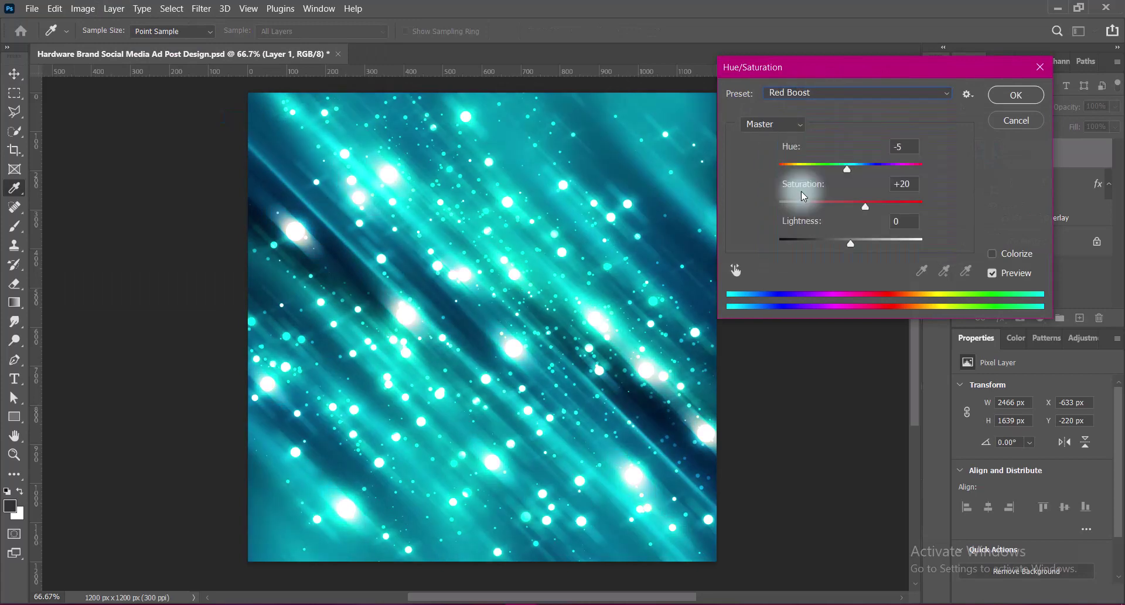
pyautogui.click(820, 93)
pyautogui.click(796, 134)
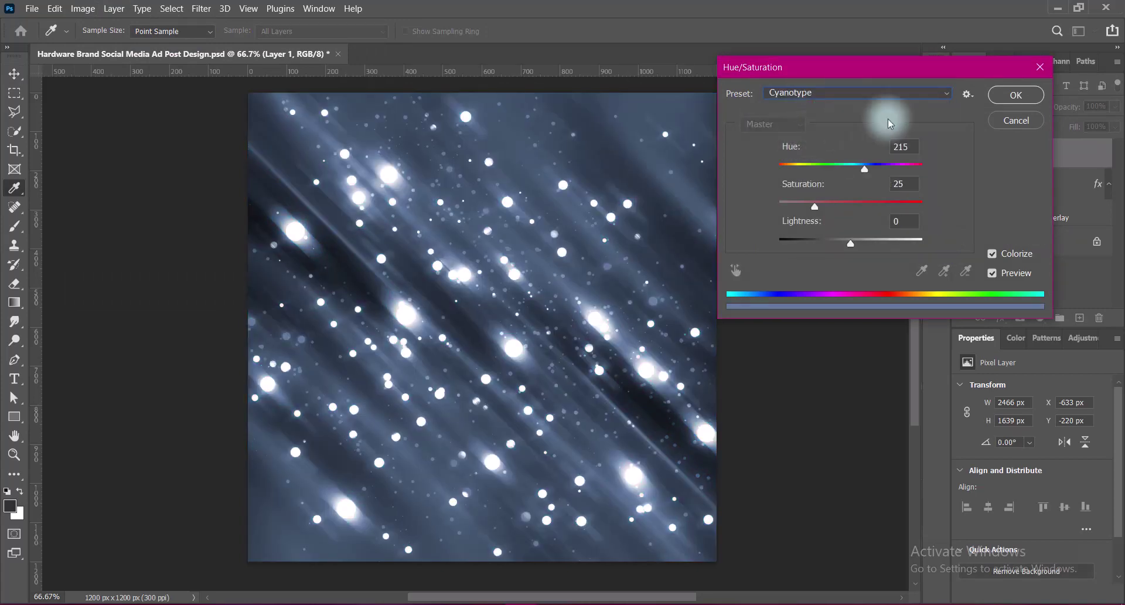
pyautogui.click(1016, 95)
# Raise the bokeh layer's contrast with Brightness/Contrast
pyautogui.click(83, 9)
pyautogui.click(271, 42)
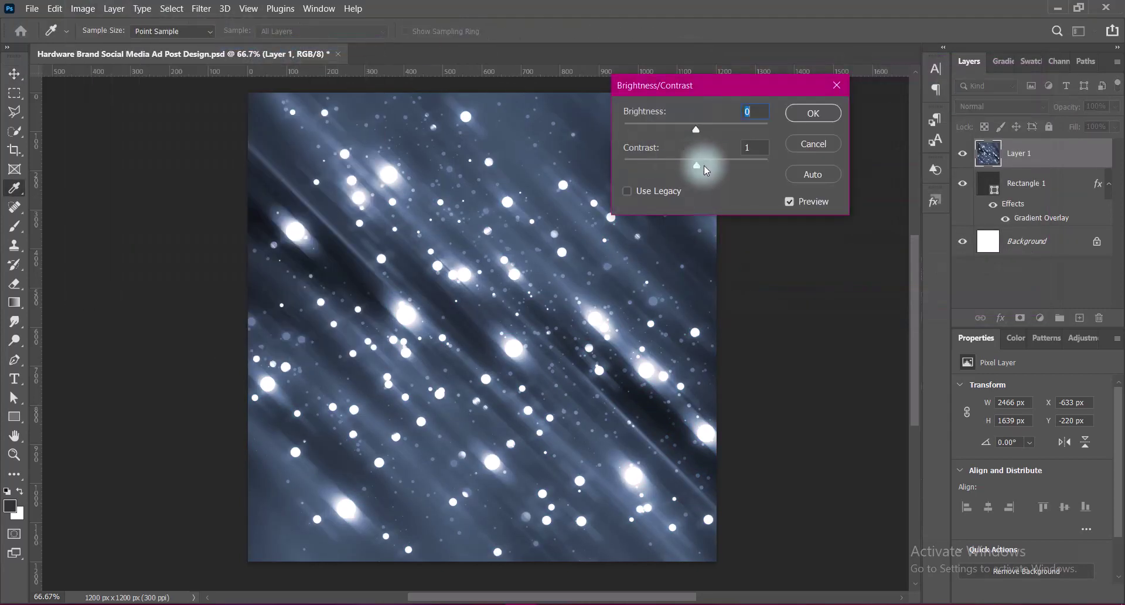
pyautogui.moveTo(697, 165); pyautogui.dragTo(767, 164)
pyautogui.click(813, 112)
# Lift the midtones with a Curves point to brighten the texture
pyautogui.click(83, 8)
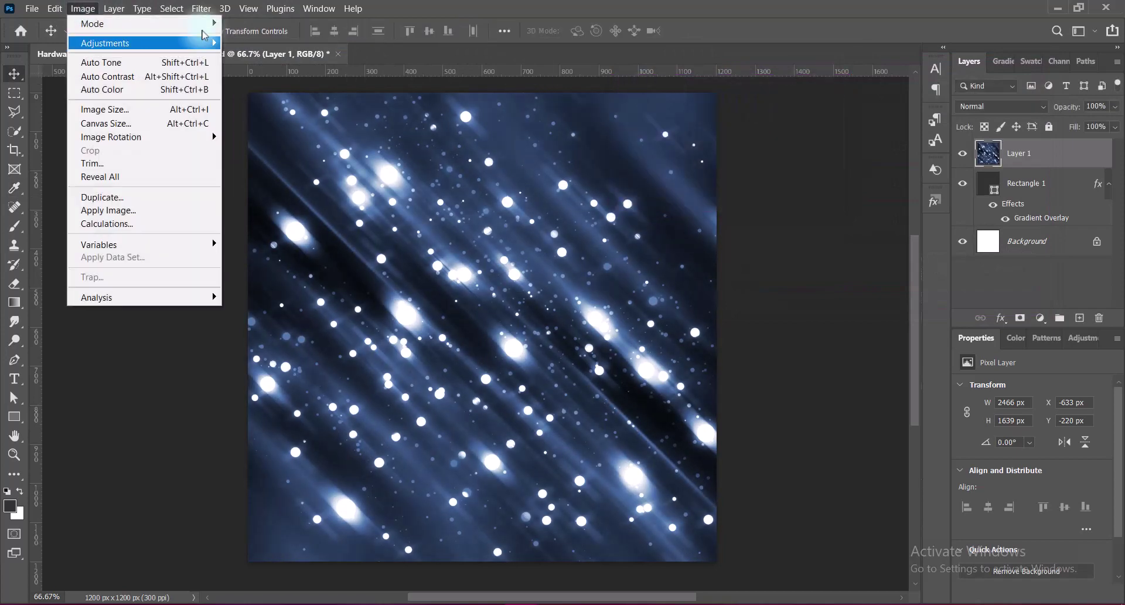
pyautogui.click(404, 70)
pyautogui.moveTo(714, 252); pyautogui.dragTo(716, 235)
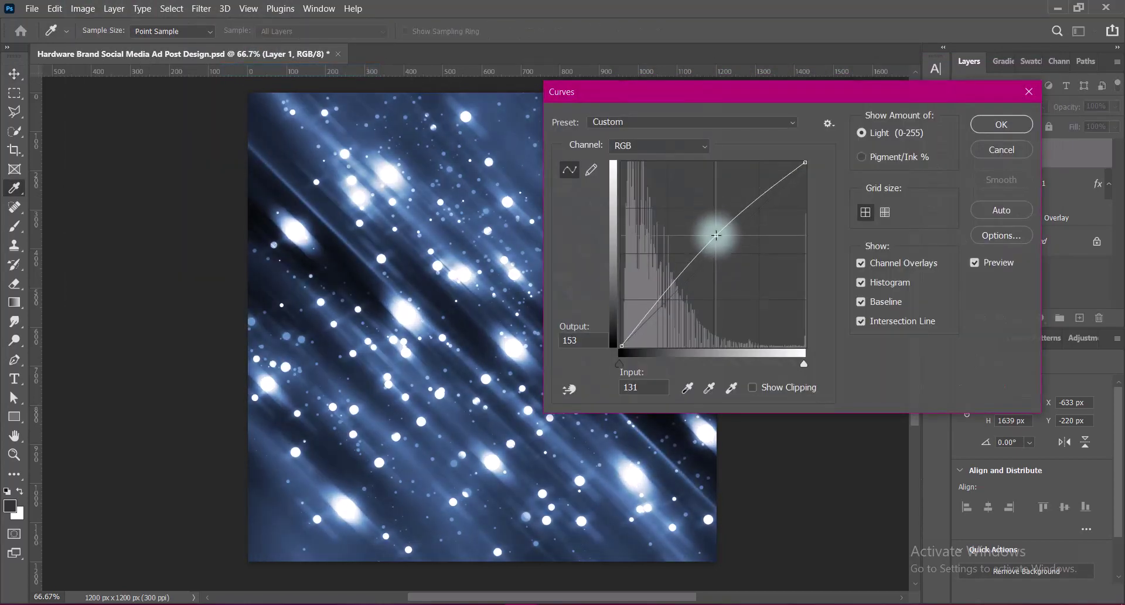
pyautogui.click(984, 126)
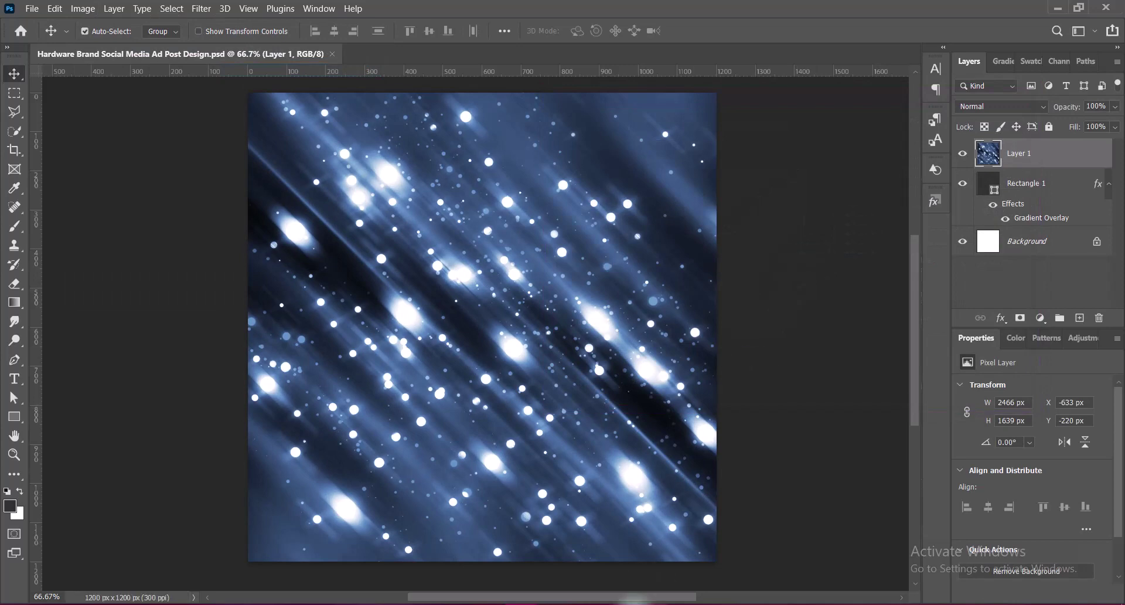
# Set Layer 1's blend mode to Overlay for a pale lavender background, and save
pyautogui.click(1017, 108)
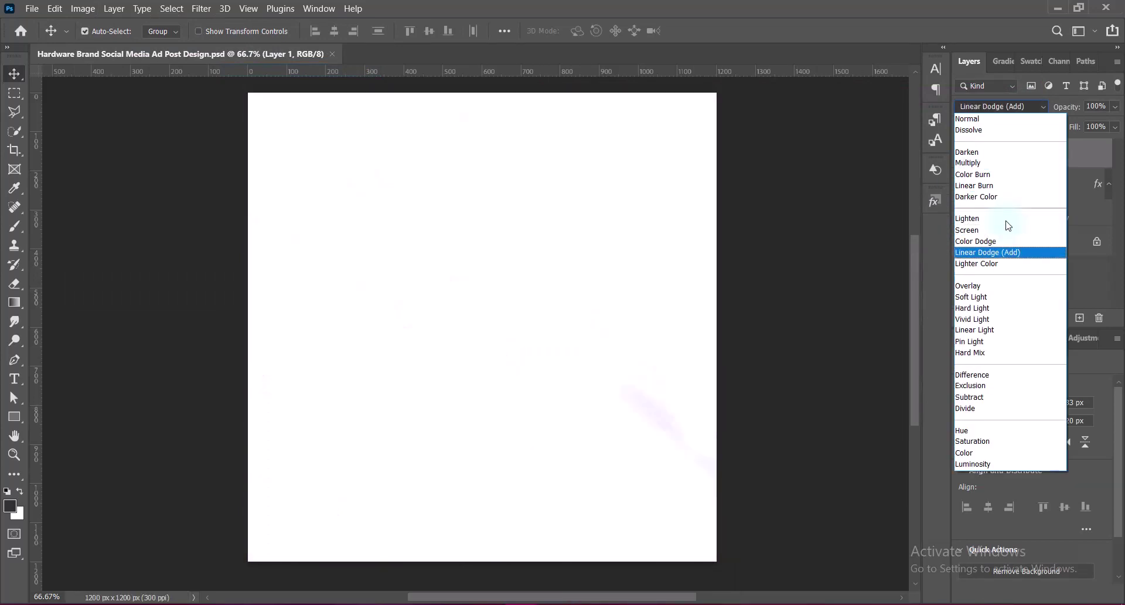
pyautogui.press('Down')
pyautogui.press('Down')
pyautogui.press('Down')
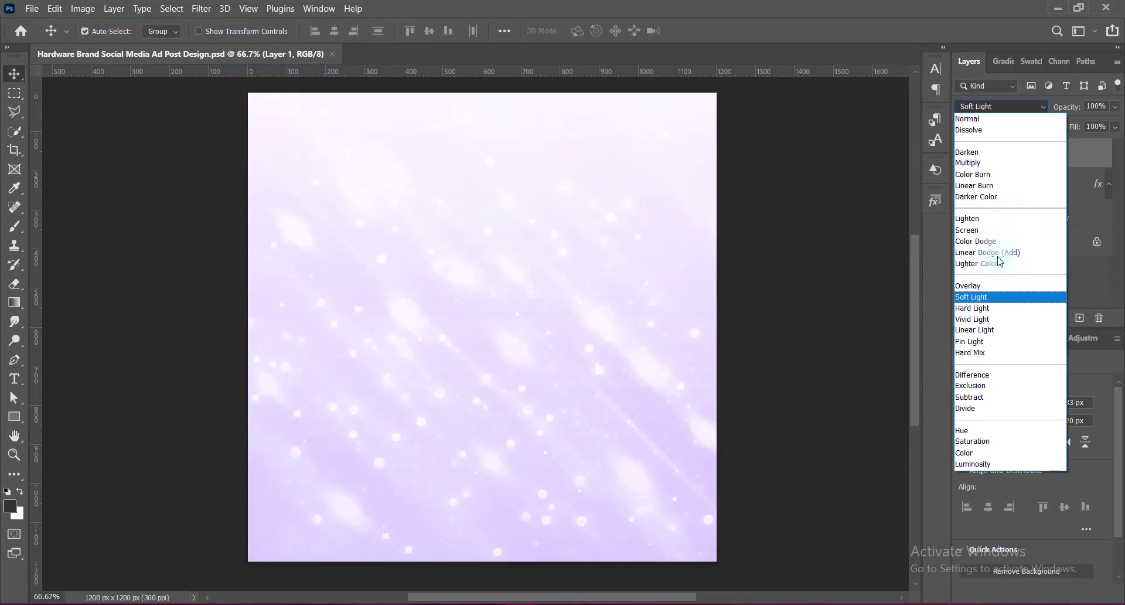
pyautogui.press('Down')
pyautogui.press('Down')
pyautogui.press('Down')
pyautogui.press('Down')
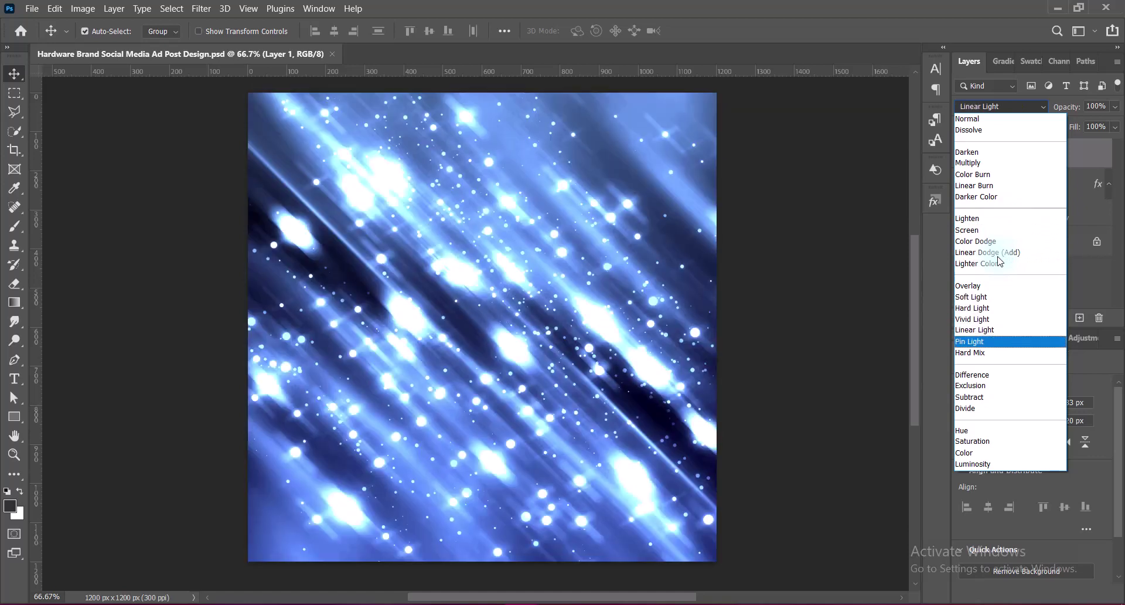
pyautogui.press('Down')
pyautogui.press('Down')
pyautogui.press('Down')
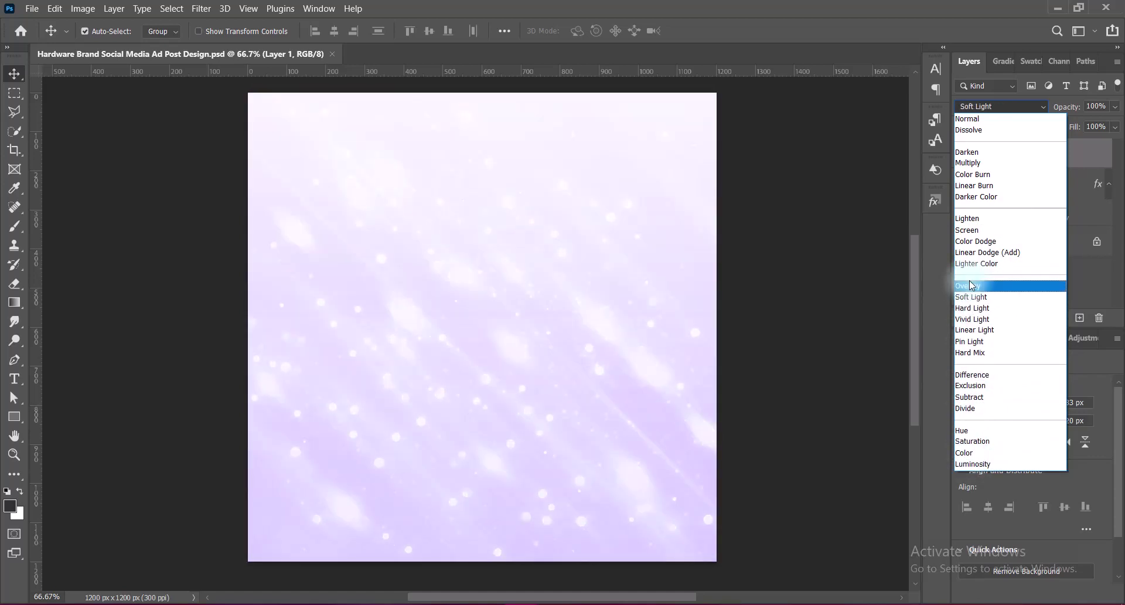
pyautogui.press('Up')
pyautogui.press('Up')
pyautogui.press('Up')
pyautogui.press('Up')
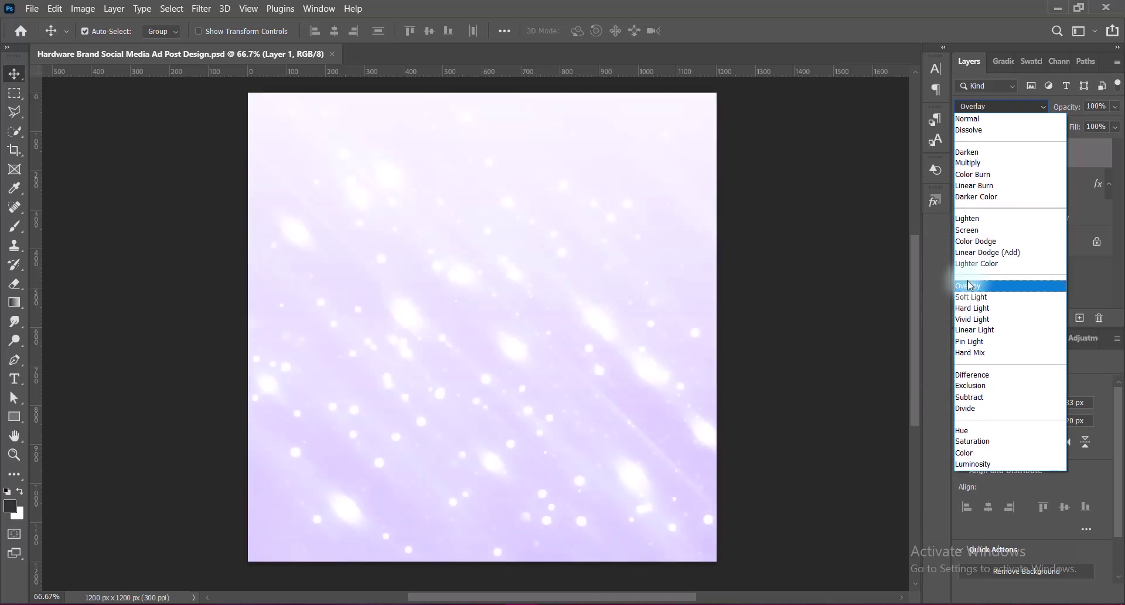
pyautogui.click(969, 287)
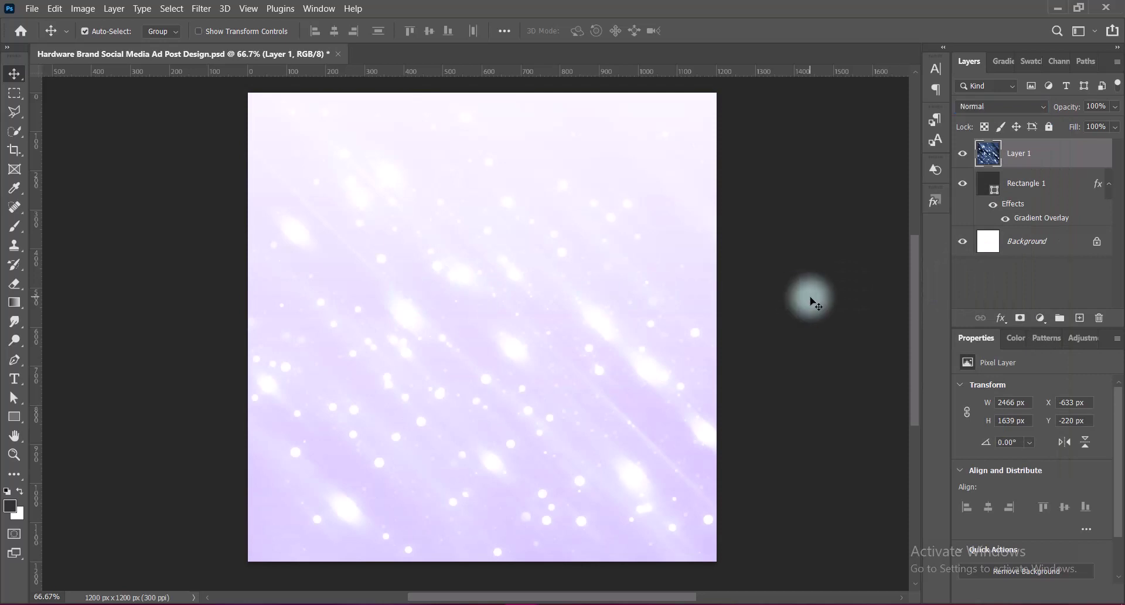
pyautogui.hotkey('ctrl', 's')
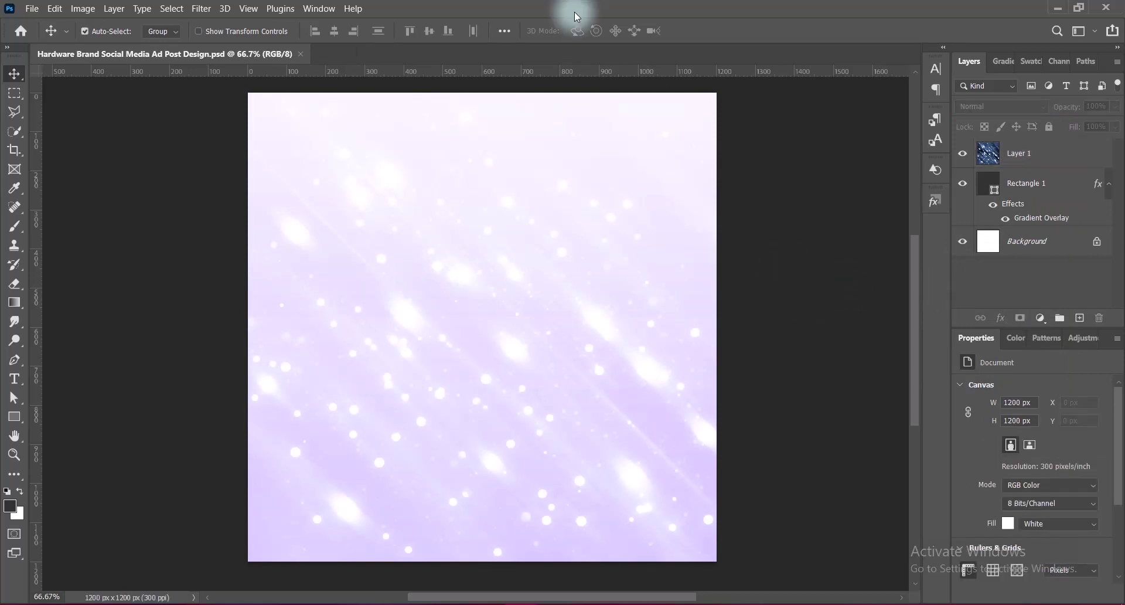
# Increase the bokeh layer's Vibrance to intensify the purple
pyautogui.click(1050, 153)
pyautogui.click(790, 284)
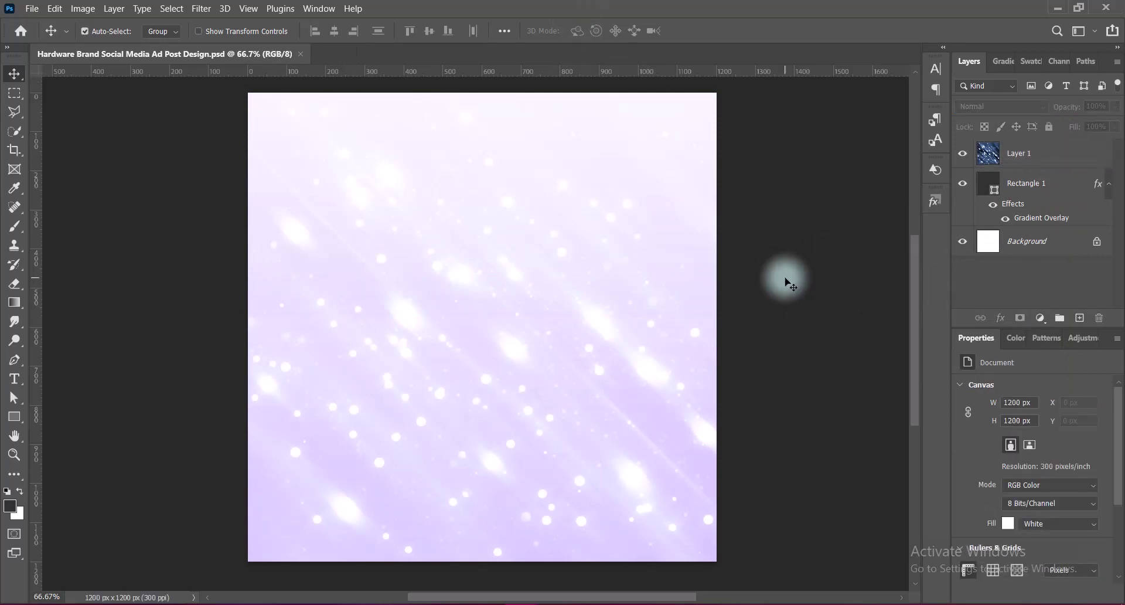
pyautogui.click(1049, 154)
pyautogui.click(82, 8)
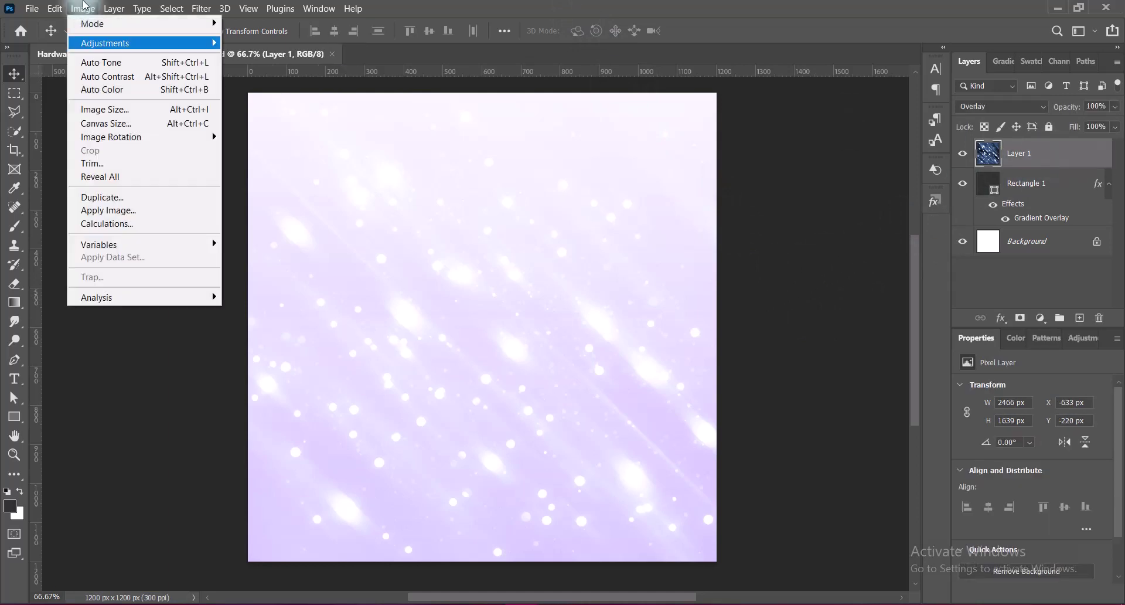
pyautogui.click(351, 107)
pyautogui.moveTo(771, 160); pyautogui.dragTo(844, 160)
pyautogui.click(890, 138)
# Nudge the bokeh layer to position -636, -250 px and commit
pyautogui.press('v')
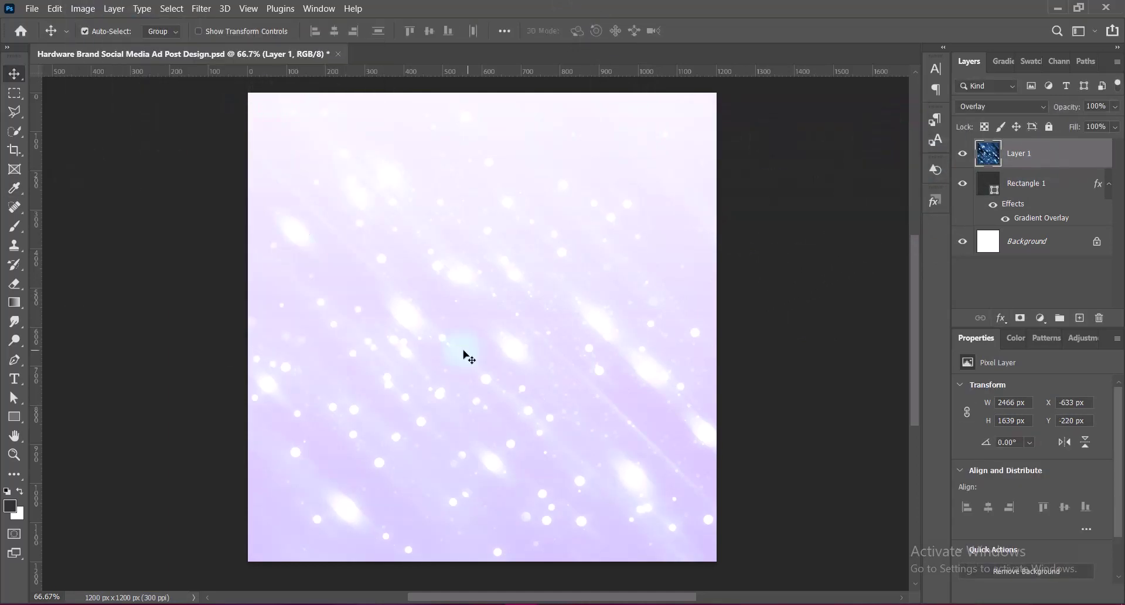
pyautogui.hotkey('ctrl', 't')
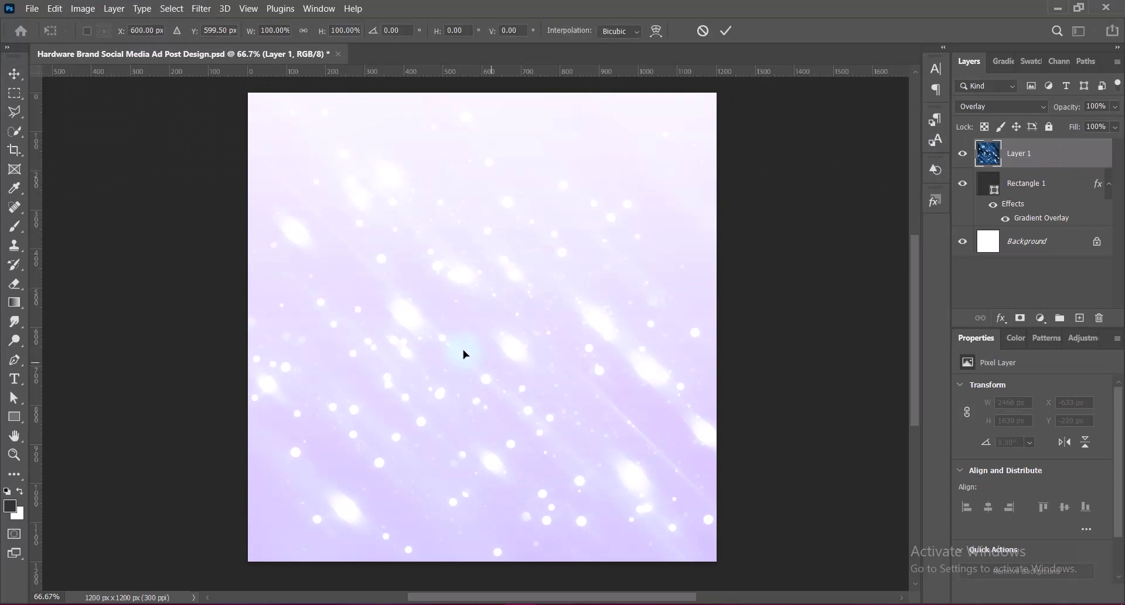
pyautogui.hotkey('shift', 'Left')
pyautogui.hotkey('shift', 'Left')
pyautogui.hotkey('shift', 'Left')
pyautogui.hotkey('shift', 'Left')
pyautogui.hotkey('shift', 'Left')
pyautogui.hotkey('shift', 'Left')
pyautogui.hotkey('shift', 'Left')
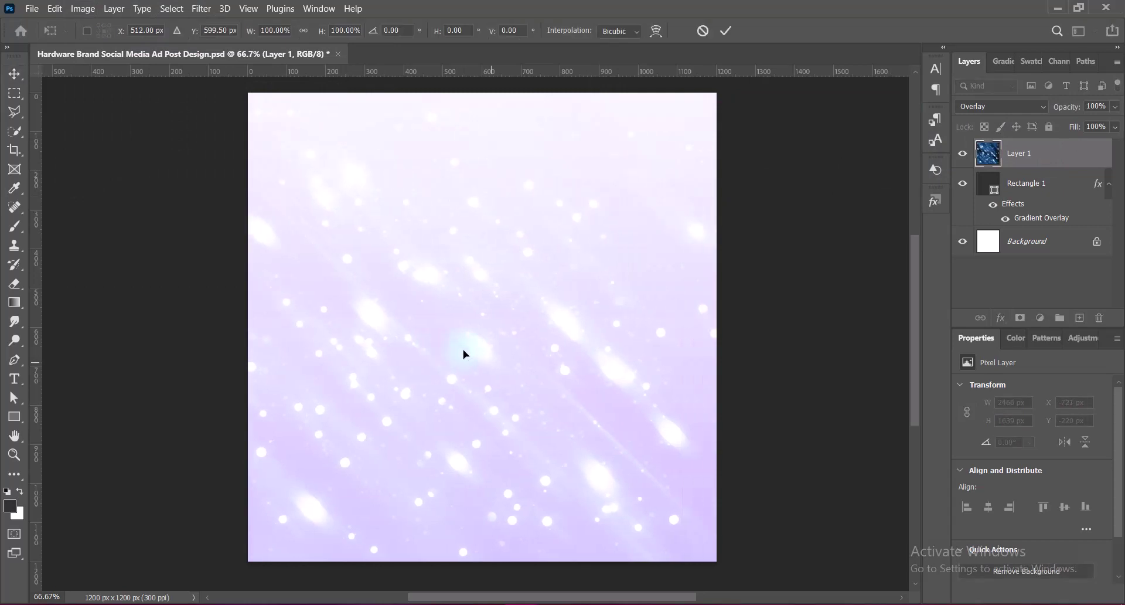
pyautogui.press('Up')
pyautogui.press('Up')
pyautogui.press('Up')
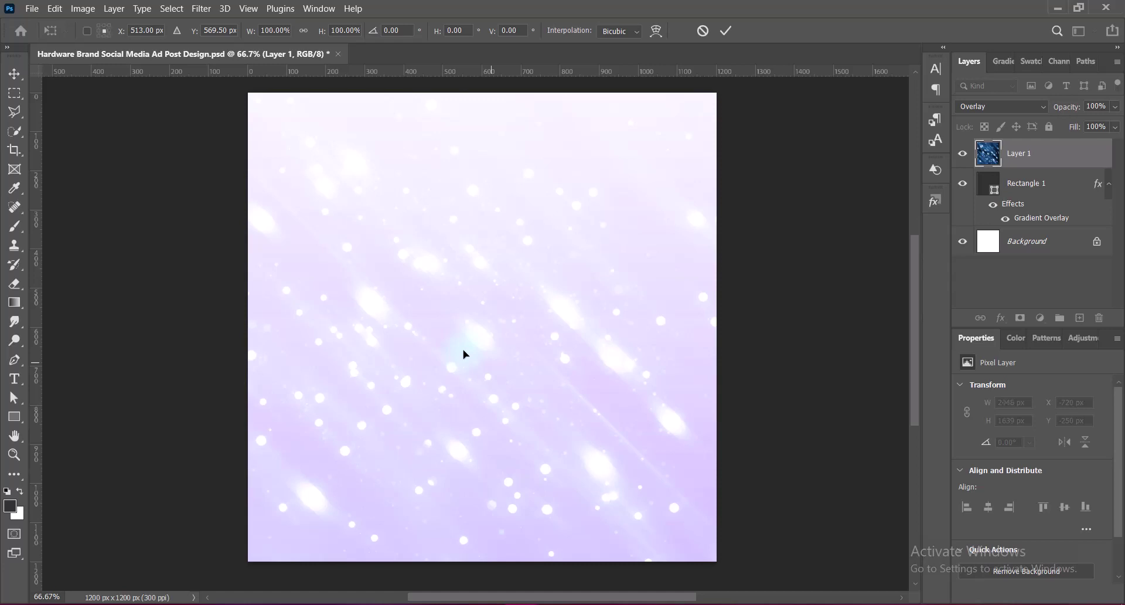
pyautogui.hotkey('shift', 'Right')
pyautogui.hotkey('shift', 'Right')
pyautogui.press('Right')
pyautogui.hotkey('shift', 'Right')
pyautogui.press('Right')
pyautogui.press('Right')
pyautogui.press('Right')
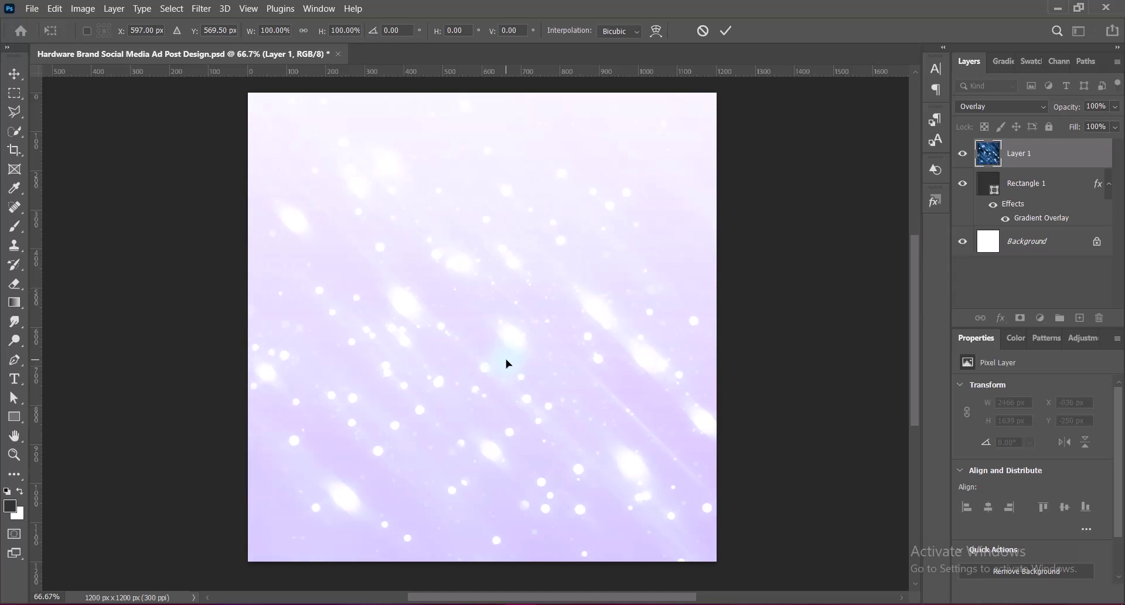
pyautogui.press('Return')
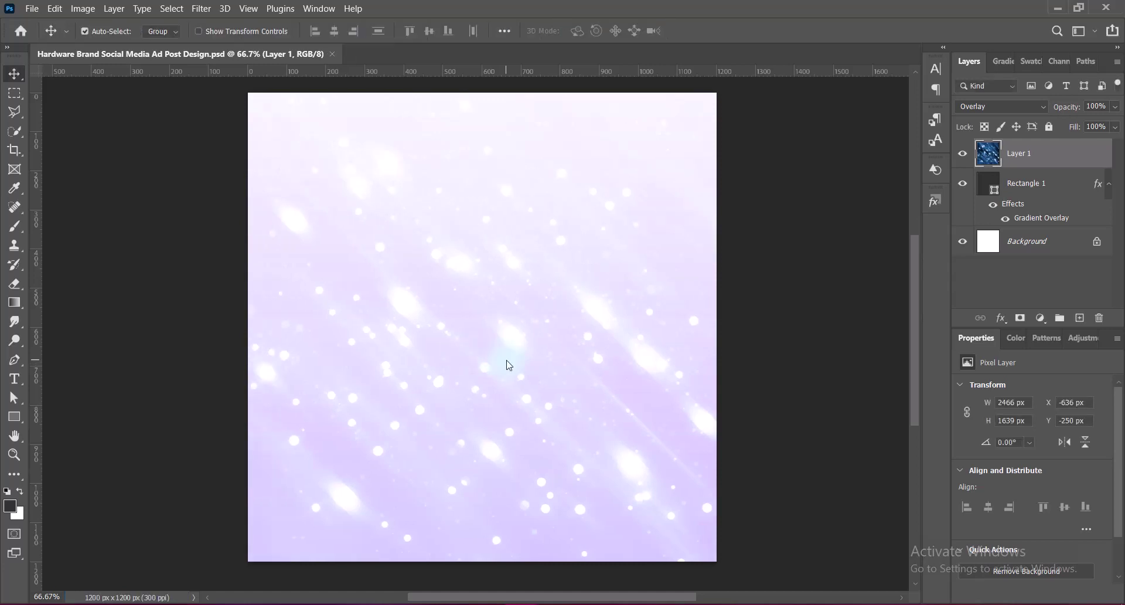
# Add empty Layer 2 and select the right part of the canvas
pyautogui.click(1078, 320)
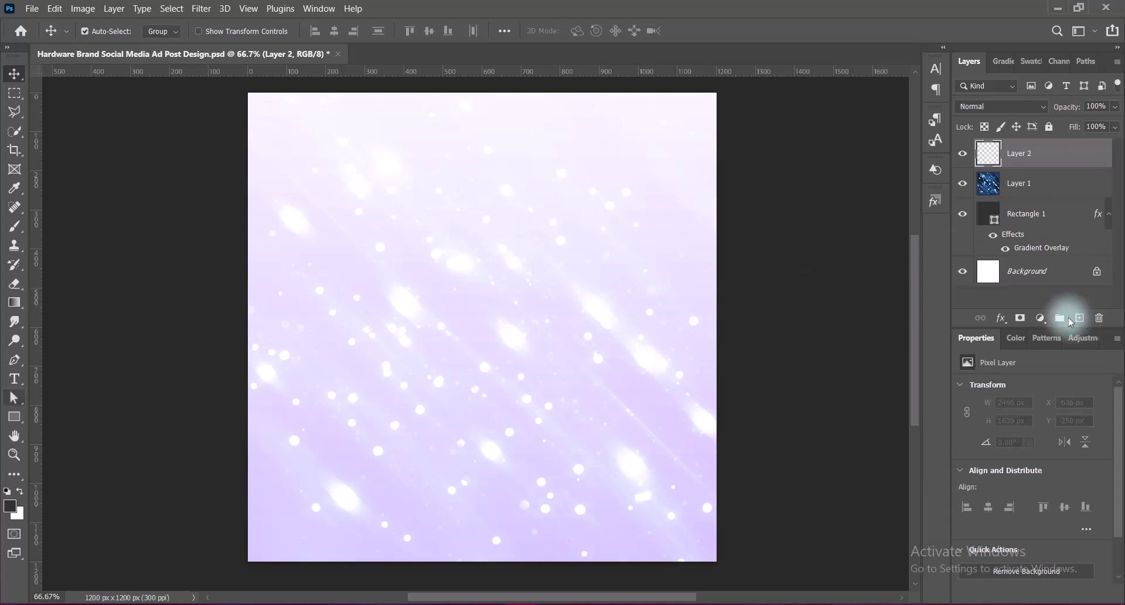
pyautogui.click(14, 95)
pyautogui.scroll(1, 351, 234)
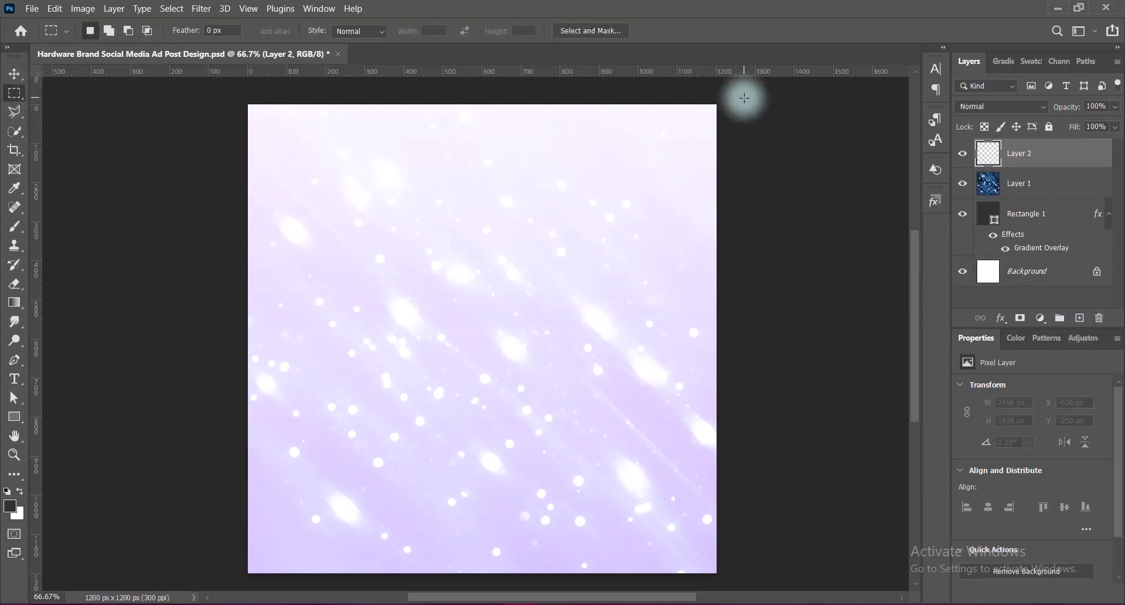
pyautogui.moveTo(743, 96); pyautogui.dragTo(518, 574)
# Set the gradient's colour stop to dark purple #57277c, fading to transparent
pyautogui.press('v')
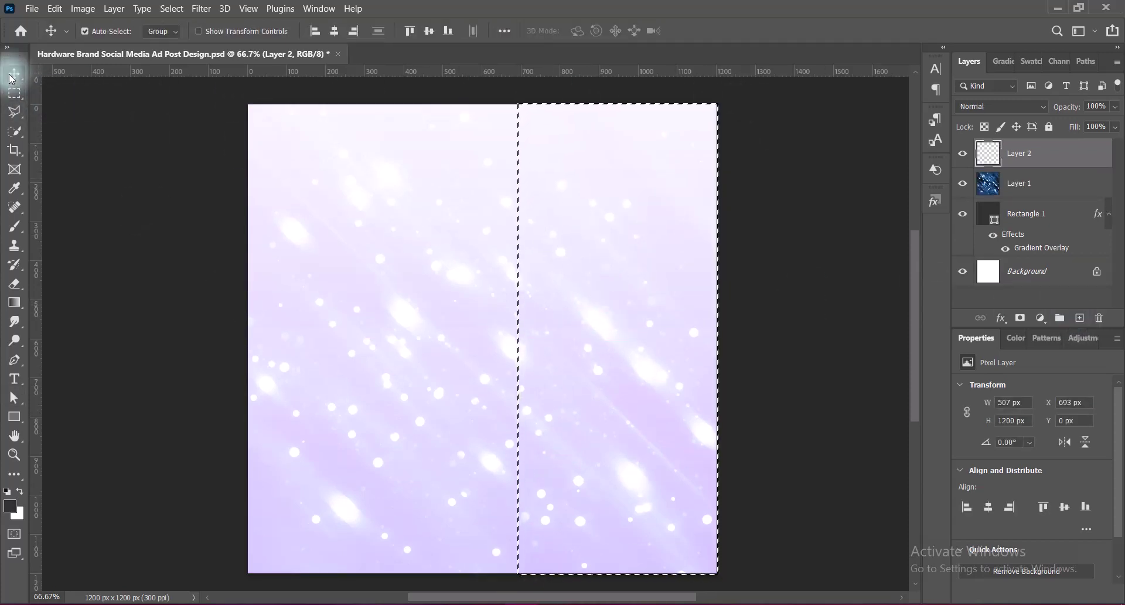
pyautogui.click(15, 303)
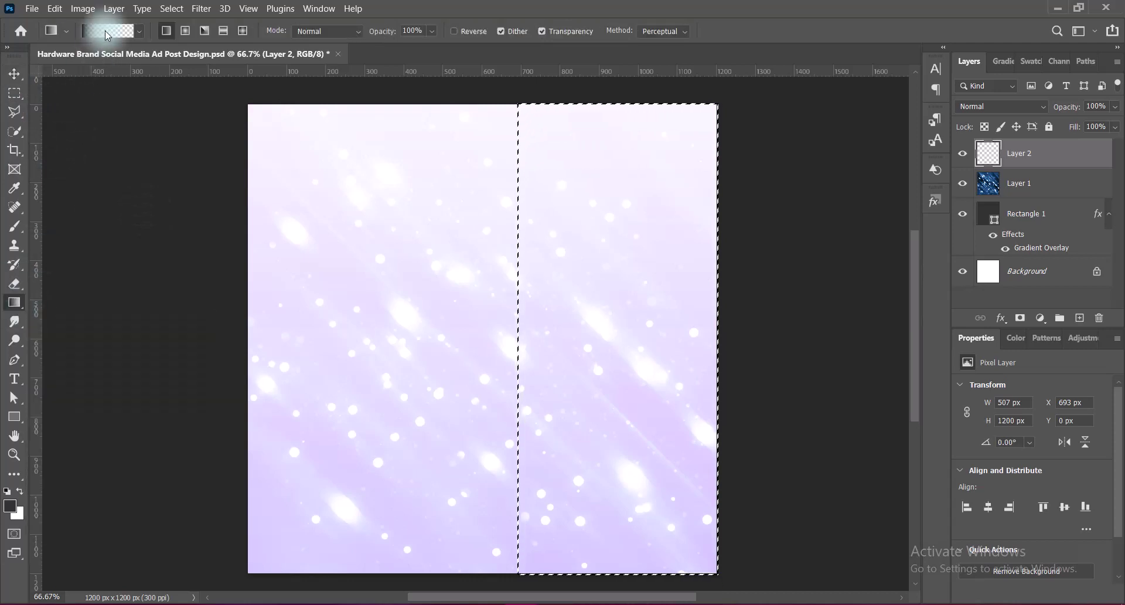
pyautogui.click(107, 30)
pyautogui.doubleClick(667, 406)
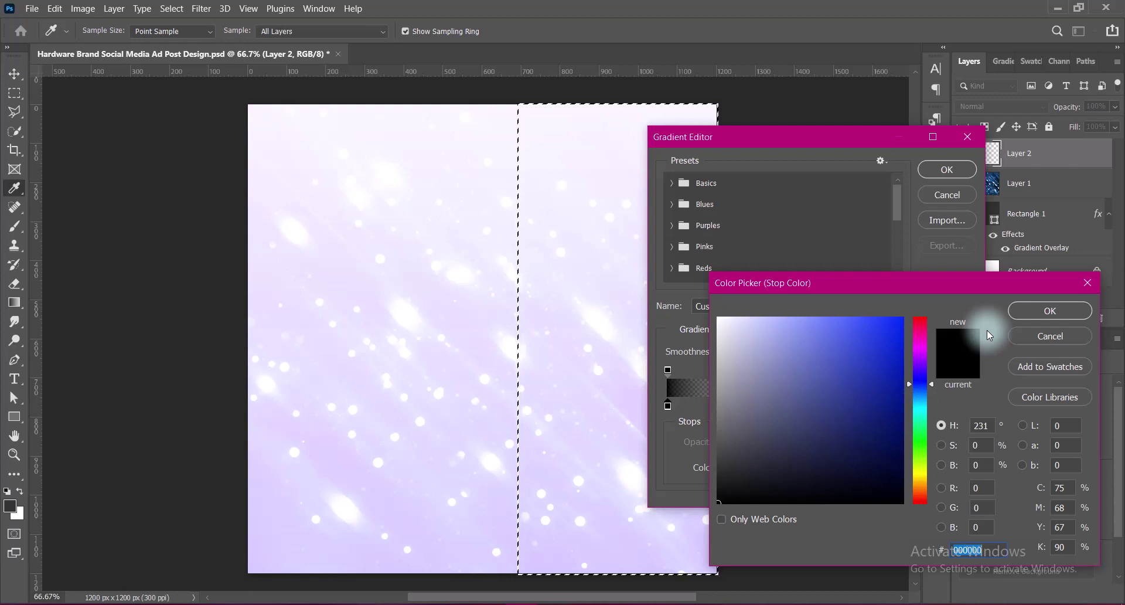
pyautogui.click(924, 478)
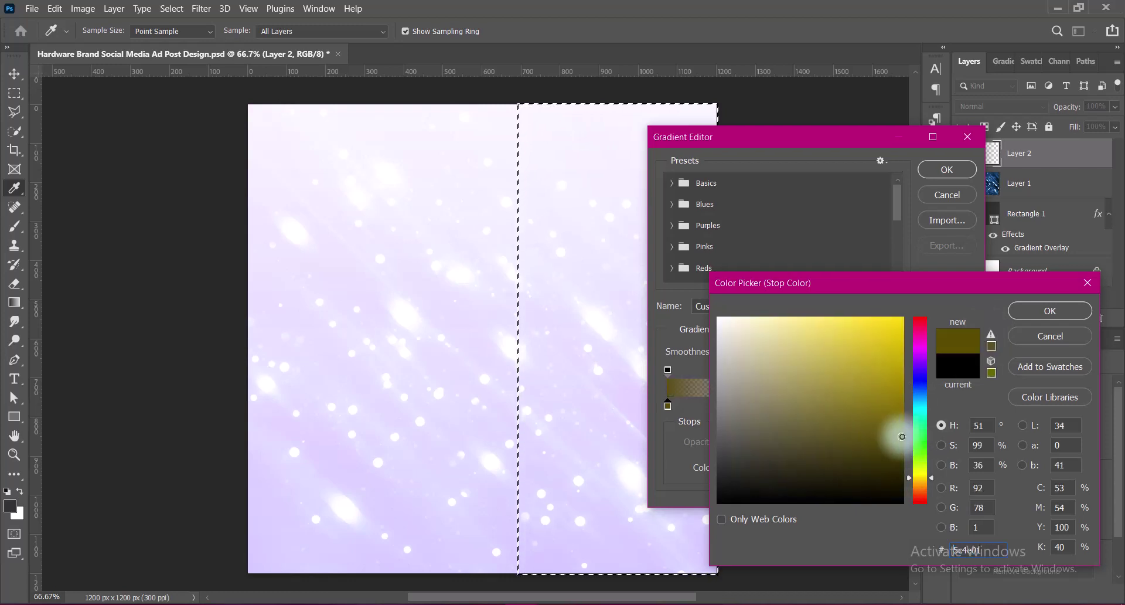
pyautogui.click(923, 484)
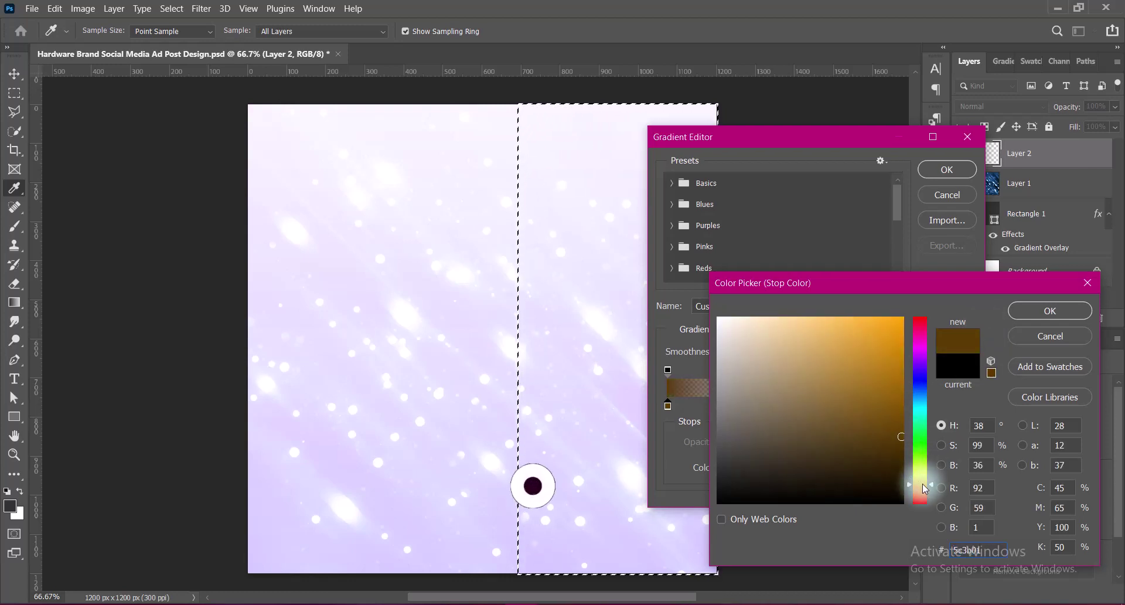
pyautogui.moveTo(879, 389); pyautogui.dragTo(897, 381)
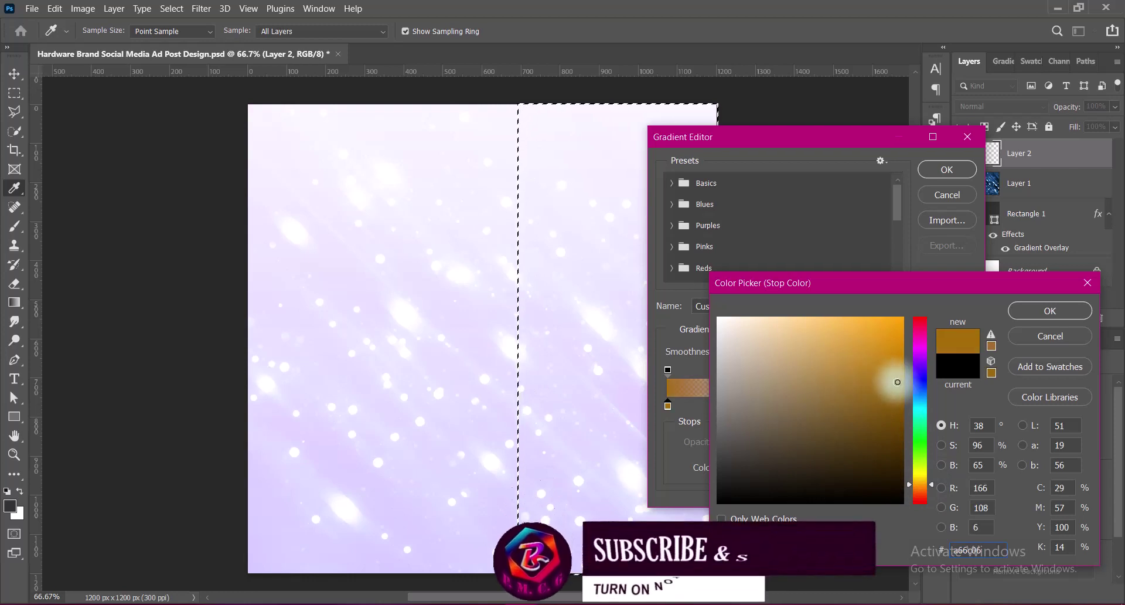
pyautogui.click(348, 479)
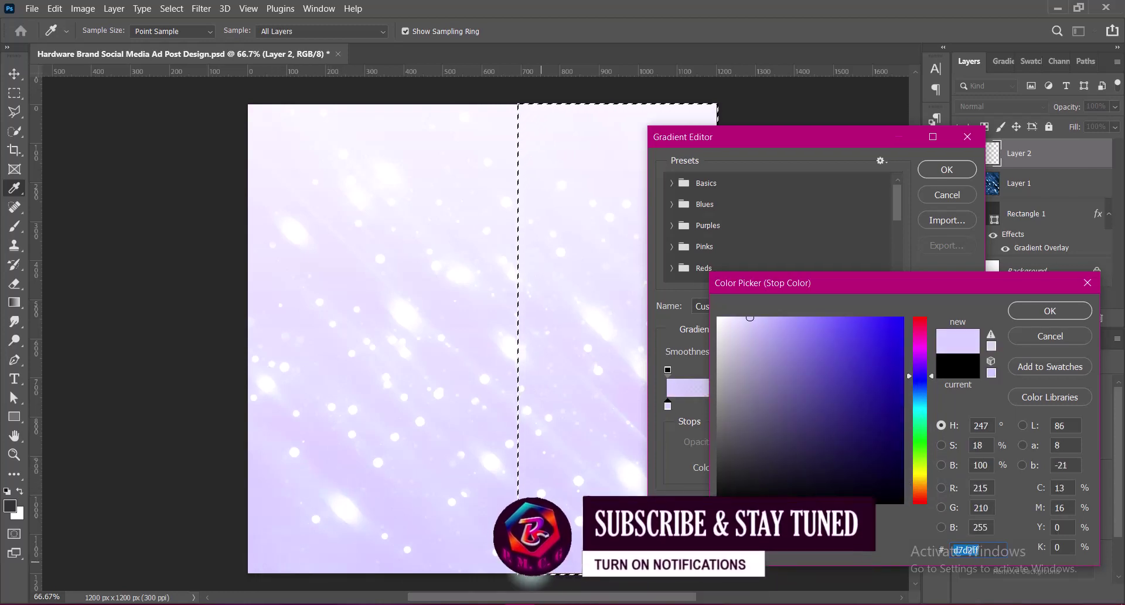
pyautogui.click(905, 362)
pyautogui.moveTo(765, 389); pyautogui.dragTo(844, 412)
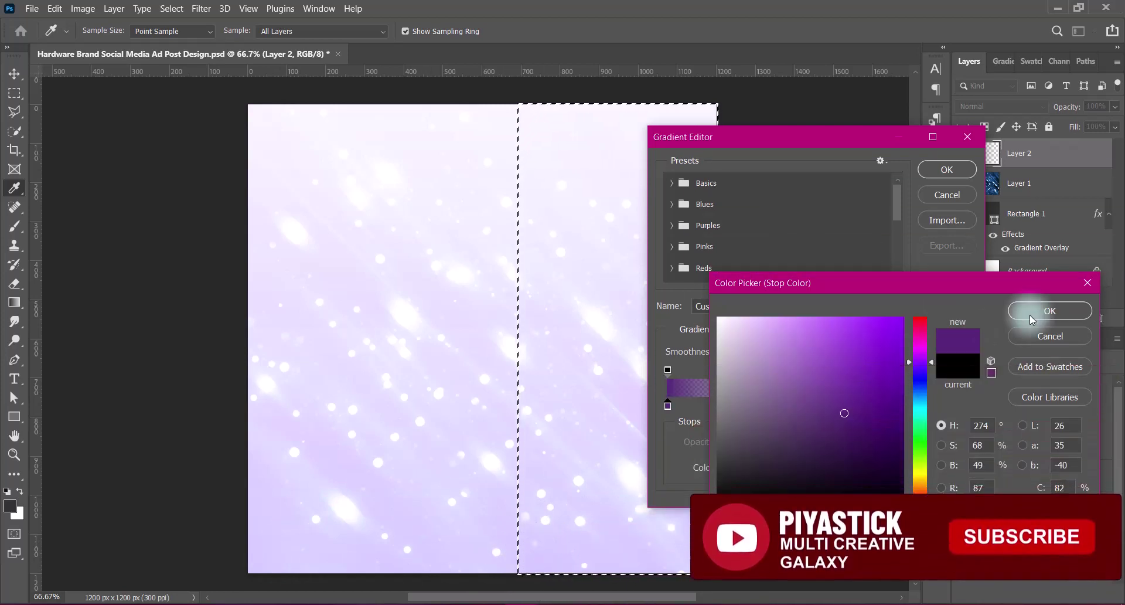
pyautogui.click(1050, 311)
pyautogui.click(947, 169)
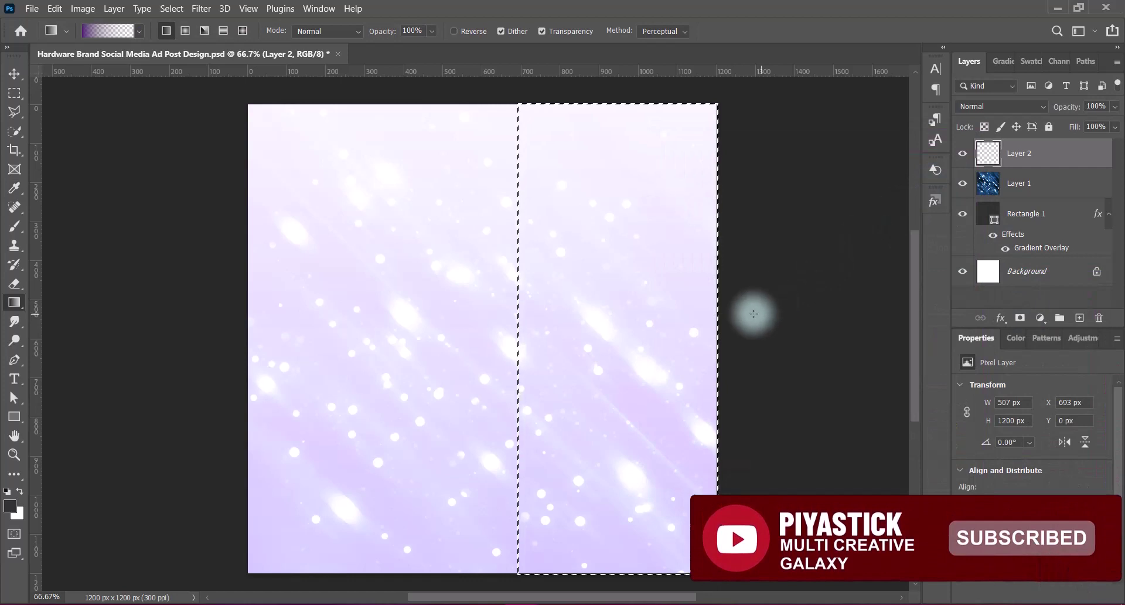
# Fill the right strip with three purple gradient passes fading left, then make Layer 2 a smart object
pyautogui.moveTo(799, 331); pyautogui.dragTo(535, 331)
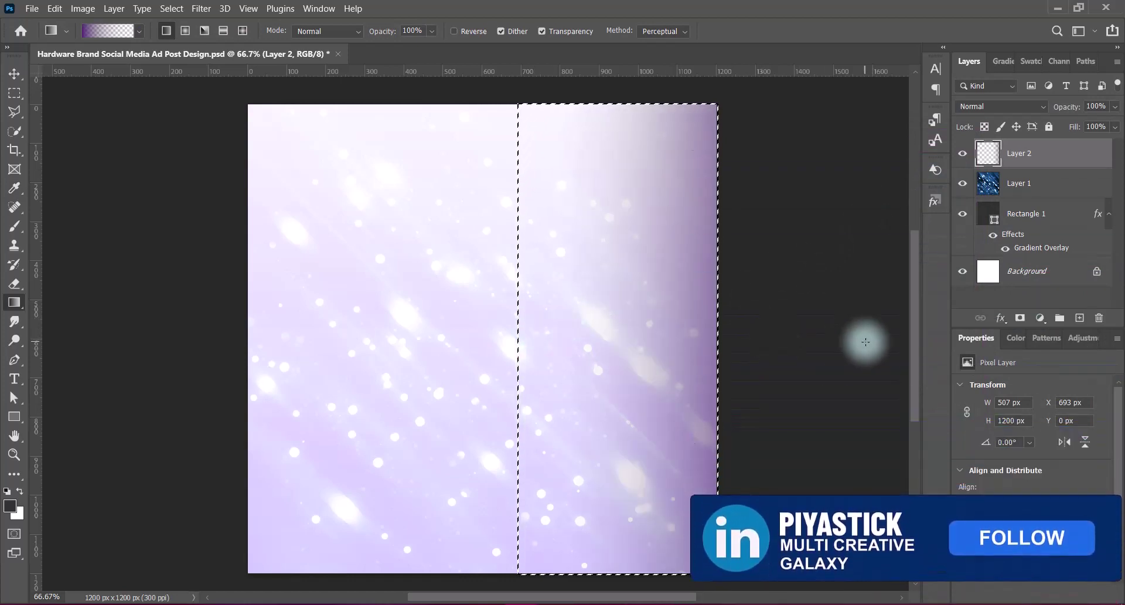
pyautogui.moveTo(862, 340); pyautogui.dragTo(515, 344)
pyautogui.moveTo(773, 351); pyautogui.dragTo(469, 352)
pyautogui.press('v')
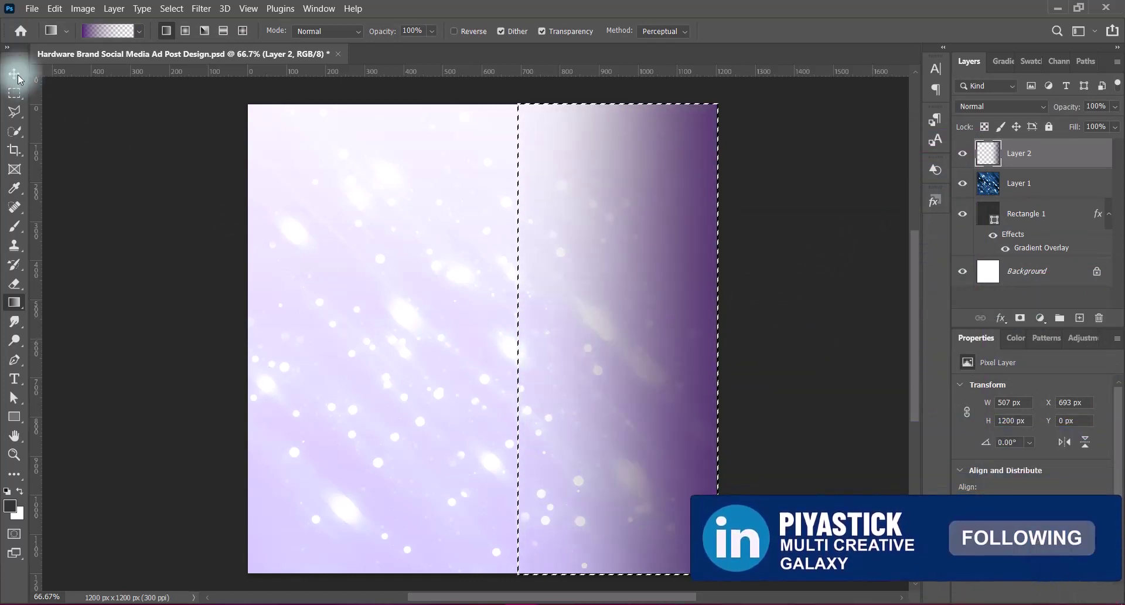
pyautogui.hotkey('ctrl', 'd')
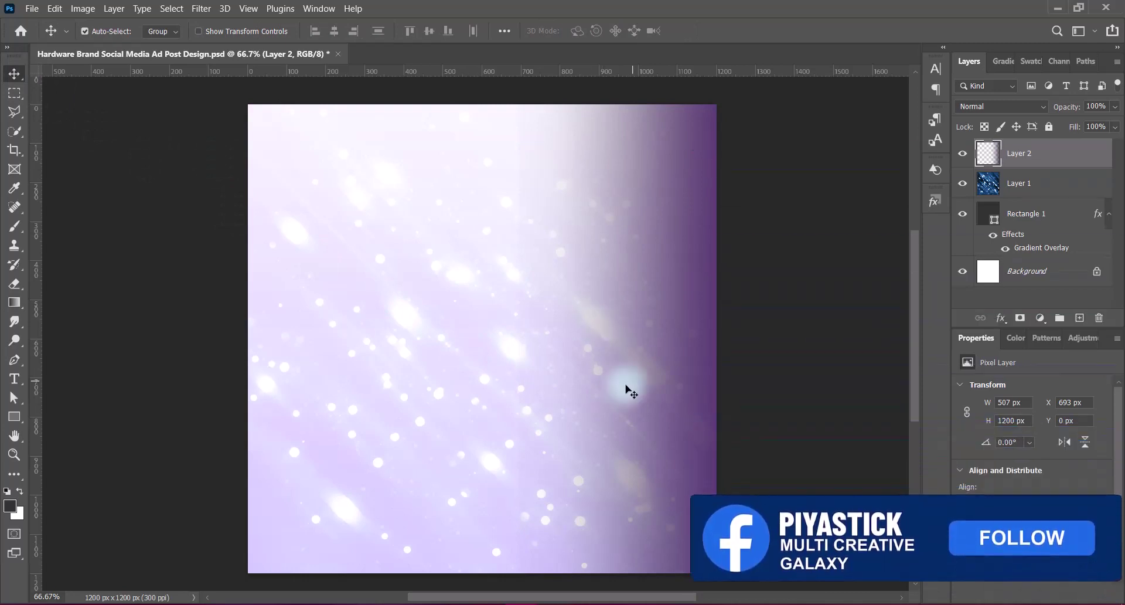
pyautogui.rightClick(1048, 153)
pyautogui.click(896, 150)
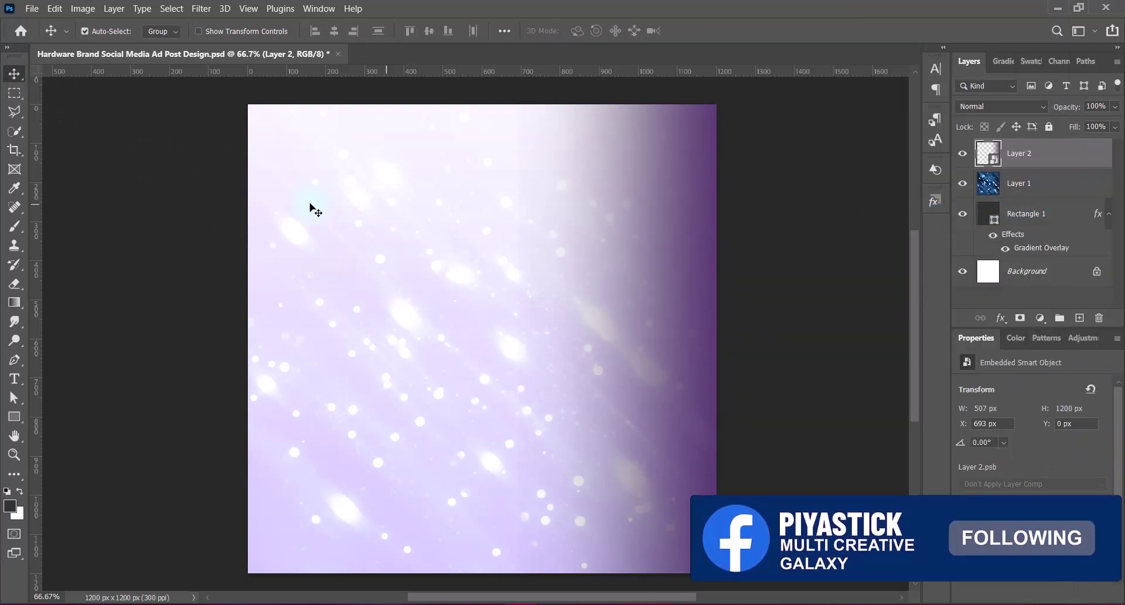
# Apply a 33-pixel Gaussian Blur to the purple Layer 2
pyautogui.click(201, 8)
pyautogui.moveTo(209, 184)
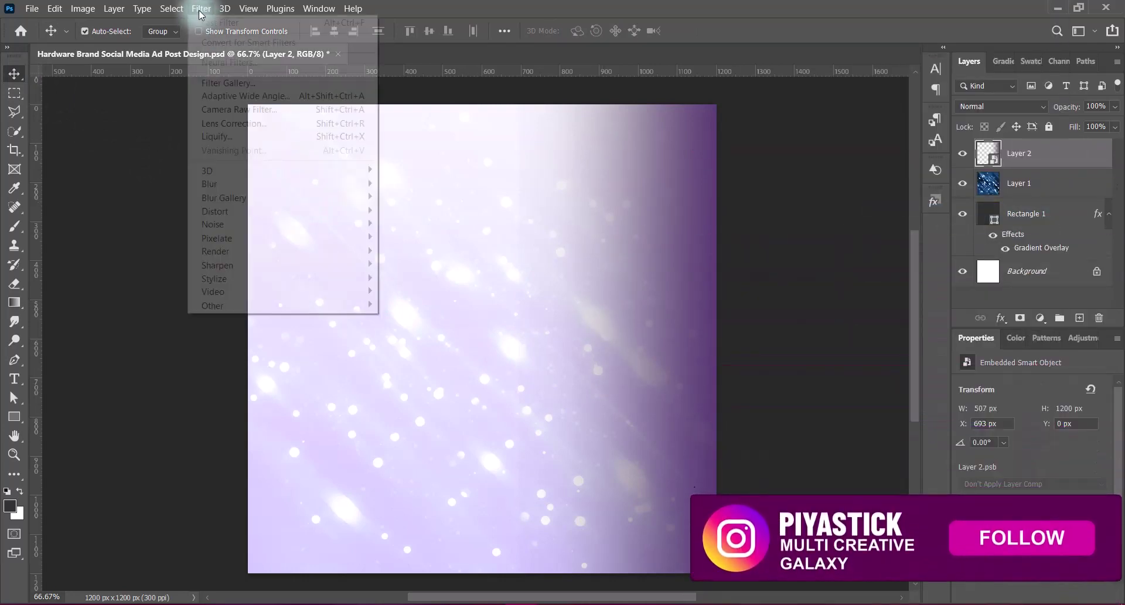
pyautogui.click(413, 242)
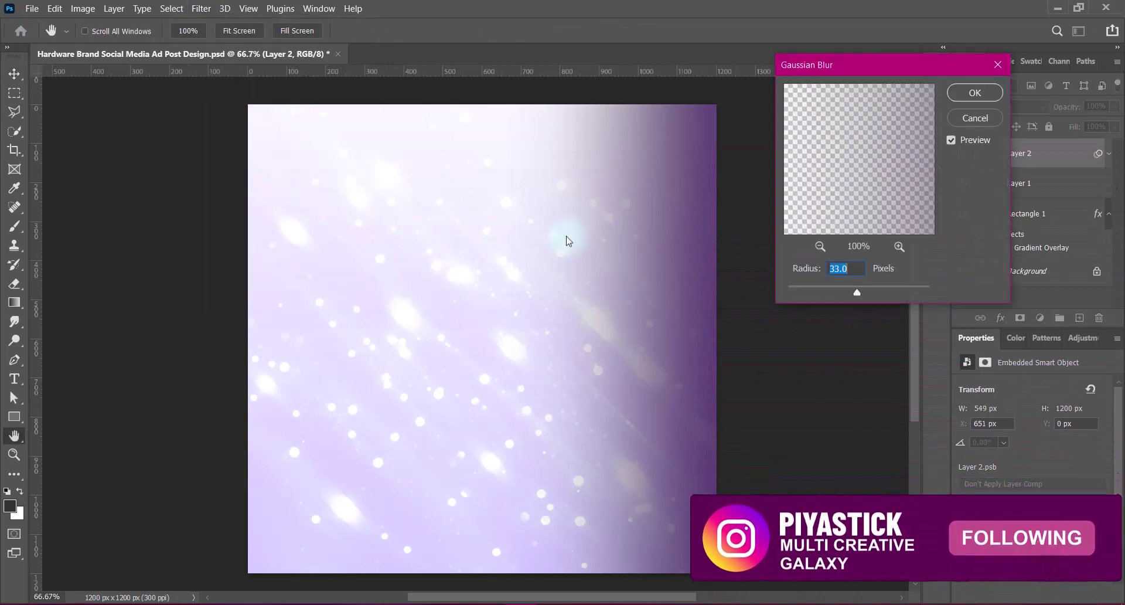
pyautogui.click(961, 91)
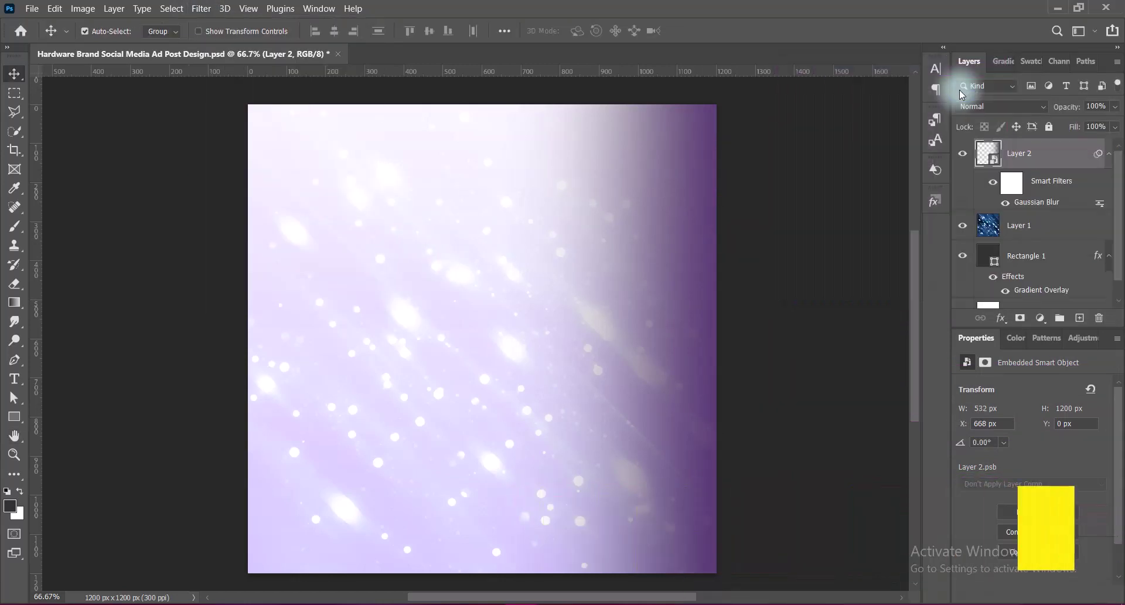
# Raise Layer 2's Vibrance to +36 and stretch it leftward to about 716 px
pyautogui.click(83, 8)
pyautogui.click(281, 106)
pyautogui.moveTo(522, 200); pyautogui.dragTo(548, 201)
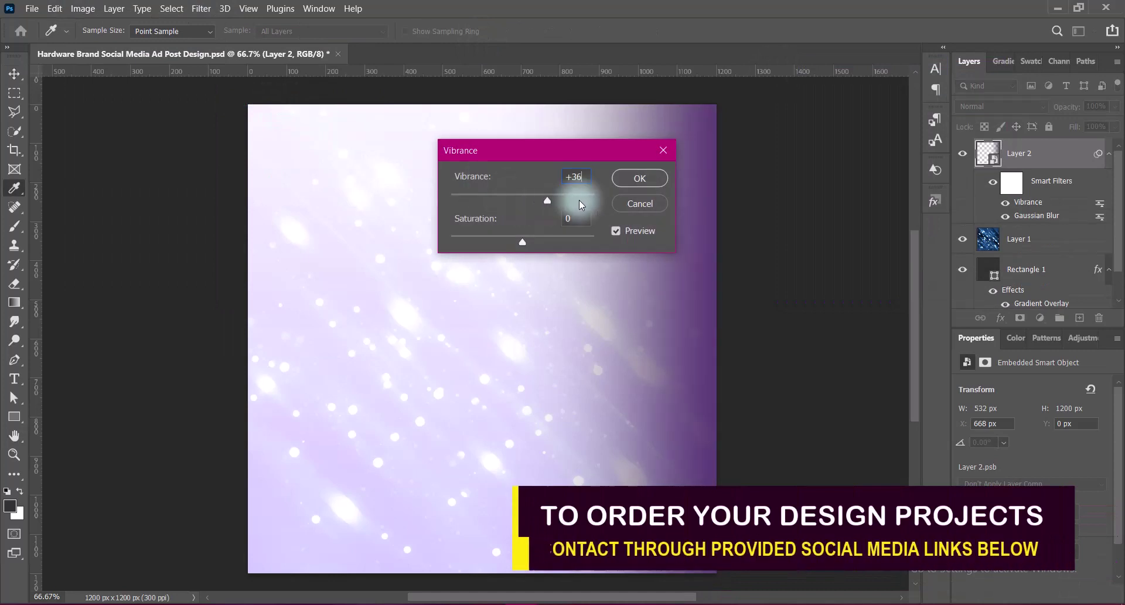
pyautogui.press('Return')
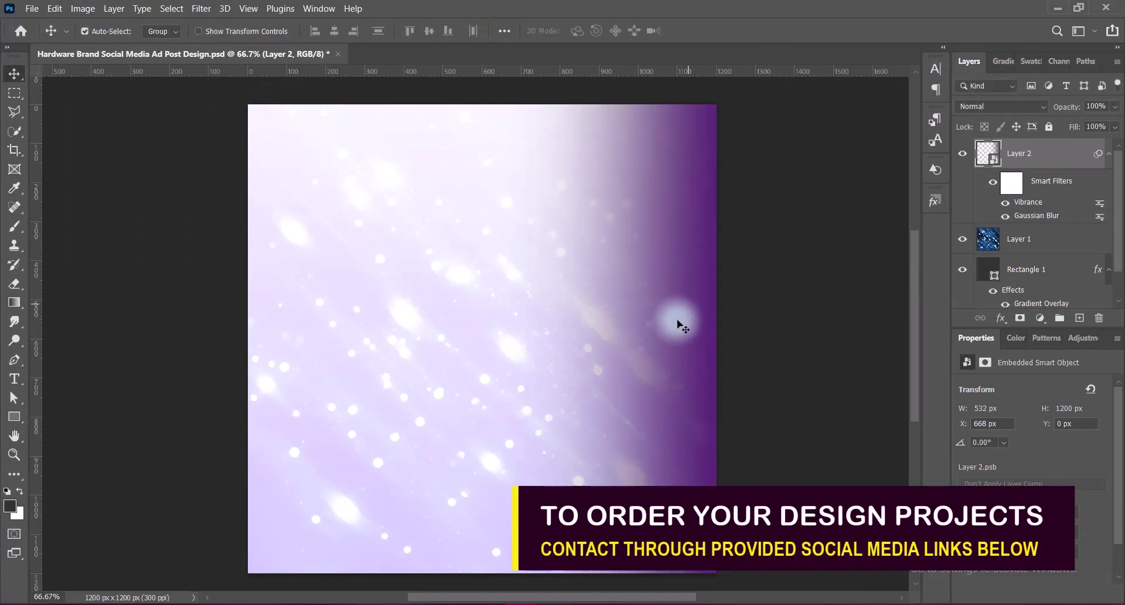
pyautogui.hotkey('ctrl', 't')
pyautogui.moveTo(516, 338)
pyautogui.mouseDown()
pyautogui.moveTo(372, 352)
pyautogui.moveTo(441, 367)
pyautogui.mouseUp()
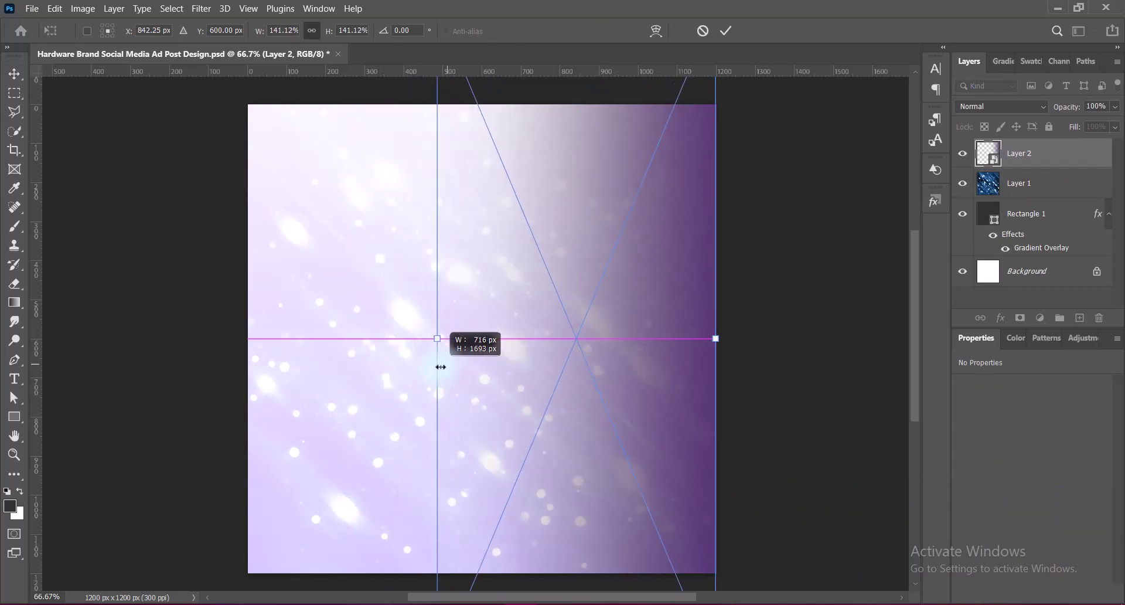
# Widen the purple gradient layer to 969 x 1693 px at x 231
pyautogui.press('Return')
pyautogui.hotkey('ctrl', 't')
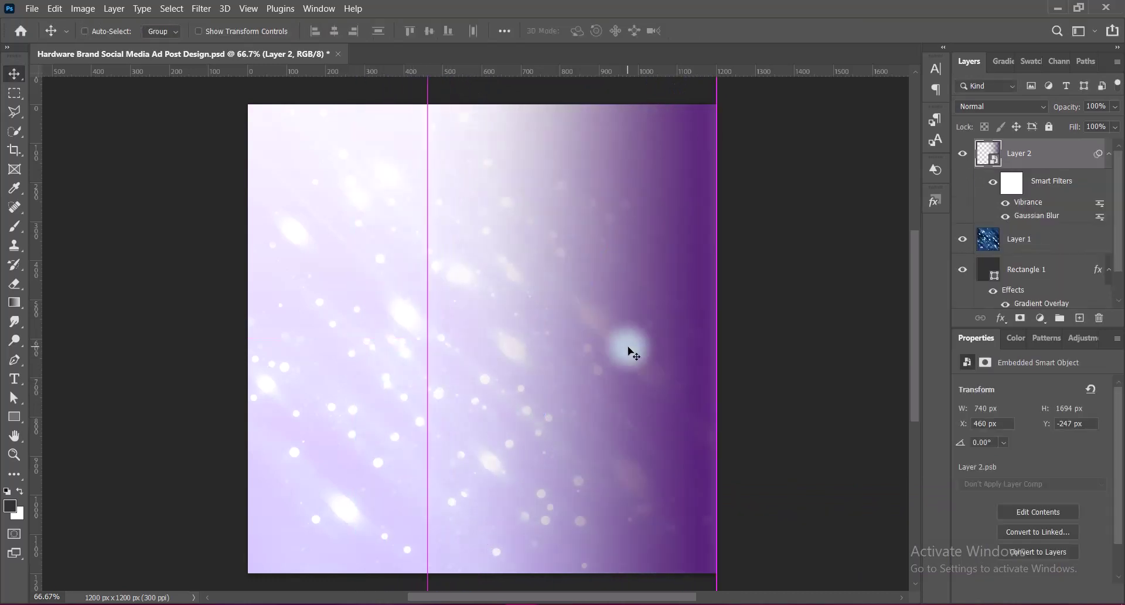
pyautogui.click(588, 255)
pyautogui.moveTo(428, 339); pyautogui.dragTo(347, 347)
pyautogui.press('Return')
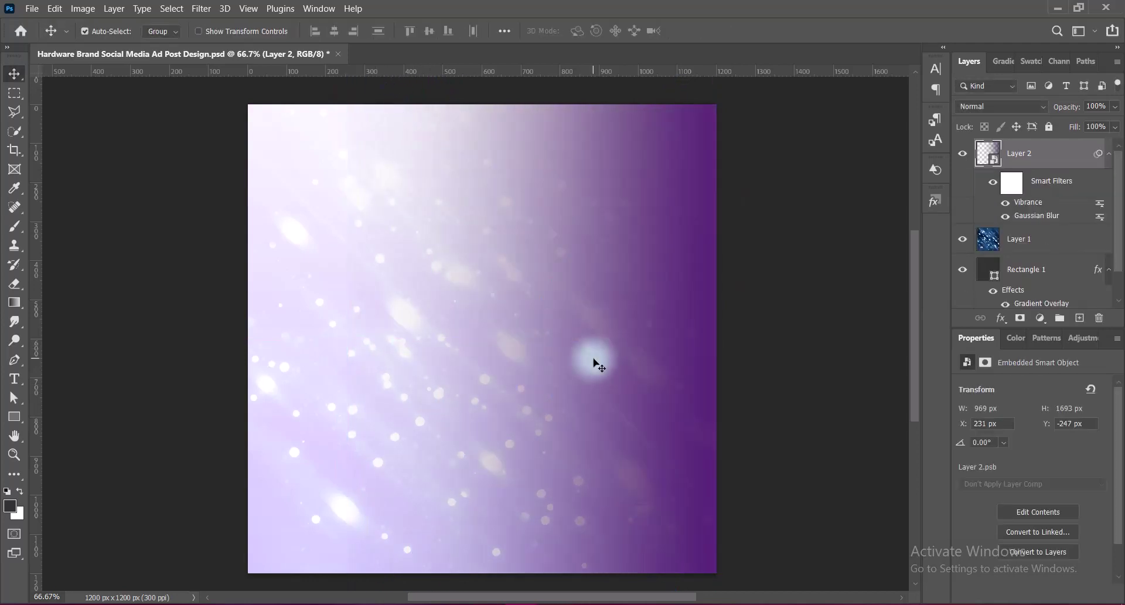
pyautogui.click(83, 8)
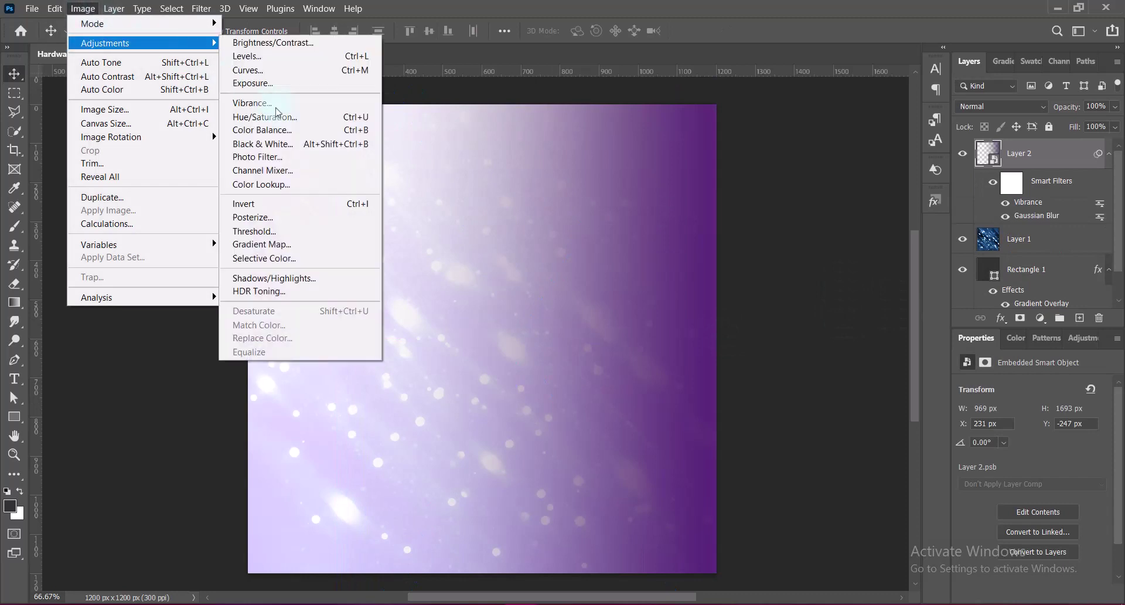
# Open Hue/Saturation for the purple gradient layer and preview the Strong Saturation preset
pyautogui.click(308, 116)
pyautogui.moveTo(533, 105); pyautogui.dragTo(794, 101)
pyautogui.click(809, 121)
pyautogui.click(762, 243)
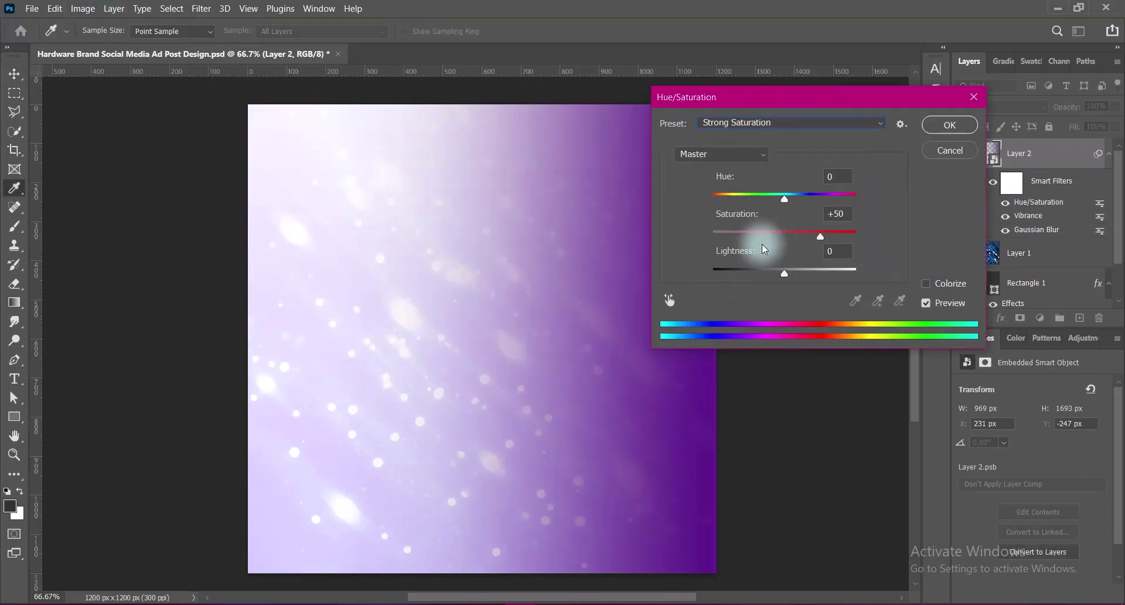
pyautogui.click(789, 122)
pyautogui.click(754, 218)
# Compare the Red Boost, Sepia and Cyanotype presets, then apply Red Boost
pyautogui.click(761, 121)
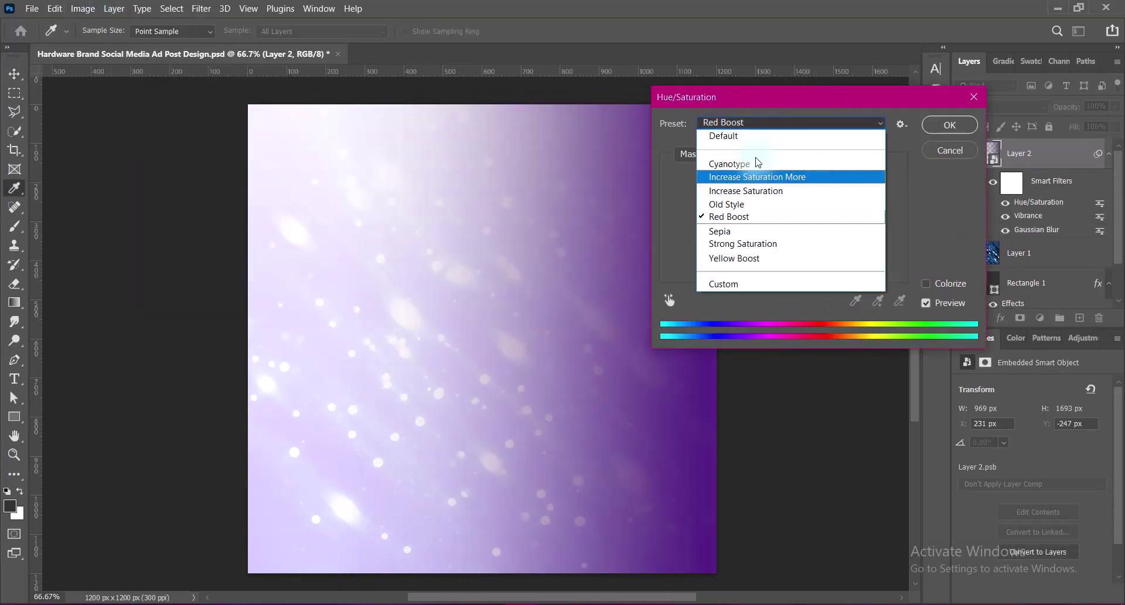
pyautogui.click(741, 232)
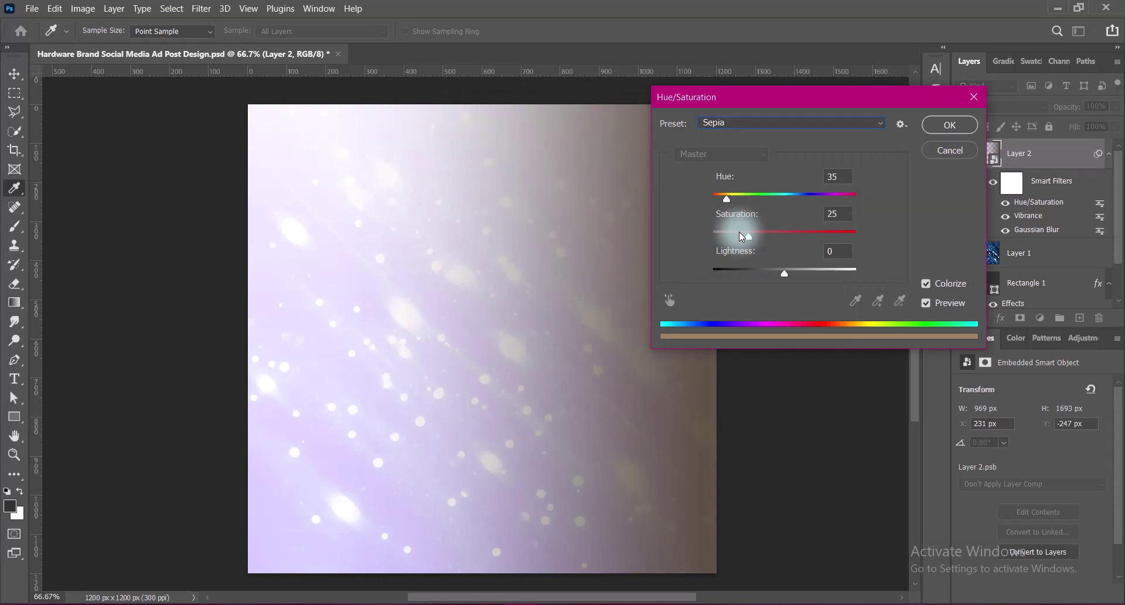
pyautogui.click(726, 123)
pyautogui.click(724, 159)
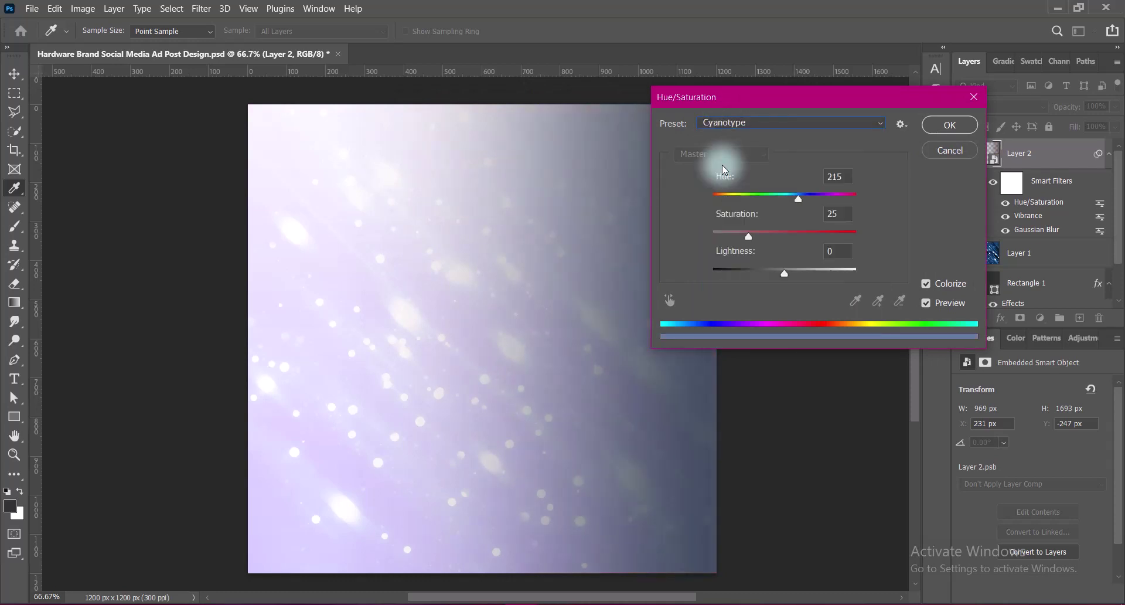
pyautogui.click(765, 121)
pyautogui.click(738, 215)
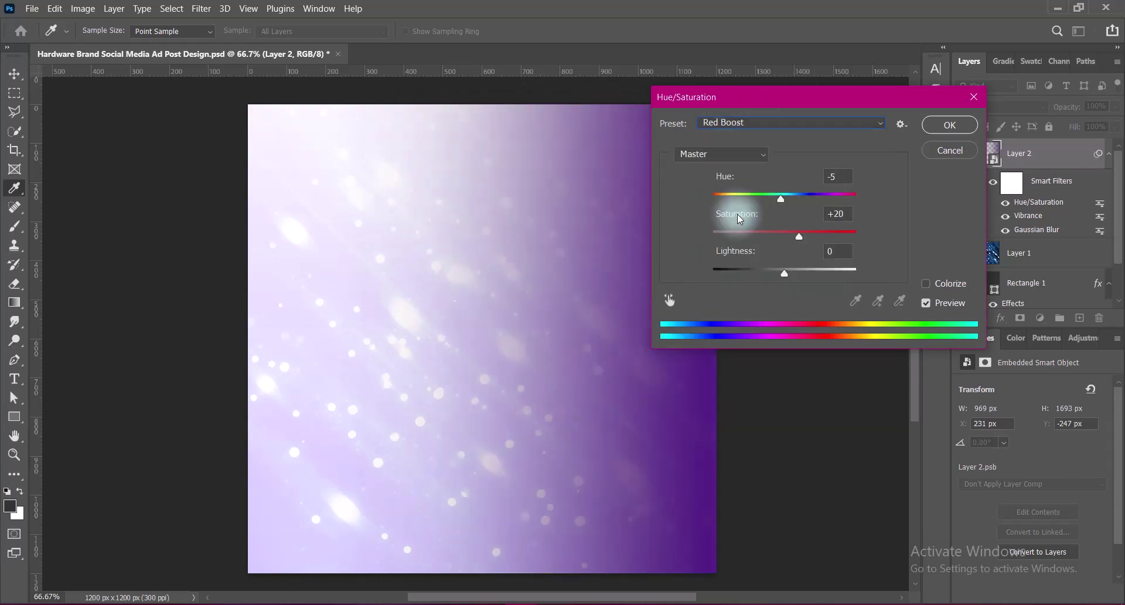
pyautogui.click(949, 125)
pyautogui.click(1001, 106)
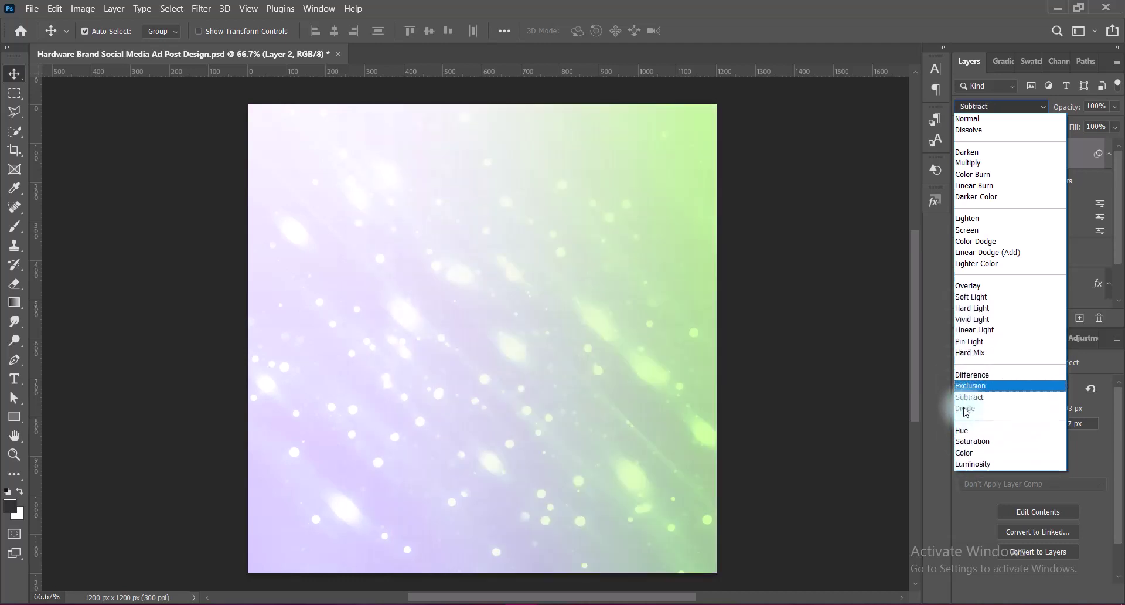
# Set Layer 2 to Linear Light, undo the smart-object change, and add empty Layer 3
pyautogui.click(964, 335)
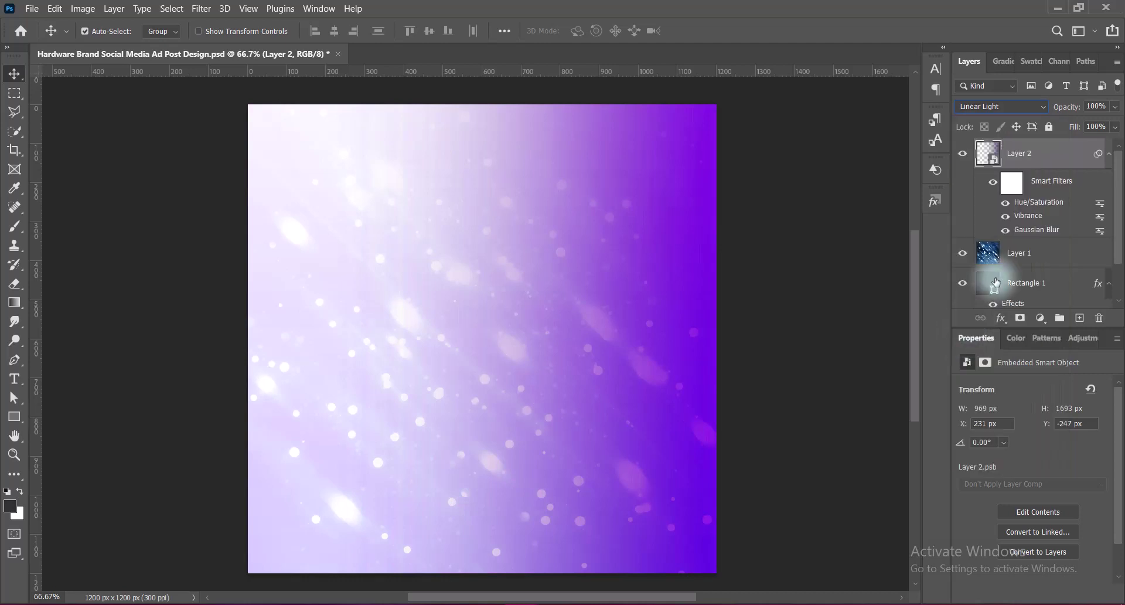
pyautogui.rightClick(1066, 152)
pyautogui.click(967, 173)
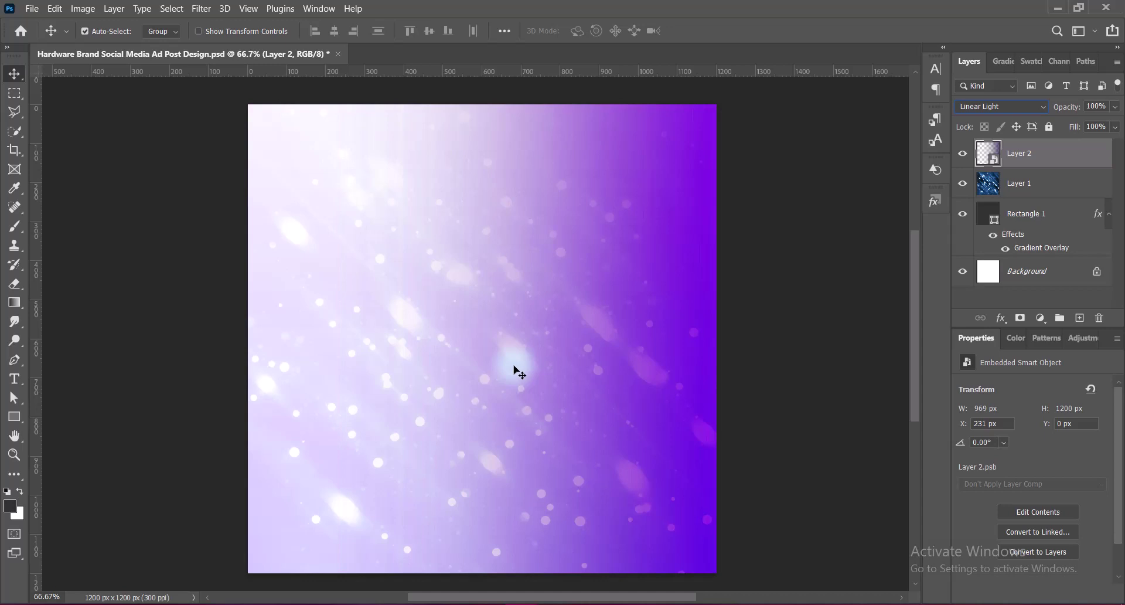
pyautogui.hotkey('ctrl', 'z')
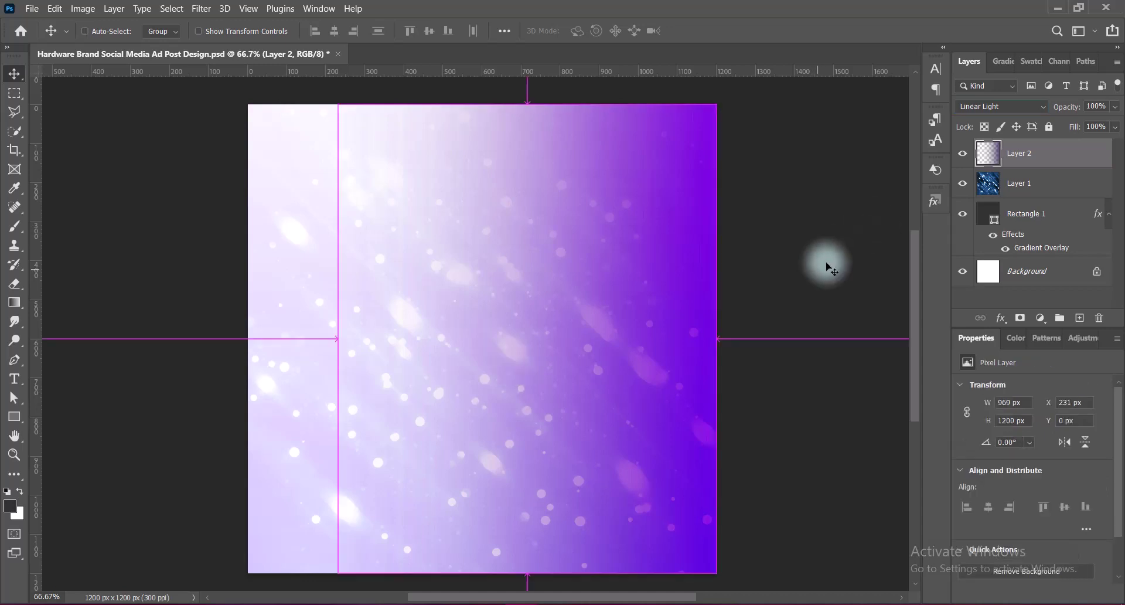
pyautogui.click(1078, 319)
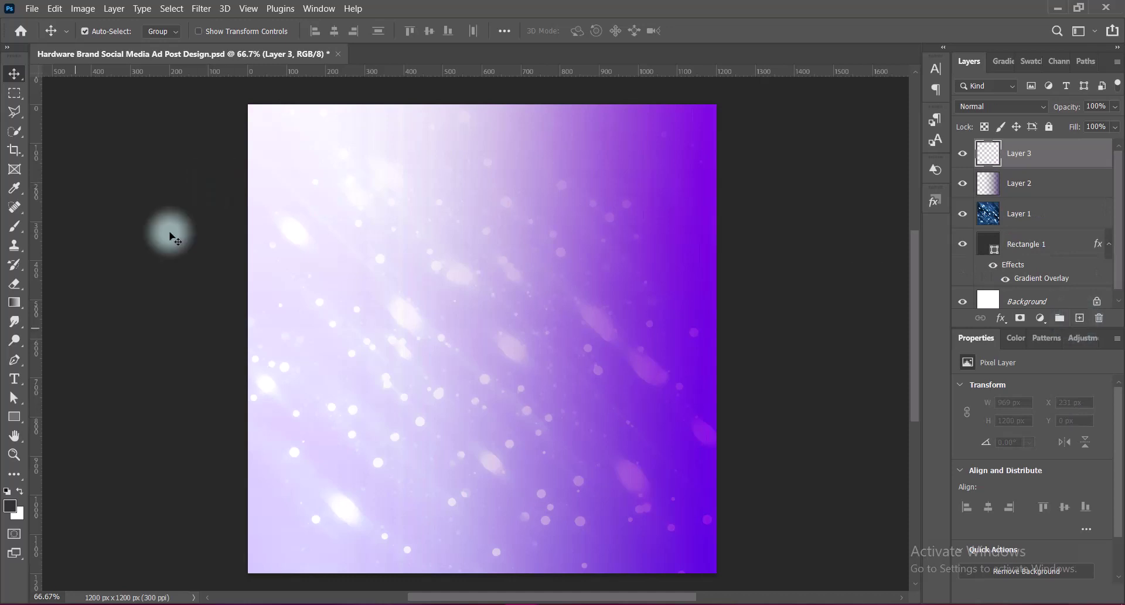
# Draw a large square rectangle over the canvas centre and shift it up and left
pyautogui.click(14, 416)
pyautogui.click(55, 417)
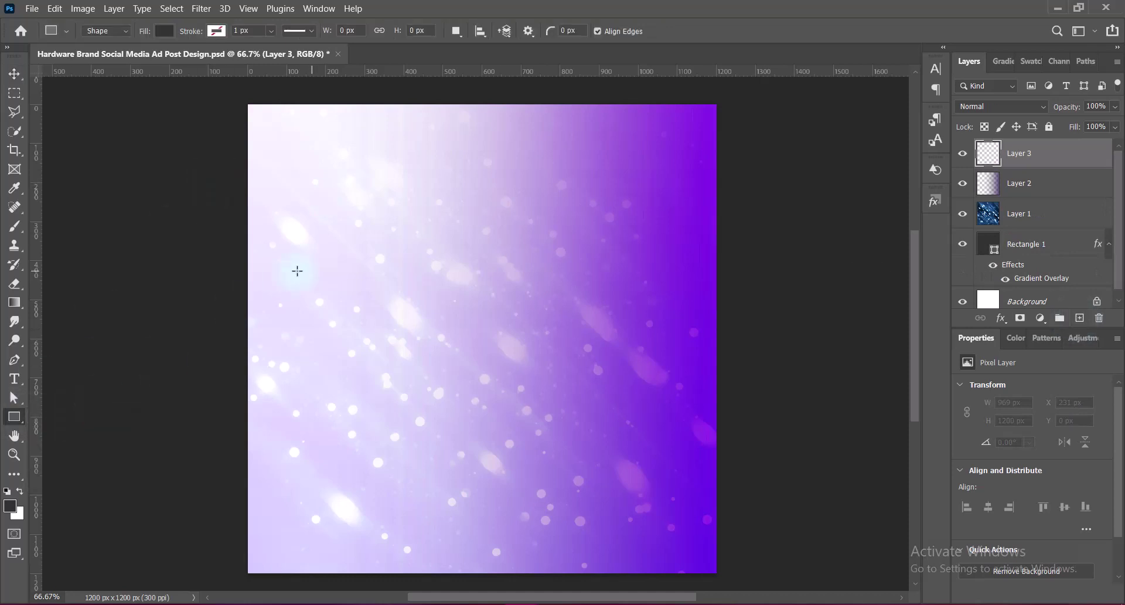
pyautogui.moveTo(313, 187); pyautogui.dragTo(682, 556)
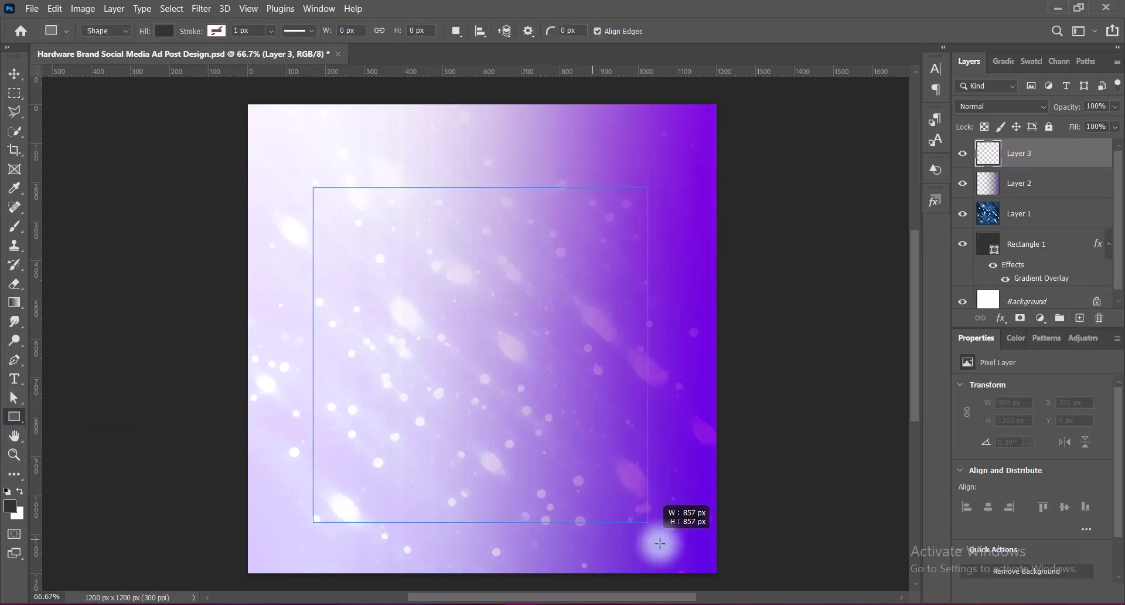
pyautogui.press('v')
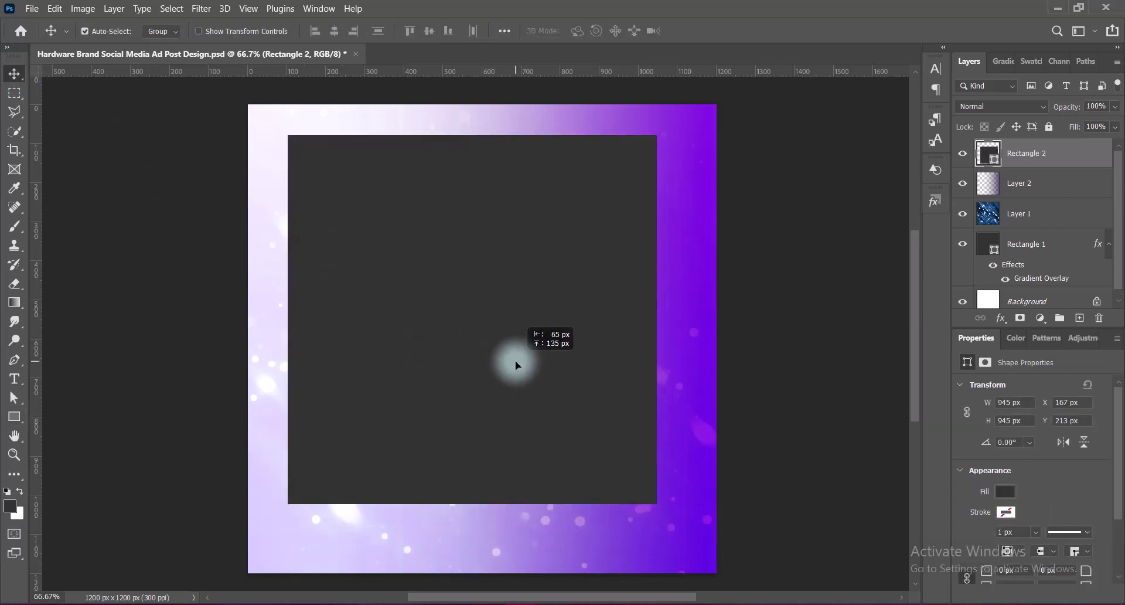
pyautogui.moveTo(541, 414); pyautogui.dragTo(516, 379)
pyautogui.scroll(-2, 1012, 456)
# Give the rectangle a white stroke, no fill, and a 7 px stroke width
pyautogui.click(1013, 456)
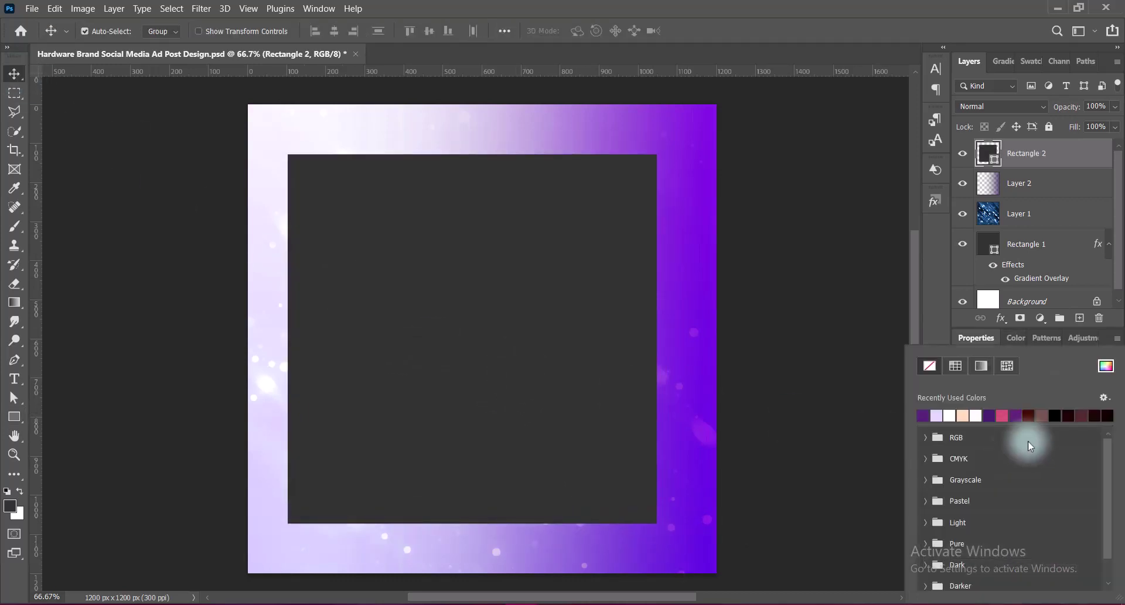
pyautogui.click(1106, 366)
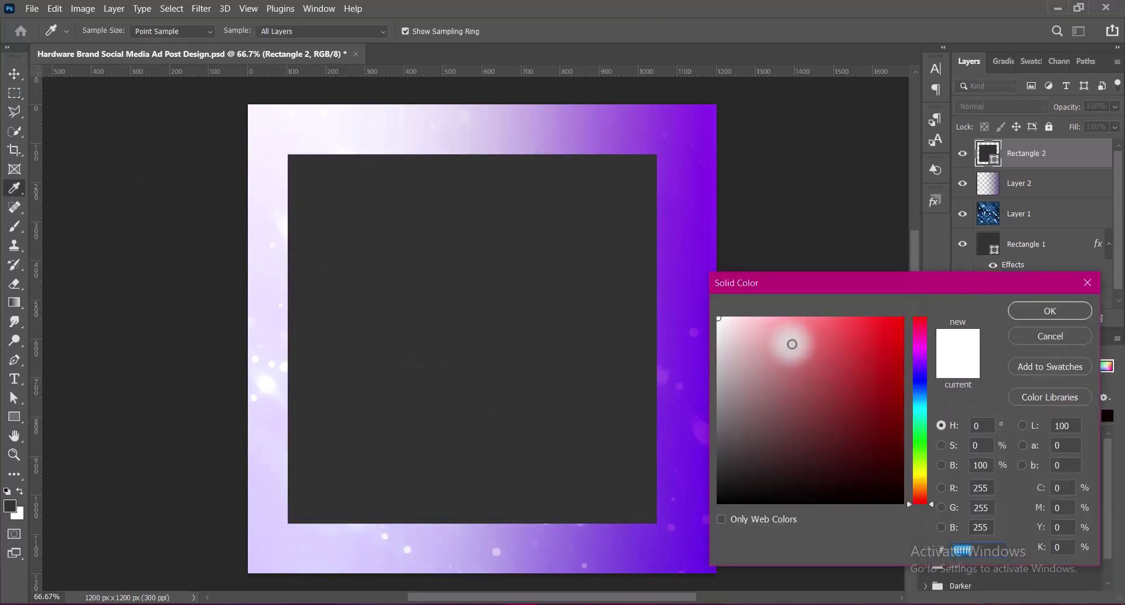
pyautogui.click(1066, 311)
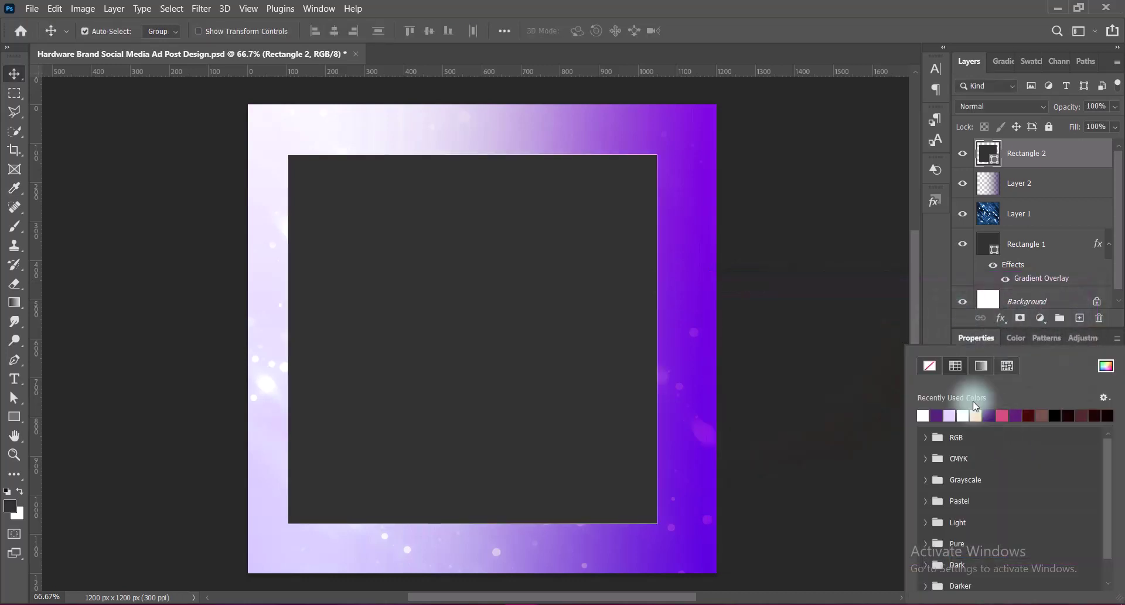
pyautogui.click(930, 366)
pyautogui.click(936, 325)
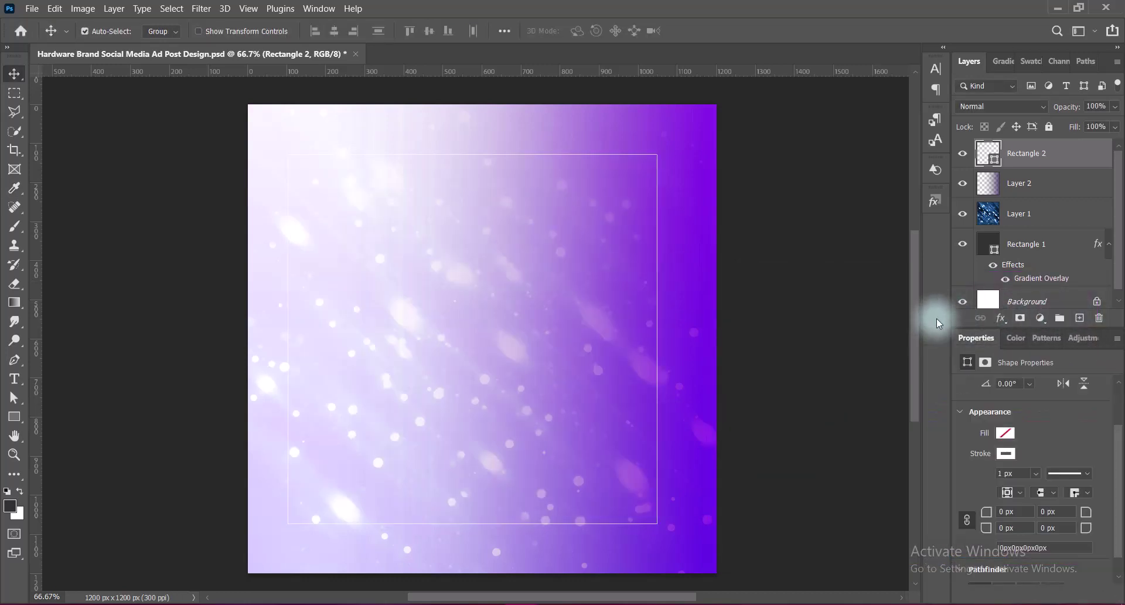
pyautogui.click(1017, 472)
pyautogui.write('3')
pyautogui.press('Return')
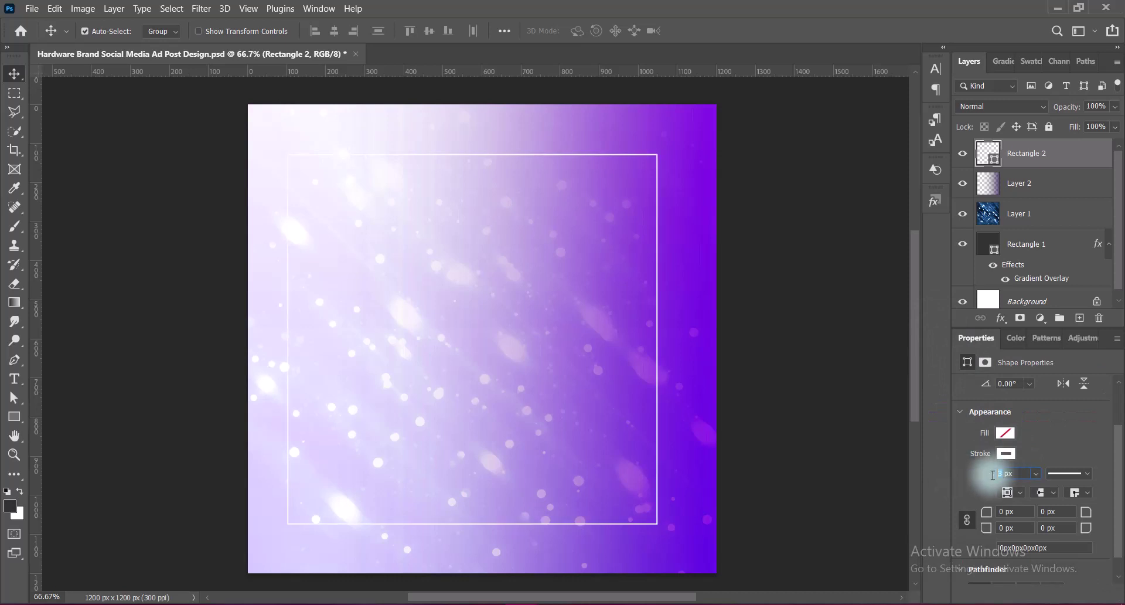
pyautogui.press('Return')
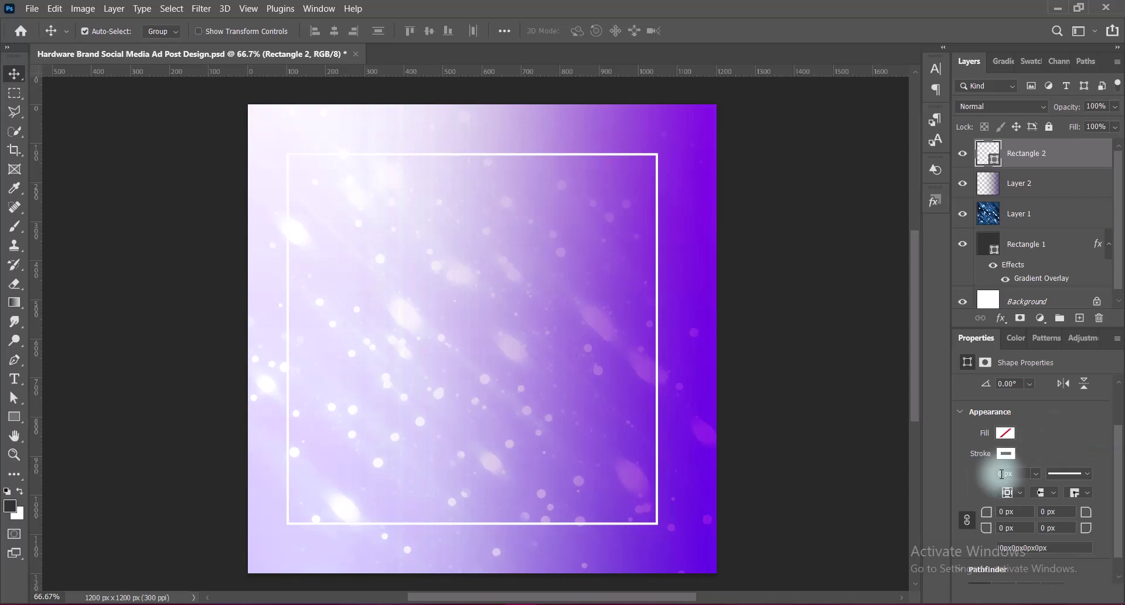
pyautogui.press('Return')
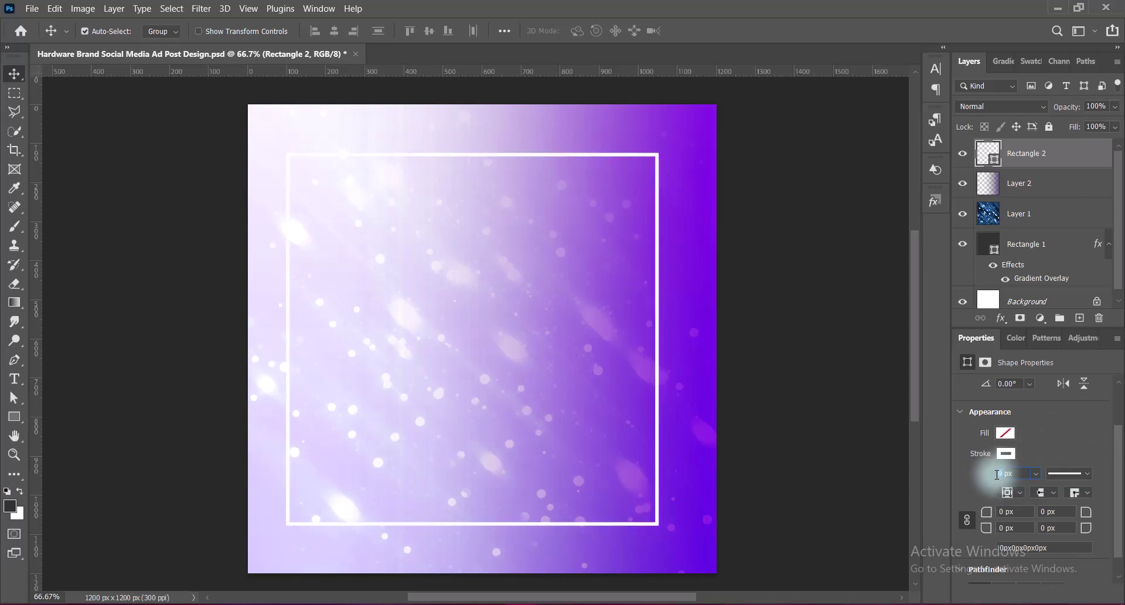
pyautogui.write('7')
pyautogui.press('Return')
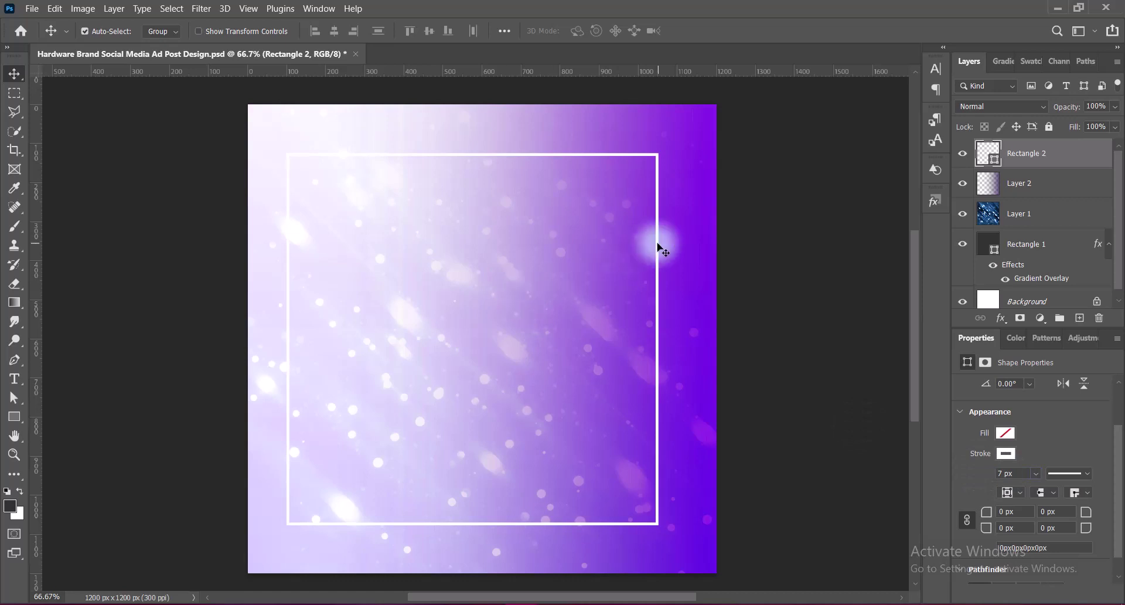
pyautogui.hotkey('ctrl', 't')
# Enlarge and centre the frame with Free Transform, then reselect it after a transform error
pyautogui.moveTo(472, 522); pyautogui.dragTo(472, 559)
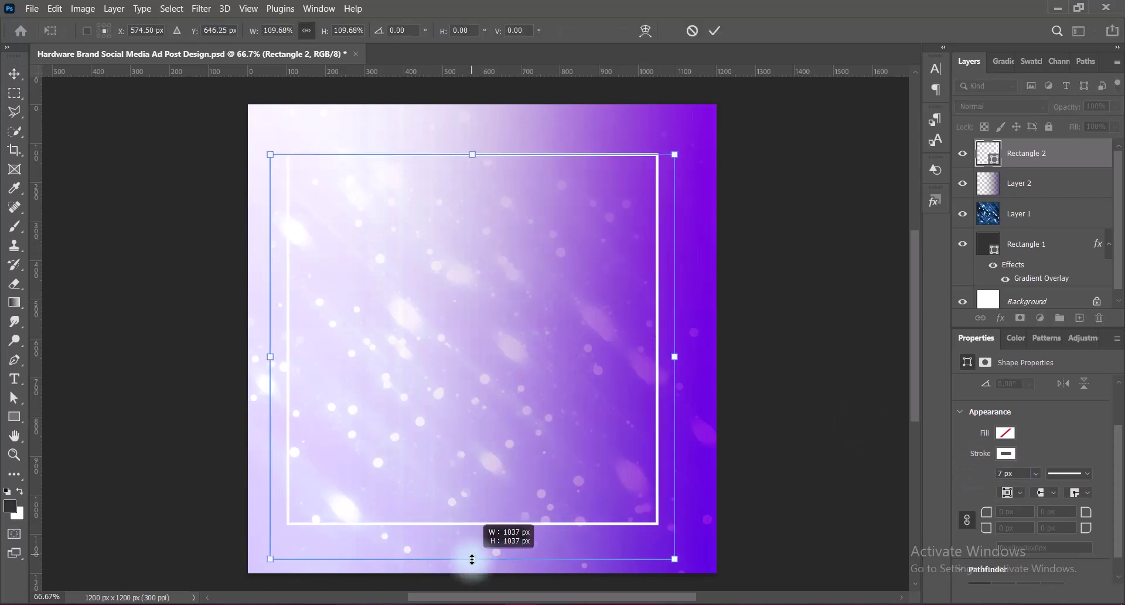
pyautogui.moveTo(472, 153); pyautogui.dragTo(474, 125)
pyautogui.moveTo(504, 305)
pyautogui.mouseDown()
pyautogui.moveTo(491, 319)
pyautogui.moveTo(501, 319)
pyautogui.mouseUp()
pyautogui.click(811, 360)
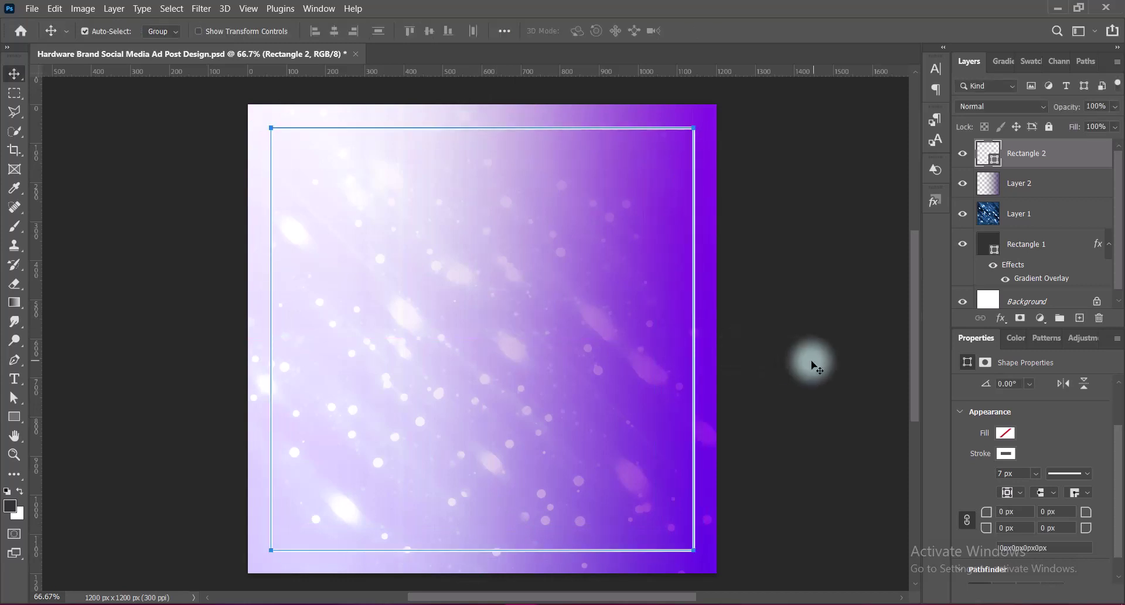
pyautogui.click(476, 363)
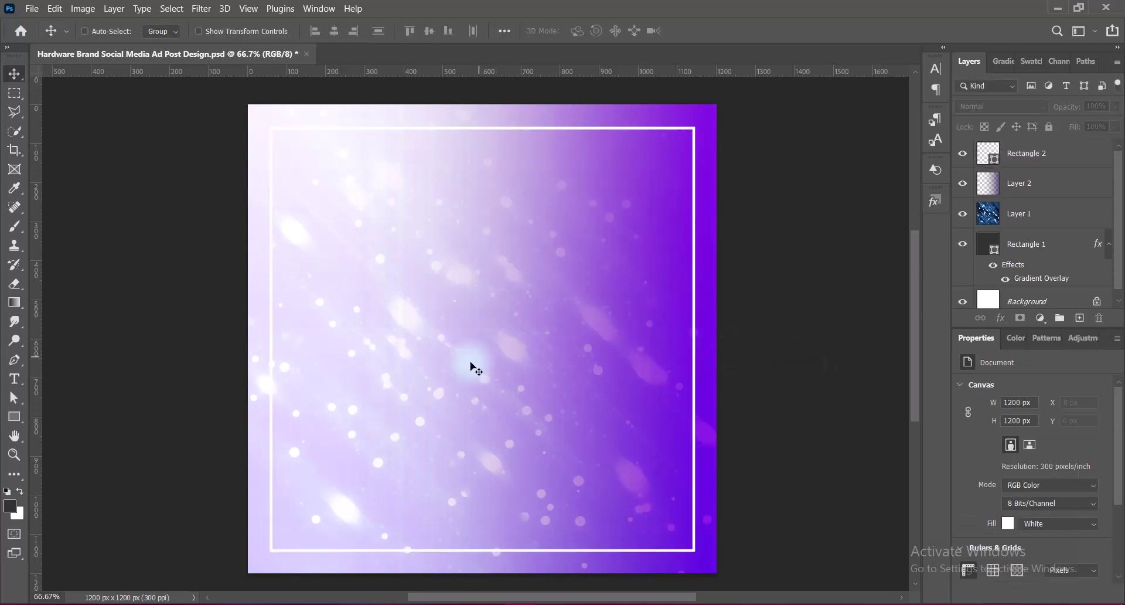
pyautogui.keyDown('ctrl'); pyautogui.click(690, 354); pyautogui.keyUp('ctrl')
pyautogui.keyDown('ctrl'); pyautogui.click(503, 203); pyautogui.keyUp('ctrl')
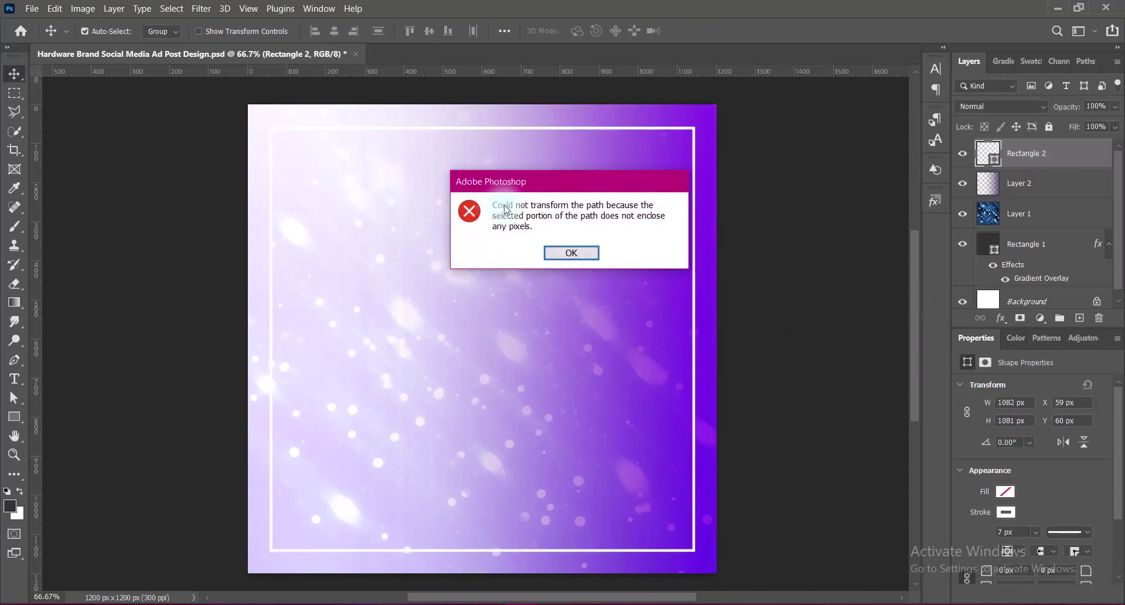
pyautogui.click(571, 253)
# Resize the frame again to about 1122 px, centred just inside the canvas edges
pyautogui.hotkey('ctrl', 't')
pyautogui.moveTo(478, 551); pyautogui.dragTo(479, 558)
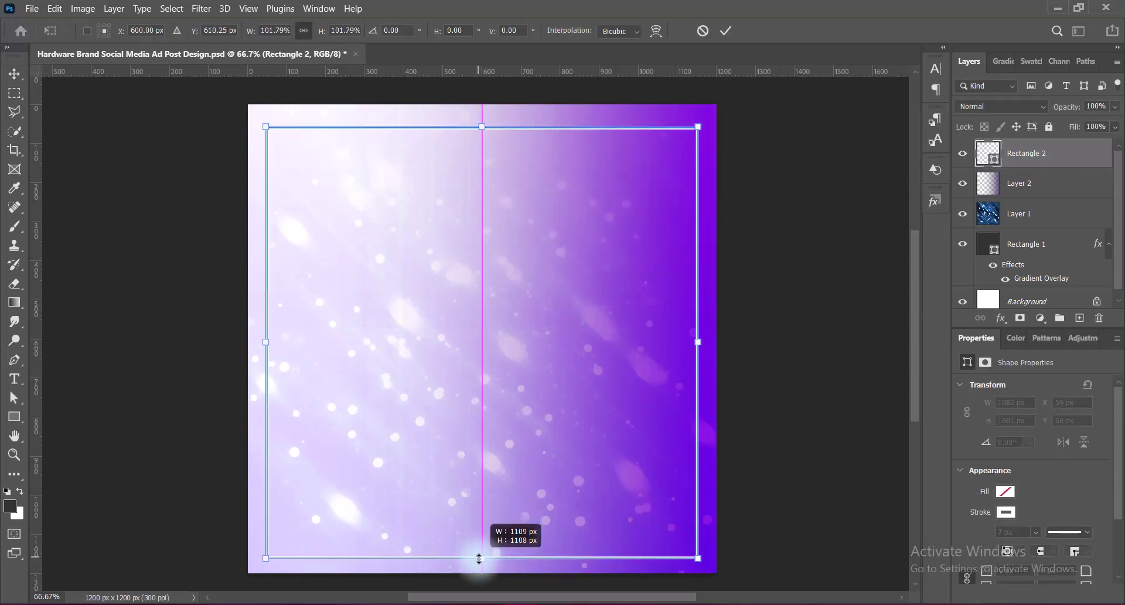
pyautogui.moveTo(477, 126); pyautogui.dragTo(478, 117)
pyautogui.moveTo(484, 309); pyautogui.dragTo(485, 310)
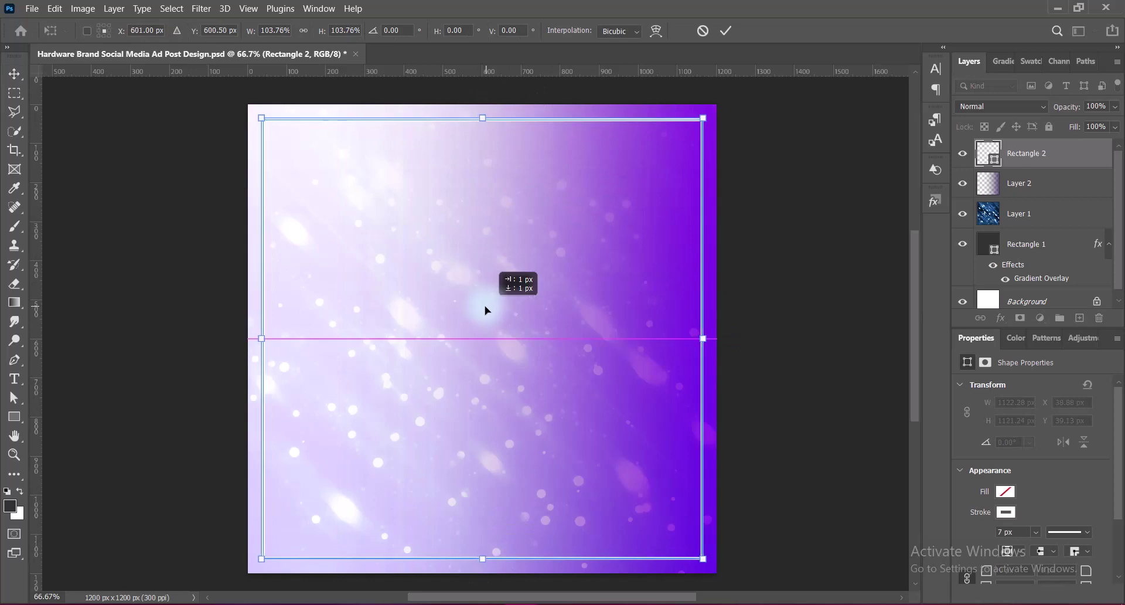
pyautogui.press('Return')
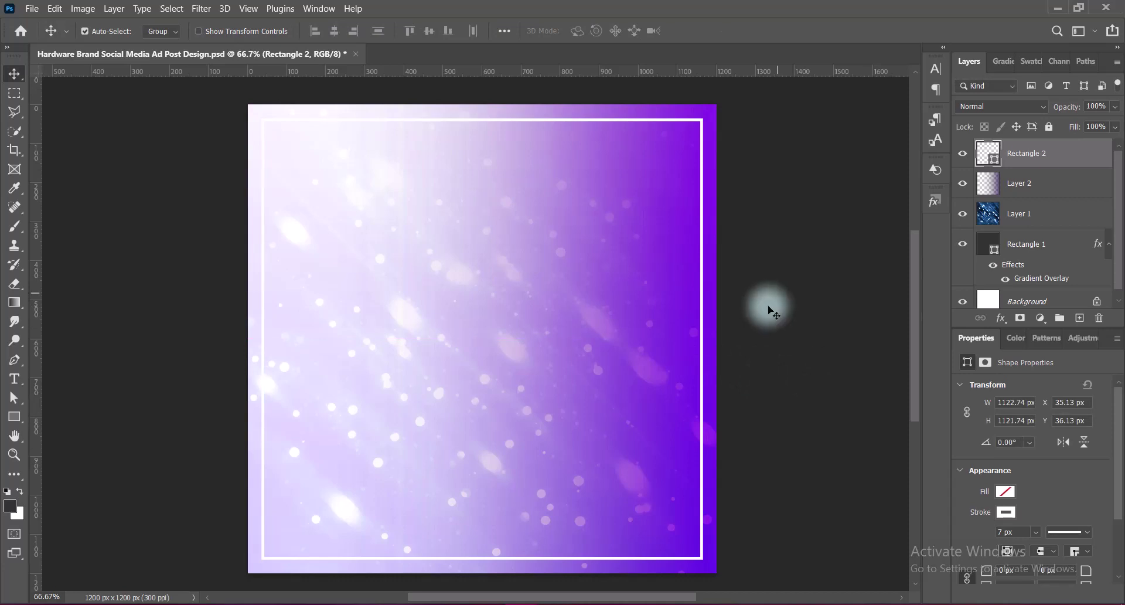
# Convert Rectangle 2 to a smart object, then rasterize it into a pixel layer
pyautogui.rightClick(1072, 158)
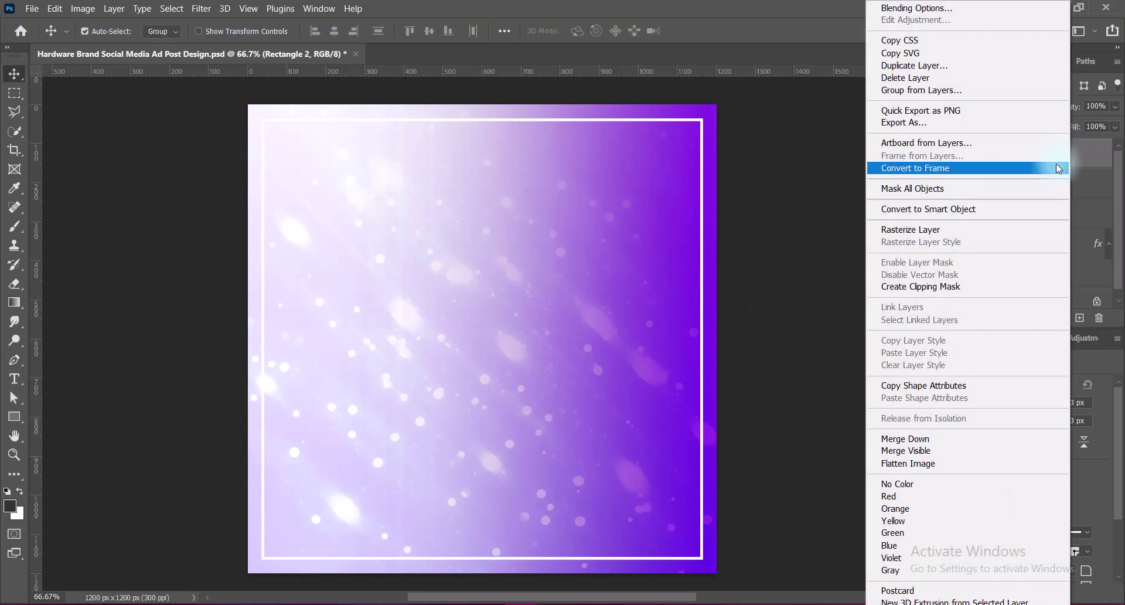
pyautogui.click(970, 199)
pyautogui.rightClick(1046, 174)
pyautogui.click(943, 303)
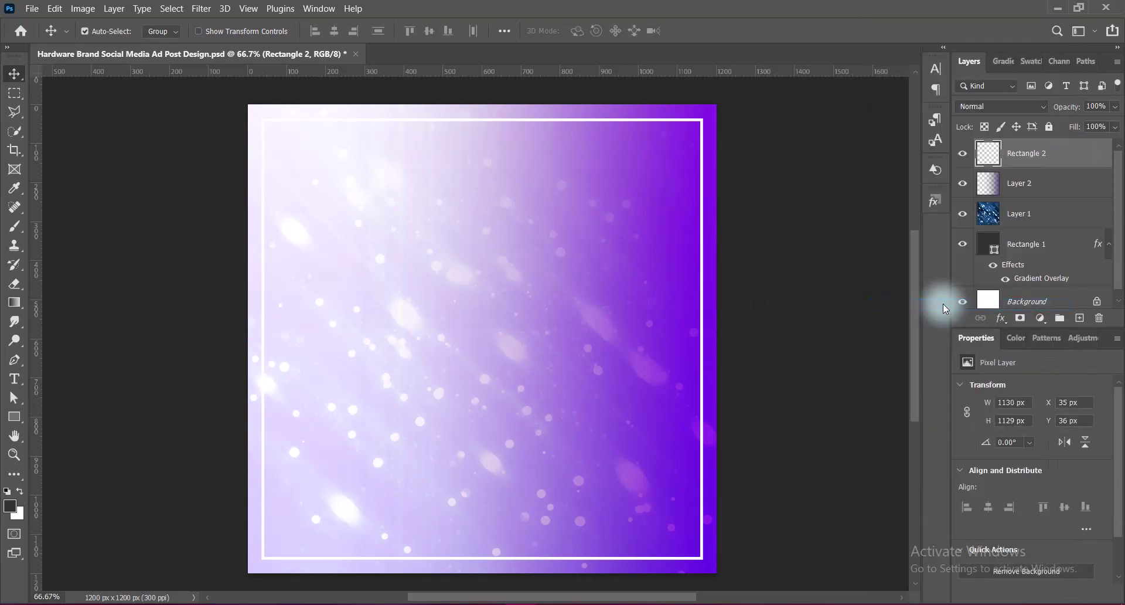
# Marquee-select and delete the frame's lower-left section
pyautogui.rightClick(14, 93)
pyautogui.click(70, 92)
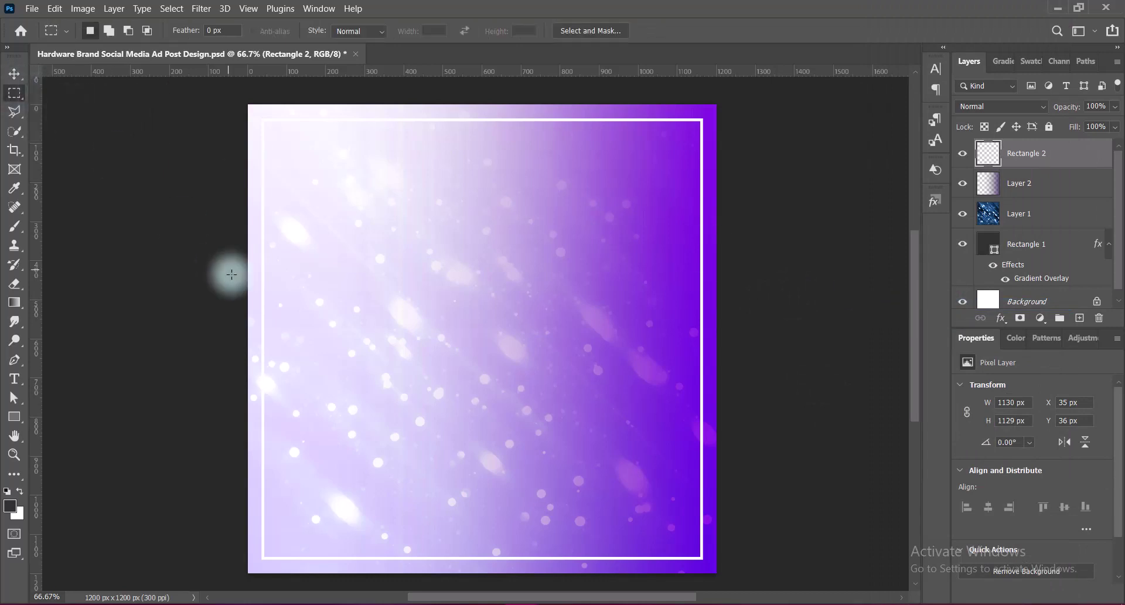
pyautogui.moveTo(247, 249)
pyautogui.mouseDown()
pyautogui.moveTo(574, 583)
pyautogui.moveTo(553, 582)
pyautogui.mouseUp()
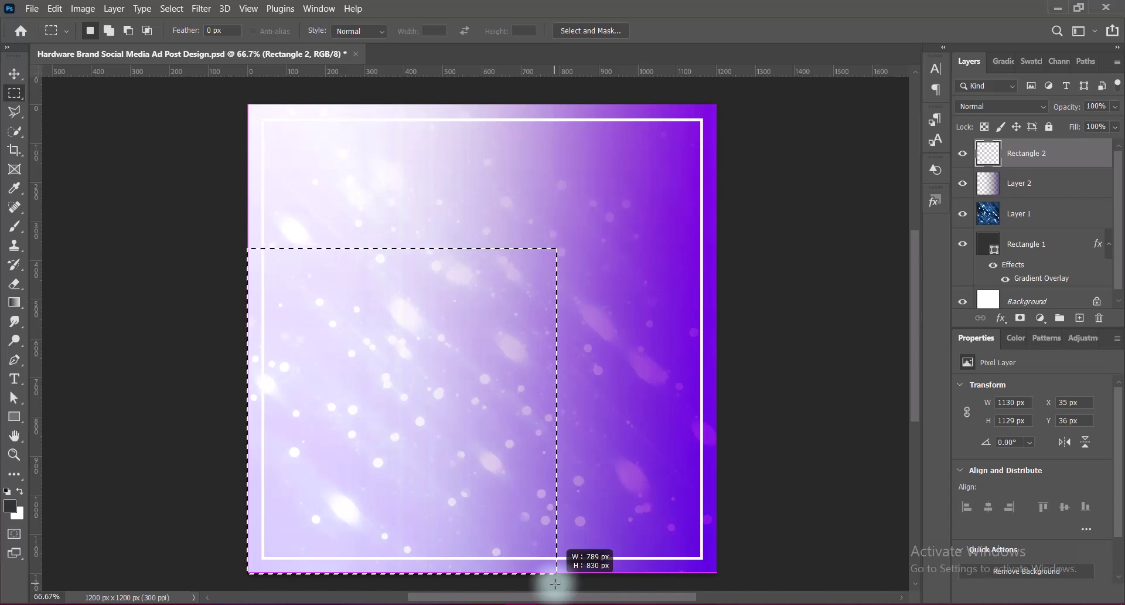
pyautogui.click(573, 534)
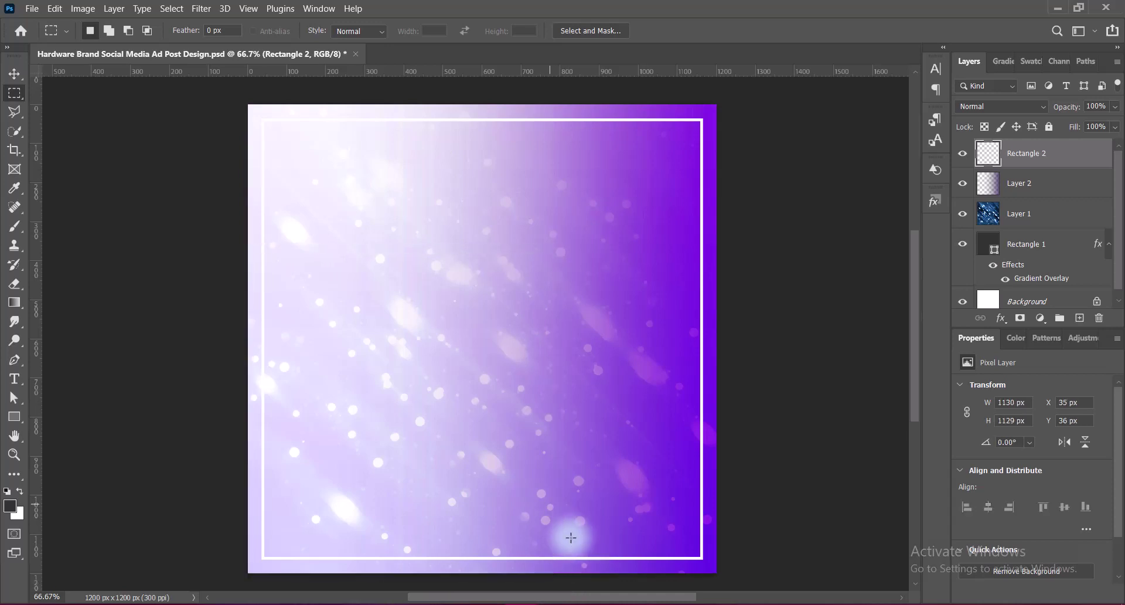
pyautogui.moveTo(248, 223); pyautogui.dragTo(590, 586)
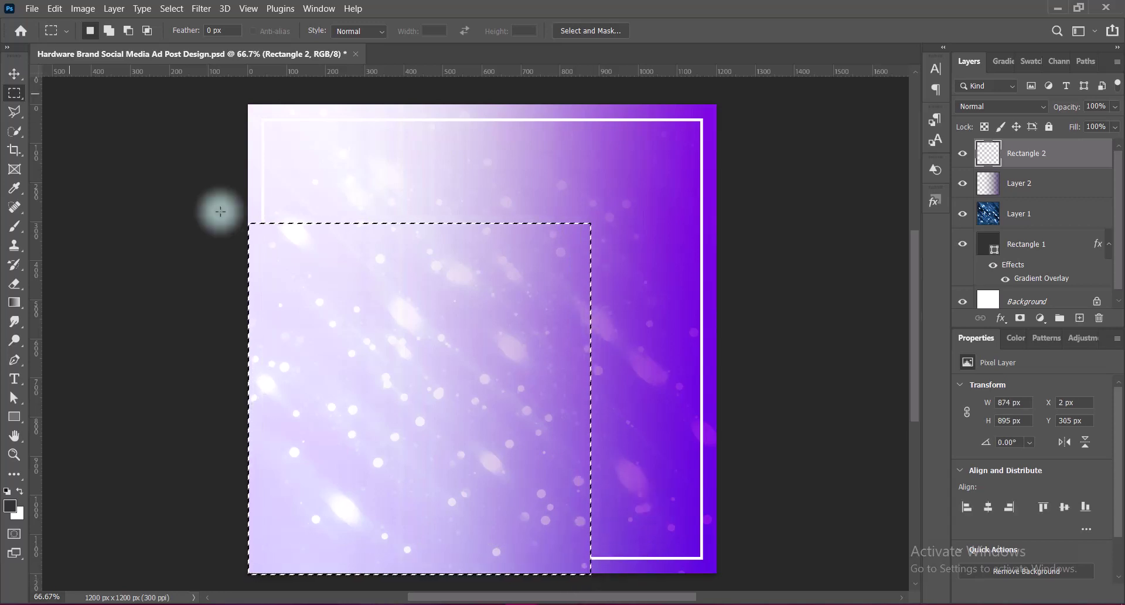
pyautogui.click(14, 73)
pyautogui.hotkey('ctrl', 'd')
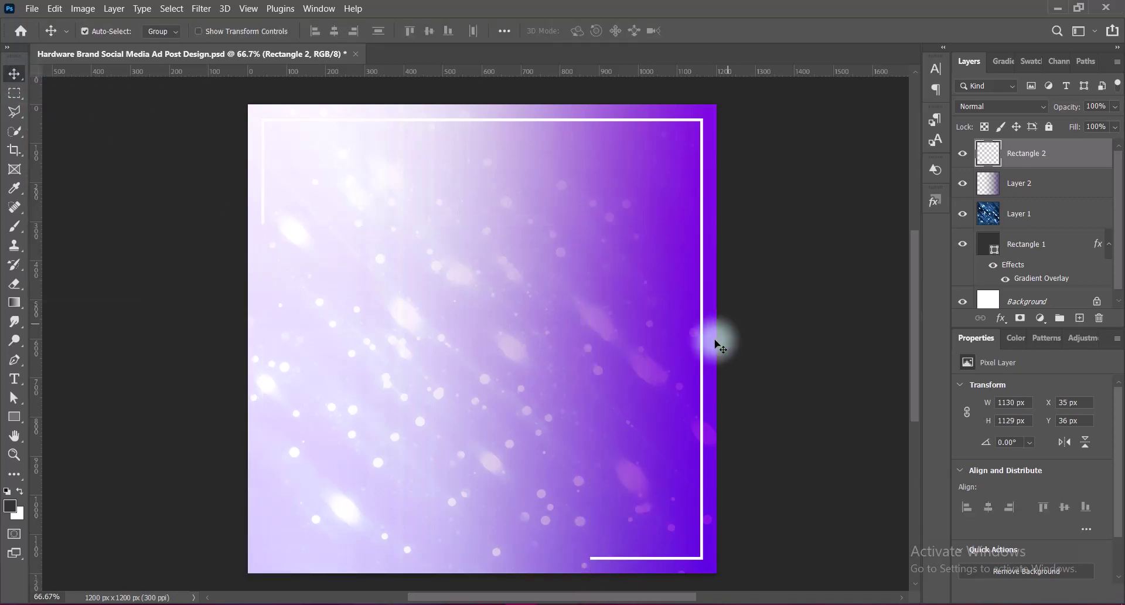
# Erase parts of the frame's top and right edges with a smaller eraser brush
pyautogui.click(14, 283)
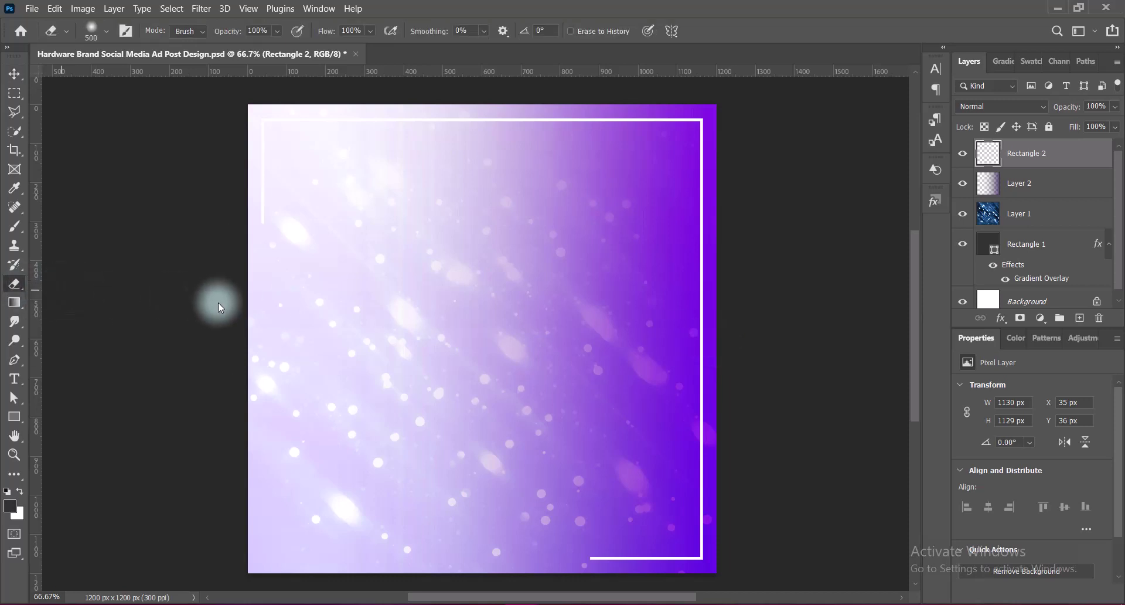
pyautogui.press('[')
pyautogui.press('[')
pyautogui.press('[')
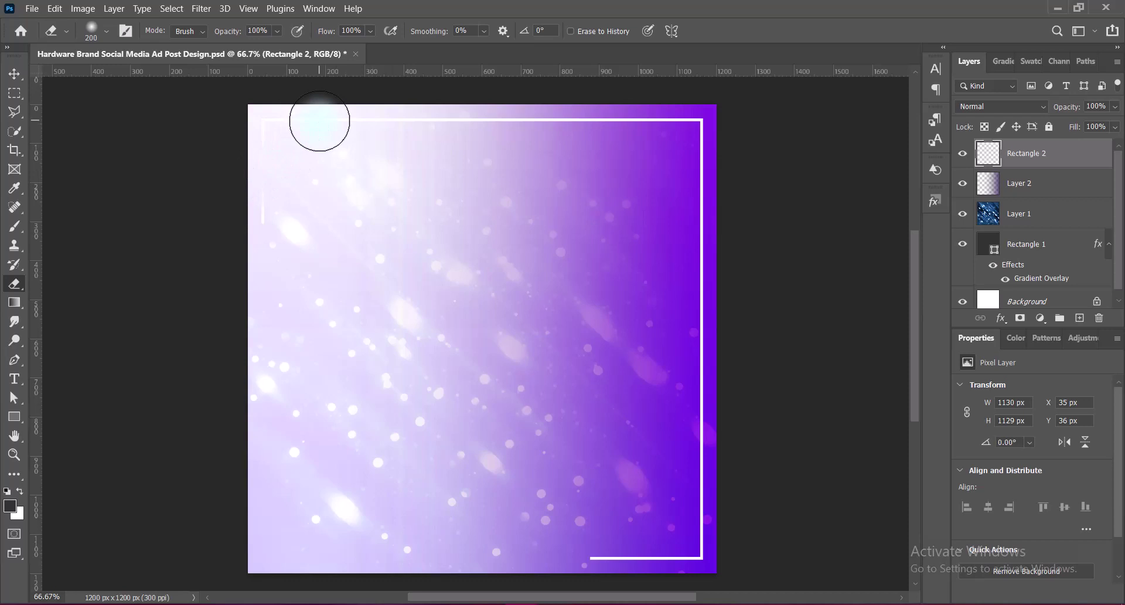
pyautogui.moveTo(423, 122); pyautogui.dragTo(605, 121)
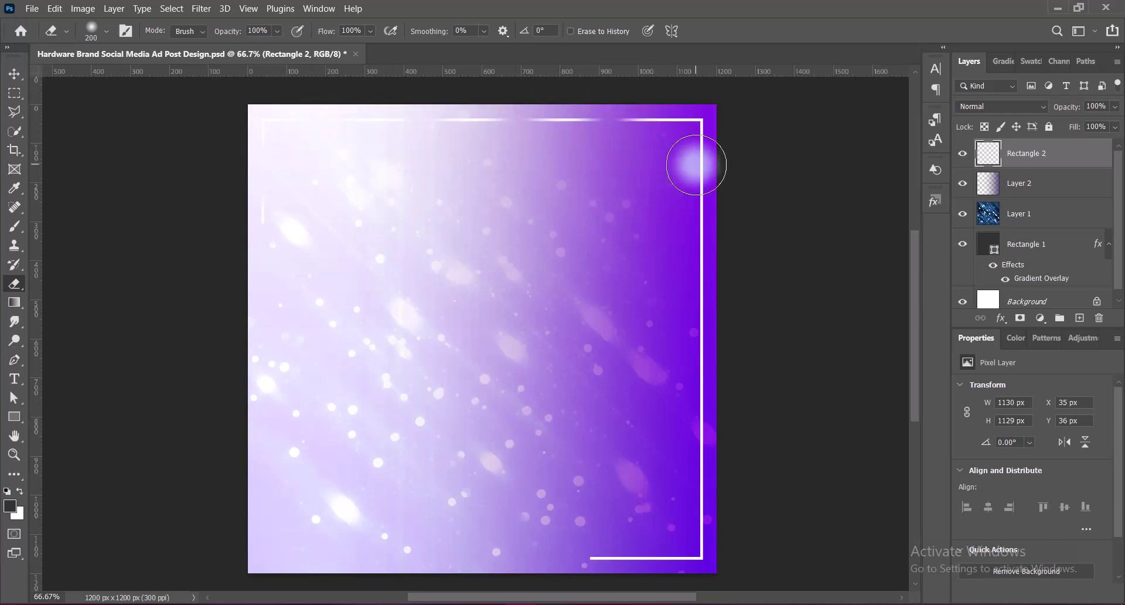
pyautogui.moveTo(696, 164); pyautogui.dragTo(700, 514)
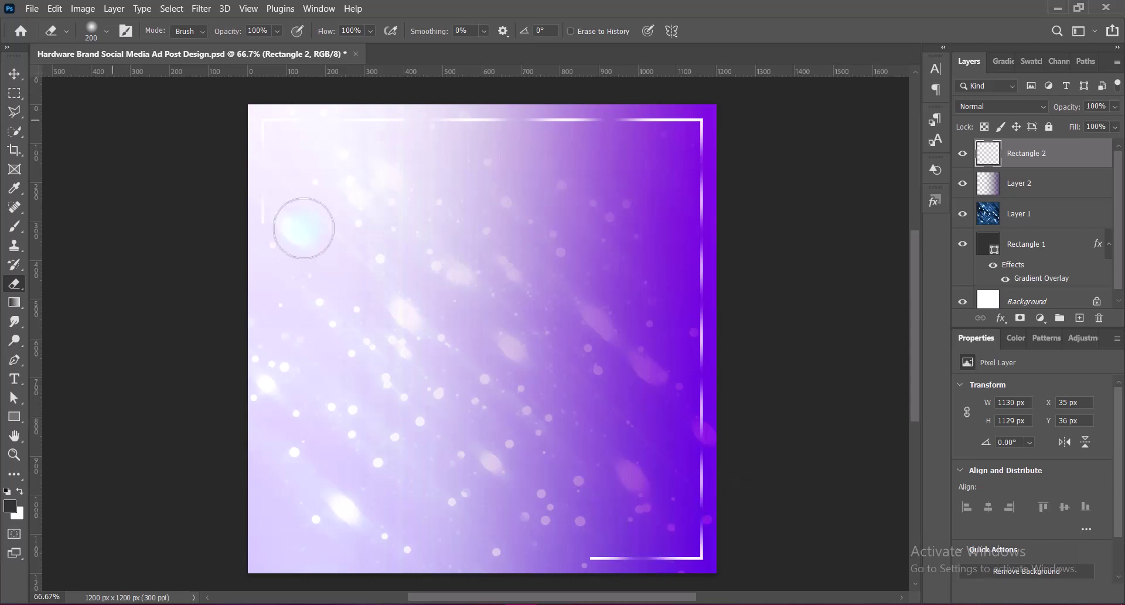
pyautogui.click(14, 74)
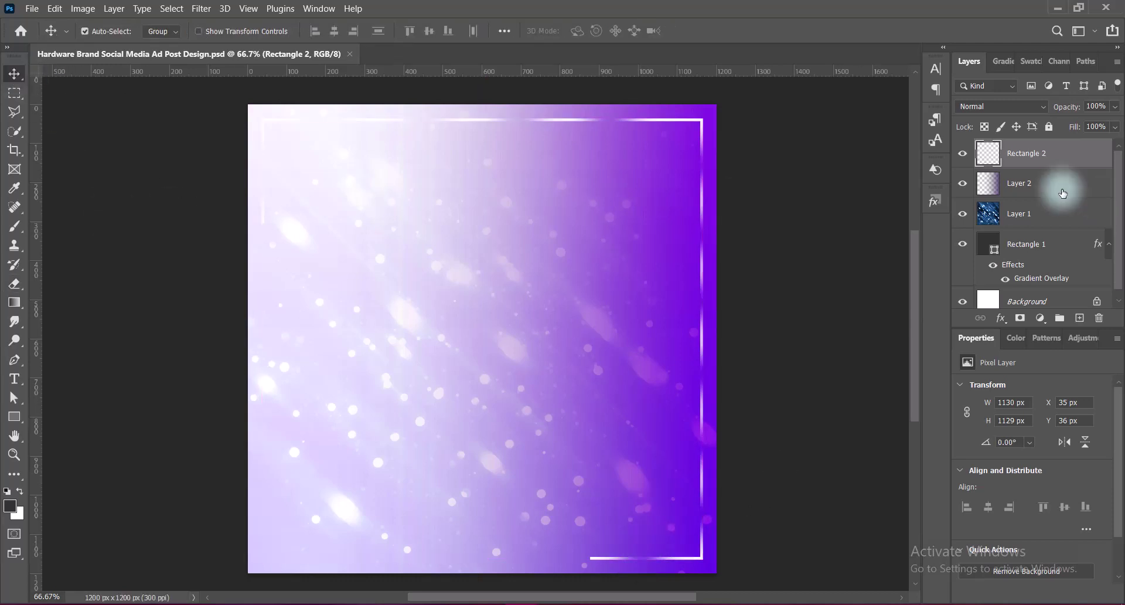
# Set the frame to Dissolve blending and apply a Vibrance adjustment
pyautogui.click(1039, 106)
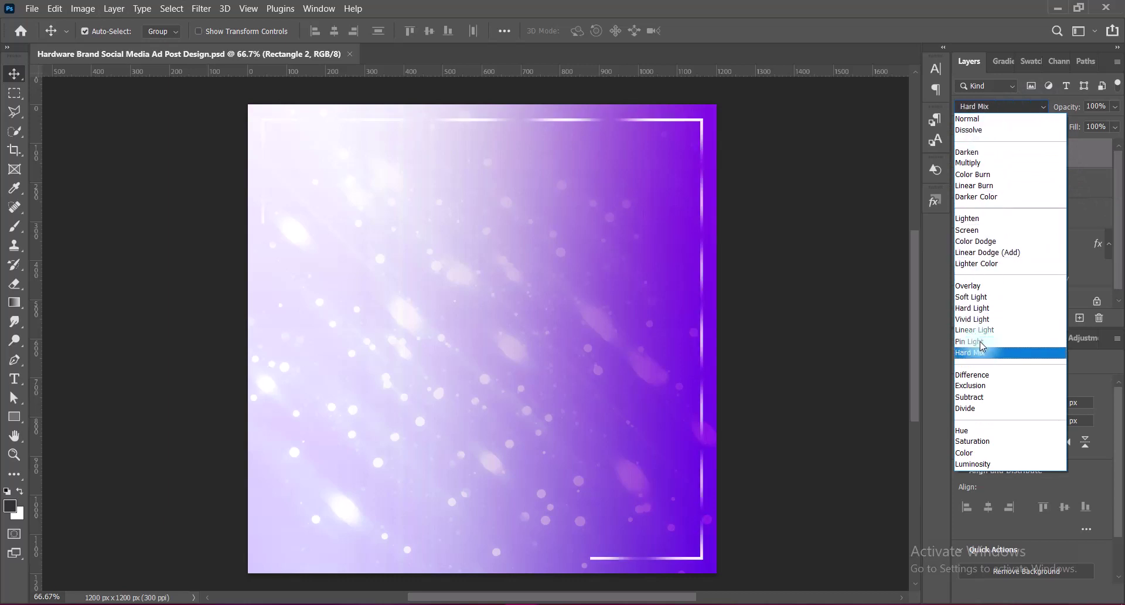
pyautogui.click(964, 130)
pyautogui.click(84, 8)
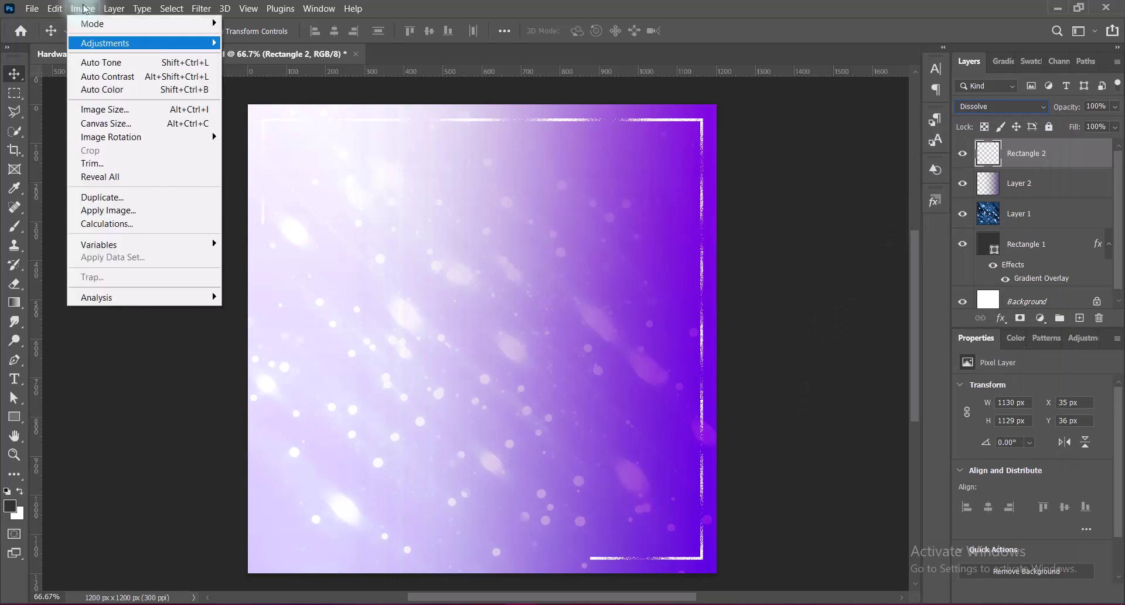
pyautogui.click(258, 98)
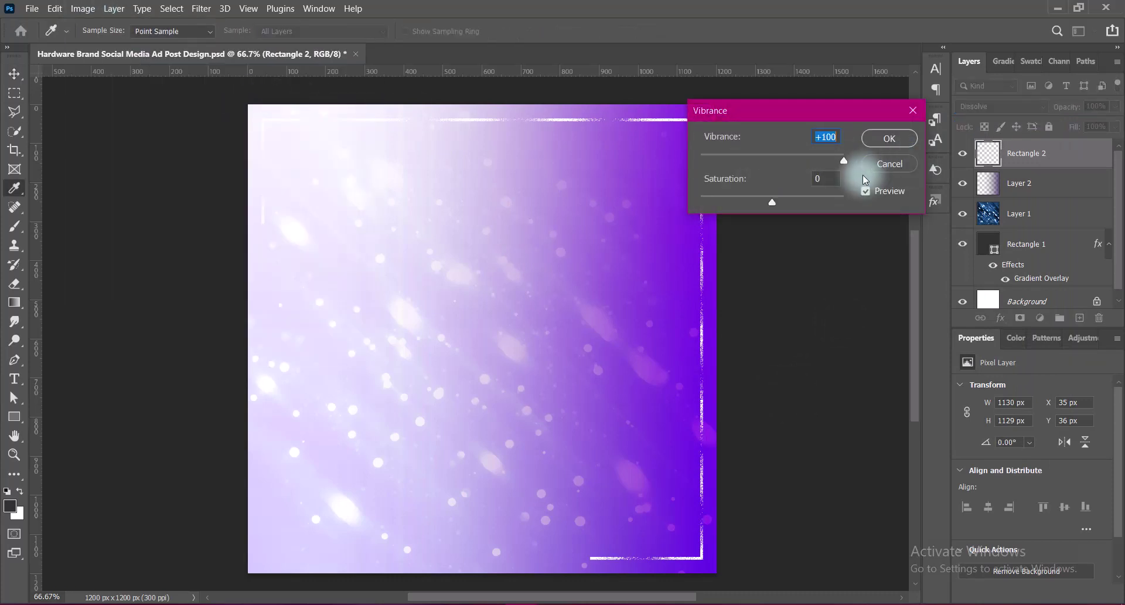
pyautogui.click(887, 138)
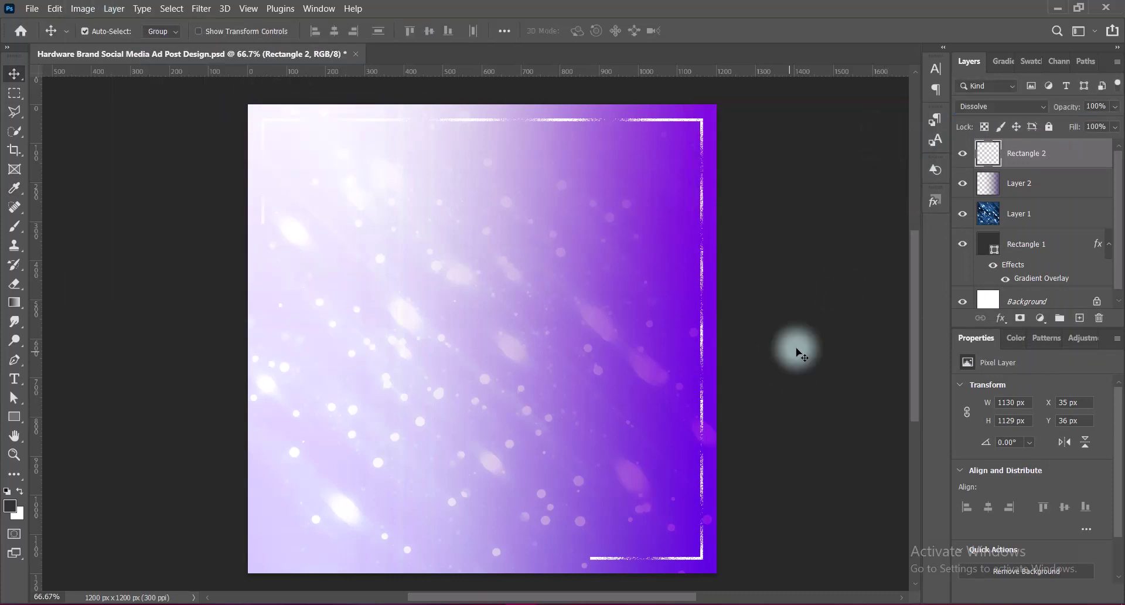
# Apply a Hue/Saturation preset to give the background a bright white glow on the left
pyautogui.click(83, 9)
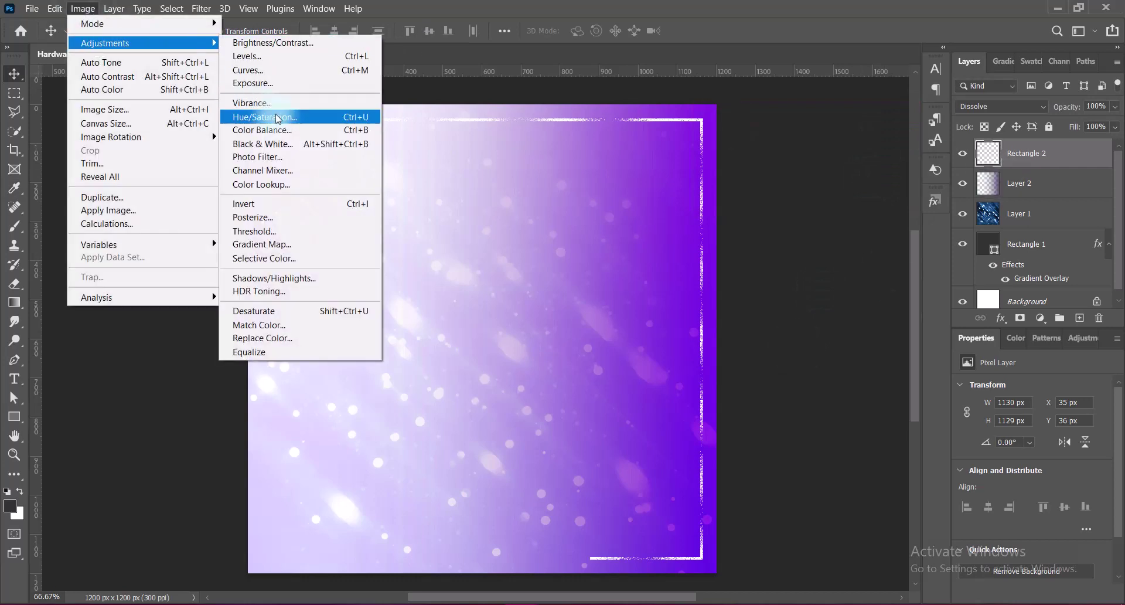
pyautogui.click(252, 117)
pyautogui.click(791, 93)
pyautogui.click(820, 216)
pyautogui.click(1016, 94)
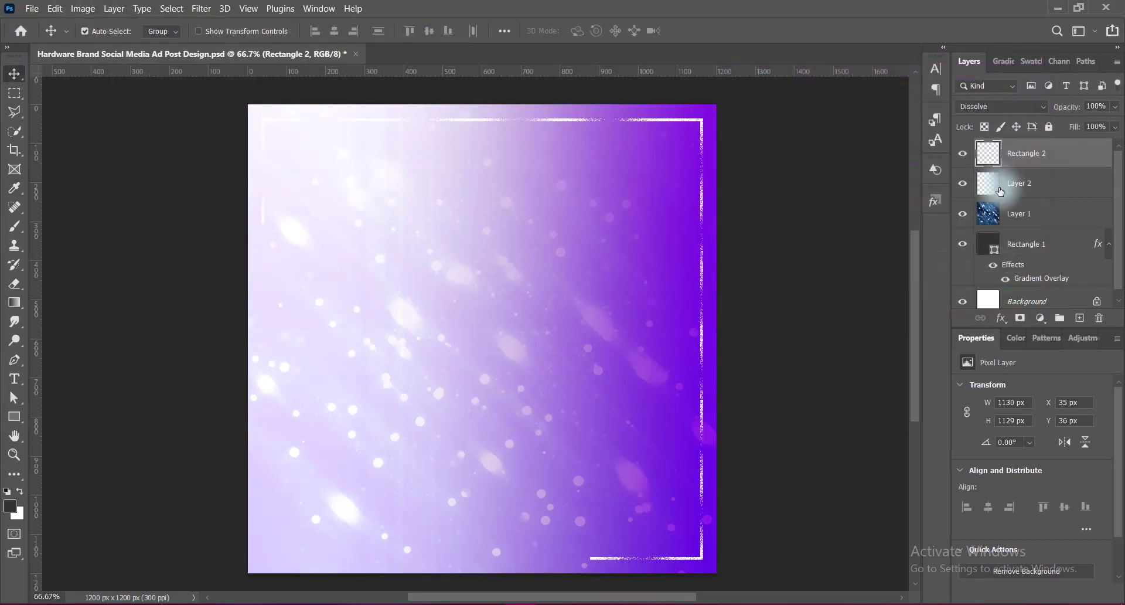
pyautogui.rightClick(984, 156)
# Try a white Outer Glow on the frame with 0 spread and small size, then disable it
pyautogui.click(985, 155)
pyautogui.moveTo(671, 89); pyautogui.dragTo(911, 89)
pyautogui.click(760, 349)
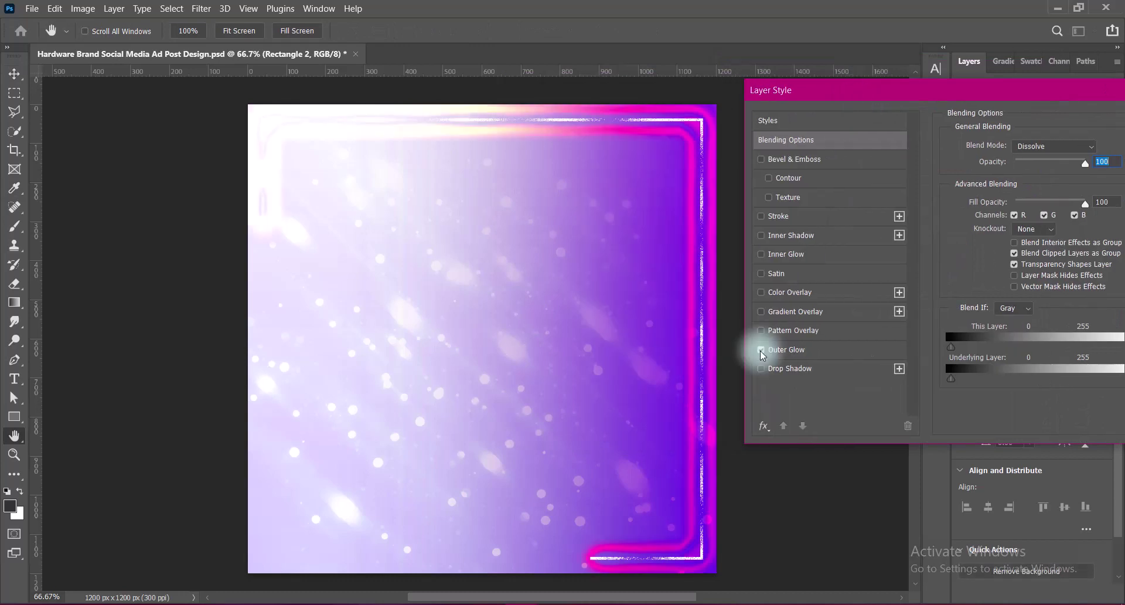
pyautogui.moveTo(832, 90); pyautogui.dragTo(744, 76)
pyautogui.click(896, 185)
pyautogui.click(733, 321)
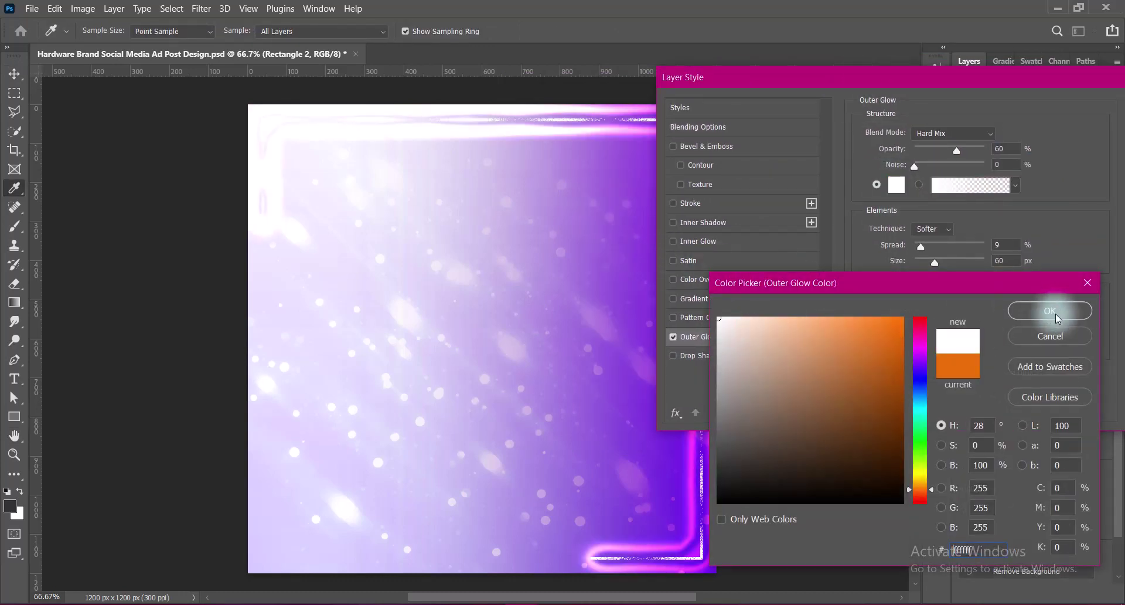
pyautogui.click(1052, 312)
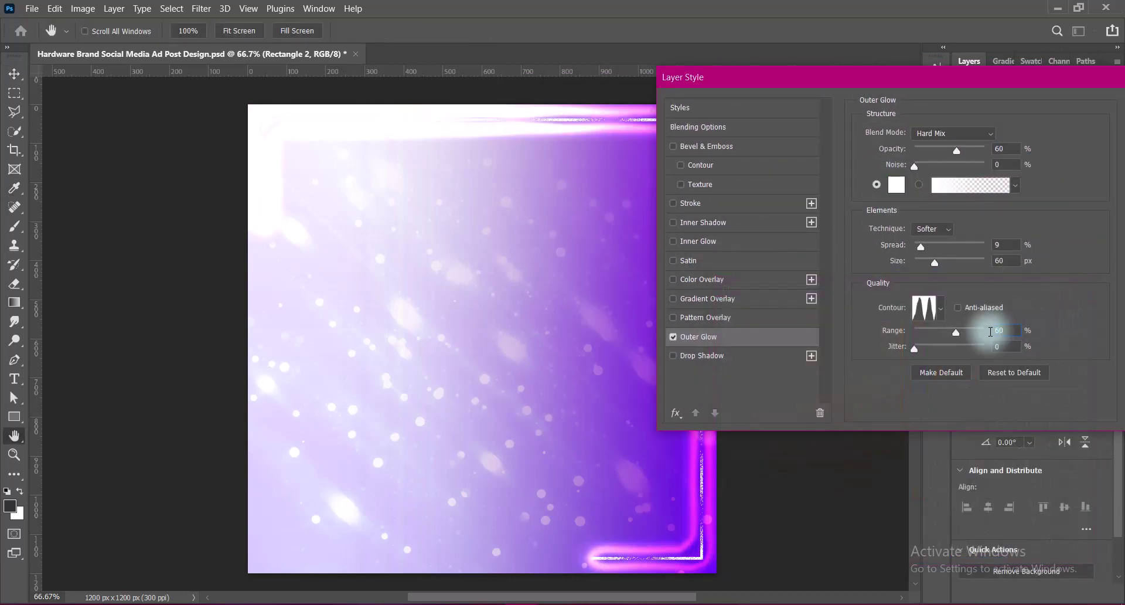
pyautogui.click(939, 314)
pyautogui.rightClick(787, 365)
pyautogui.click(1044, 285)
pyautogui.moveTo(921, 246); pyautogui.dragTo(888, 244)
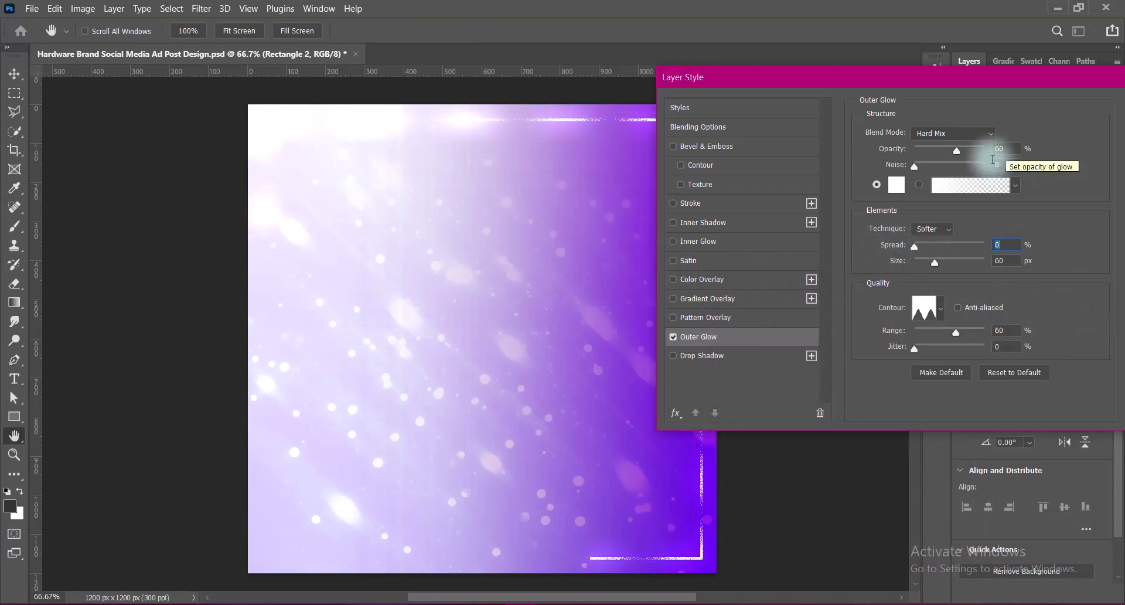
pyautogui.moveTo(934, 262); pyautogui.dragTo(919, 268)
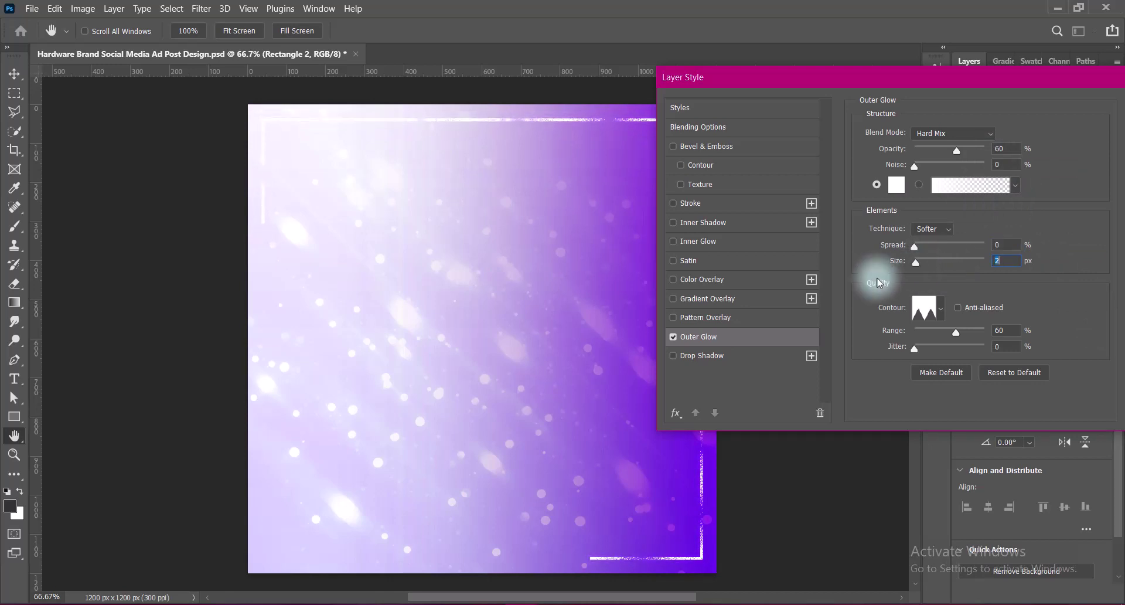
pyautogui.click(672, 336)
# Add a drop shadow at 60% opacity, 0 spread, 7 px distance and 7 px size
pyautogui.click(672, 355)
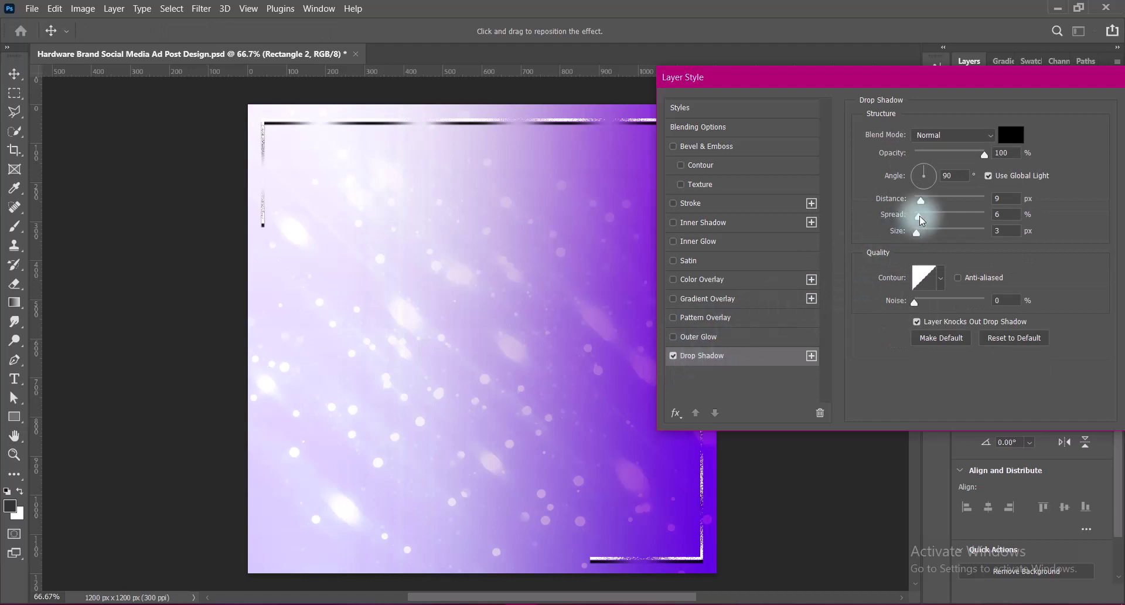
pyautogui.moveTo(918, 216); pyautogui.dragTo(863, 216)
pyautogui.moveTo(984, 154); pyautogui.dragTo(956, 151)
pyautogui.click(918, 234)
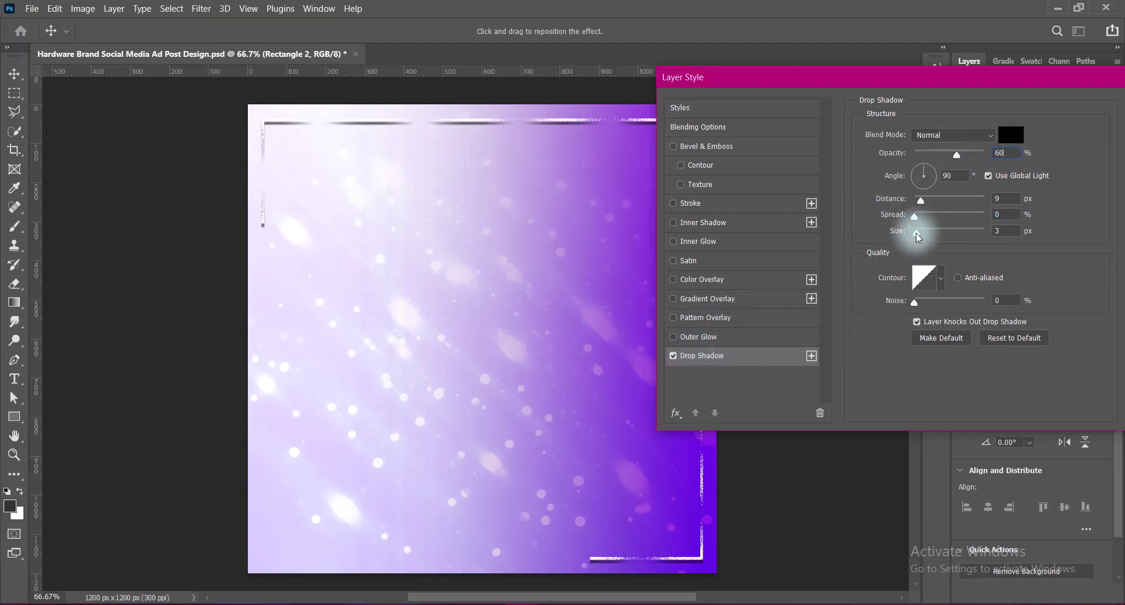
pyautogui.moveTo(917, 234); pyautogui.dragTo(891, 201)
pyautogui.moveTo(928, 238); pyautogui.dragTo(920, 234)
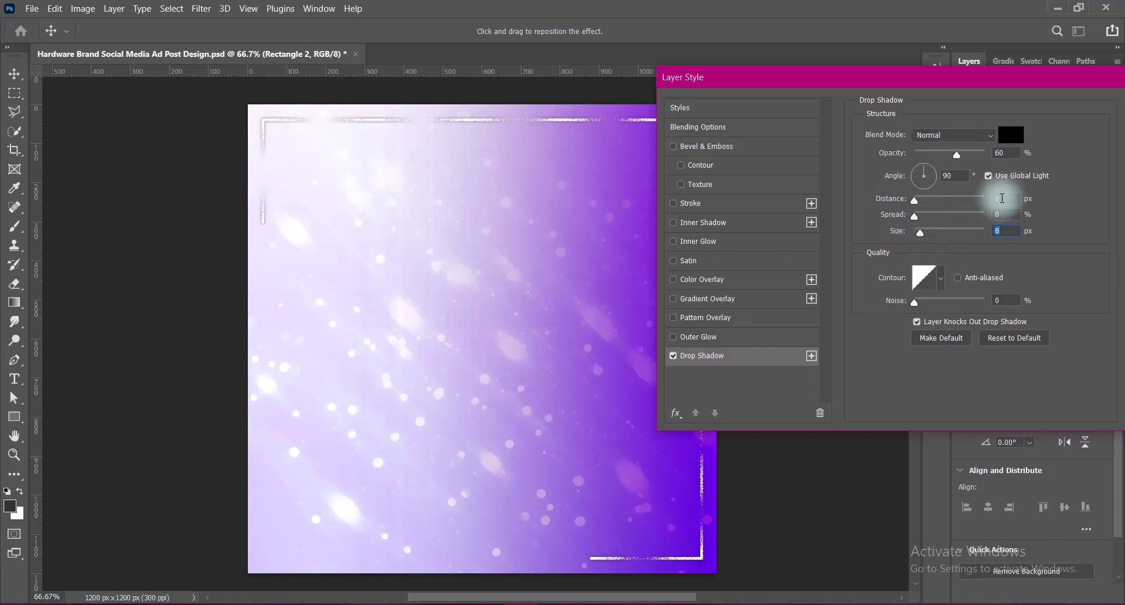
pyautogui.write('7')
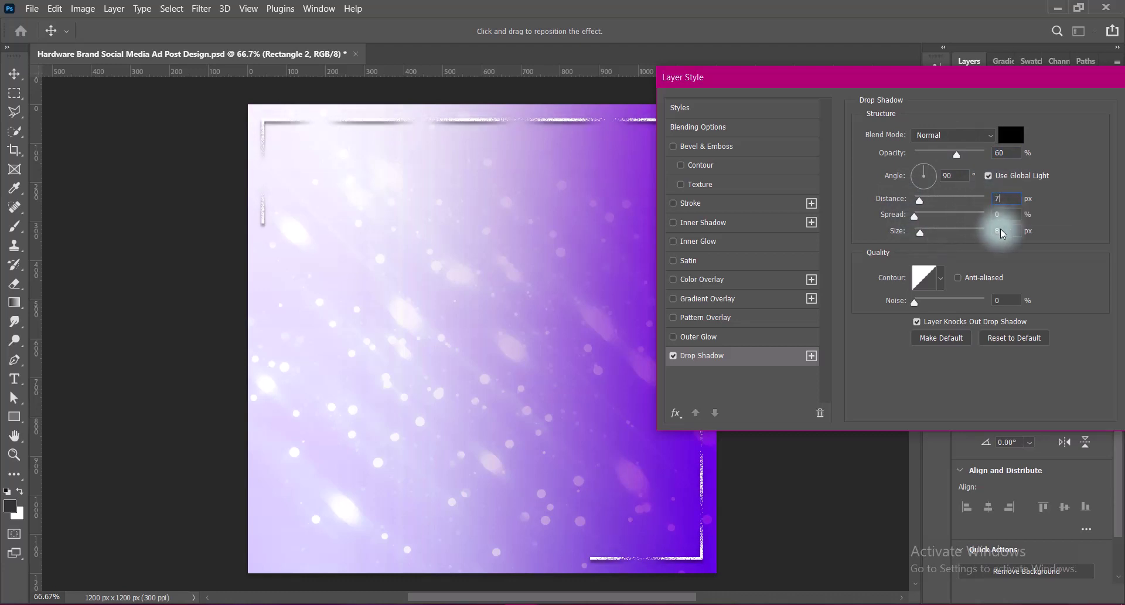
pyautogui.doubleClick(990, 230)
pyautogui.write('7')
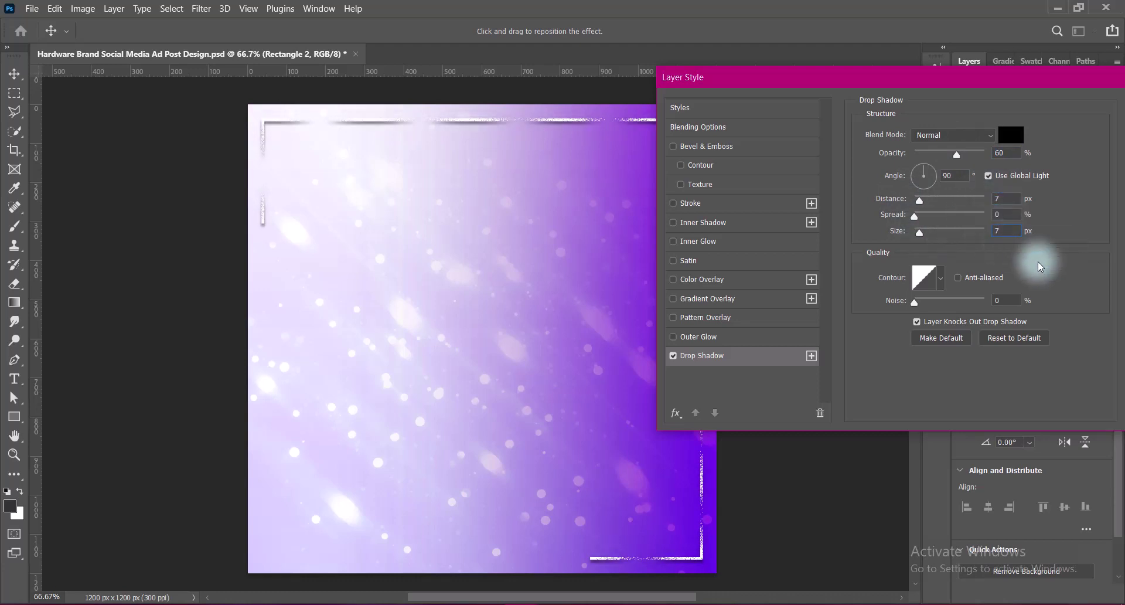
pyautogui.moveTo(1019, 77); pyautogui.dragTo(908, 78)
pyautogui.click(1079, 106)
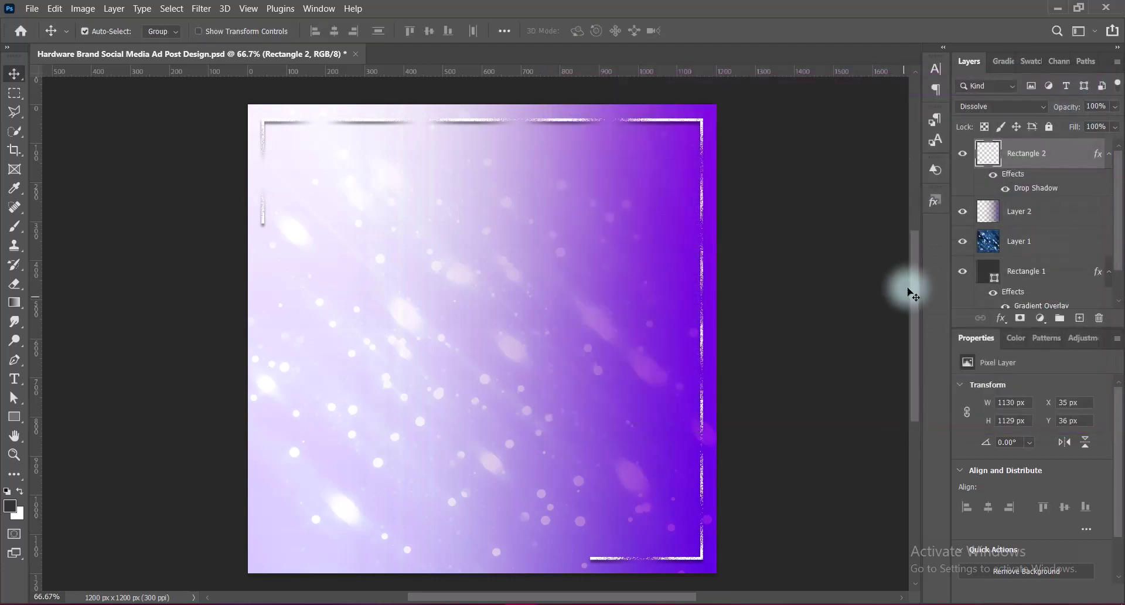
# Save the design, then erase the left part of the frame's bottom line
pyautogui.hotkey('ctrl', 's')
pyautogui.click(14, 283)
pyautogui.click(59, 282)
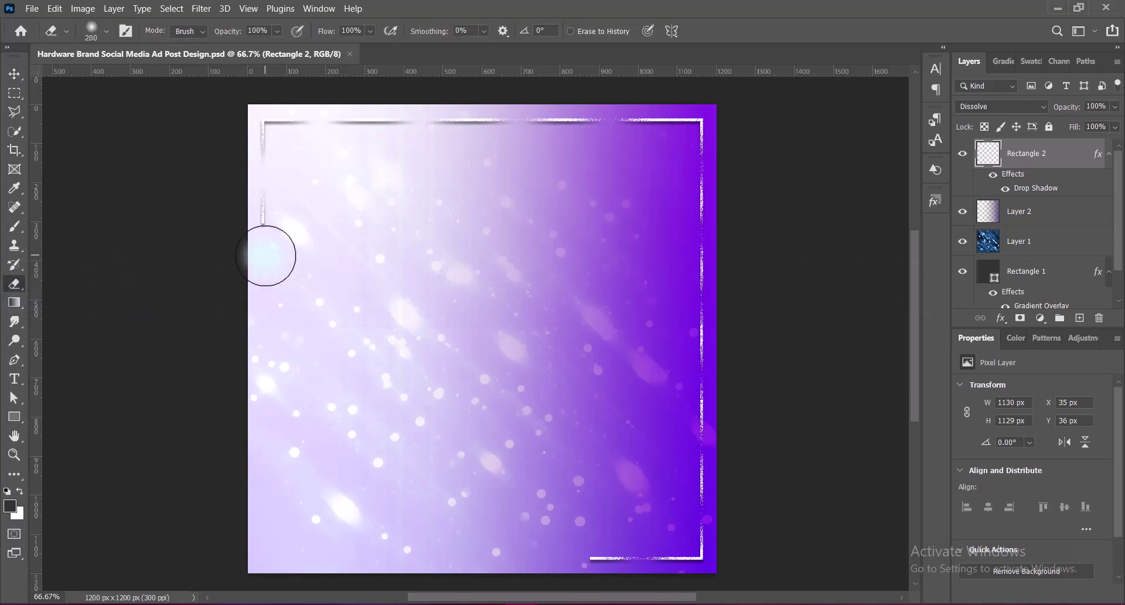
pyautogui.moveTo(583, 547); pyautogui.dragTo(609, 548)
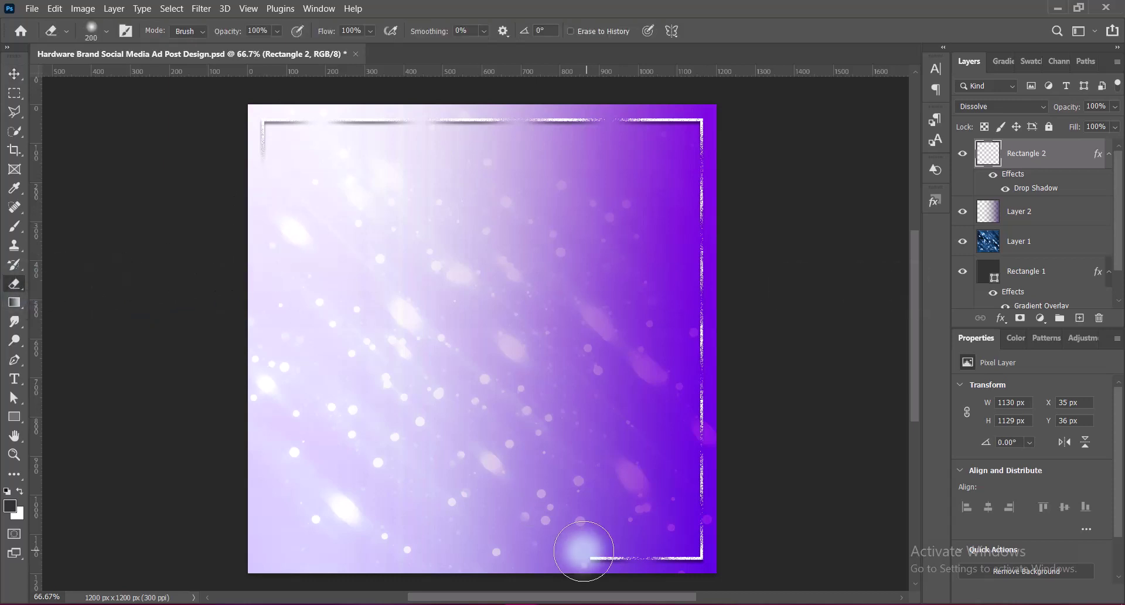
pyautogui.press('[')
pyautogui.press('[')
pyautogui.press('[')
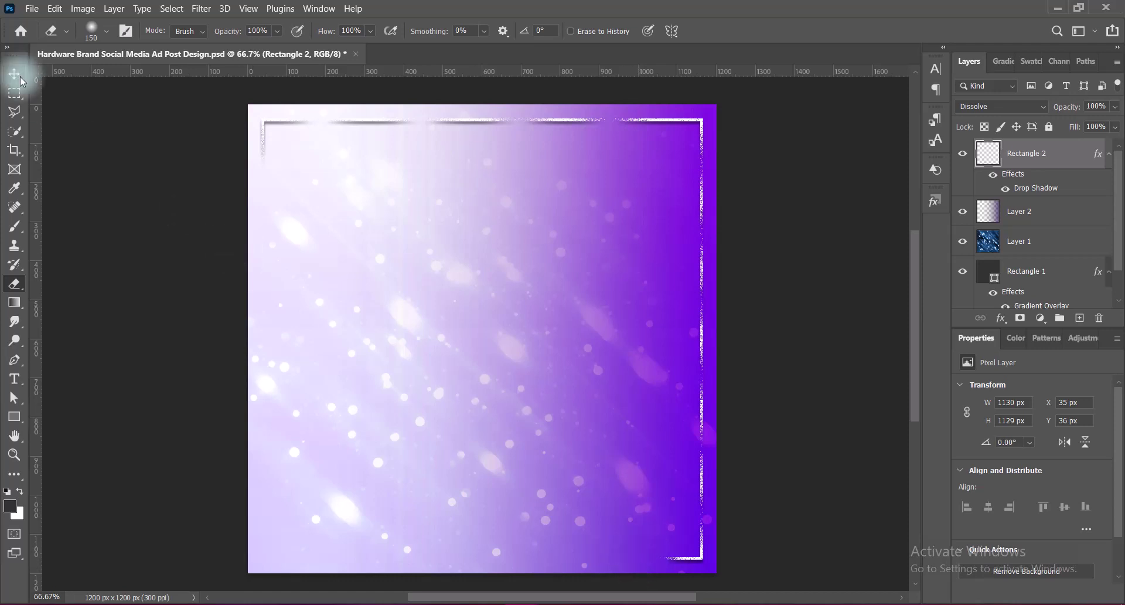
pyautogui.click(20, 79)
# On a new layer, draw a tall dark 540 x 829 px rectangle with 60 px rounded corners
pyautogui.click(1079, 318)
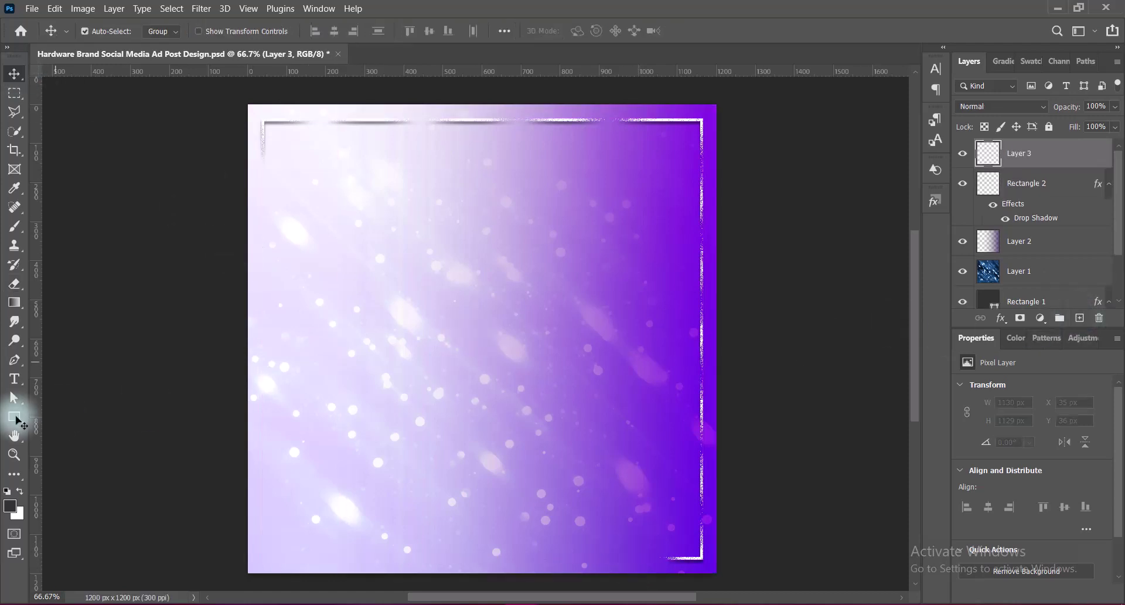
pyautogui.click(16, 417)
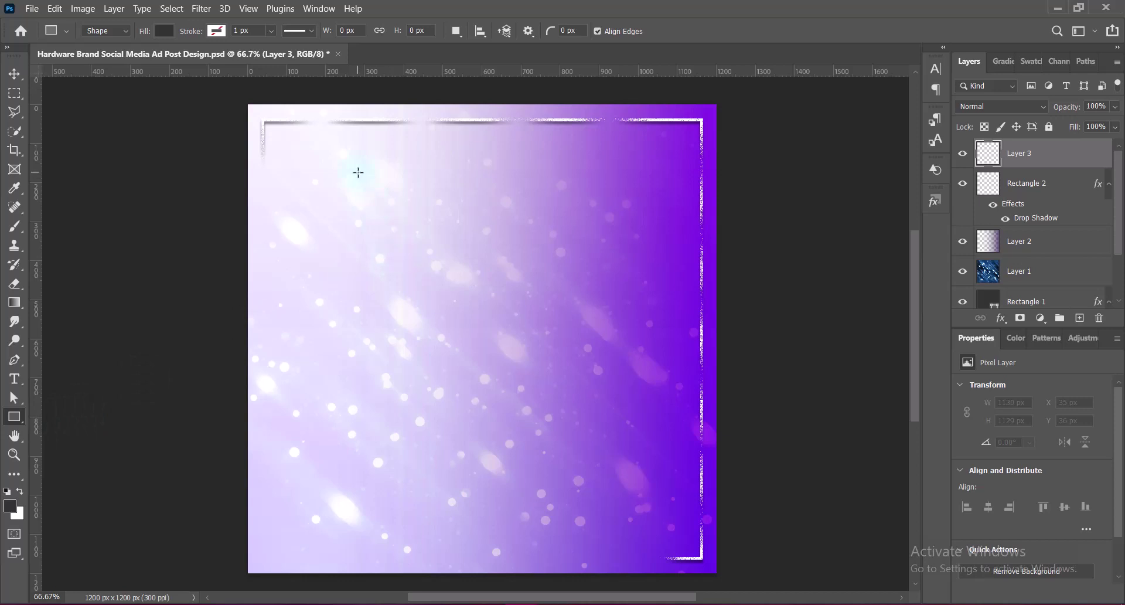
pyautogui.moveTo(358, 173)
pyautogui.mouseDown()
pyautogui.moveTo(565, 473)
pyautogui.moveTo(568, 495)
pyautogui.mouseUp()
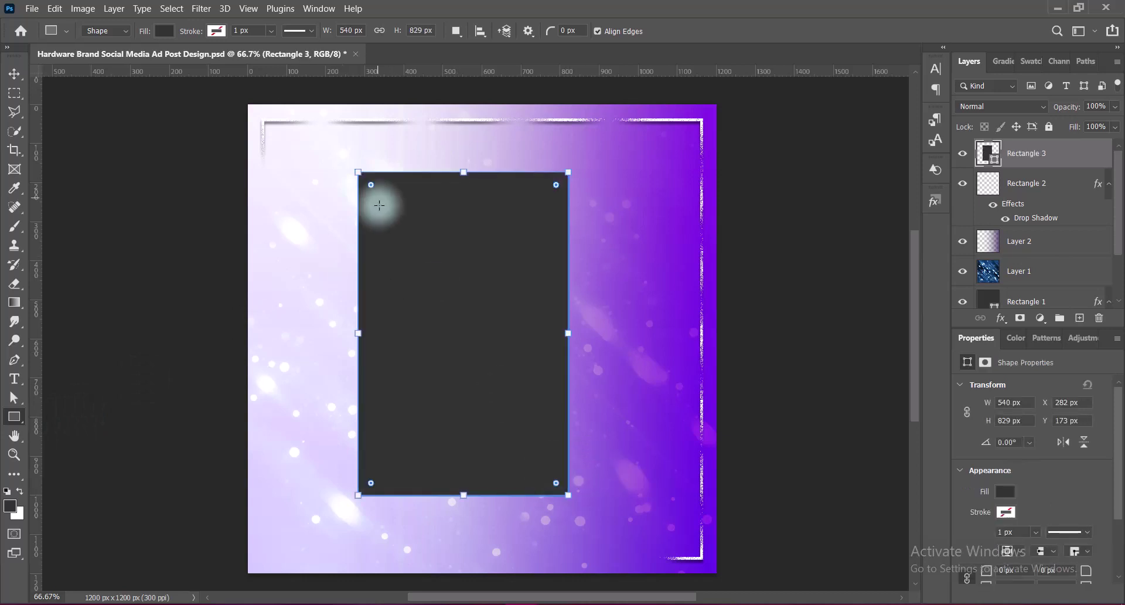
pyautogui.moveTo(370, 187); pyautogui.dragTo(381, 196)
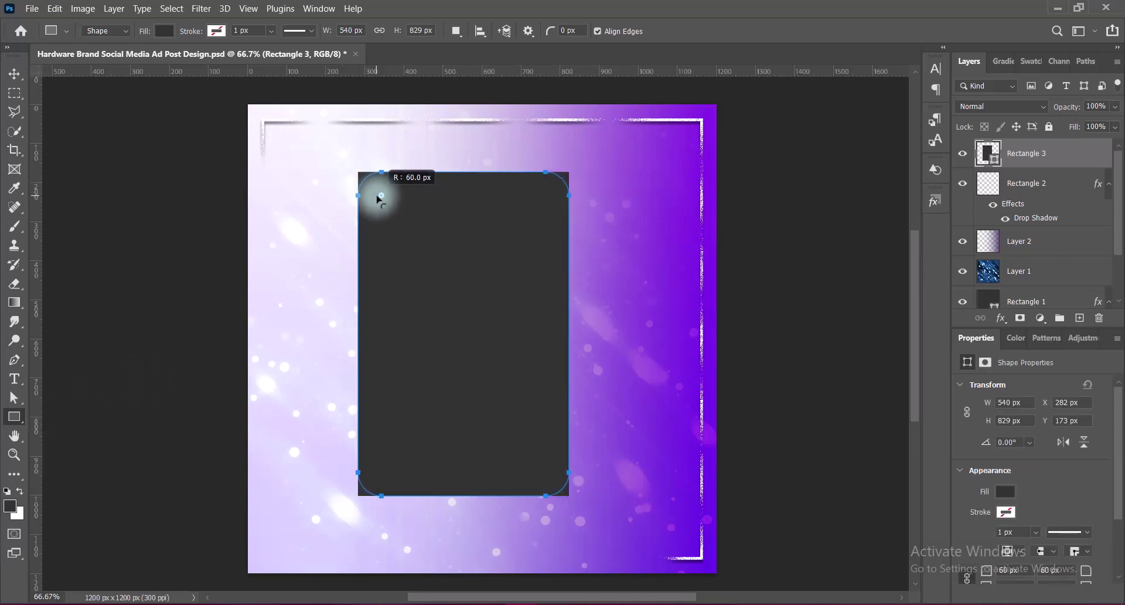
# Position the rounded rectangle top-left inside the frame and Alt-drag a copy to its right
pyautogui.press('v')
pyautogui.moveTo(500, 325)
pyautogui.mouseDown()
pyautogui.moveTo(396, 315)
pyautogui.moveTo(395, 305)
pyautogui.mouseUp()
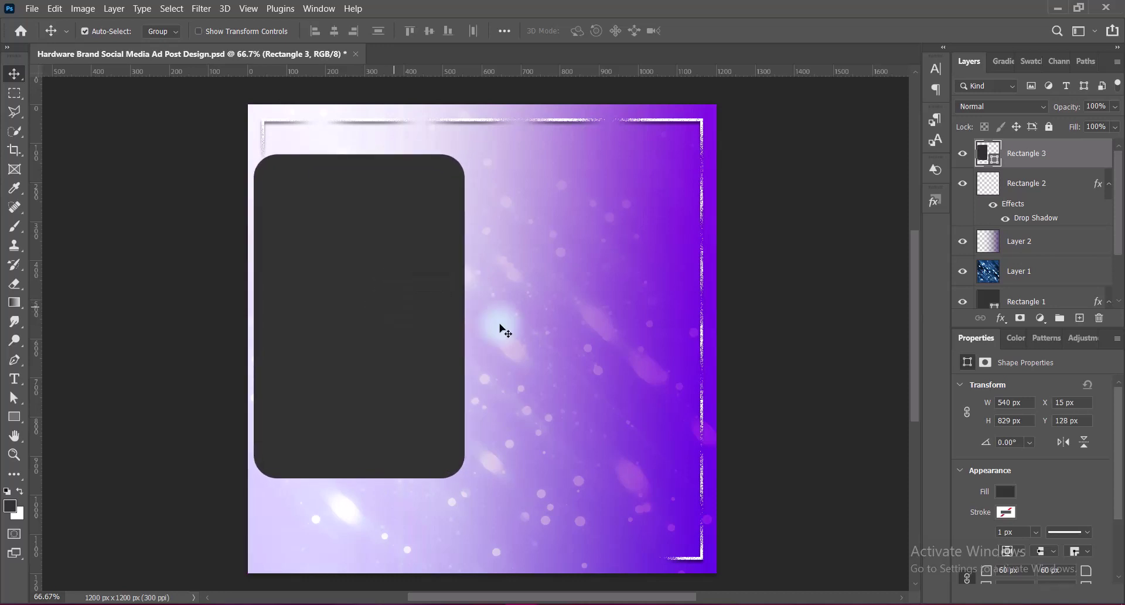
pyautogui.moveTo(391, 298); pyautogui.dragTo(386, 293)
pyautogui.press('Down')
pyautogui.press('Down')
pyautogui.press('Down')
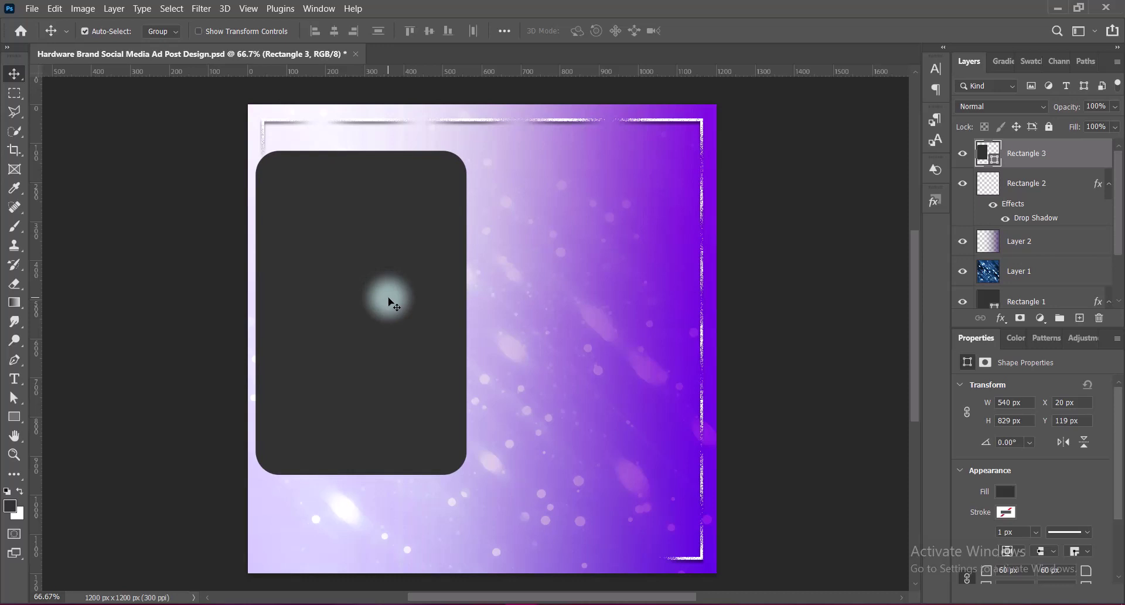
pyautogui.moveTo(389, 302); pyautogui.dragTo(600, 315)
# Rotate the copy 90° clockwise, shrink it into a landscape box, and duplicate it below
pyautogui.hotkey('ctrl', 't')
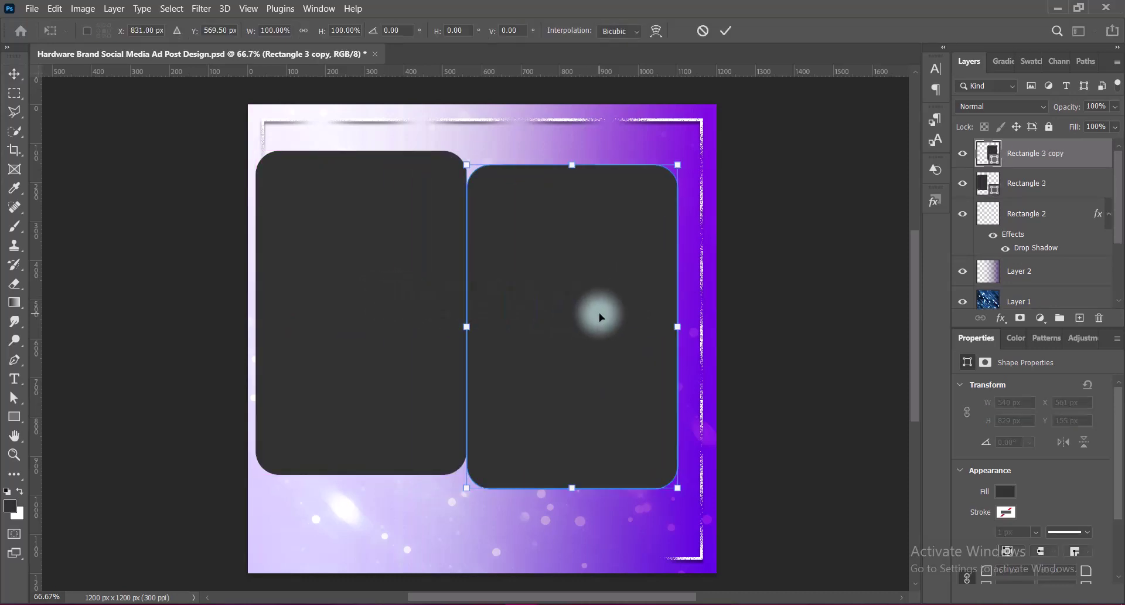
pyautogui.rightClick(598, 317)
pyautogui.click(647, 263)
pyautogui.moveTo(585, 231)
pyautogui.mouseDown()
pyautogui.moveTo(574, 373)
pyautogui.moveTo(587, 249)
pyautogui.mouseUp()
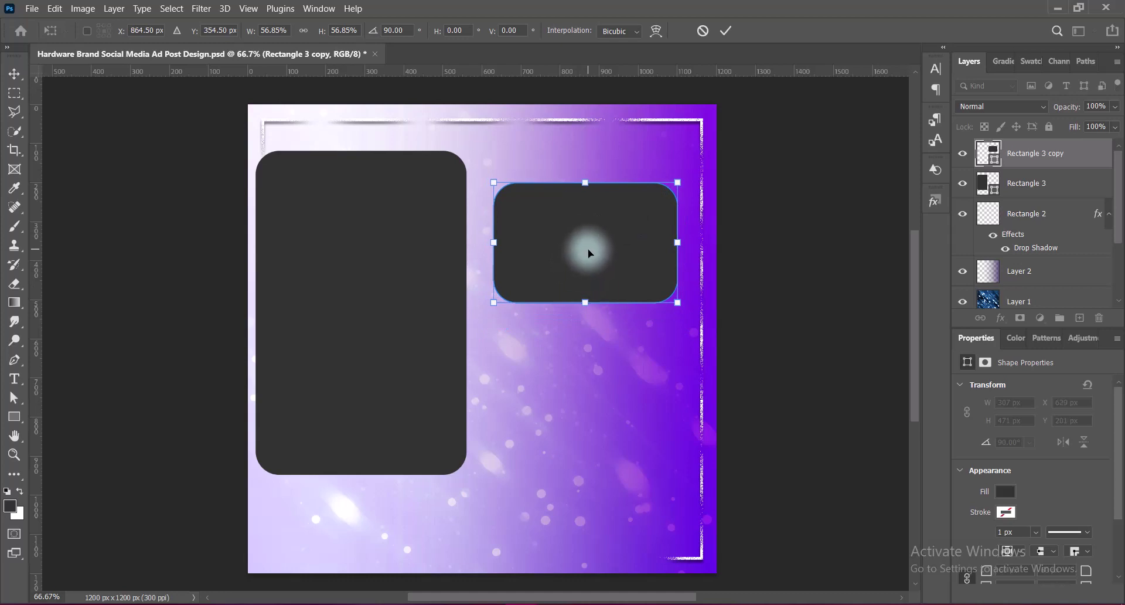
pyautogui.press('Return')
pyautogui.moveTo(588, 249); pyautogui.dragTo(584, 493)
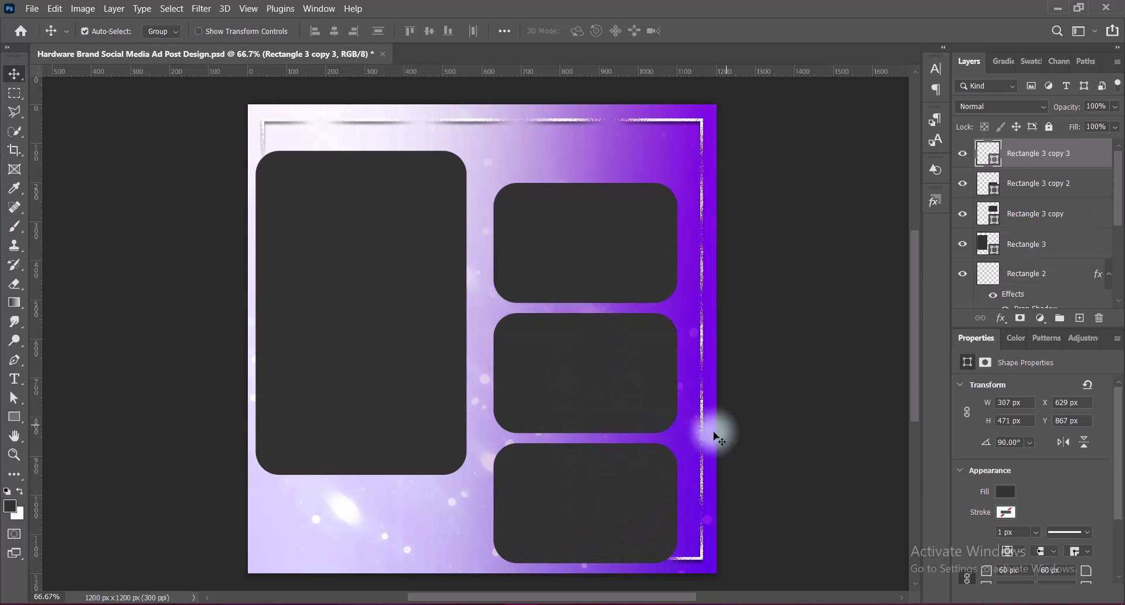
# Scale the three landscape boxes together into a shorter stack, shifted slightly left
pyautogui.keyDown('shift'); pyautogui.click(572, 361); pyautogui.keyUp('shift')
pyautogui.keyDown('shift'); pyautogui.click(578, 258); pyautogui.keyUp('shift')
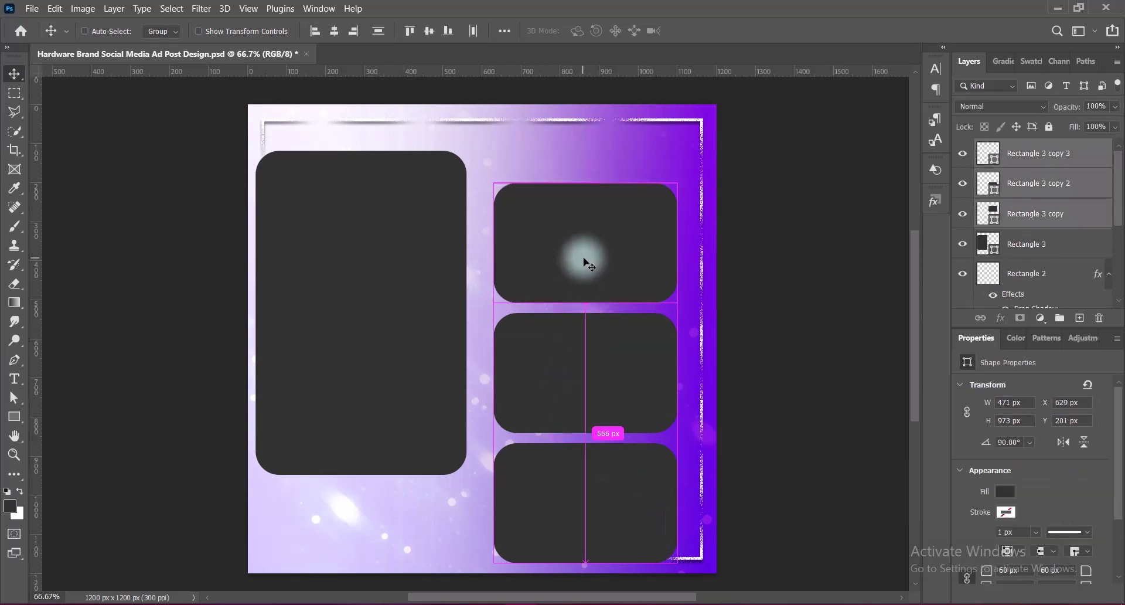
pyautogui.hotkey('ctrl', 't')
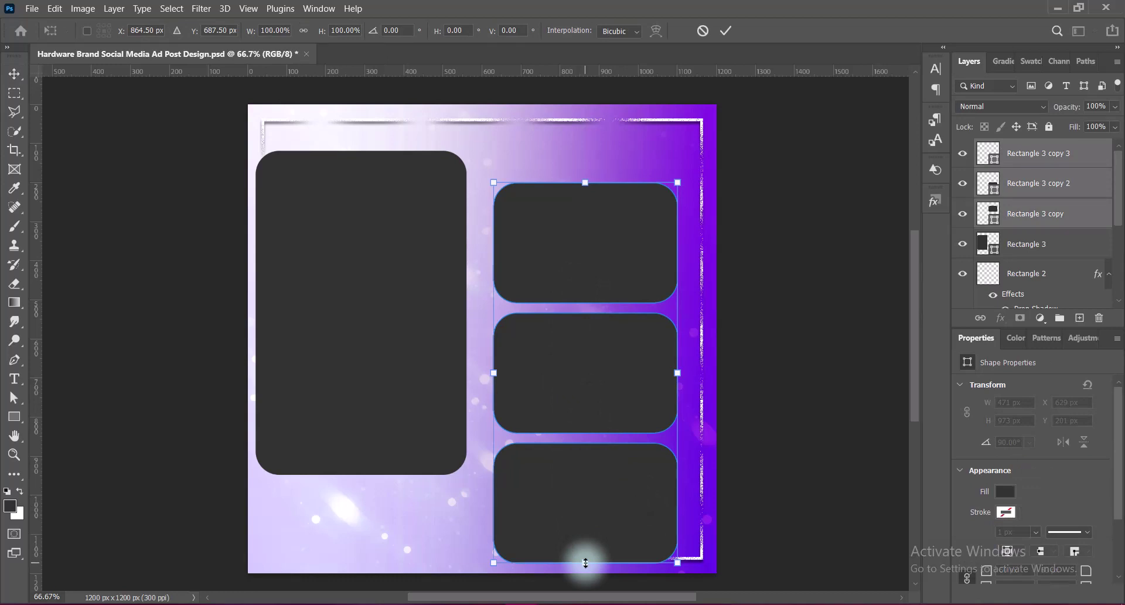
pyautogui.moveTo(585, 562); pyautogui.dragTo(585, 525)
pyautogui.moveTo(583, 374); pyautogui.dragTo(581, 366)
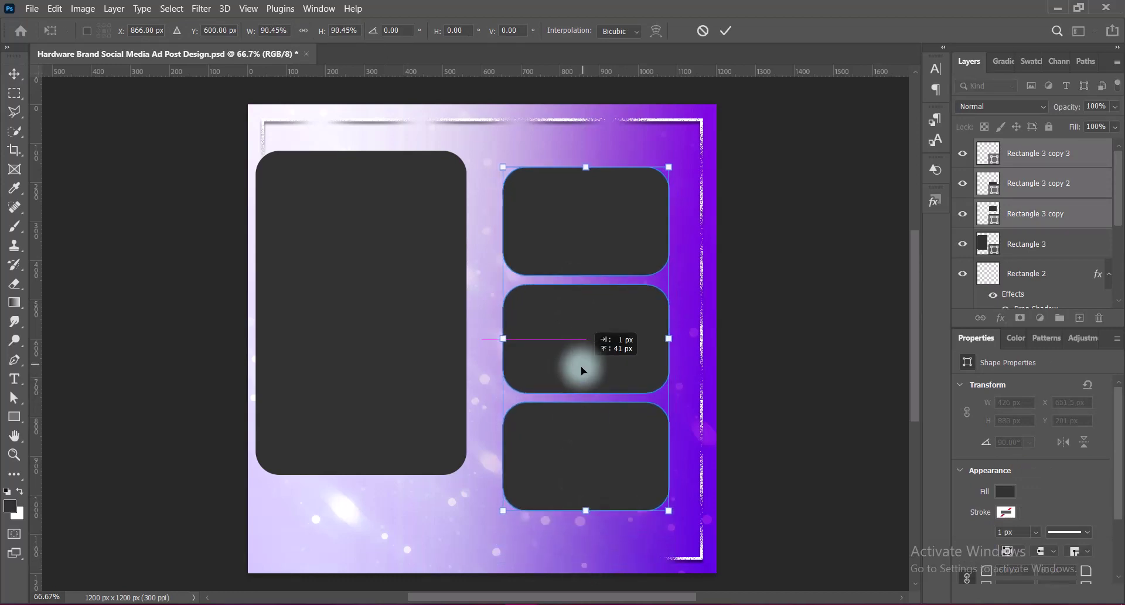
pyautogui.moveTo(583, 517); pyautogui.dragTo(583, 473)
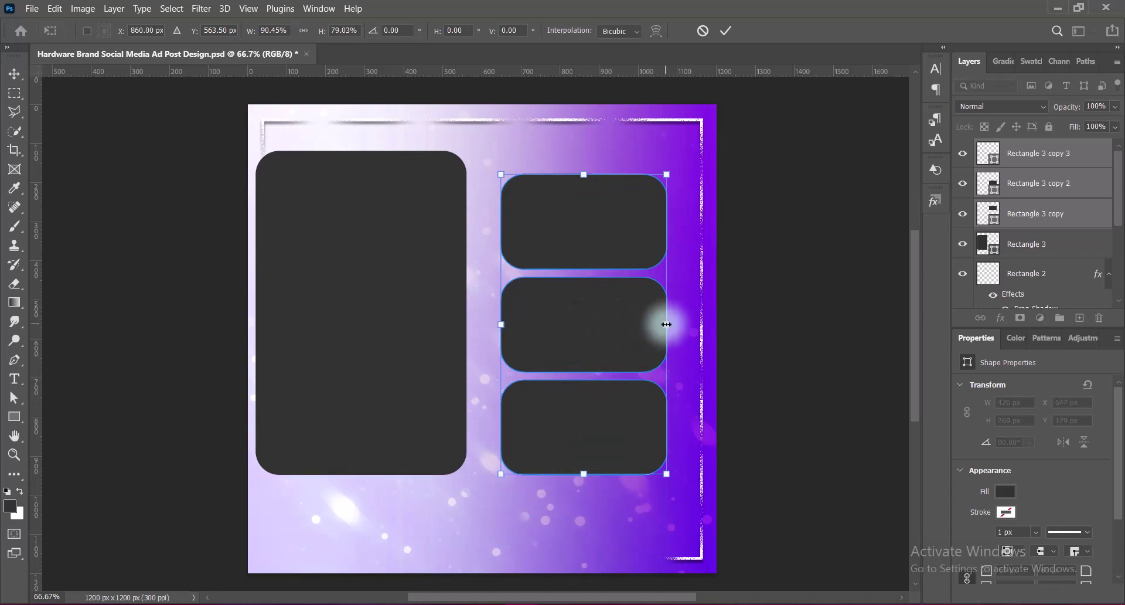
pyautogui.moveTo(666, 324); pyautogui.dragTo(683, 324)
pyautogui.press('Return')
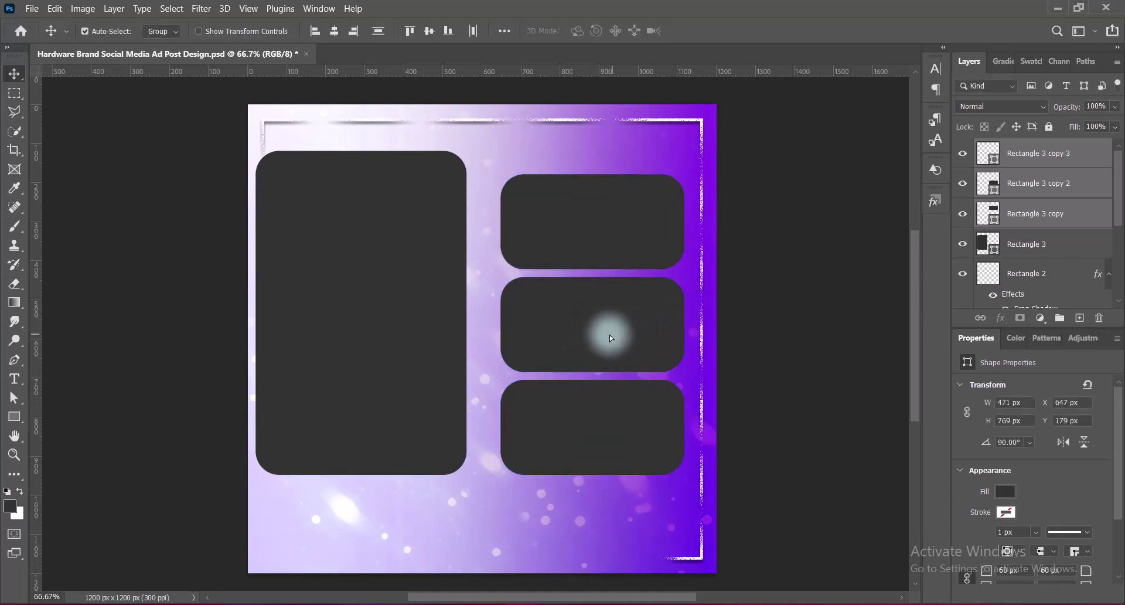
pyautogui.moveTo(609, 335); pyautogui.dragTo(604, 332)
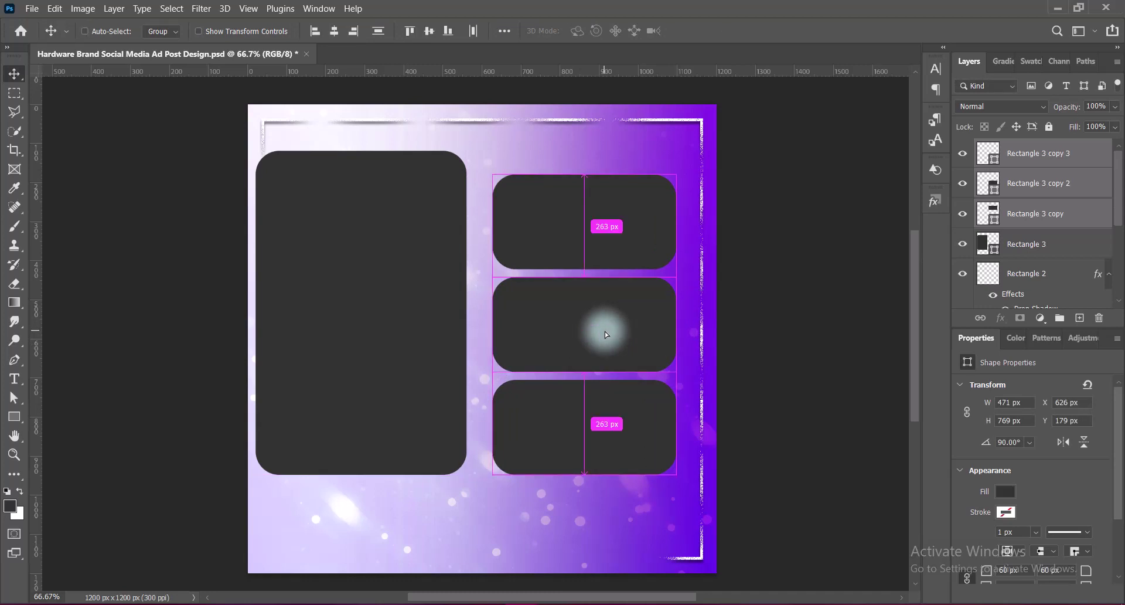
# Adjust the stack's top and bottom so it aligns with the tall left box
pyautogui.hotkey('ctrl', 't')
pyautogui.moveTo(584, 174); pyautogui.dragTo(582, 185)
pyautogui.moveTo(593, 338); pyautogui.dragTo(582, 338)
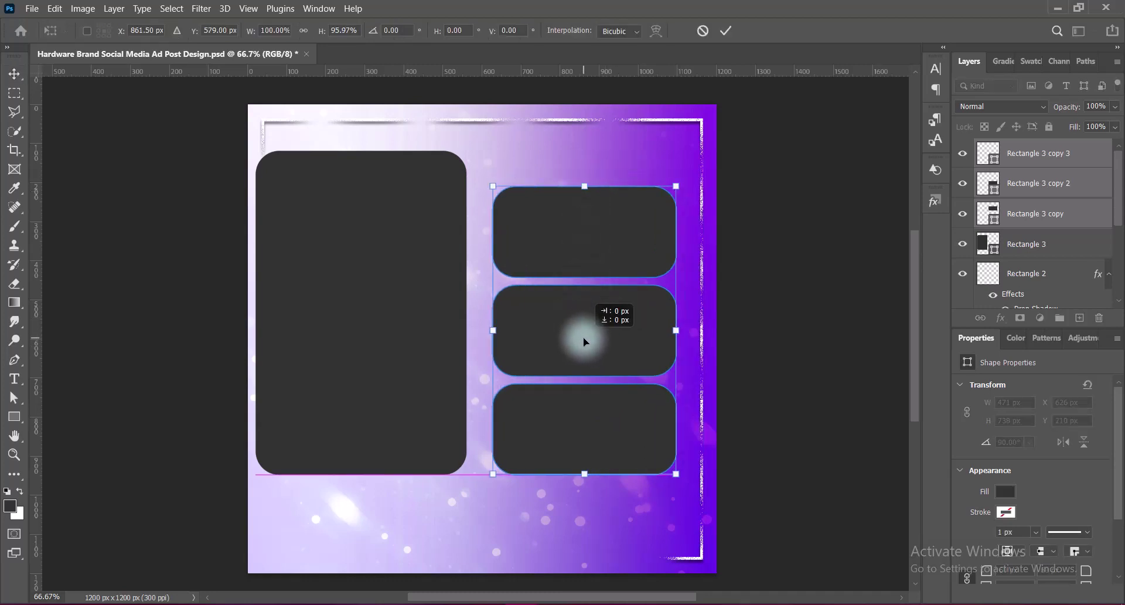
pyautogui.press('Return')
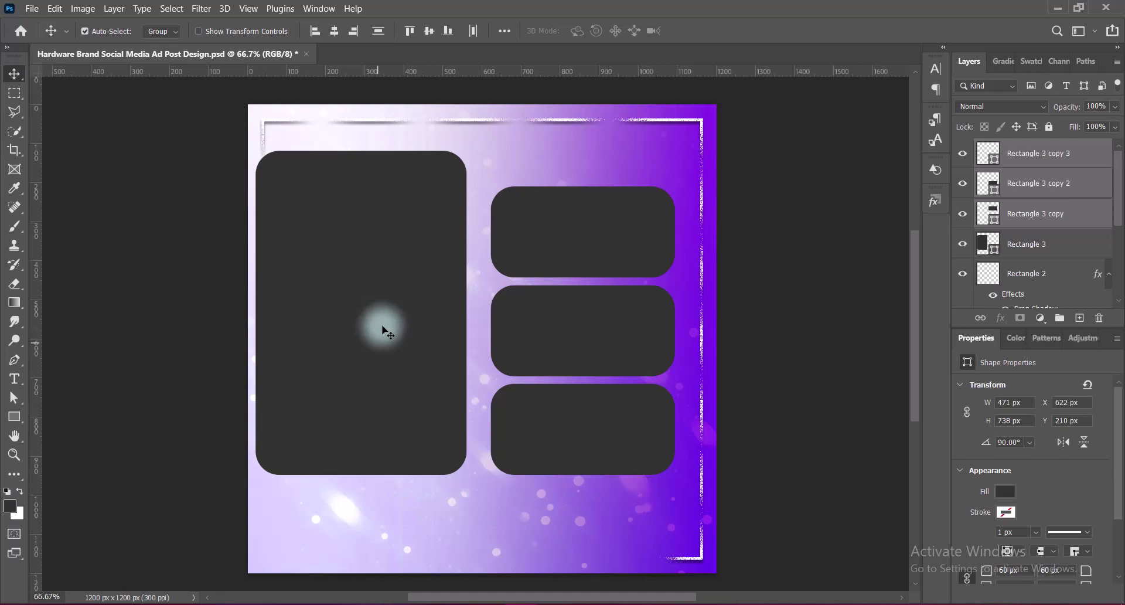
# Shorten the tall left rounded box from the bottom with Free Transform
pyautogui.click(877, 353)
pyautogui.click(583, 251)
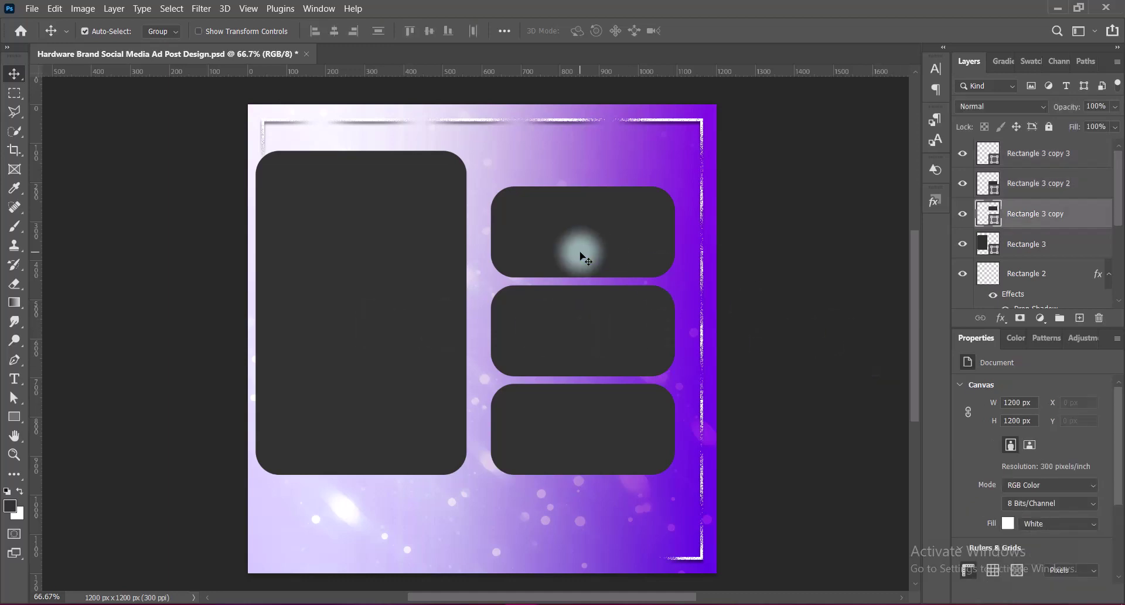
pyautogui.click(373, 403)
pyautogui.hotkey('ctrl', 't')
pyautogui.moveTo(361, 471); pyautogui.dragTo(373, 424)
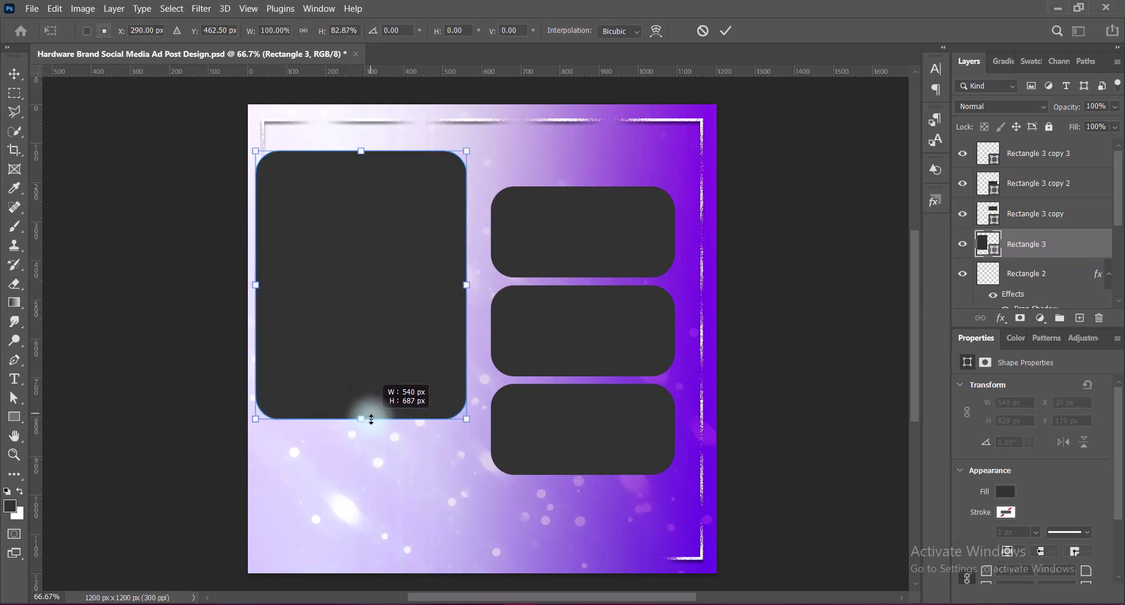
pyautogui.press('Return')
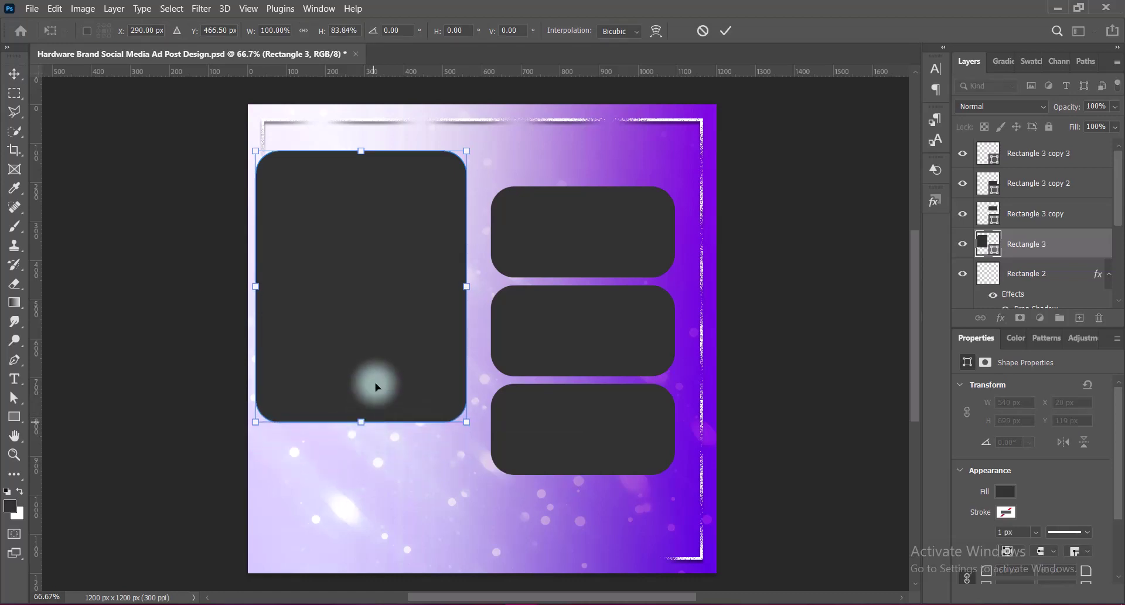
# Alt-drag a copy of the box beneath it and widen it to match the tall box
pyautogui.moveTo(600, 240)
pyautogui.mouseDown()
pyautogui.moveTo(401, 485)
pyautogui.moveTo(370, 491)
pyautogui.mouseUp()
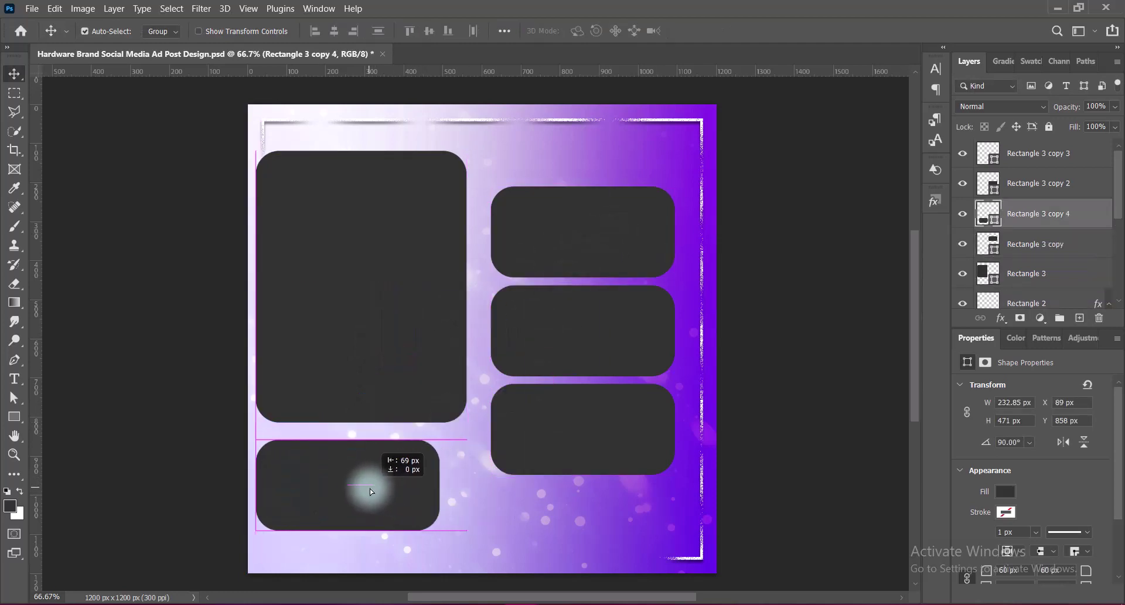
pyautogui.moveTo(372, 491); pyautogui.dragTo(370, 484)
pyautogui.hotkey('ctrl', 't')
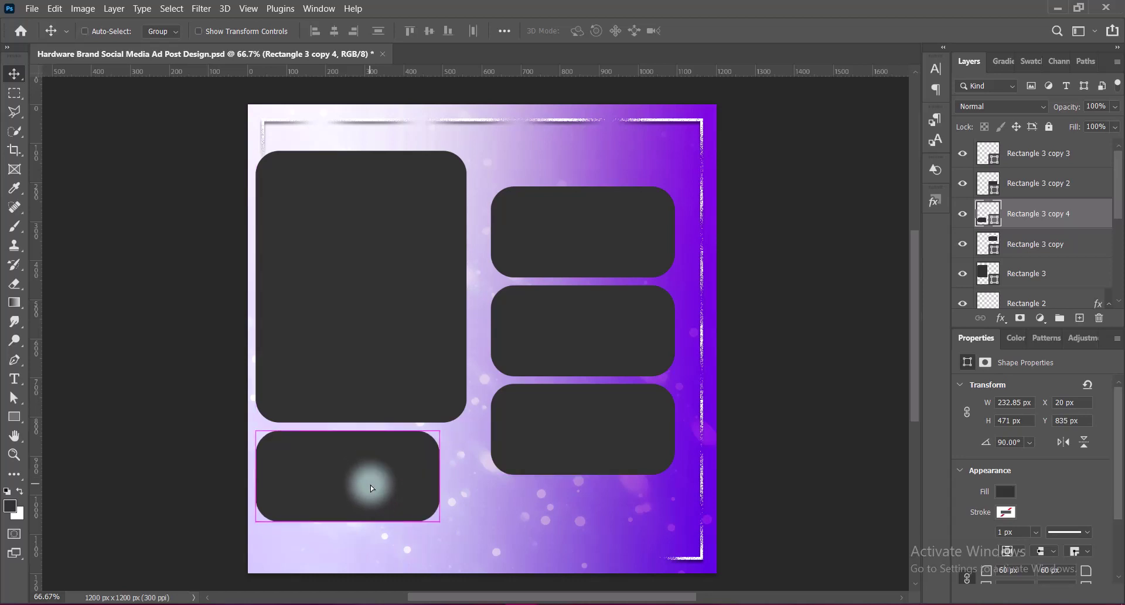
pyautogui.moveTo(439, 475); pyautogui.dragTo(466, 475)
pyautogui.moveTo(256, 476); pyautogui.dragTo(259, 465)
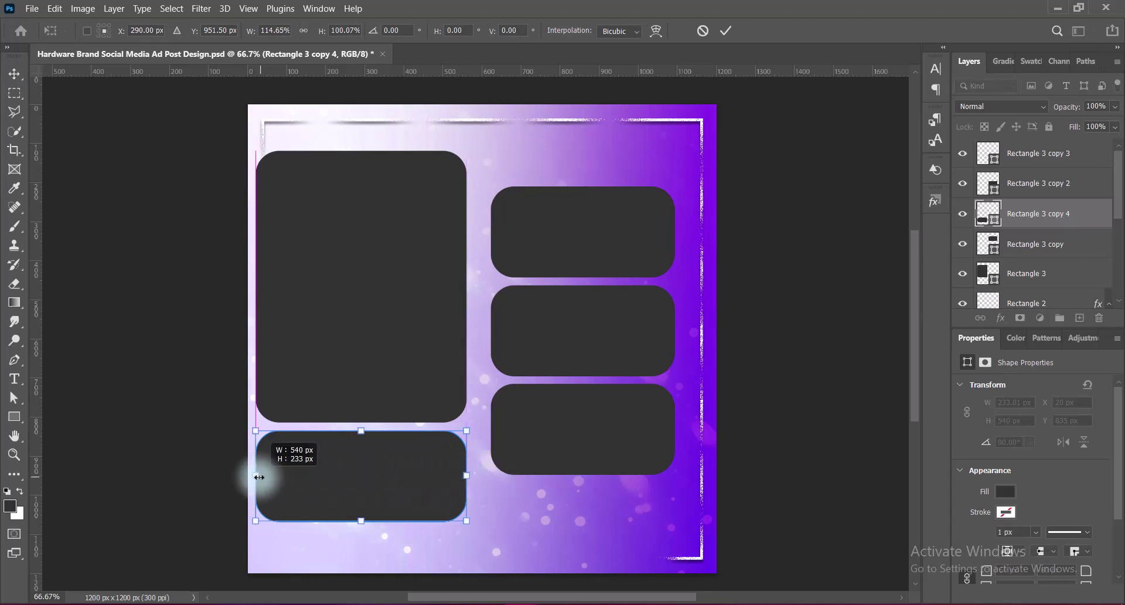
pyautogui.press('Return')
# Scale both left boxes together to fit inside the frame, then save
pyautogui.click(588, 243)
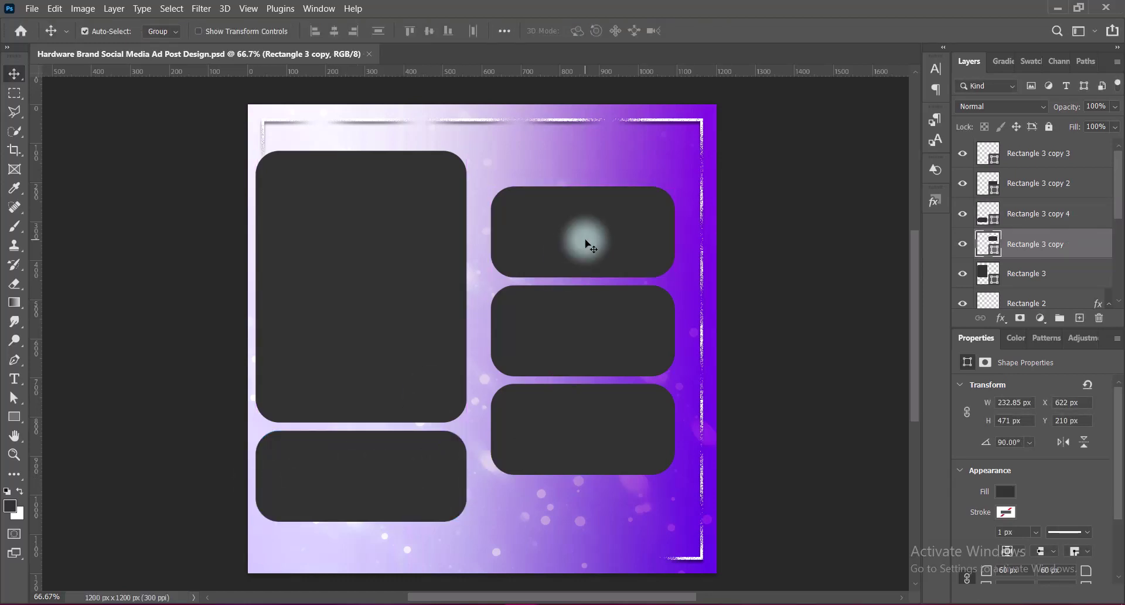
pyautogui.click(408, 472)
pyautogui.keyDown('shift'); pyautogui.click(386, 369); pyautogui.keyUp('shift')
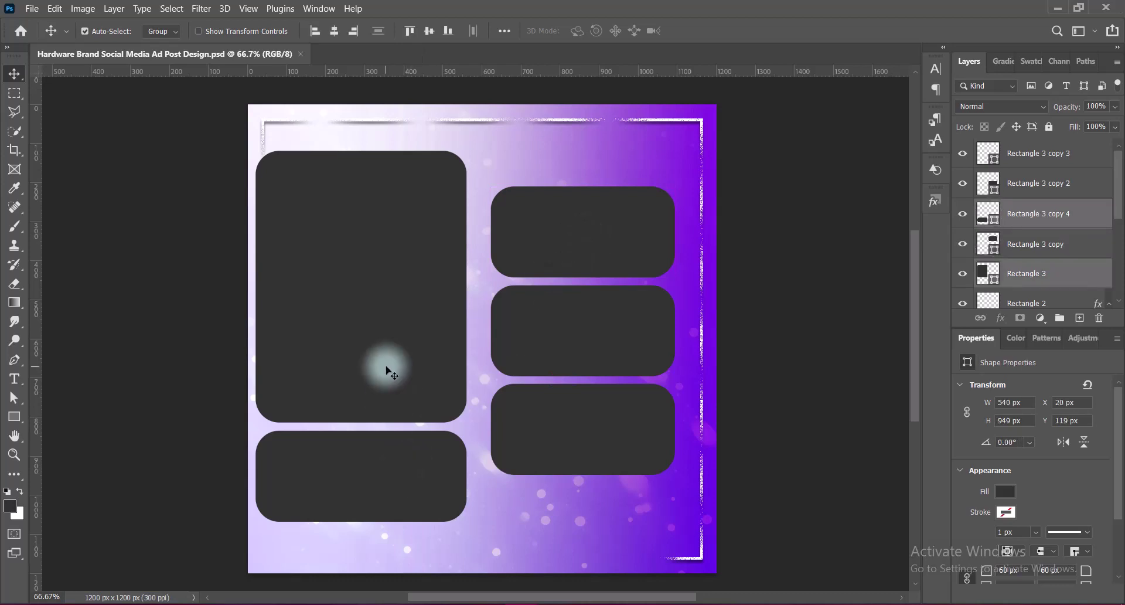
pyautogui.hotkey('ctrl', 't')
pyautogui.moveTo(361, 517); pyautogui.dragTo(363, 502)
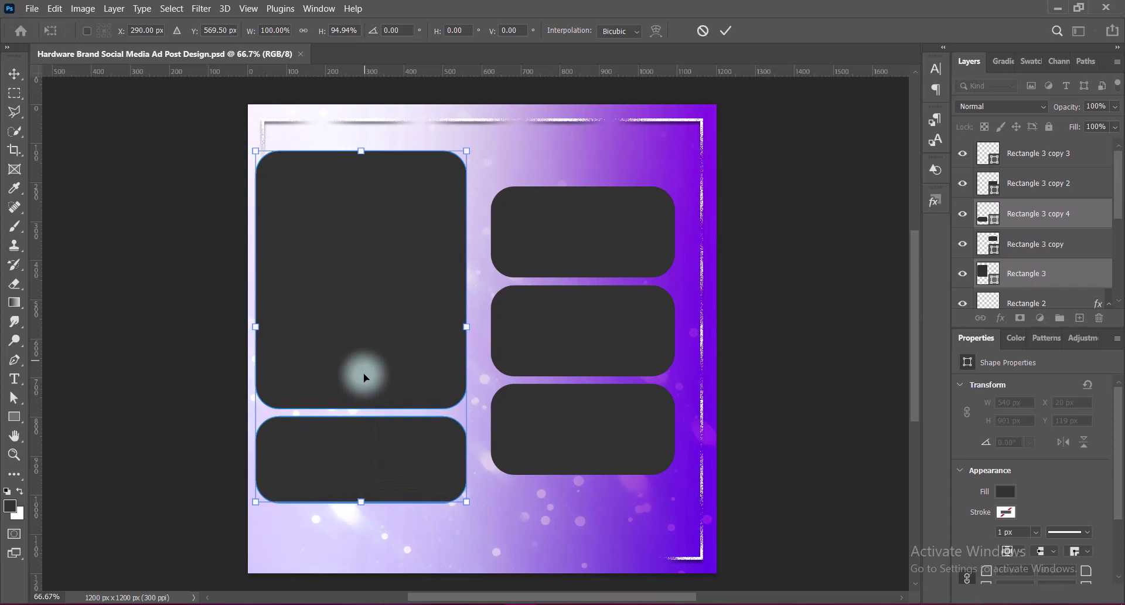
pyautogui.press('Up')
pyautogui.press('Up')
pyautogui.press('Up')
pyautogui.press('Up')
pyautogui.press('Up')
pyautogui.press('Up')
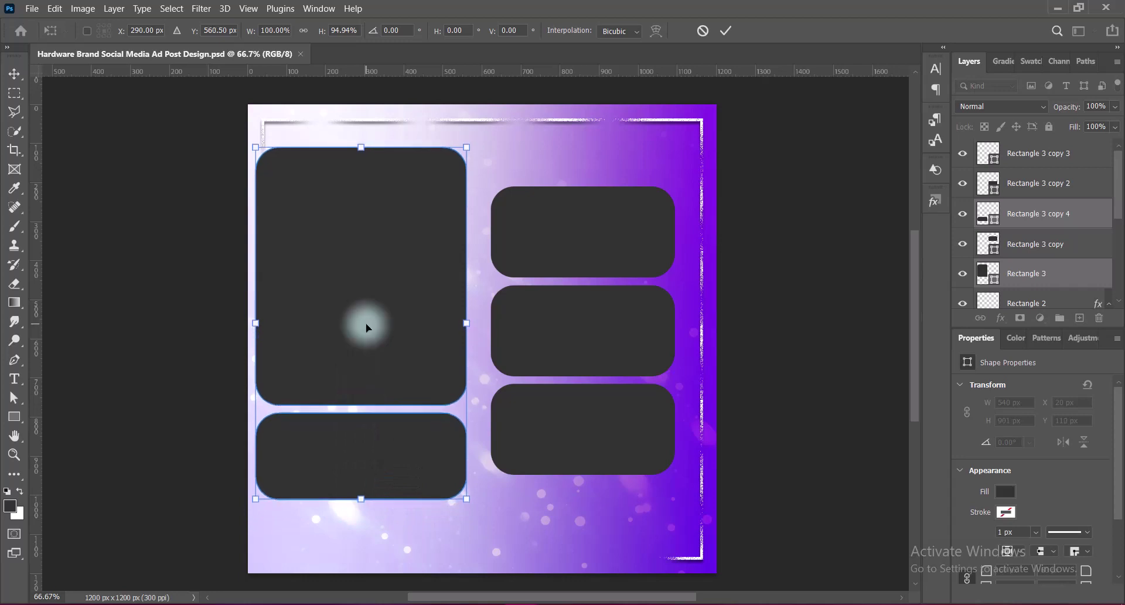
pyautogui.press('Return')
pyautogui.hotkey('ctrl', 's')
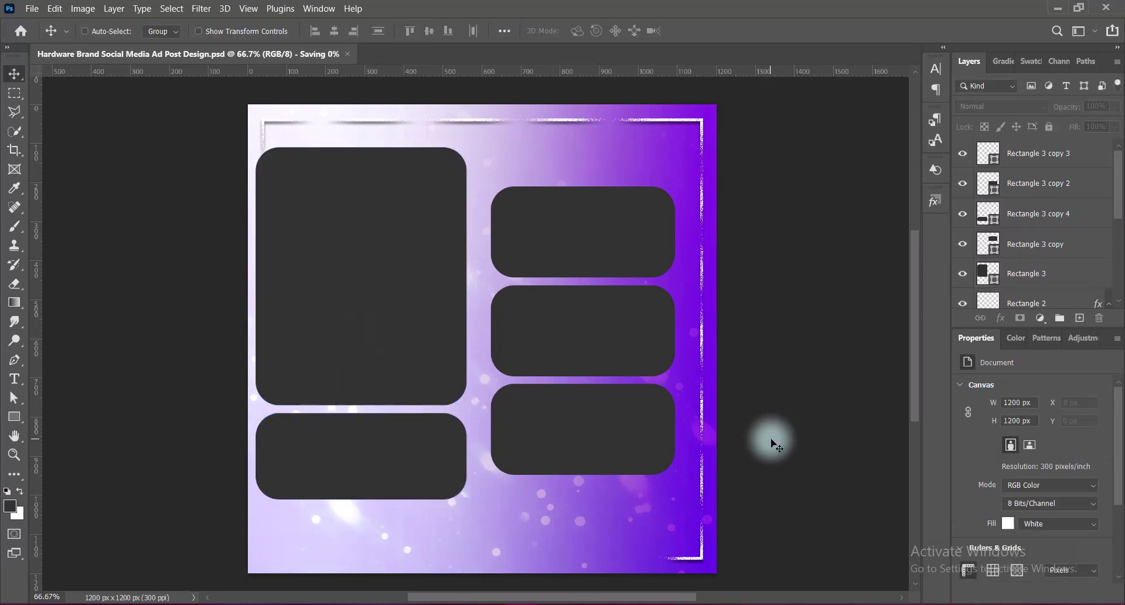
# Paste the wooden deer-handle photo and clip it into the tall left rounded box
pyautogui.hotkey('ctrl', 'v')
pyautogui.moveTo(550, 382); pyautogui.dragTo(423, 323)
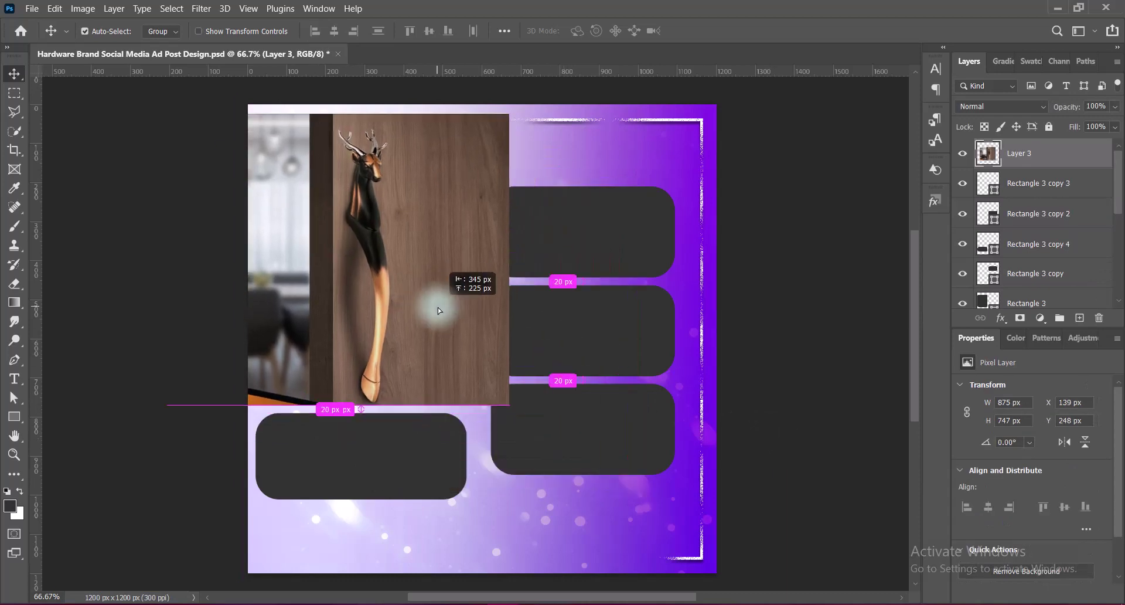
pyautogui.click(412, 375)
pyautogui.moveTo(1025, 301); pyautogui.dragTo(1024, 146)
pyautogui.moveTo(1026, 183); pyautogui.dragTo(1025, 146)
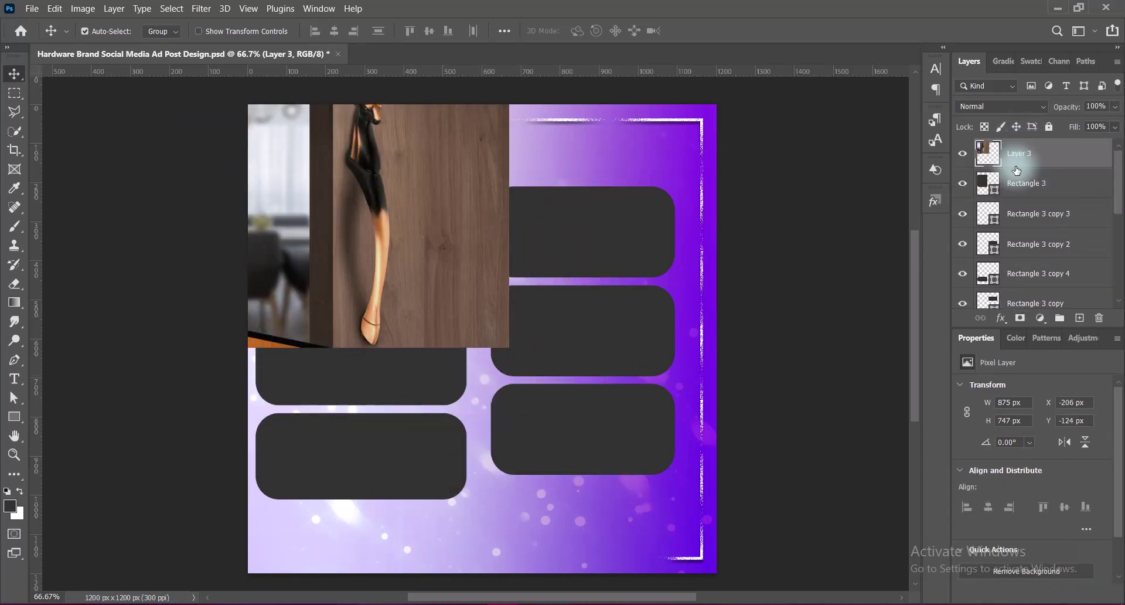
pyautogui.rightClick(1019, 153)
pyautogui.click(865, 286)
# Scale and nudge the clipped deer photo until it fills the tall box
pyautogui.hotkey('ctrl', 't')
pyautogui.moveTo(399, 259); pyautogui.dragTo(381, 316)
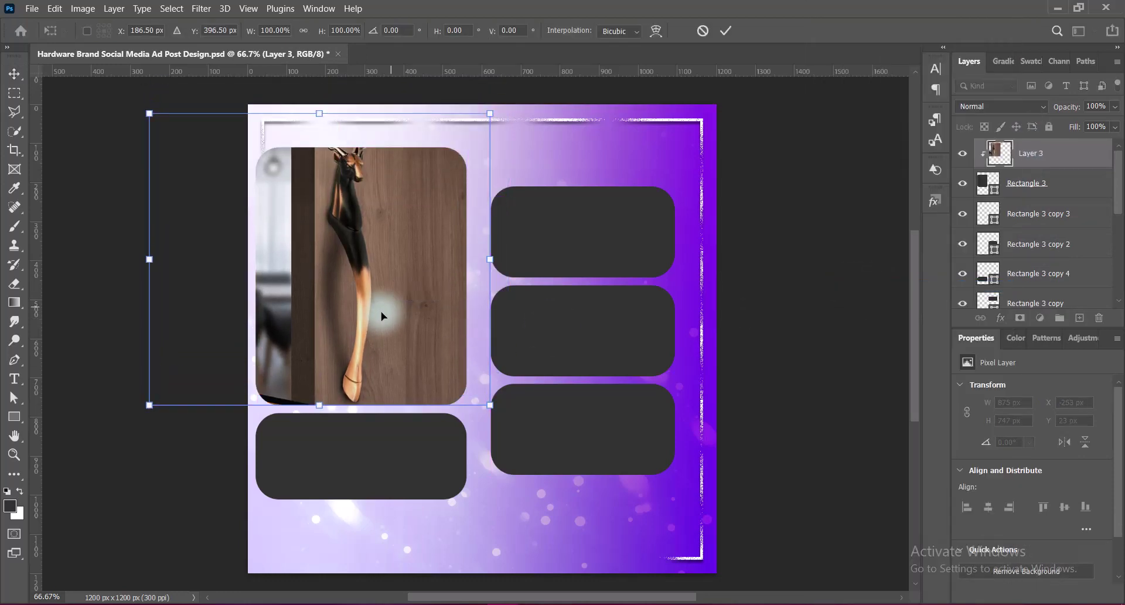
pyautogui.press('Left')
pyautogui.press('Down')
pyautogui.press('Down')
pyautogui.press('Down')
pyautogui.press('Down')
pyautogui.press('Down')
pyautogui.press('Down')
pyautogui.press('Down')
pyautogui.press('Down')
pyautogui.press('Down')
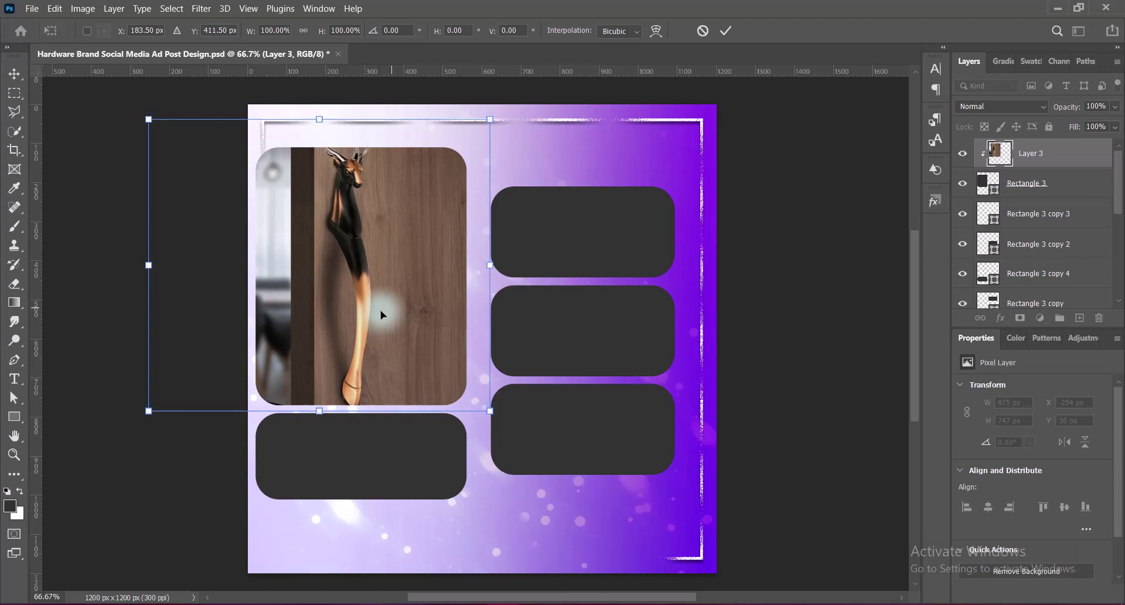
pyautogui.moveTo(148, 119); pyautogui.dragTo(176, 142)
pyautogui.click(370, 366)
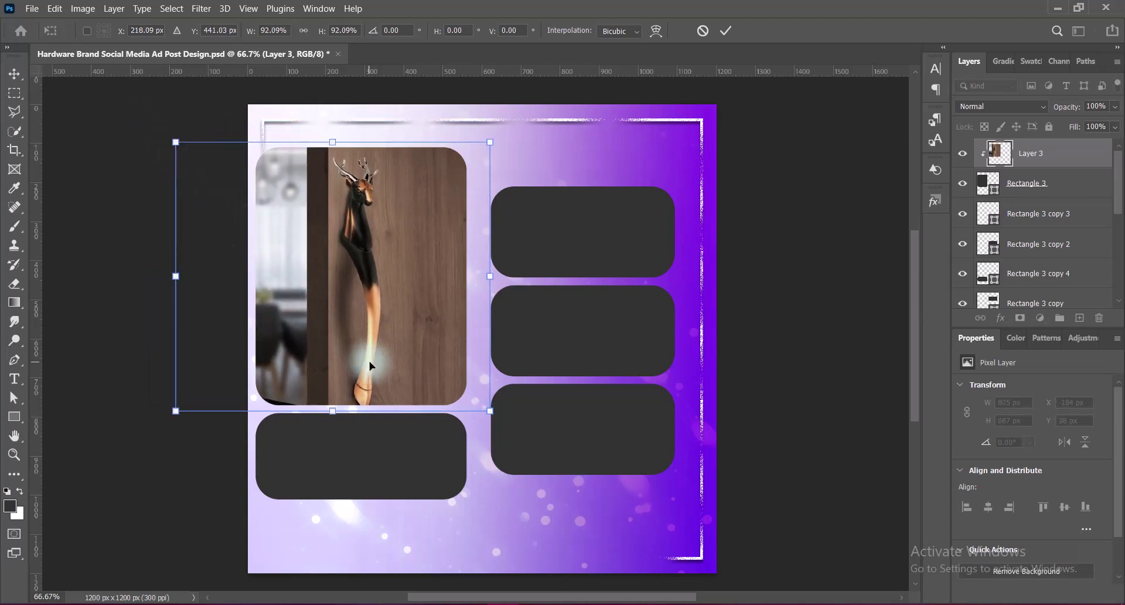
pyautogui.press('Up')
pyautogui.press('Up')
pyautogui.press('Up')
pyautogui.press('Right')
pyautogui.press('Right')
pyautogui.press('Right')
pyautogui.press('Right')
pyautogui.press('Right')
pyautogui.press('Right')
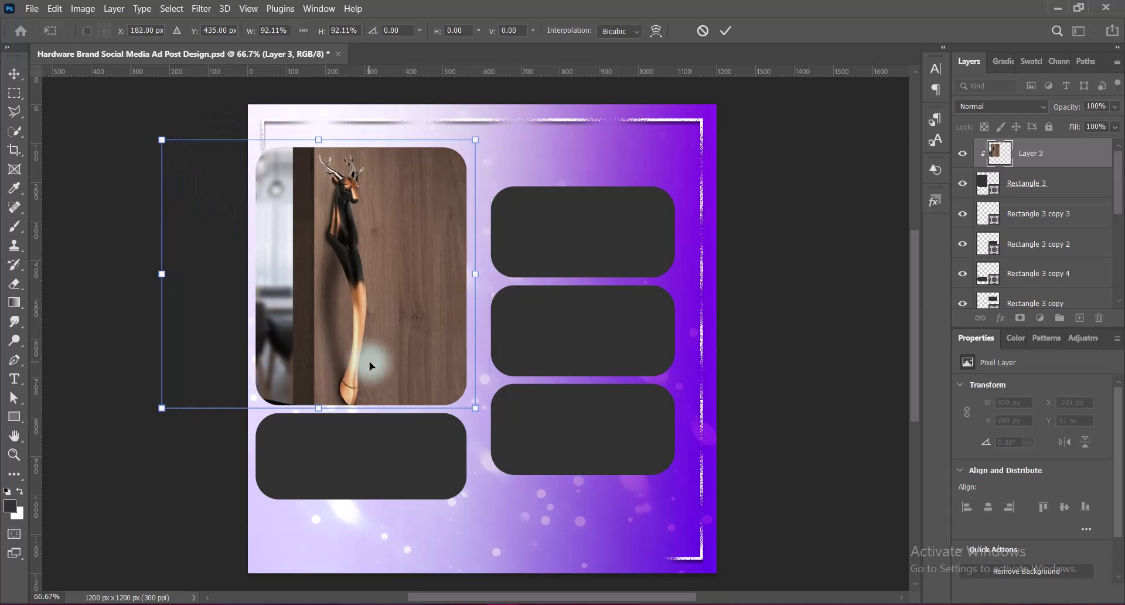
pyautogui.press('Right')
pyautogui.press('Right')
pyautogui.press('Right')
pyautogui.press('Right')
pyautogui.press('Right')
pyautogui.press('Right')
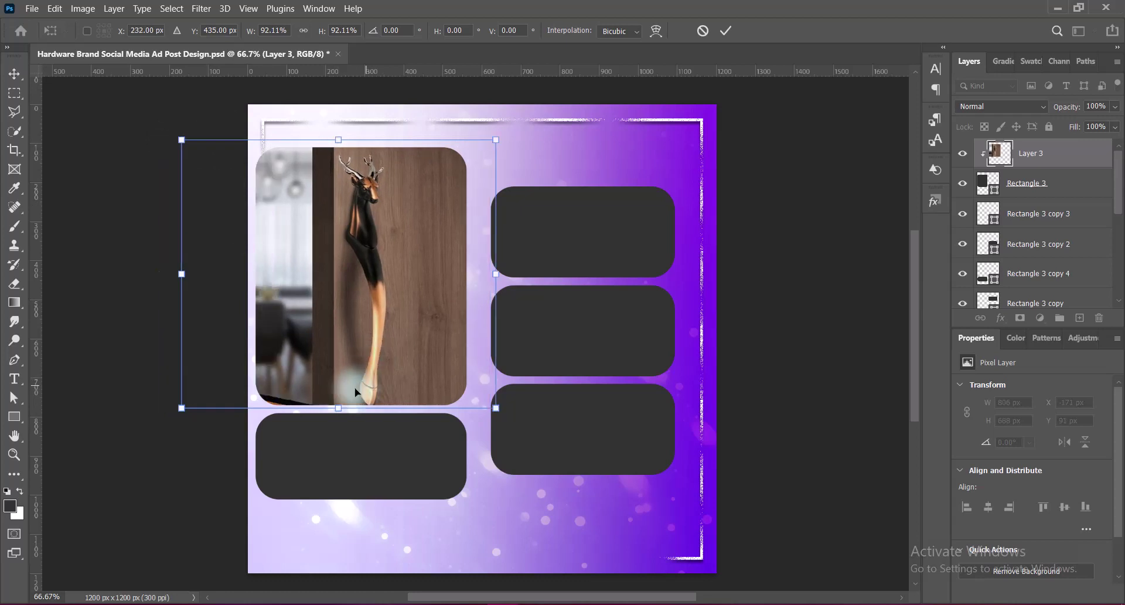
pyautogui.moveTo(338, 409); pyautogui.dragTo(338, 415)
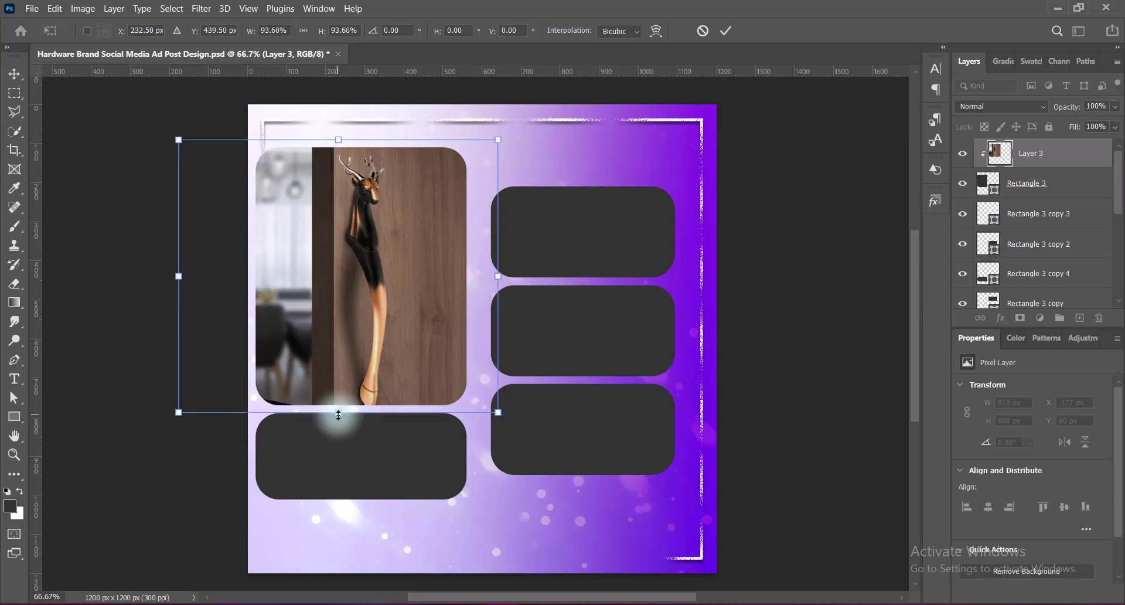
pyautogui.press('Up')
pyautogui.press('Up')
pyautogui.press('Up')
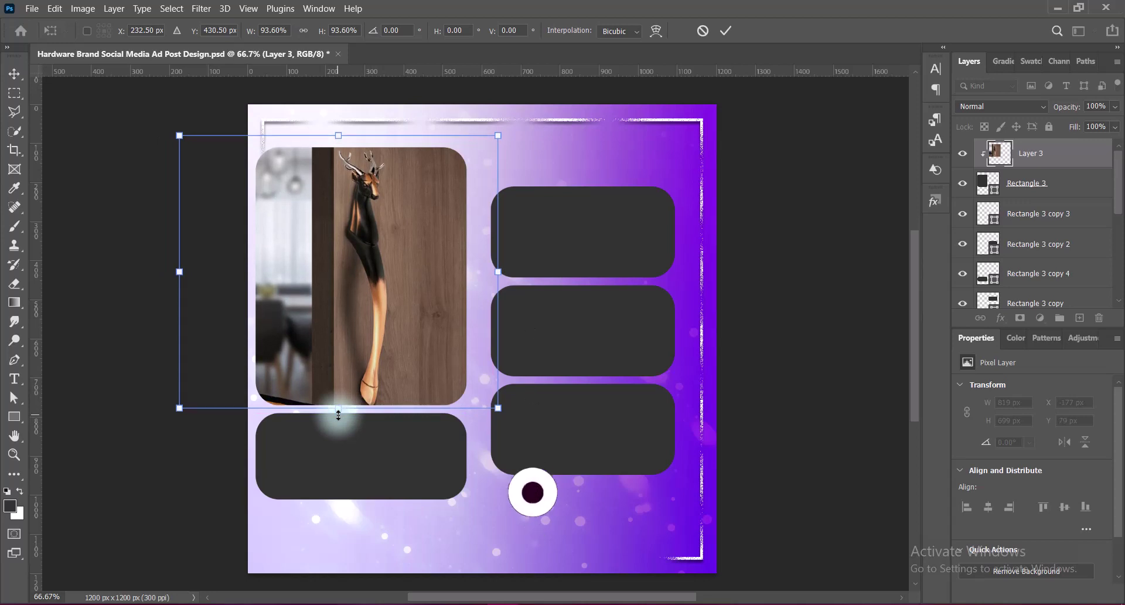
pyautogui.moveTo(384, 339); pyautogui.dragTo(365, 340)
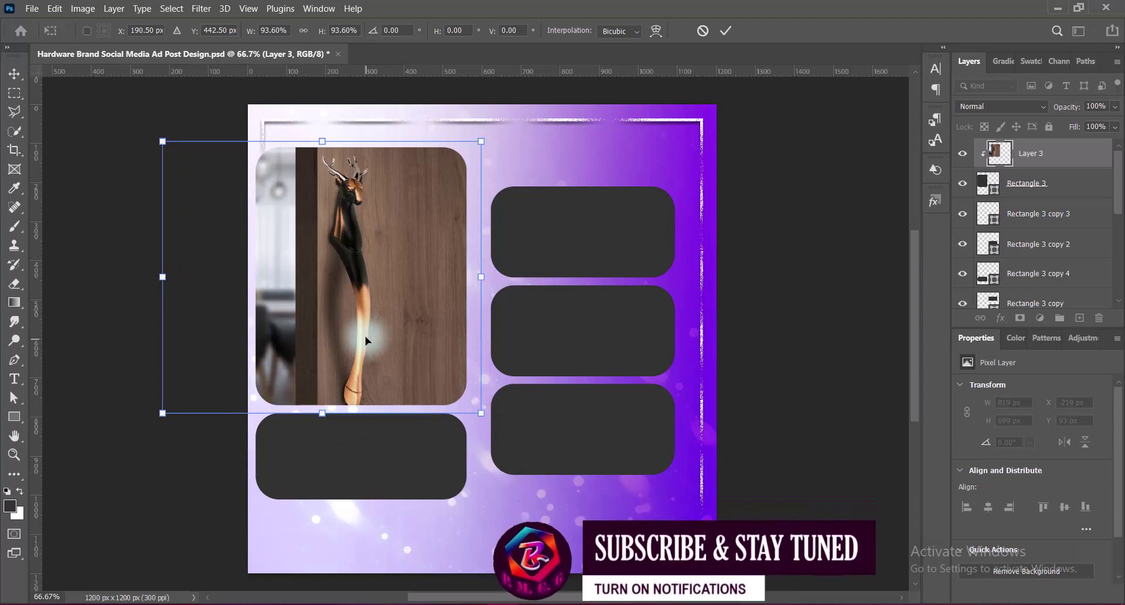
pyautogui.press('Right')
pyautogui.press('Right')
pyautogui.press('Right')
pyautogui.press('Left')
pyautogui.press('Left')
pyautogui.press('Left')
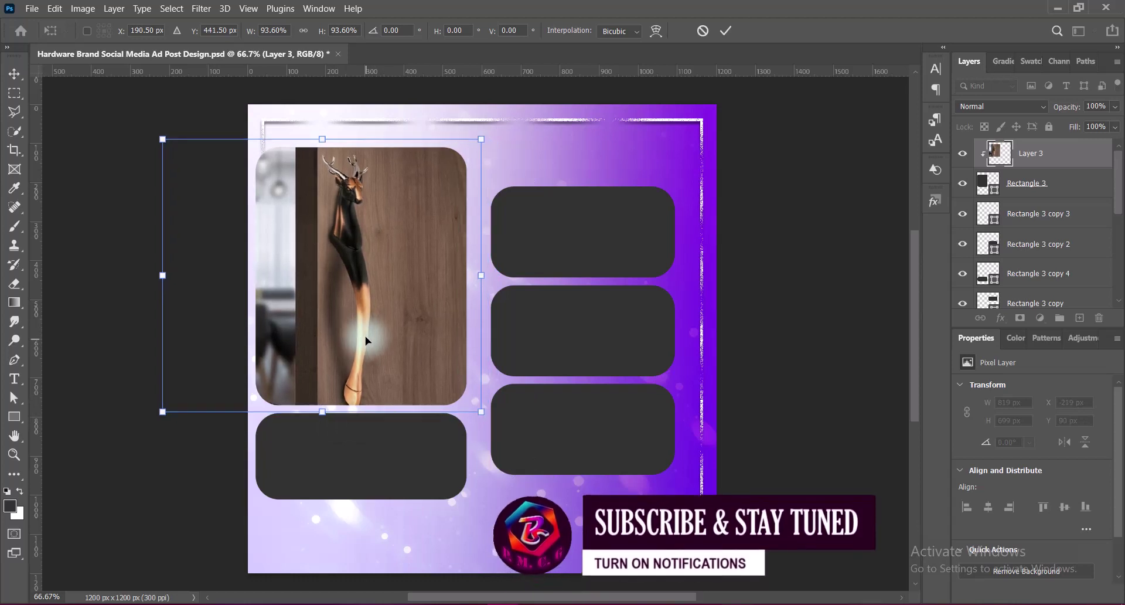
pyautogui.press('Return')
# Boost the deer photo with Vibrance, the Increase Saturation preset and a brightening Curves adjustment
pyautogui.click(83, 8)
pyautogui.moveTo(104, 43)
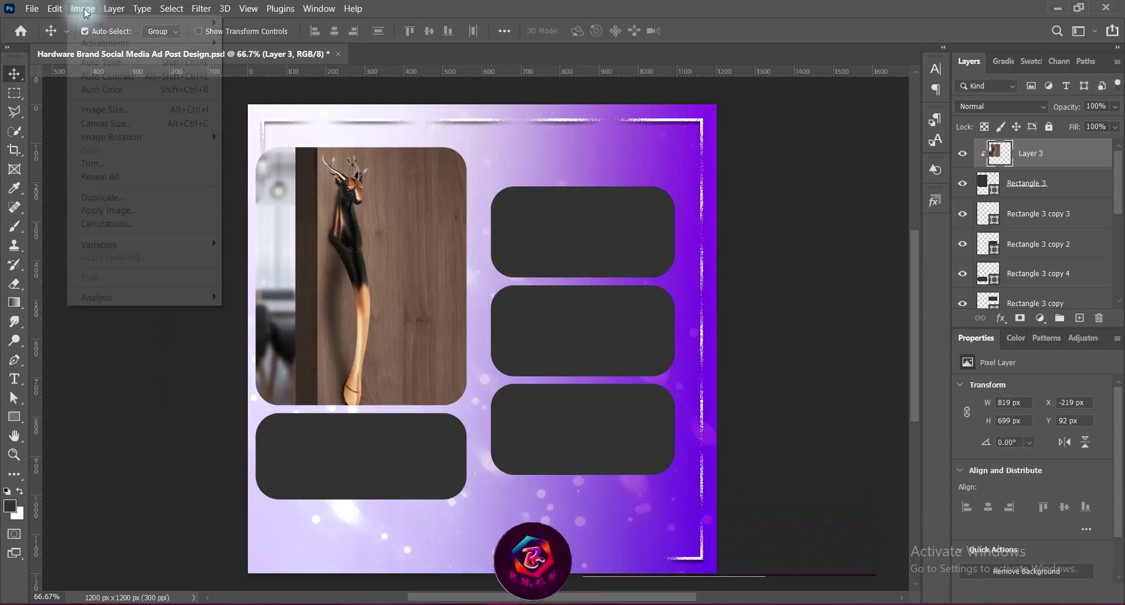
pyautogui.click(439, 123)
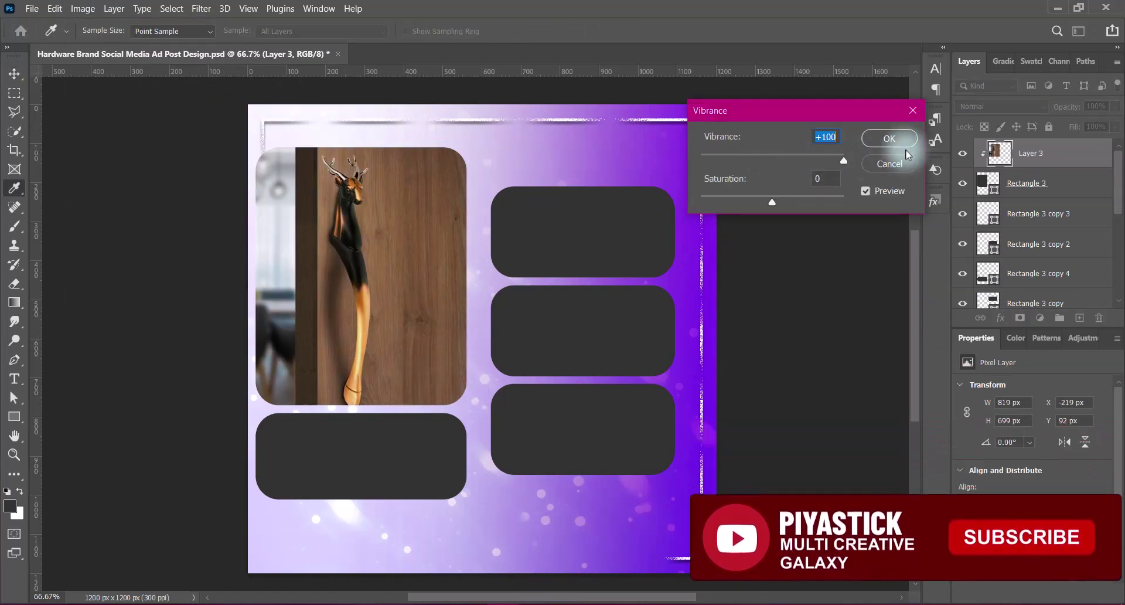
pyautogui.click(876, 157)
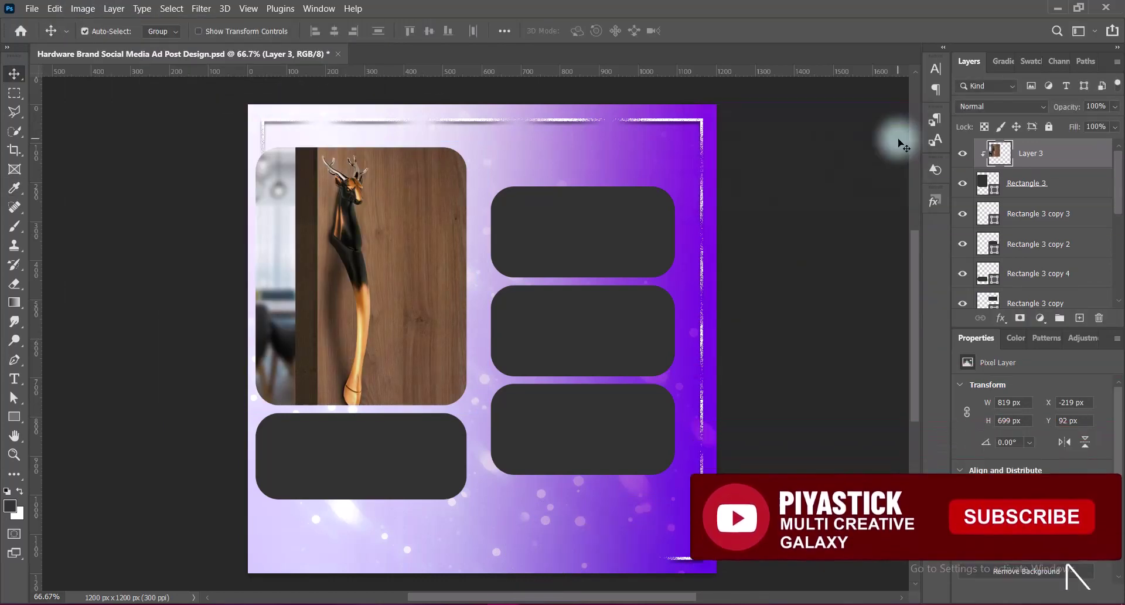
pyautogui.click(83, 8)
pyautogui.click(293, 117)
pyautogui.click(842, 96)
pyautogui.click(816, 186)
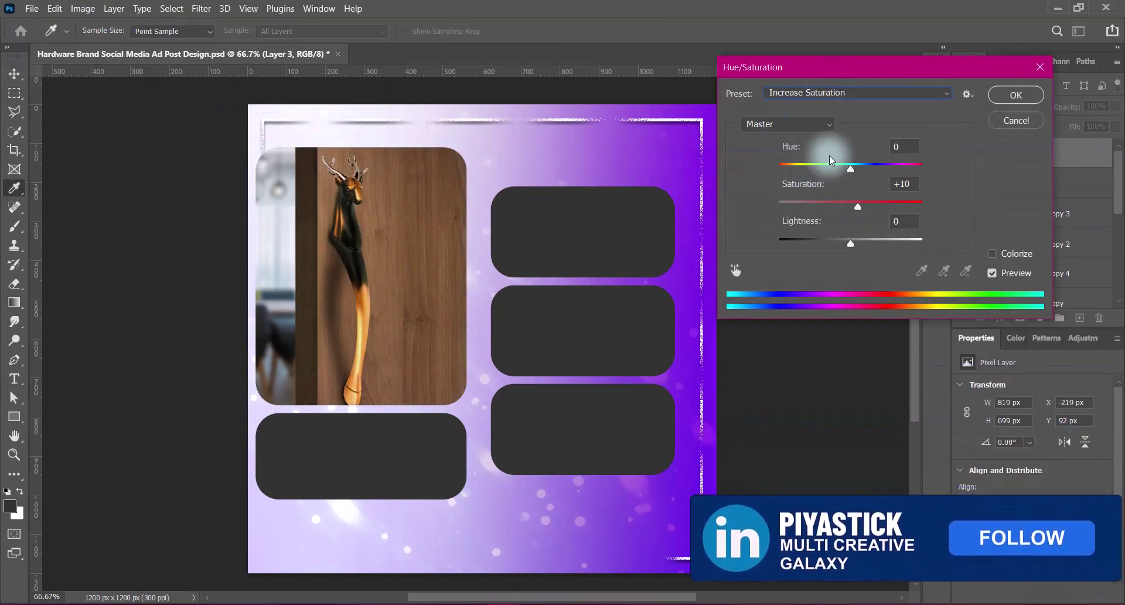
pyautogui.click(1012, 95)
pyautogui.click(83, 9)
pyautogui.click(246, 70)
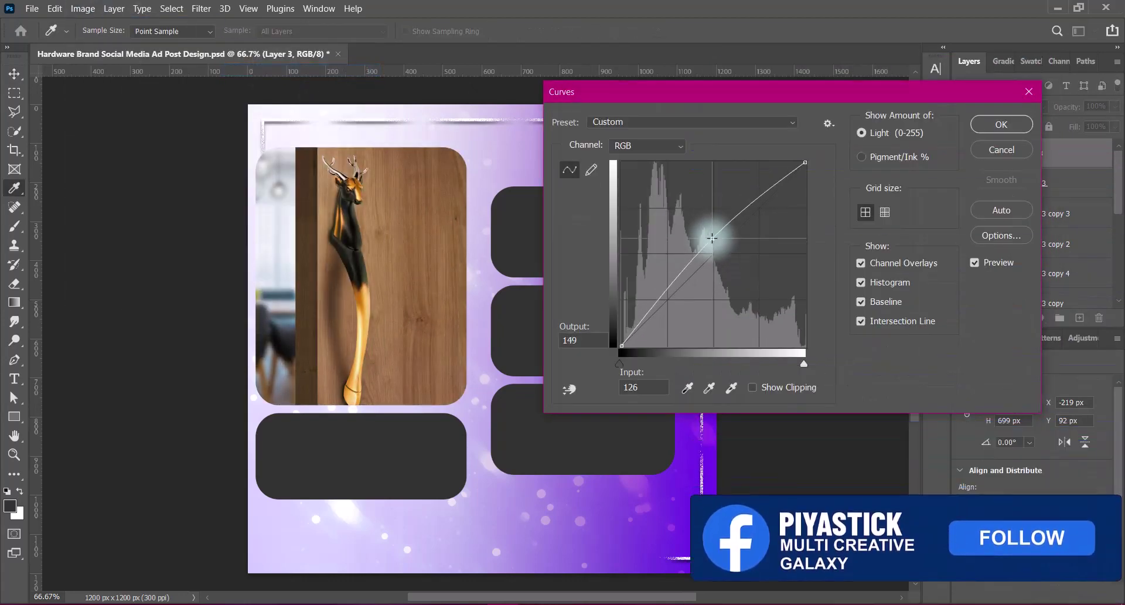
pyautogui.click(1001, 124)
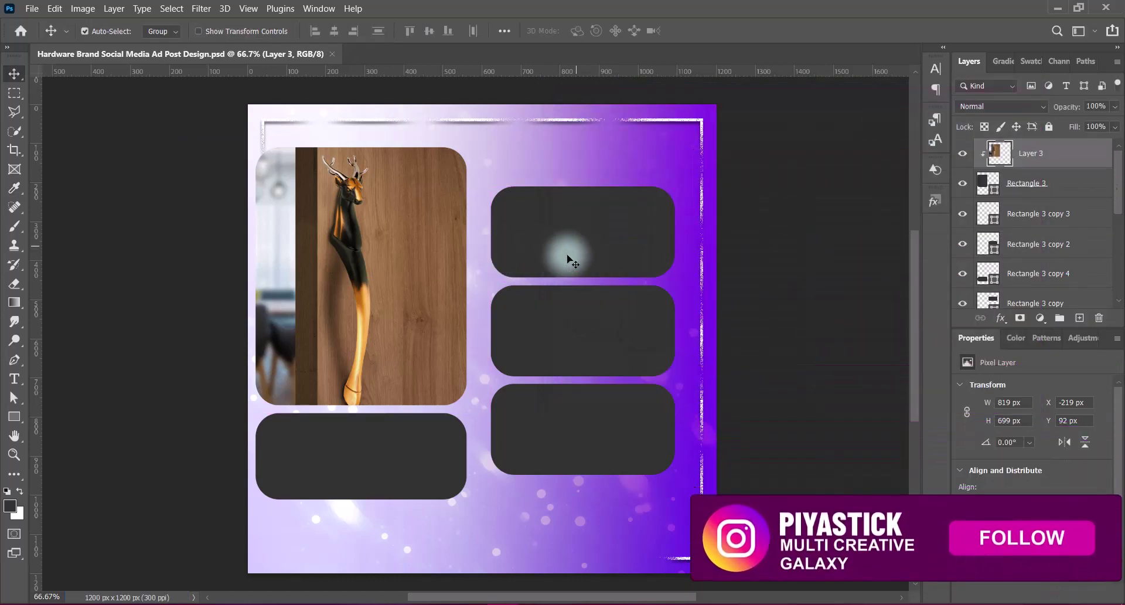
# Add the marble handles photo with Vibrance +27 and the Increase Saturation preset
pyautogui.hotkey('ctrl', 'v')
pyautogui.moveTo(499, 260)
pyautogui.mouseDown()
pyautogui.moveTo(500, 343)
pyautogui.moveTo(482, 344)
pyautogui.mouseUp()
pyautogui.click(82, 8)
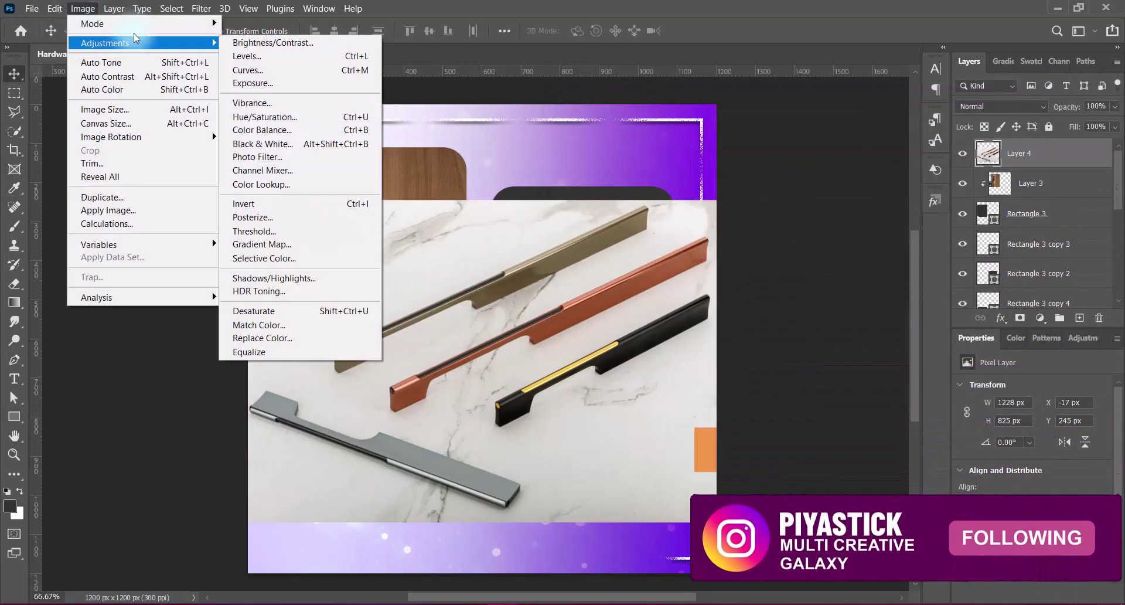
pyautogui.click(414, 108)
pyautogui.moveTo(771, 157); pyautogui.dragTo(792, 161)
pyautogui.click(889, 138)
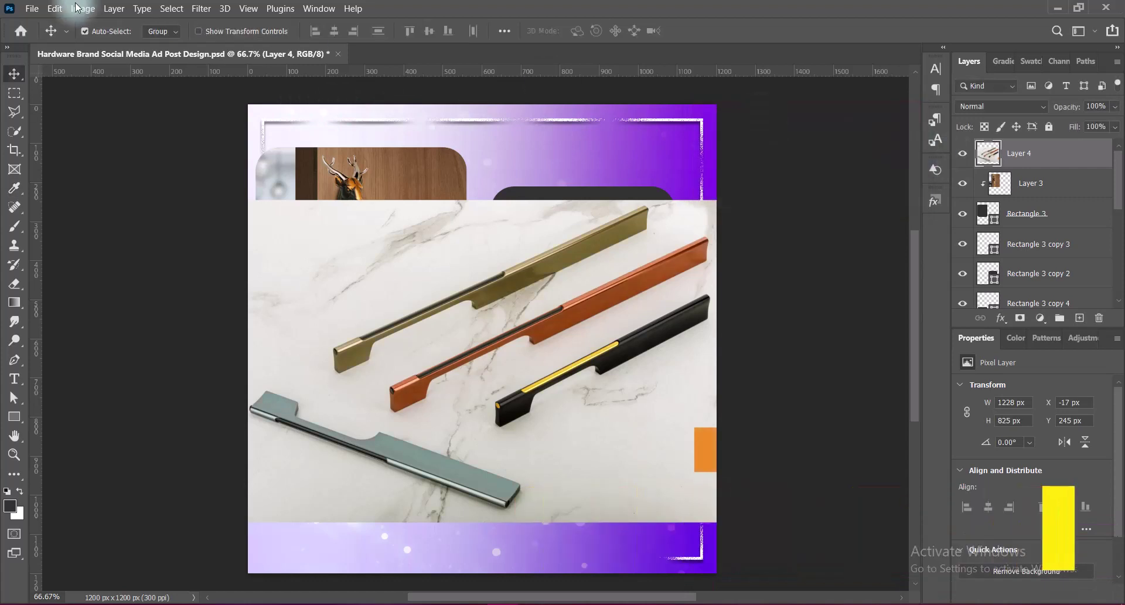
pyautogui.click(82, 8)
pyautogui.click(284, 131)
pyautogui.click(856, 93)
pyautogui.click(826, 153)
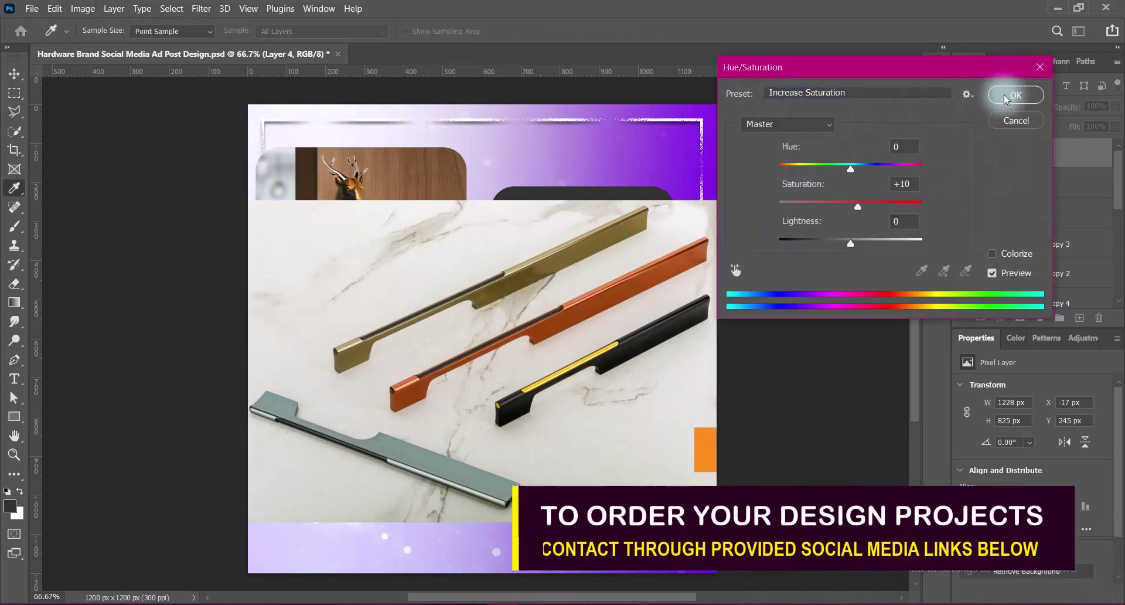
pyautogui.click(1015, 94)
# Move the top-right box layer under the marble photo and clip the photo into it
pyautogui.moveTo(488, 303); pyautogui.dragTo(453, 346)
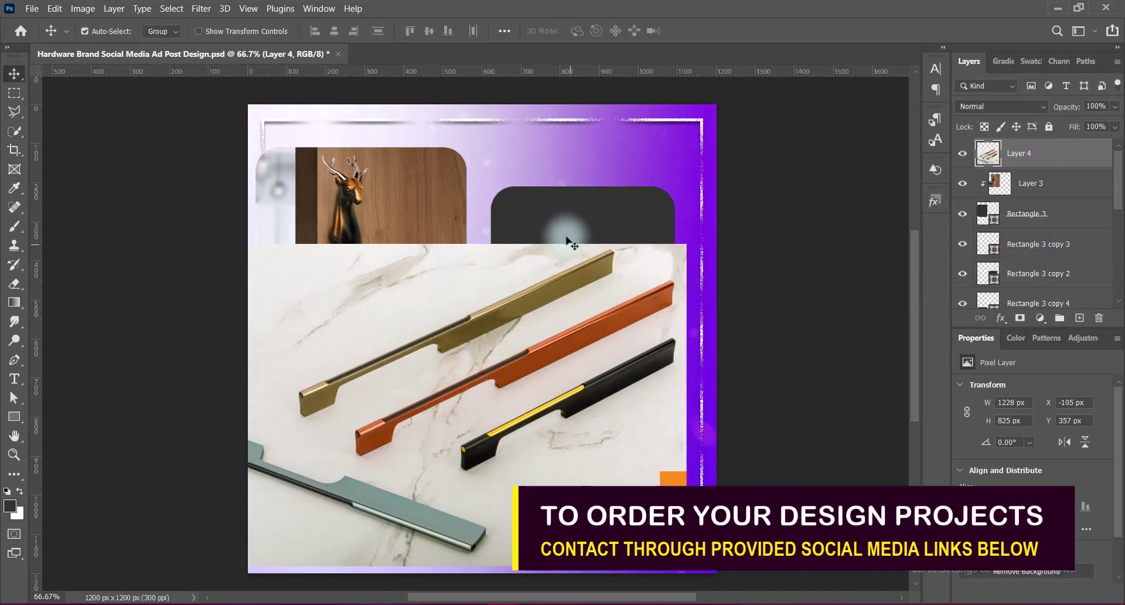
pyautogui.click(575, 227)
pyautogui.moveTo(541, 289); pyautogui.dragTo(581, 160)
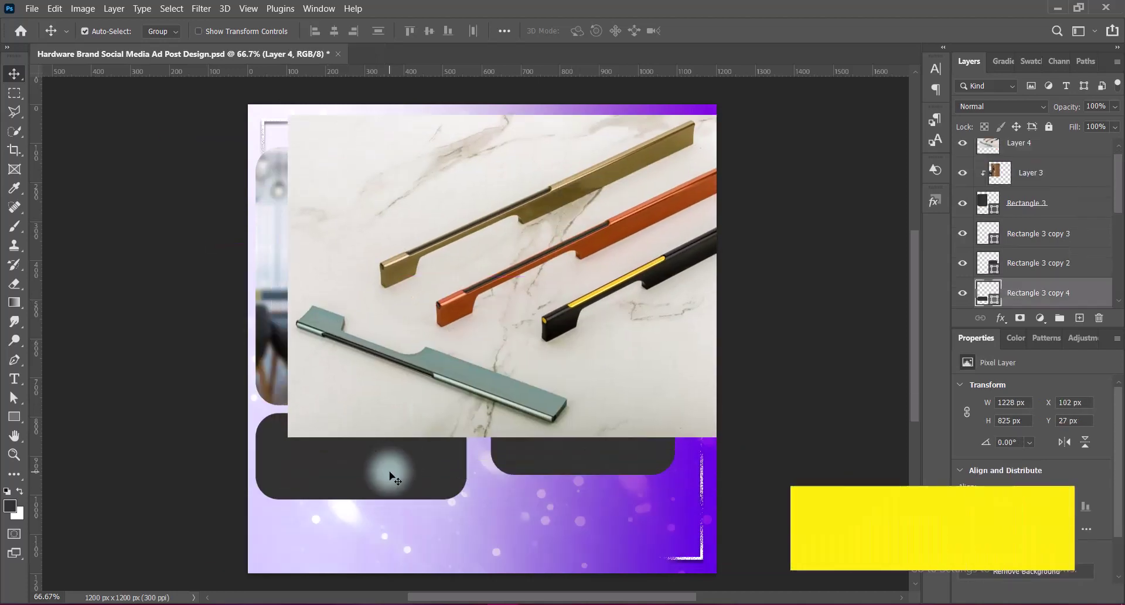
pyautogui.click(390, 470)
pyautogui.hotkey('ctrl', 'z')
pyautogui.click(572, 239)
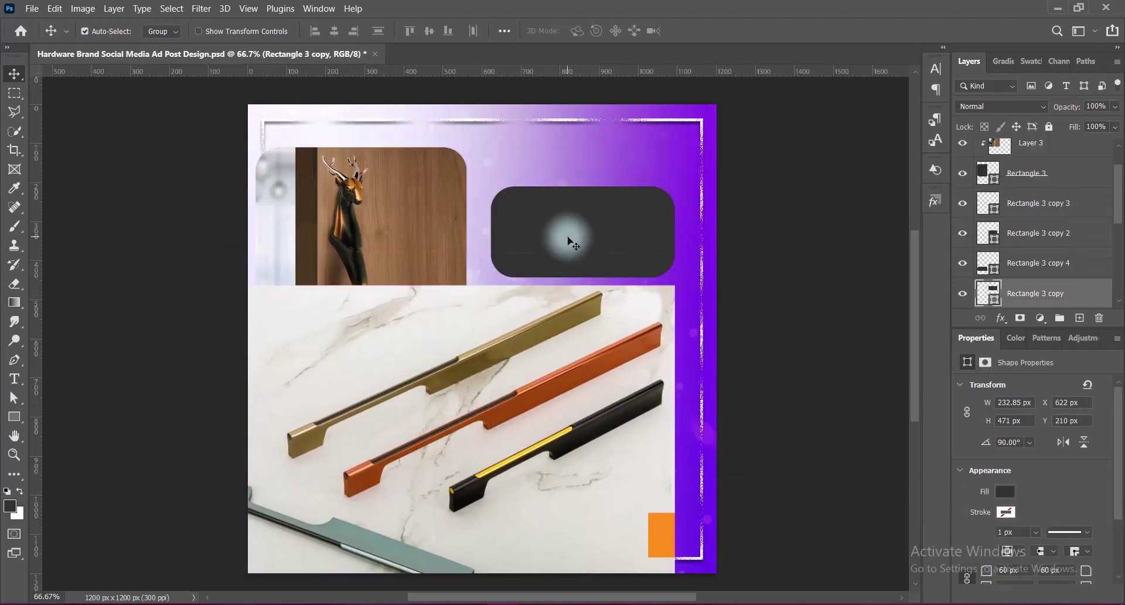
pyautogui.moveTo(1017, 251)
pyautogui.mouseDown()
pyautogui.moveTo(1018, 156)
pyautogui.moveTo(1014, 169)
pyautogui.mouseUp()
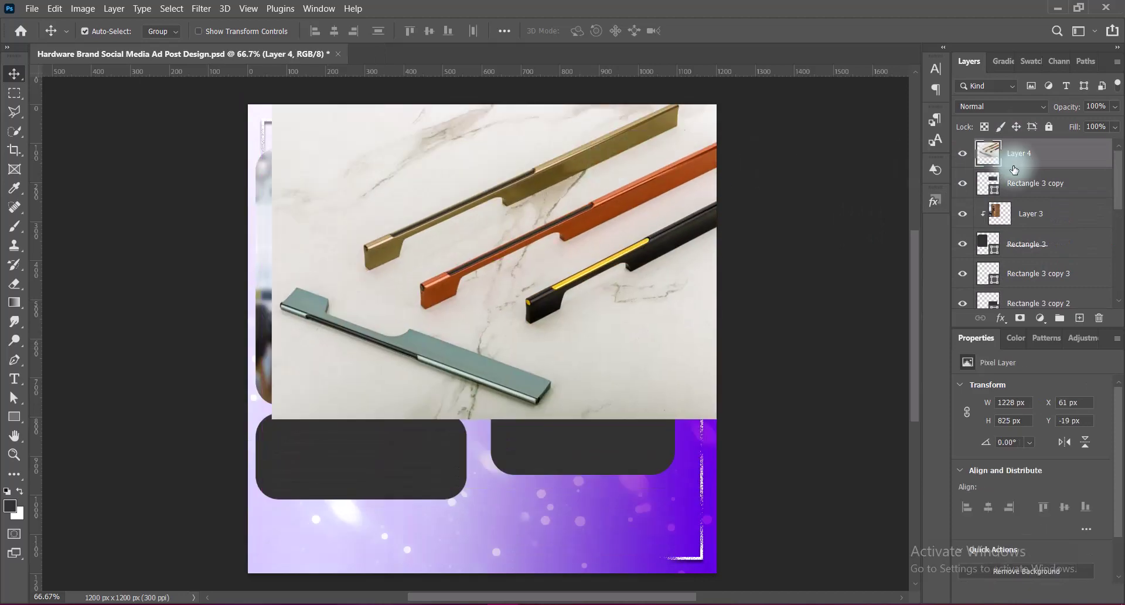
pyautogui.rightClick(1014, 169)
pyautogui.click(902, 284)
# Scale the marble photo down to 493 x 331 px to fill the top-right box
pyautogui.hotkey('ctrl', 't')
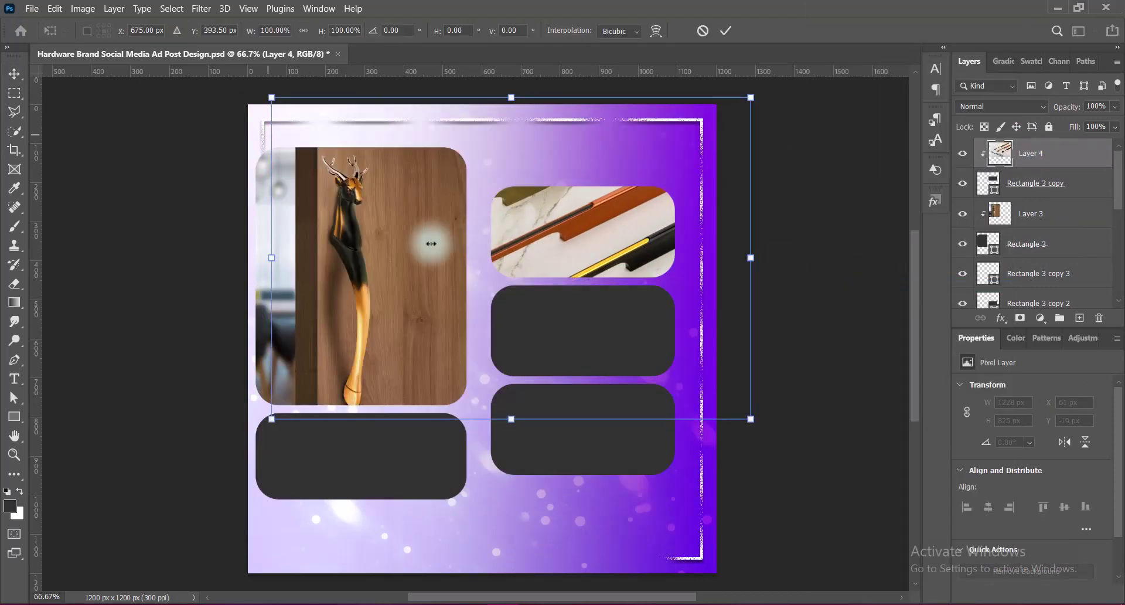
pyautogui.moveTo(274, 257); pyautogui.dragTo(483, 257)
pyautogui.moveTo(751, 258); pyautogui.dragTo(701, 236)
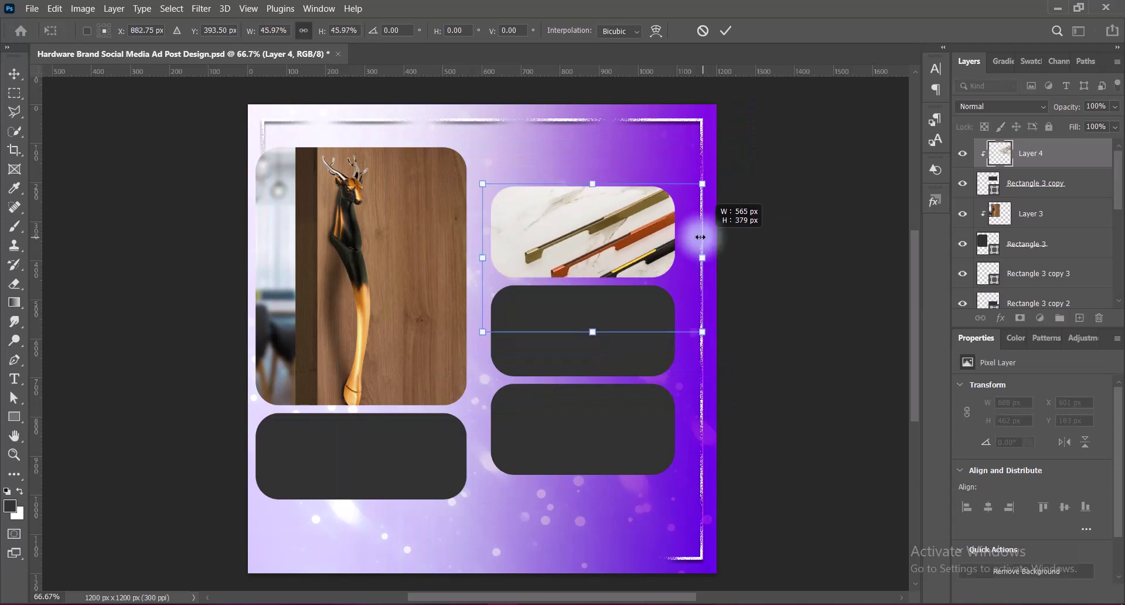
pyautogui.moveTo(613, 311); pyautogui.dragTo(678, 312)
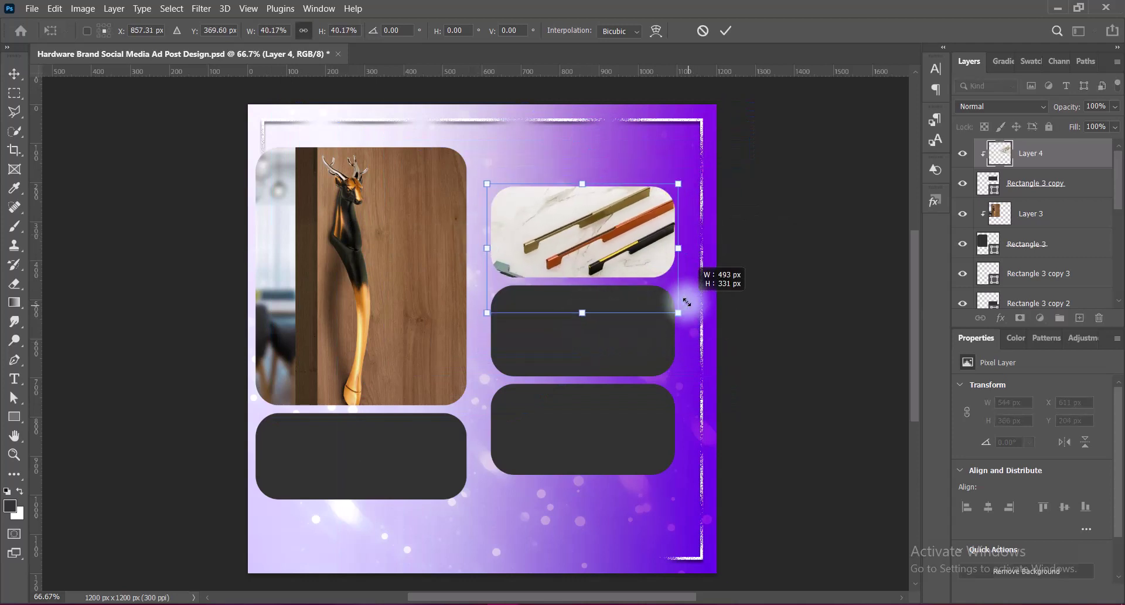
pyautogui.doubleClick(599, 230)
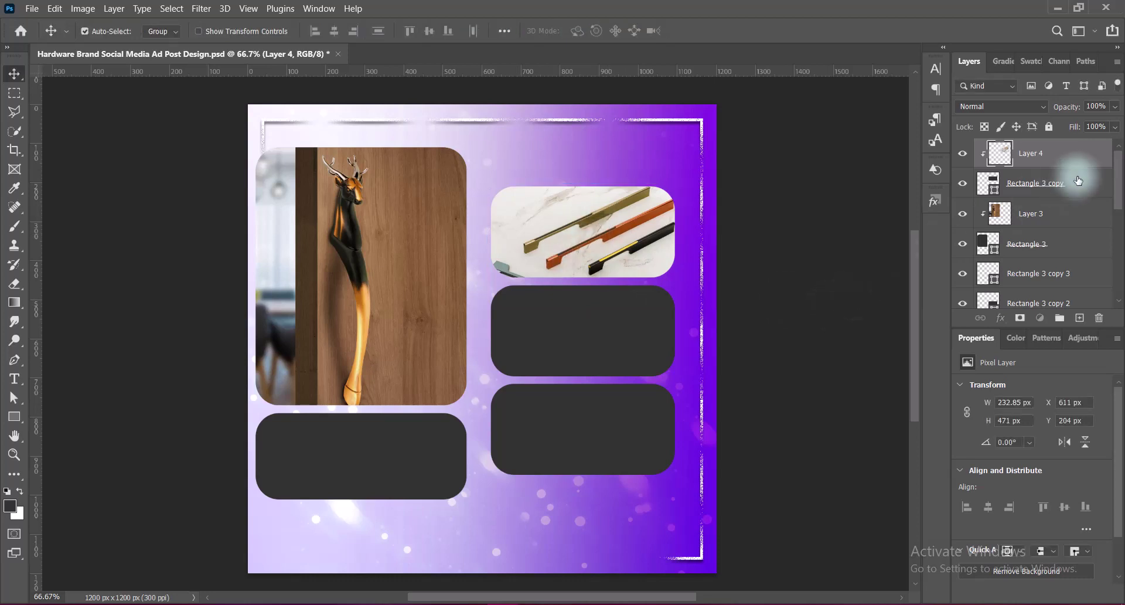
# Select the three right-hand box layers together
pyautogui.click(1054, 183)
pyautogui.scroll(-3, 1042, 199)
pyautogui.click(962, 199)
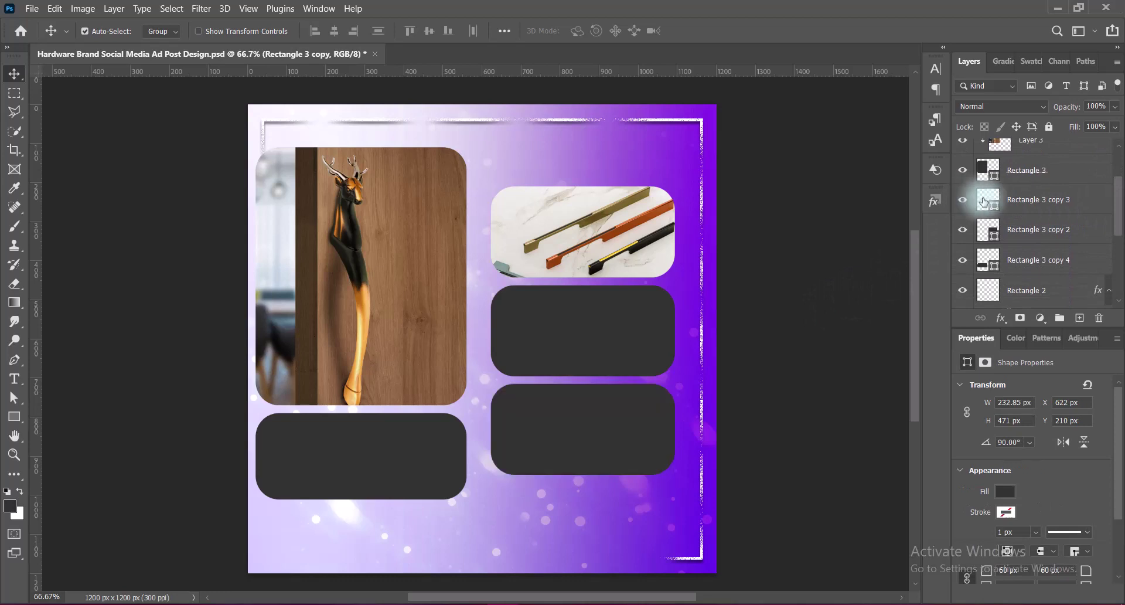
pyautogui.keyDown('ctrl'); pyautogui.click(1088, 205); pyautogui.keyUp('ctrl')
pyautogui.keyDown('ctrl'); pyautogui.click(1054, 232); pyautogui.keyUp('ctrl')
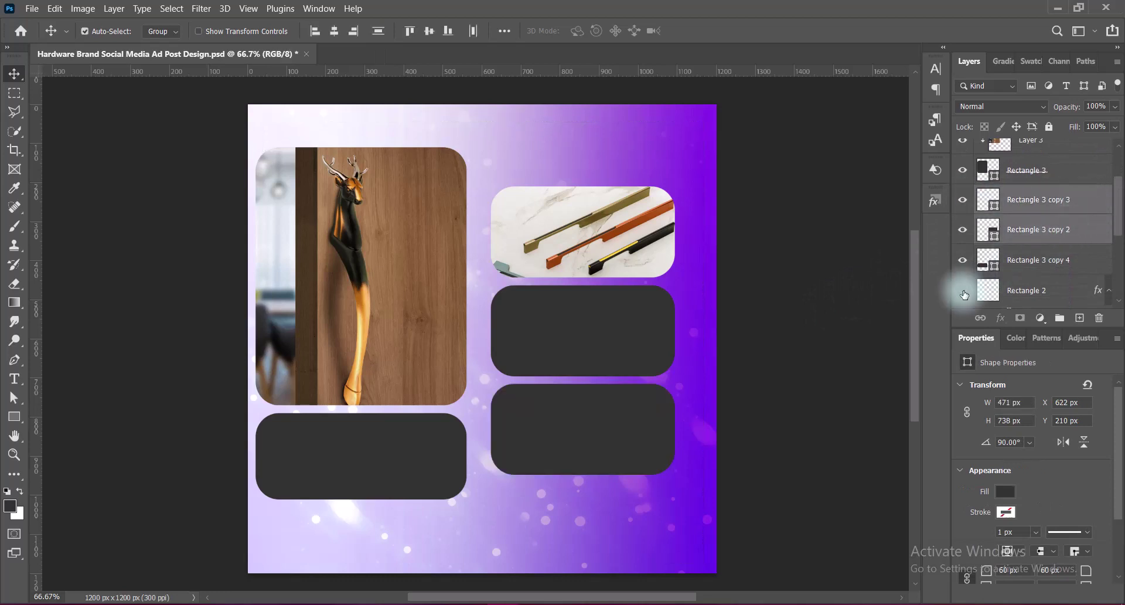
pyautogui.click(962, 259)
# Stretch the three right-hand boxes taller, both upward and downward, to fill the column
pyautogui.hotkey('ctrl', 't')
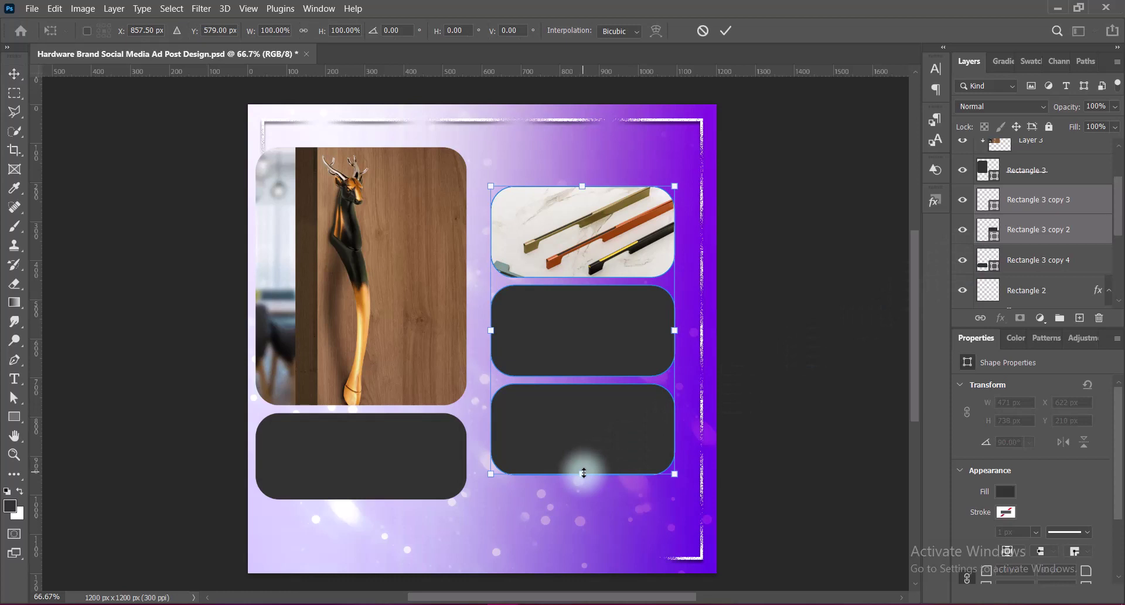
pyautogui.moveTo(583, 472); pyautogui.dragTo(584, 489)
pyautogui.moveTo(583, 490); pyautogui.dragTo(582, 490)
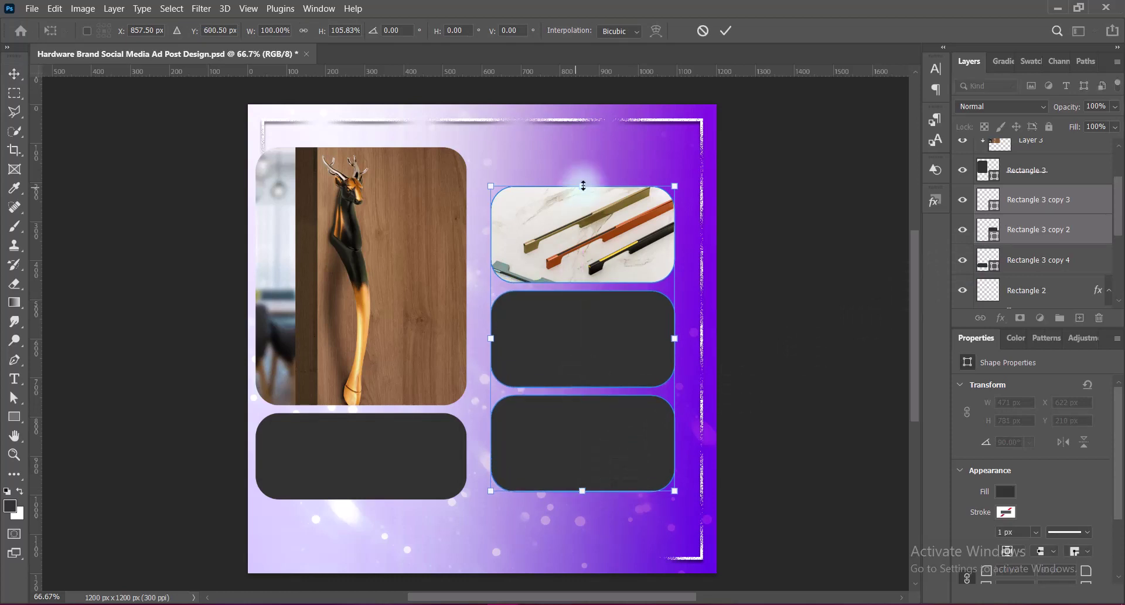
pyautogui.moveTo(583, 186); pyautogui.dragTo(583, 168)
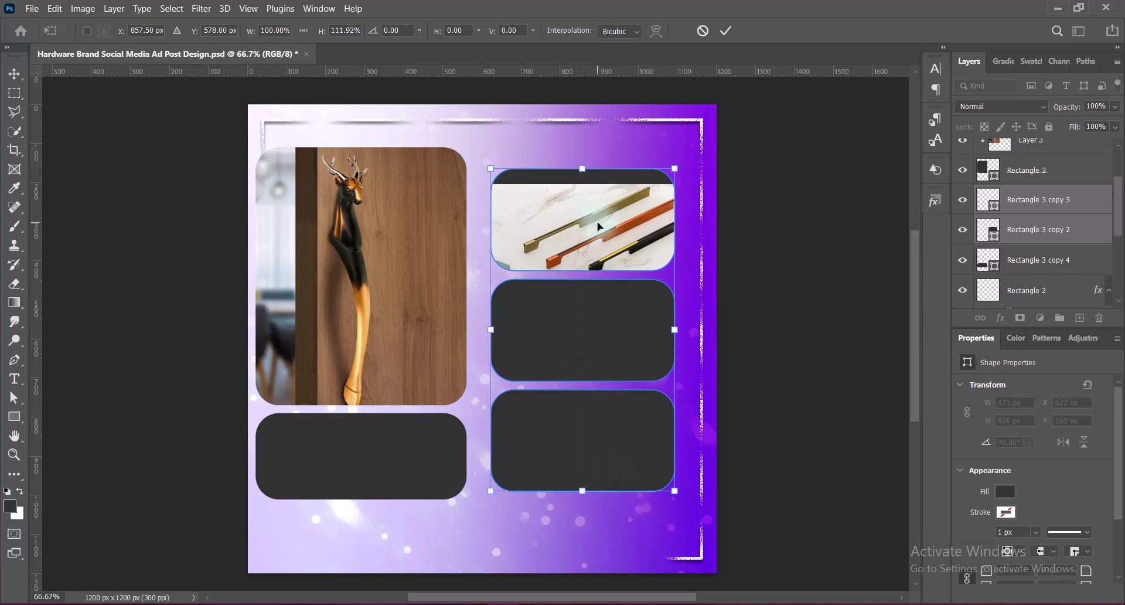
pyautogui.click(784, 307)
# Refit the marble photo to 490 x 329 px at 617, 159 px, then save
pyautogui.click(611, 244)
pyautogui.click(724, 313)
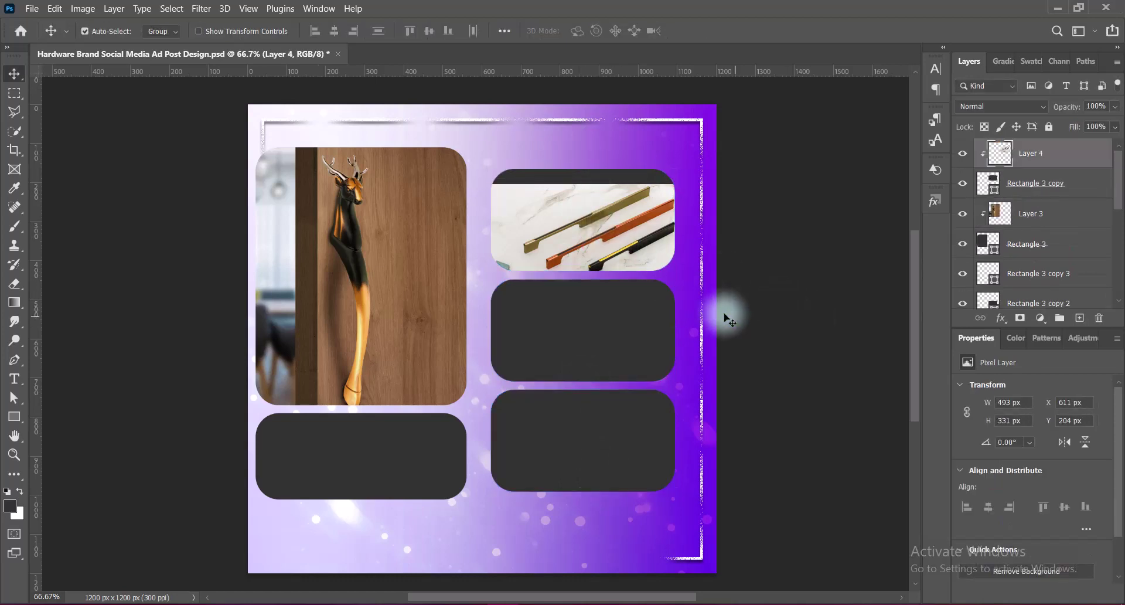
pyautogui.hotkey('ctrl', 't')
pyautogui.moveTo(605, 249); pyautogui.dragTo(604, 234)
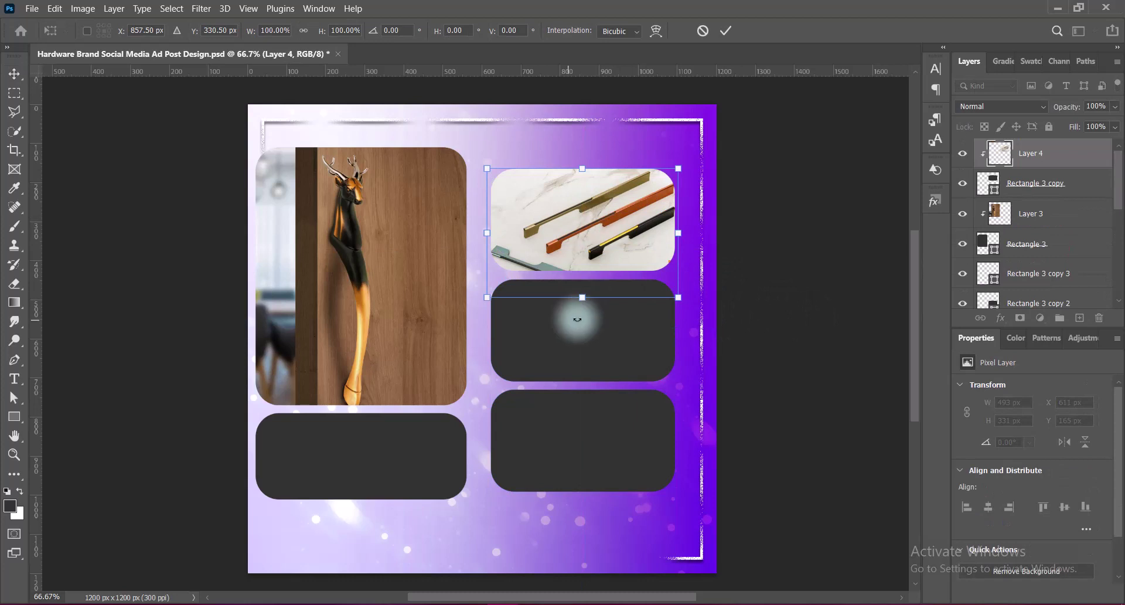
pyautogui.rightClick(586, 234)
pyautogui.click(569, 240)
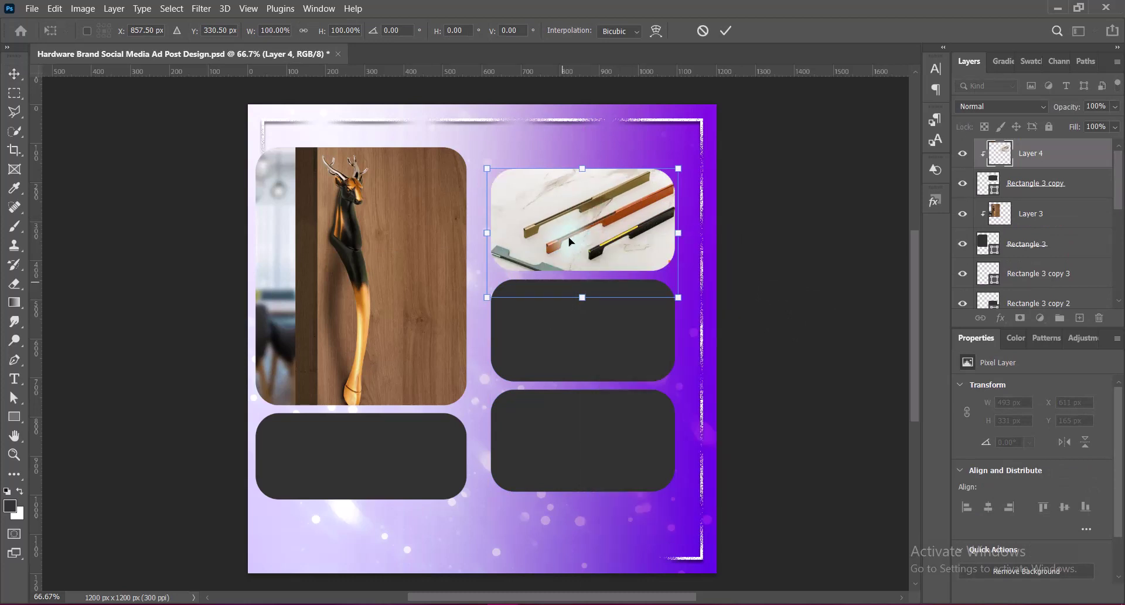
pyautogui.moveTo(487, 297); pyautogui.dragTo(490, 296)
pyautogui.moveTo(678, 295); pyautogui.dragTo(680, 296)
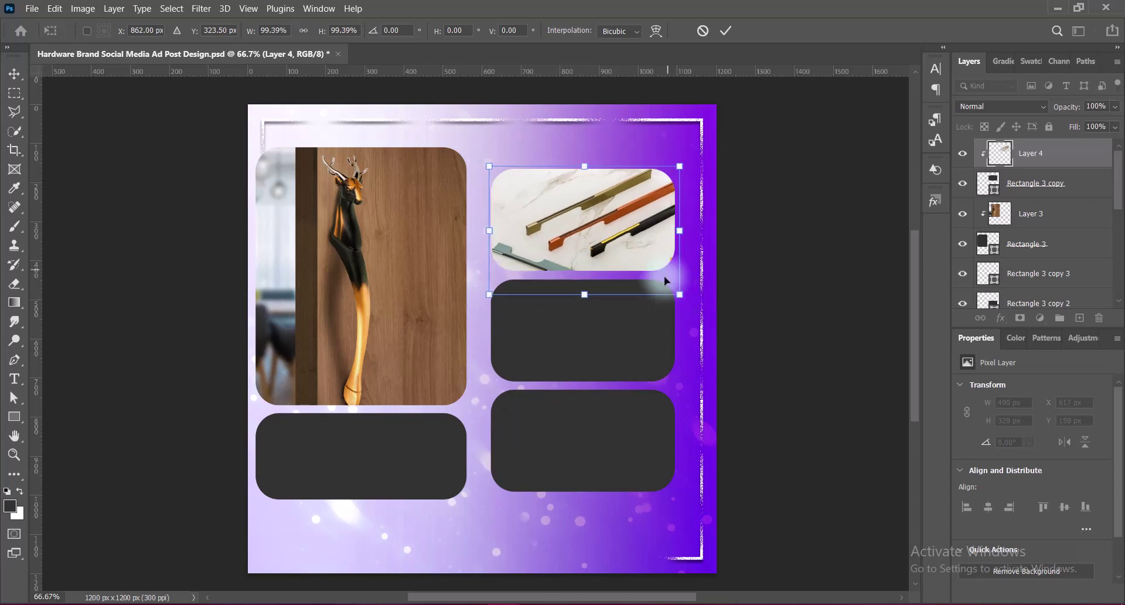
pyautogui.click(862, 300)
pyautogui.hotkey('ctrl', 's')
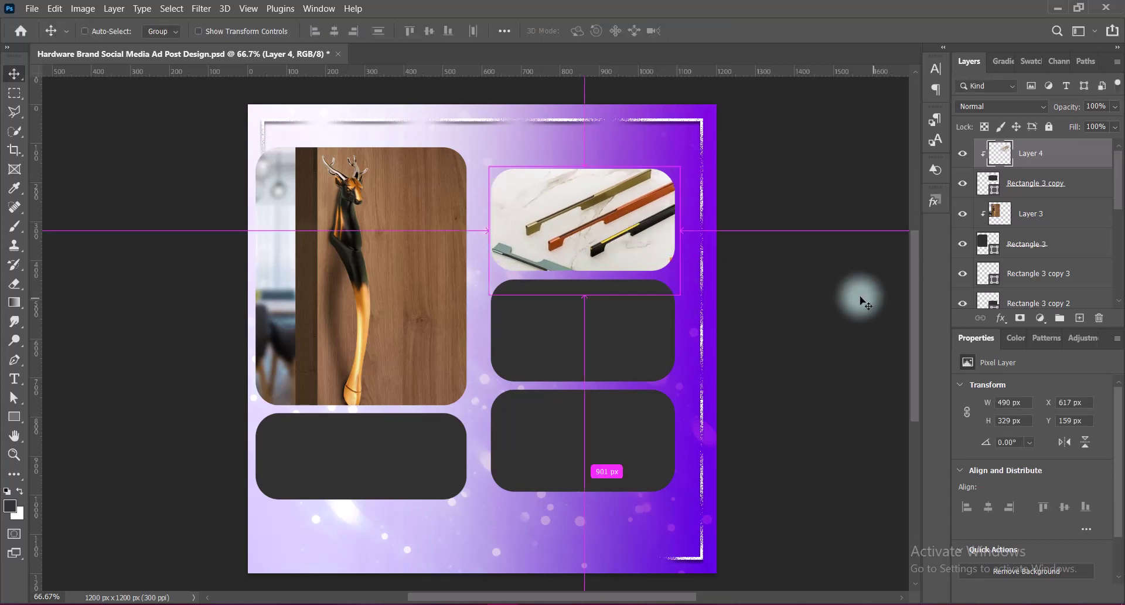
# Paste the bar-handles photo and boost it with Vibrance and the Increase Saturation preset
pyautogui.hotkey('ctrl', 'v')
pyautogui.click(82, 8)
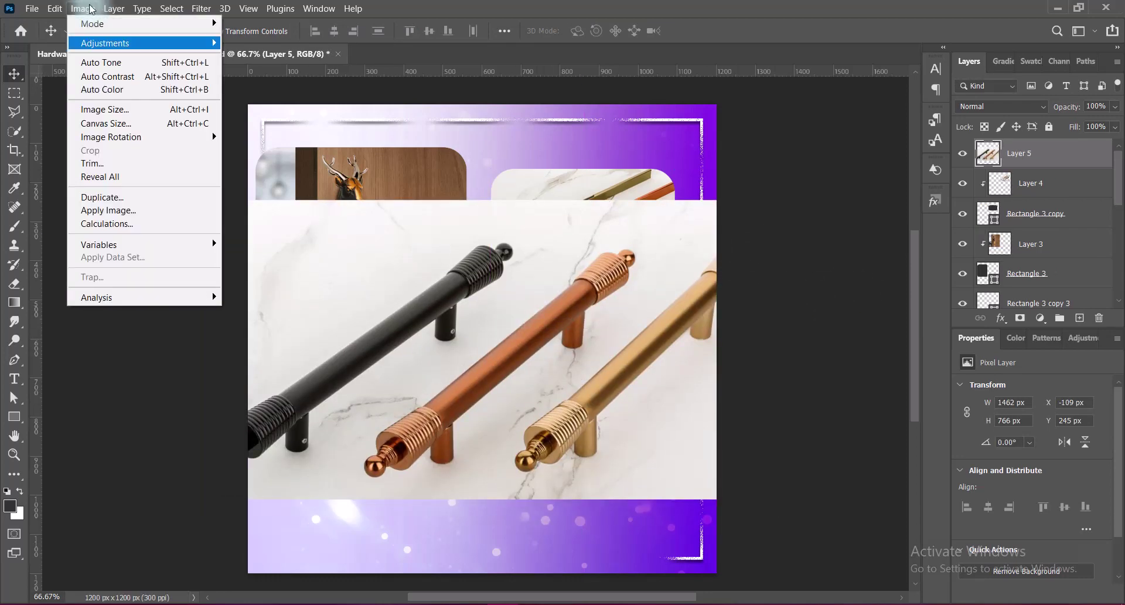
pyautogui.click(291, 106)
pyautogui.click(888, 138)
pyautogui.click(83, 8)
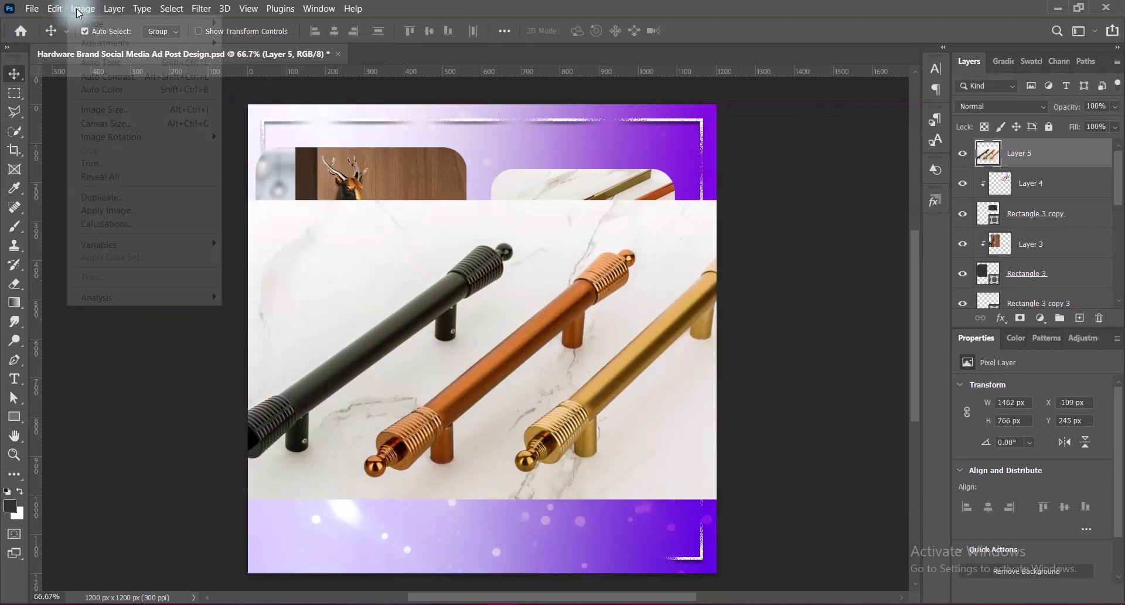
pyautogui.click(291, 119)
pyautogui.click(770, 94)
pyautogui.click(803, 168)
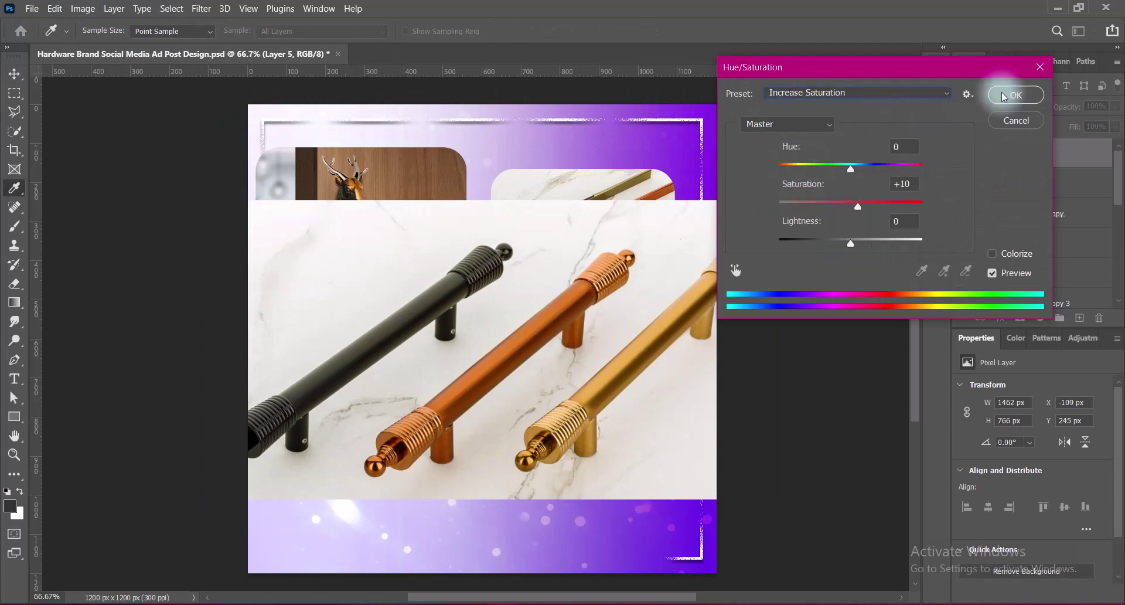
pyautogui.click(1015, 94)
# Scale the bar-handles photo down and clip it to the bottom-left rounded box
pyautogui.press('v')
pyautogui.hotkey('ctrl', 't')
pyautogui.moveTo(490, 200); pyautogui.dragTo(490, 383)
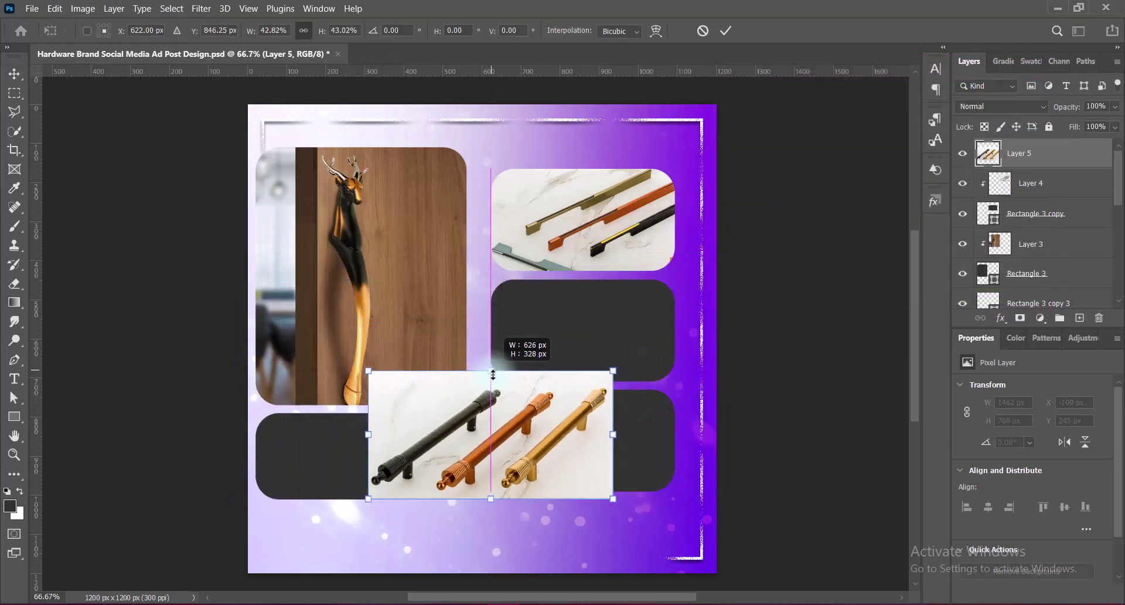
pyautogui.moveTo(520, 432)
pyautogui.mouseDown()
pyautogui.moveTo(408, 442)
pyautogui.moveTo(407, 414)
pyautogui.mouseUp()
pyautogui.press('Return')
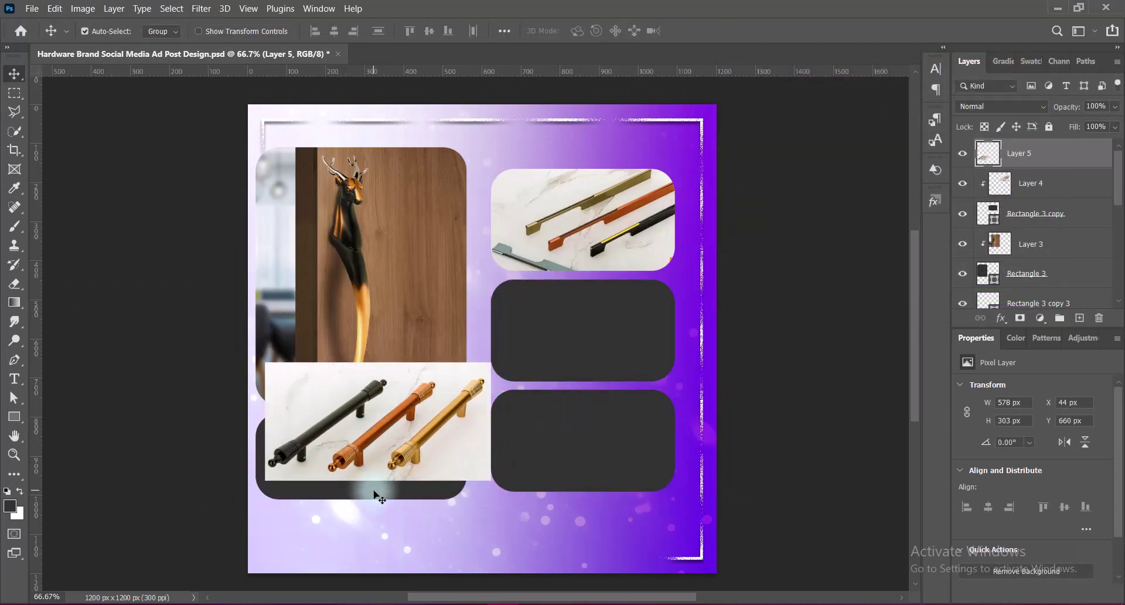
pyautogui.click(375, 489)
pyautogui.scroll(2, 1026, 176)
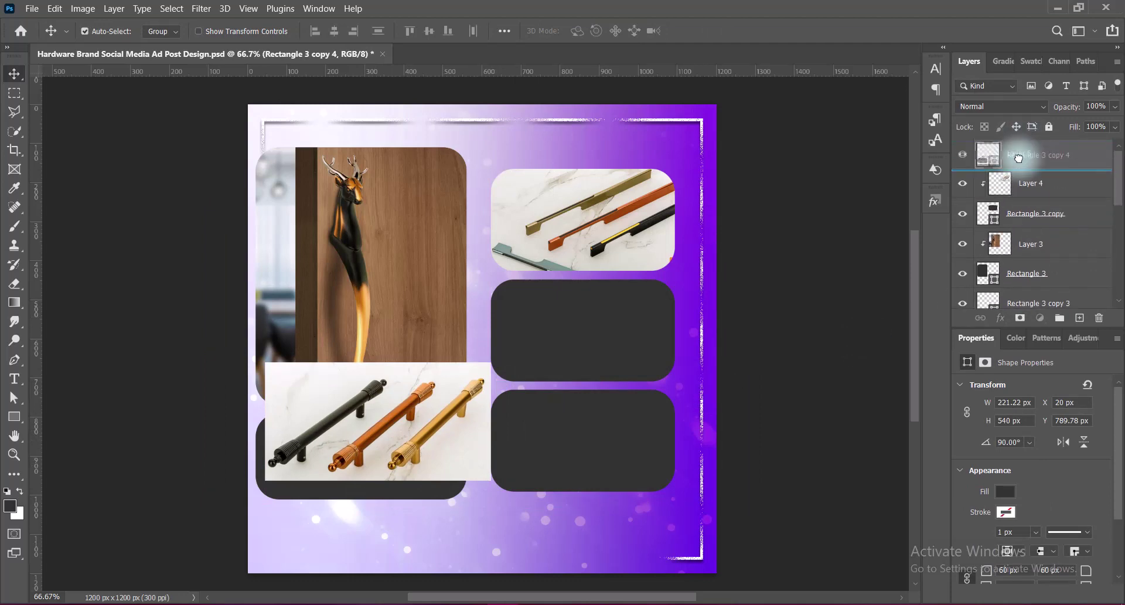
pyautogui.scroll(1, 1026, 164)
pyautogui.click(1031, 155)
pyautogui.rightClick(1019, 169)
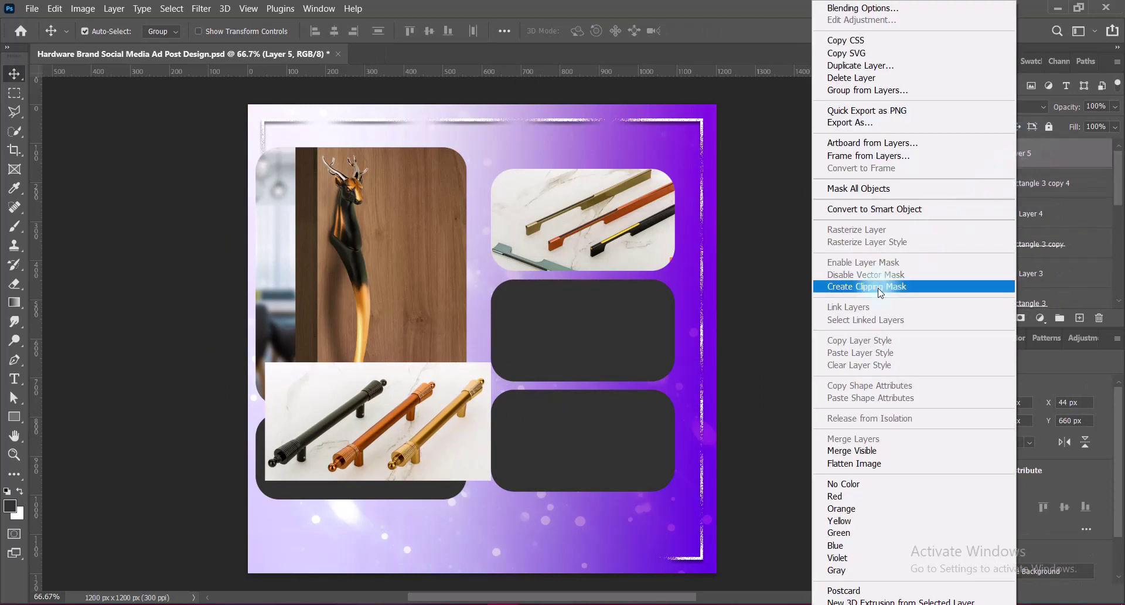
pyautogui.click(878, 288)
# Resize and reposition the clipped bar-handles photo to fill the bottom-left box
pyautogui.hotkey('ctrl', 't')
pyautogui.moveTo(377, 433); pyautogui.dragTo(354, 459)
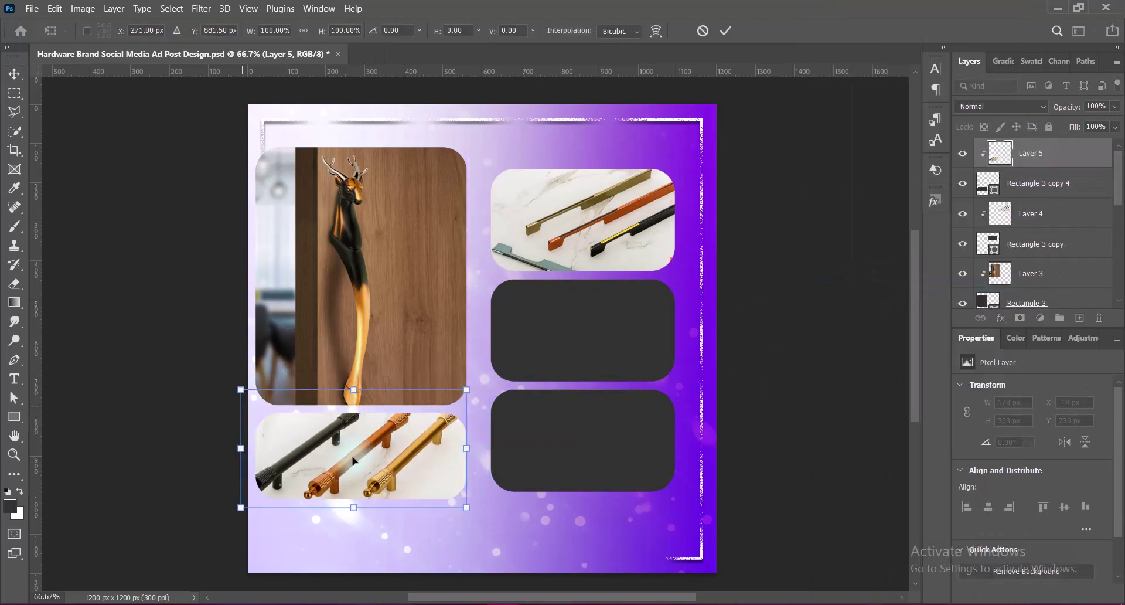
pyautogui.moveTo(241, 392); pyautogui.dragTo(249, 406)
pyautogui.moveTo(252, 507); pyautogui.dragTo(254, 506)
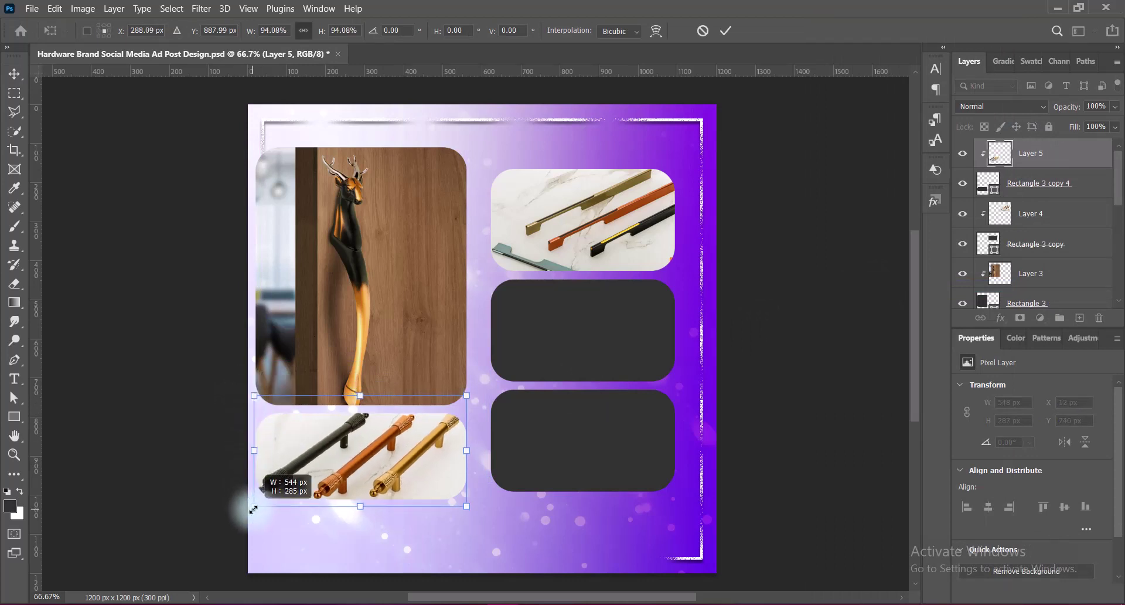
pyautogui.press('Return')
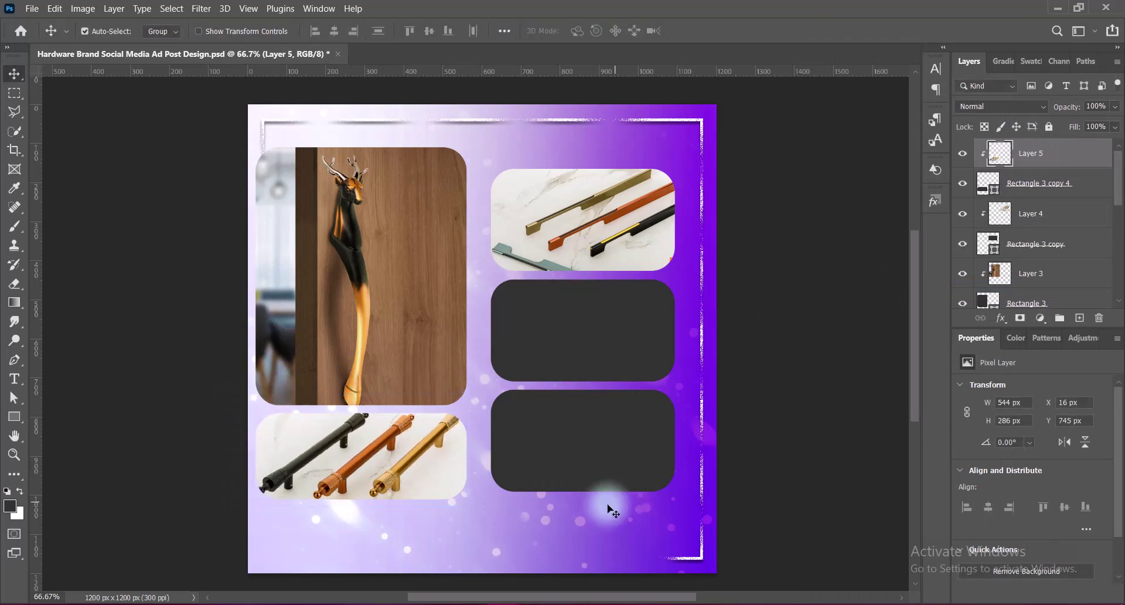
pyautogui.hotkey('ctrl', 't')
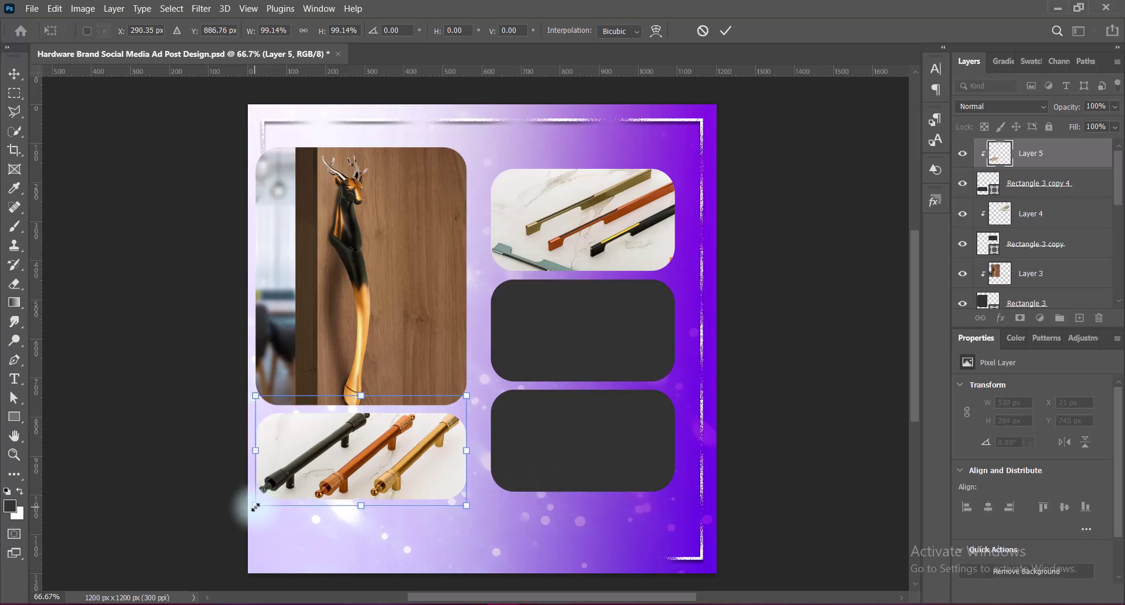
pyautogui.moveTo(255, 508); pyautogui.dragTo(259, 505)
pyautogui.moveTo(467, 394); pyautogui.dragTo(461, 399)
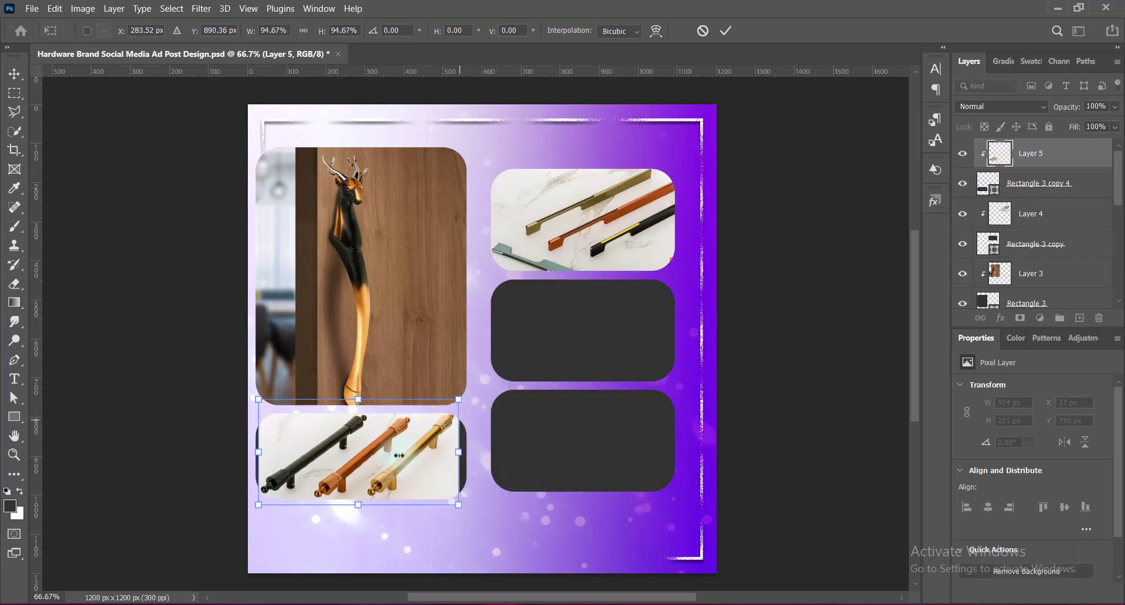
pyautogui.press('Return')
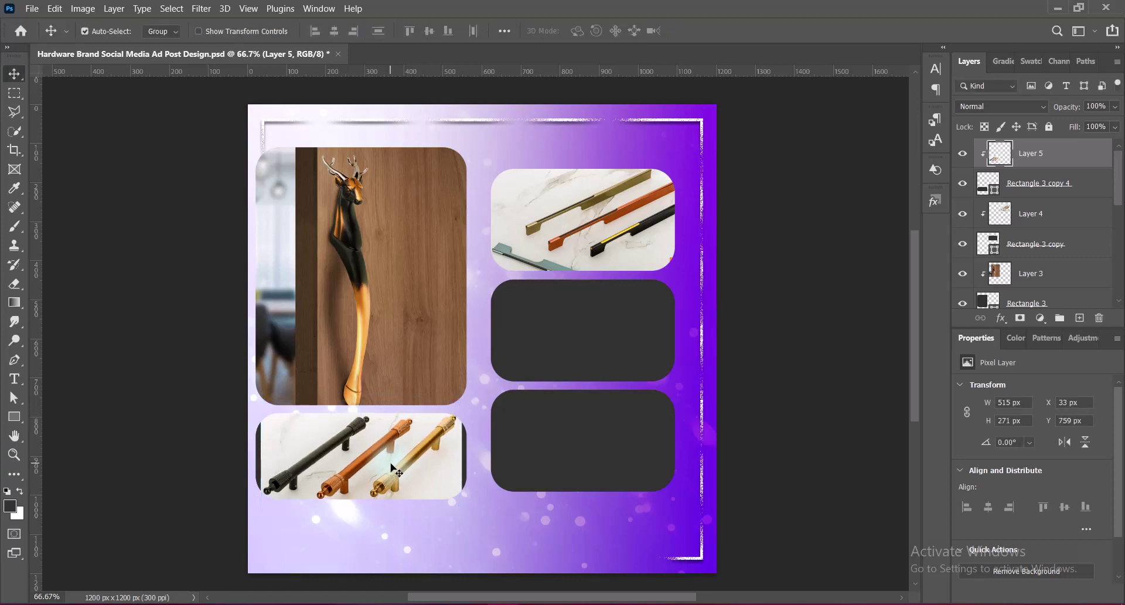
# Check the bottom-left box's fill colour, then paste the peacock-handle photo as Layer 6
pyautogui.doubleClick(988, 184)
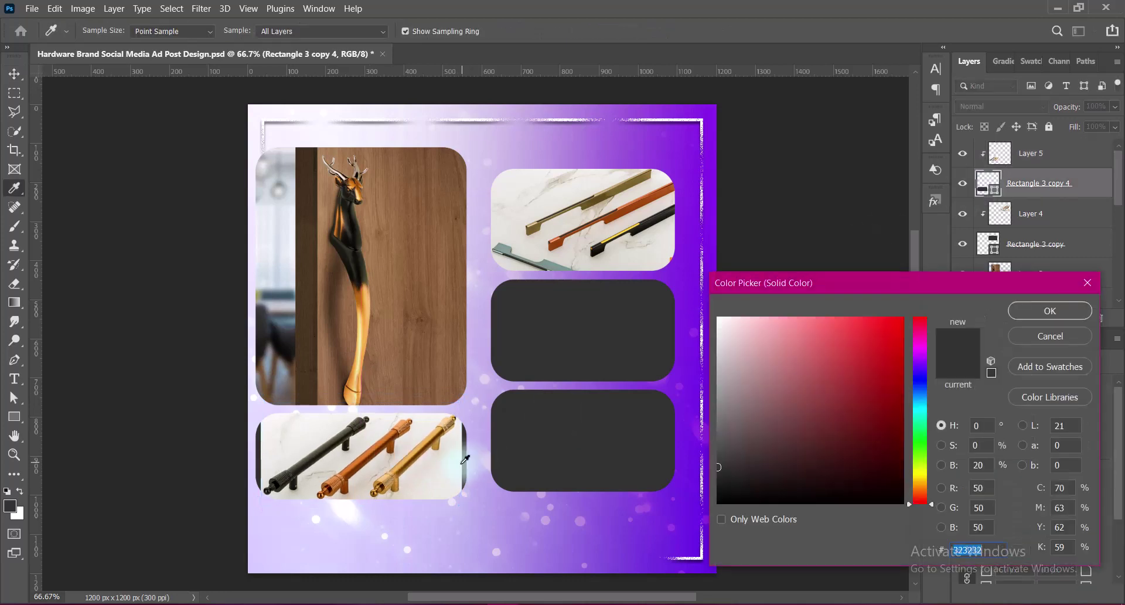
pyautogui.click(1041, 313)
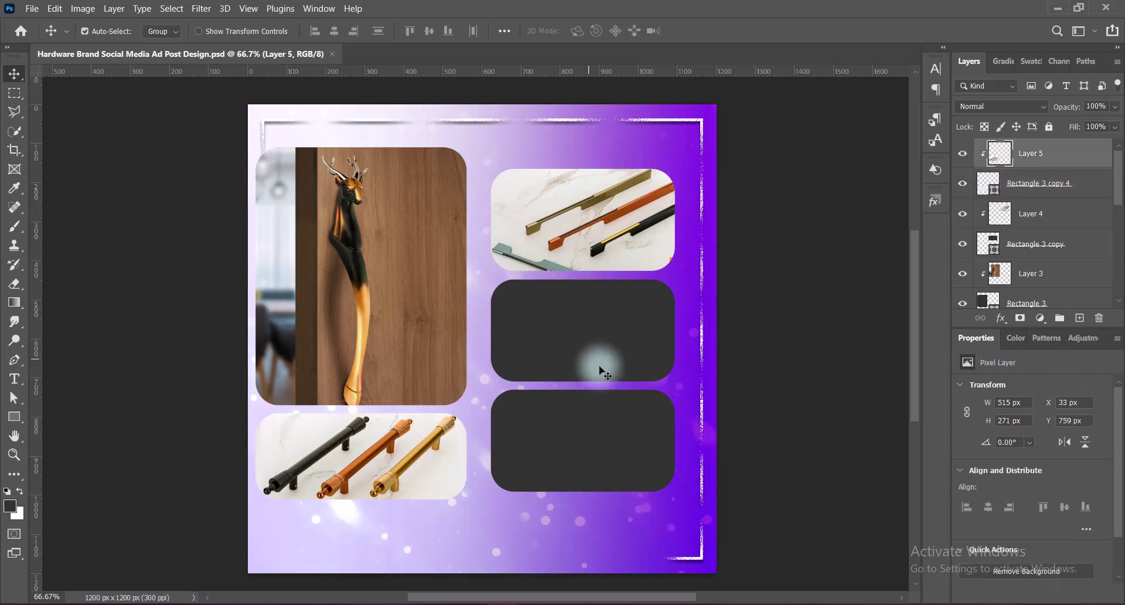
pyautogui.hotkey('ctrl', 'v')
# Reposition the peacock handle photo and boost its Vibrance
pyautogui.moveTo(601, 372); pyautogui.dragTo(622, 341)
pyautogui.click(82, 9)
pyautogui.click(252, 100)
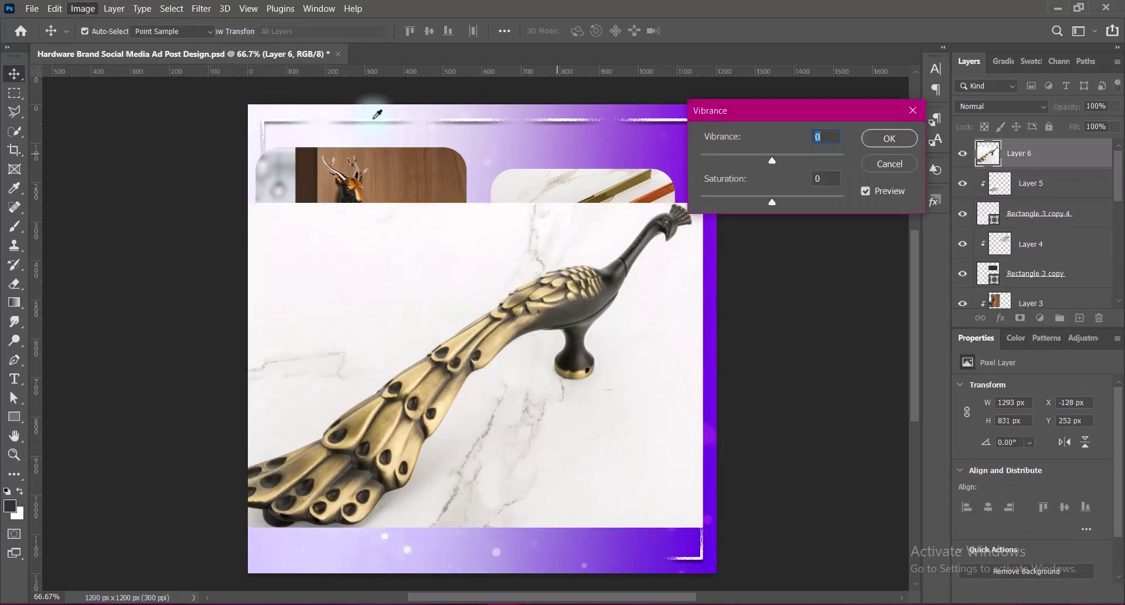
pyautogui.moveTo(772, 160); pyautogui.dragTo(808, 161)
pyautogui.click(889, 138)
# Apply the Hue/Saturation Increase Saturation preset to the peacock photo
pyautogui.click(82, 8)
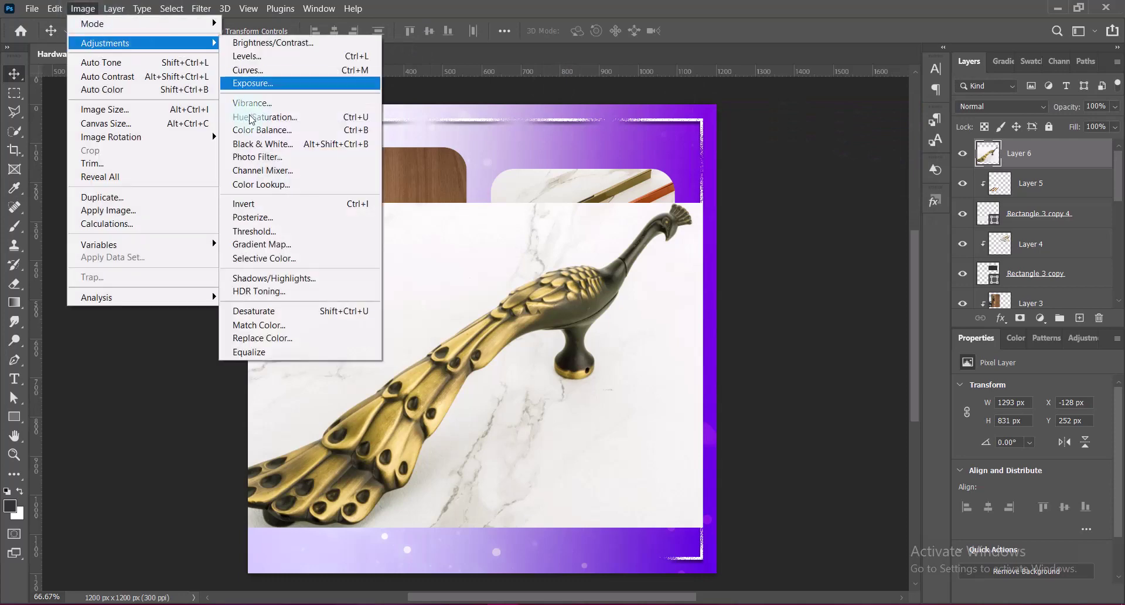
pyautogui.click(252, 114)
pyautogui.click(820, 92)
pyautogui.click(812, 161)
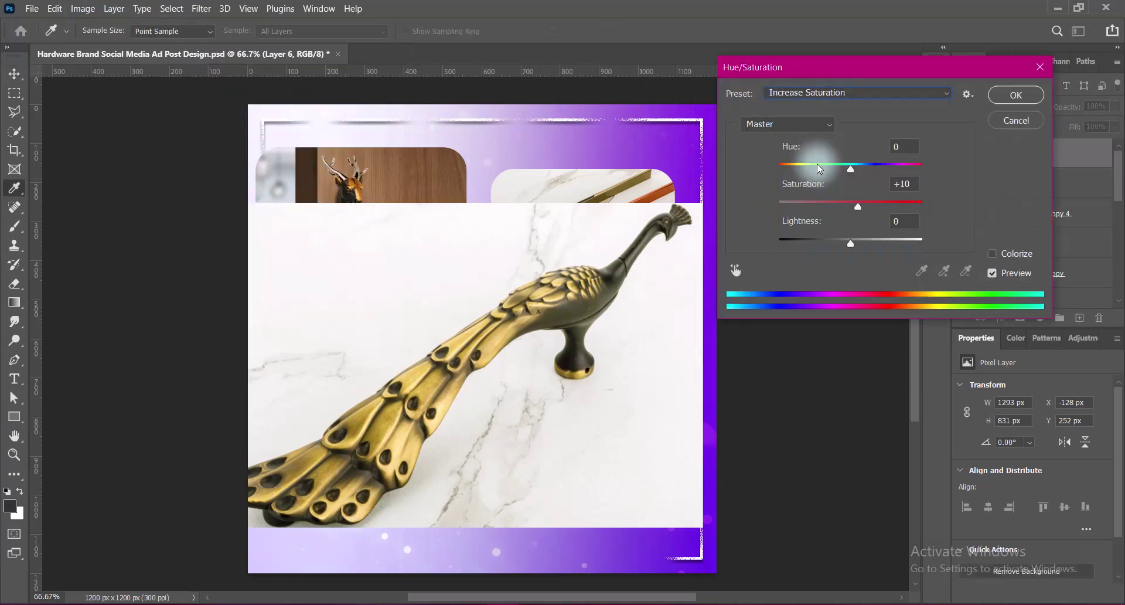
pyautogui.click(1015, 94)
# Convert Layer 6 to a smart object and clip it to Rectangle 3 copy 2
pyautogui.moveTo(505, 334)
pyautogui.mouseDown()
pyautogui.moveTo(550, 371)
pyautogui.moveTo(554, 409)
pyautogui.mouseUp()
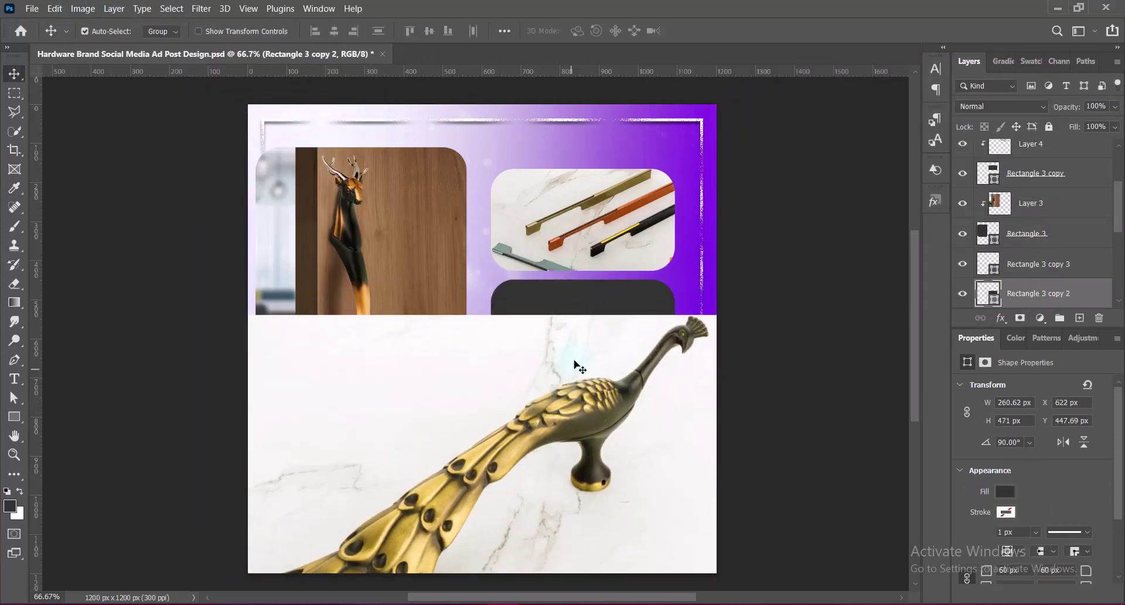
pyautogui.click(1059, 293)
pyautogui.scroll(5, 1052, 141)
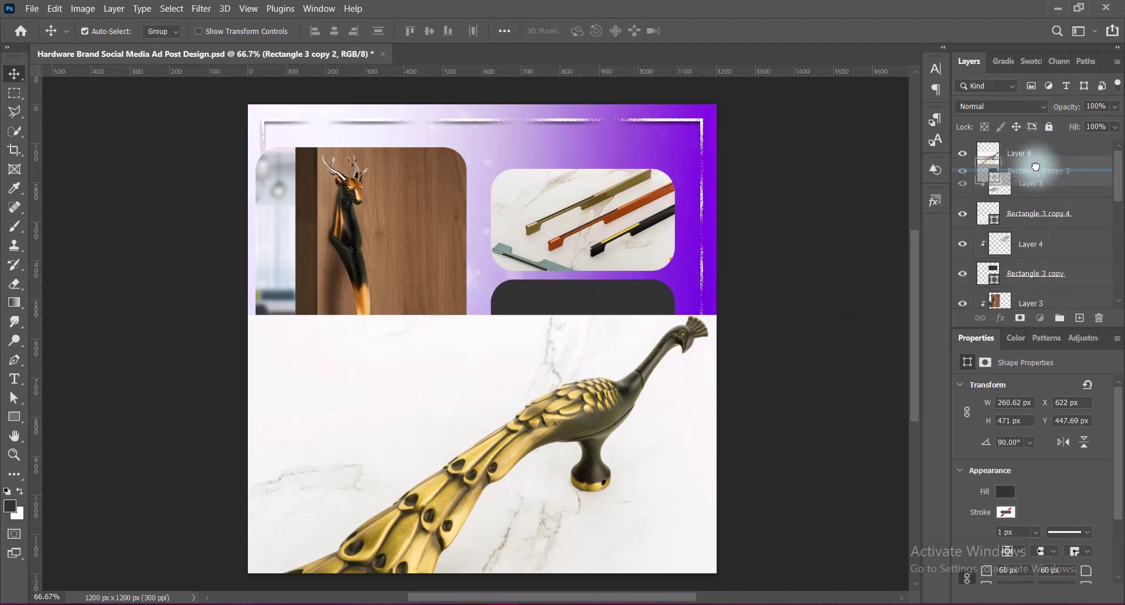
pyautogui.click(1020, 155)
pyautogui.rightClick(1019, 157)
pyautogui.click(867, 209)
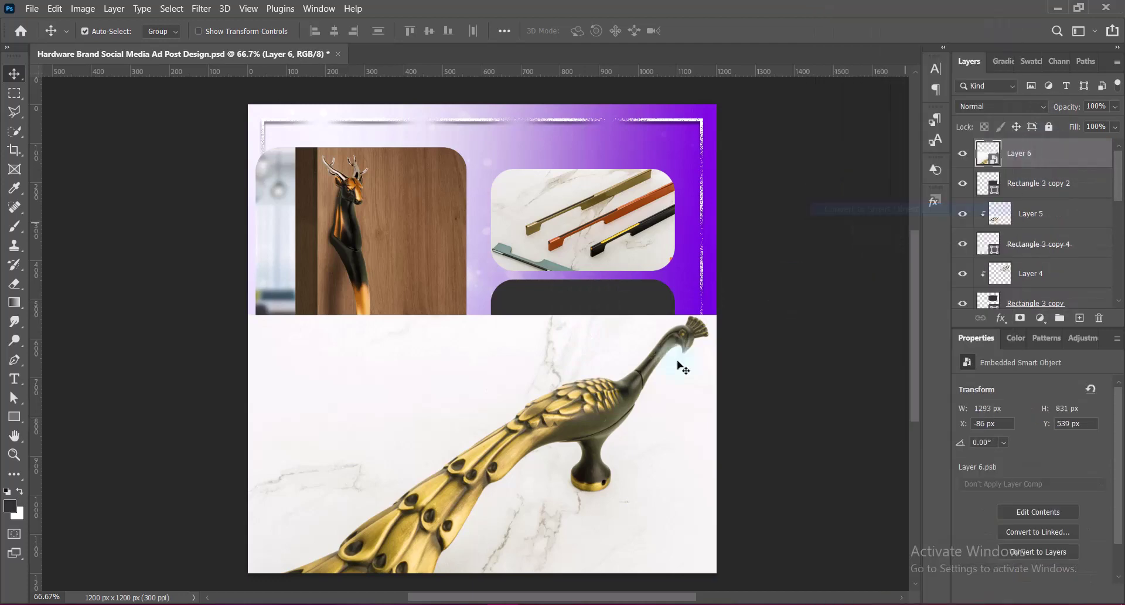
pyautogui.rightClick(1034, 157)
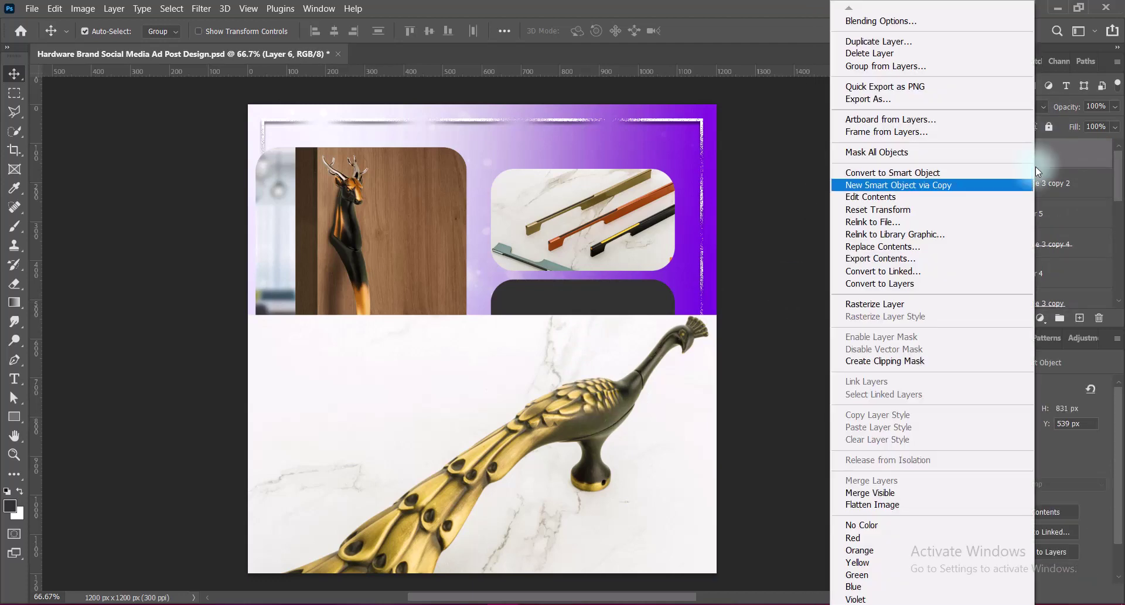
pyautogui.click(894, 362)
# Scale and position the peacock photo to about 418 x 269 px inside the middle-right box
pyautogui.hotkey('ctrl', 't')
pyautogui.moveTo(559, 462); pyautogui.dragTo(604, 364)
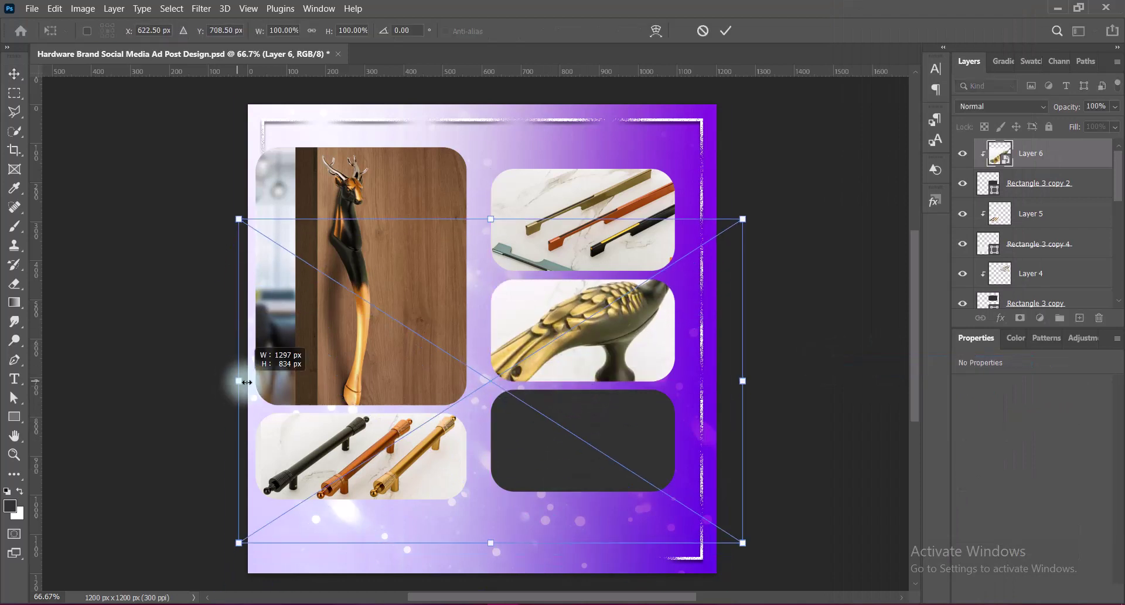
pyautogui.moveTo(250, 378); pyautogui.dragTo(427, 383)
pyautogui.moveTo(742, 480); pyautogui.dragTo(708, 436)
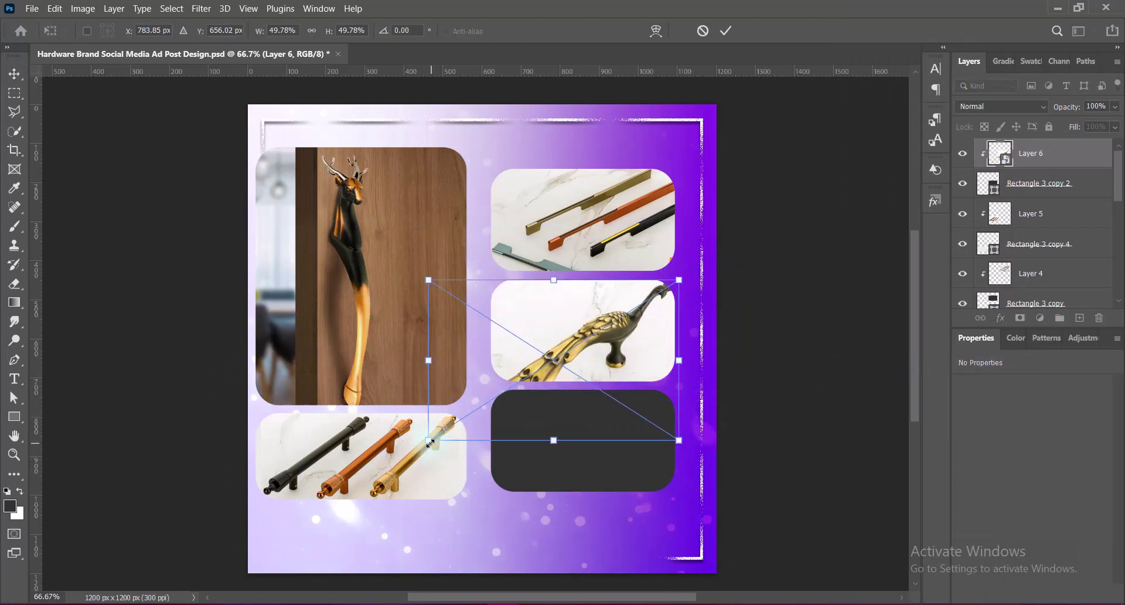
pyautogui.moveTo(432, 438)
pyautogui.mouseDown()
pyautogui.moveTo(461, 403)
pyautogui.moveTo(490, 401)
pyautogui.mouseUp()
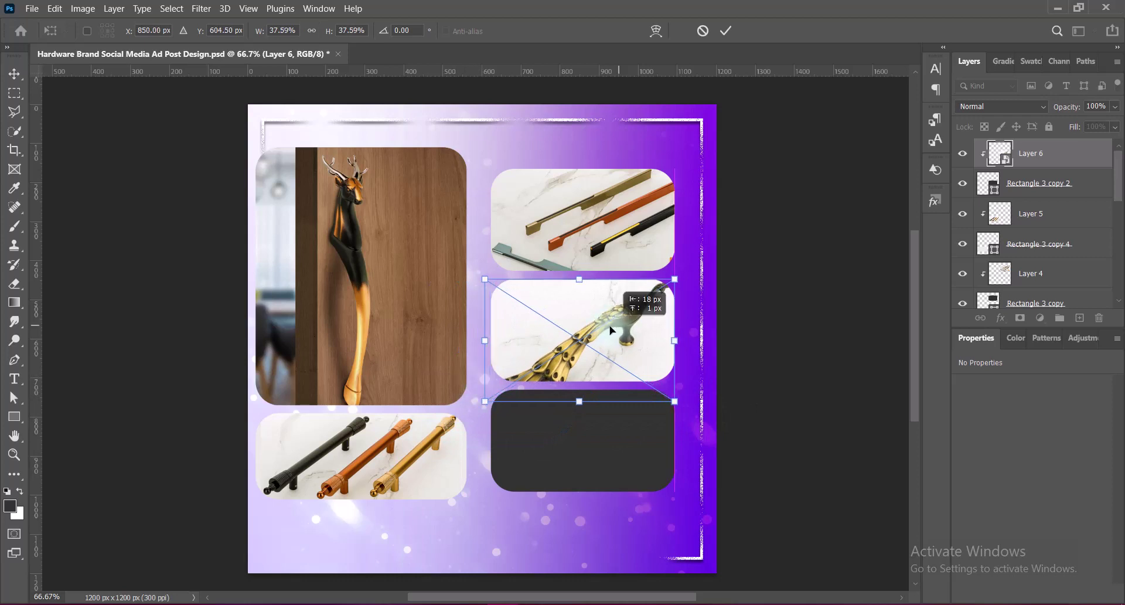
pyautogui.moveTo(620, 328); pyautogui.dragTo(613, 327)
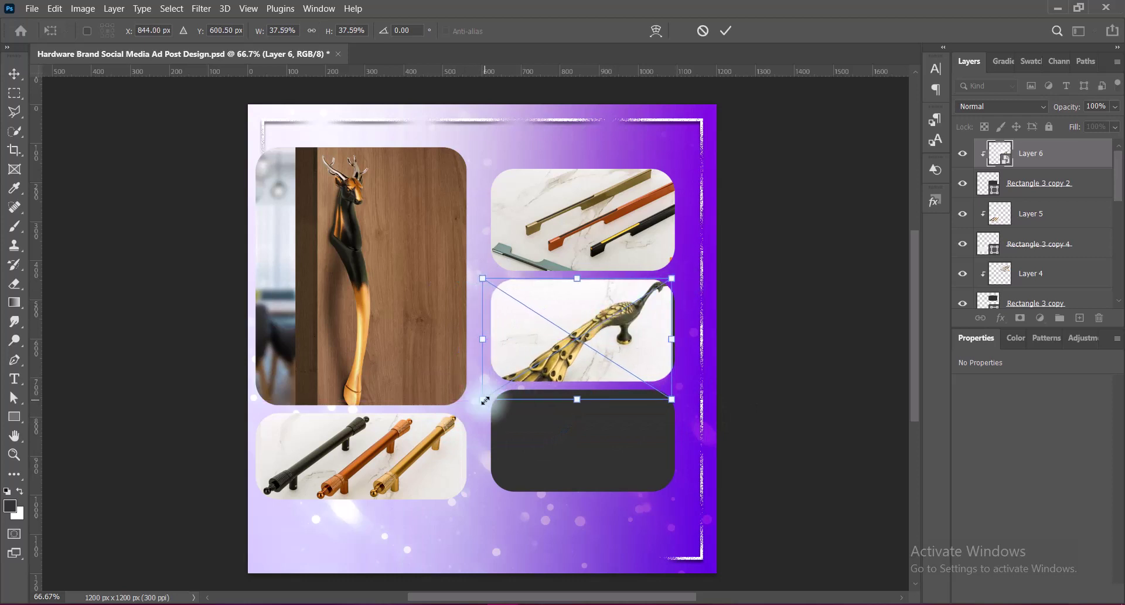
pyautogui.moveTo(485, 401); pyautogui.dragTo(492, 393)
pyautogui.moveTo(671, 278); pyautogui.dragTo(666, 283)
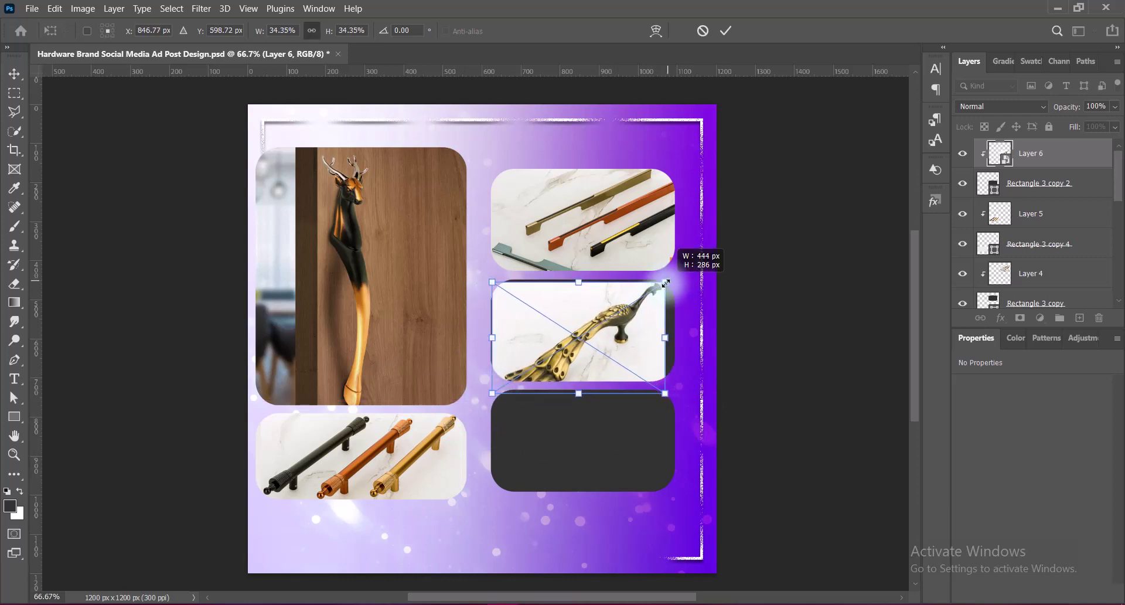
pyautogui.press('Up')
pyautogui.press('Up')
pyautogui.press('Up')
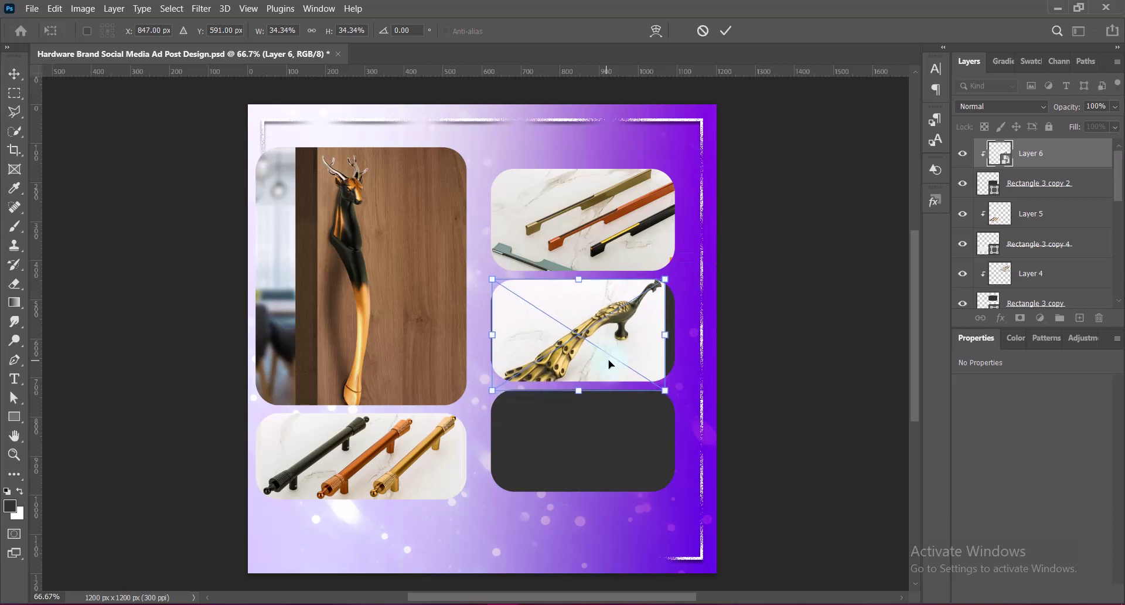
pyautogui.moveTo(492, 391); pyautogui.dragTo(499, 382)
pyautogui.press('Return')
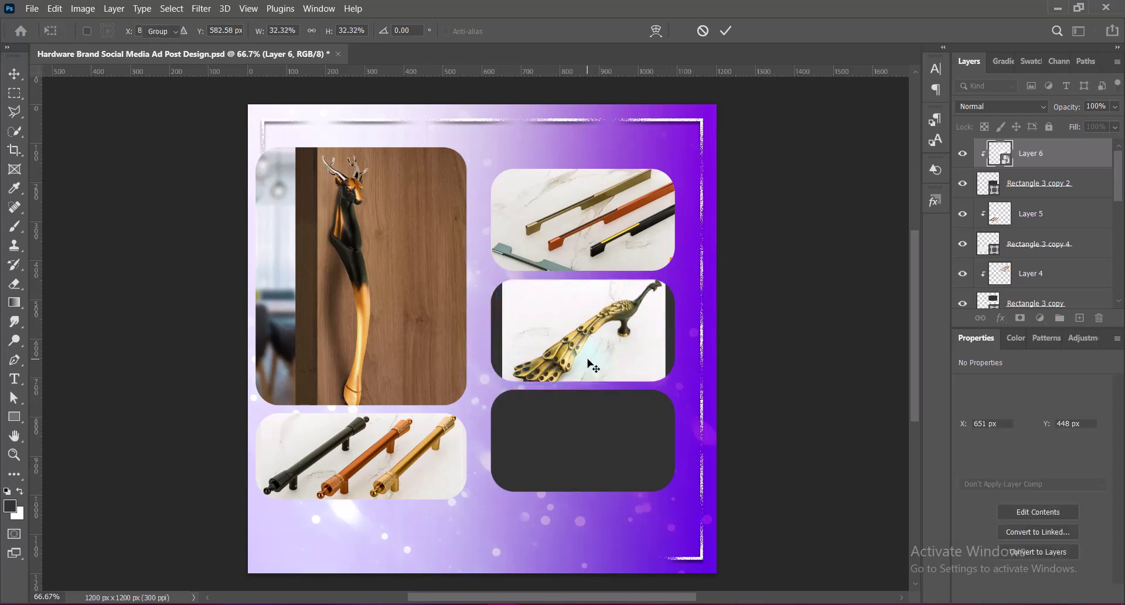
# Refill the box with near-white sampled from the photo background, then nudge the photo
pyautogui.doubleClick(988, 183)
pyautogui.click(665, 351)
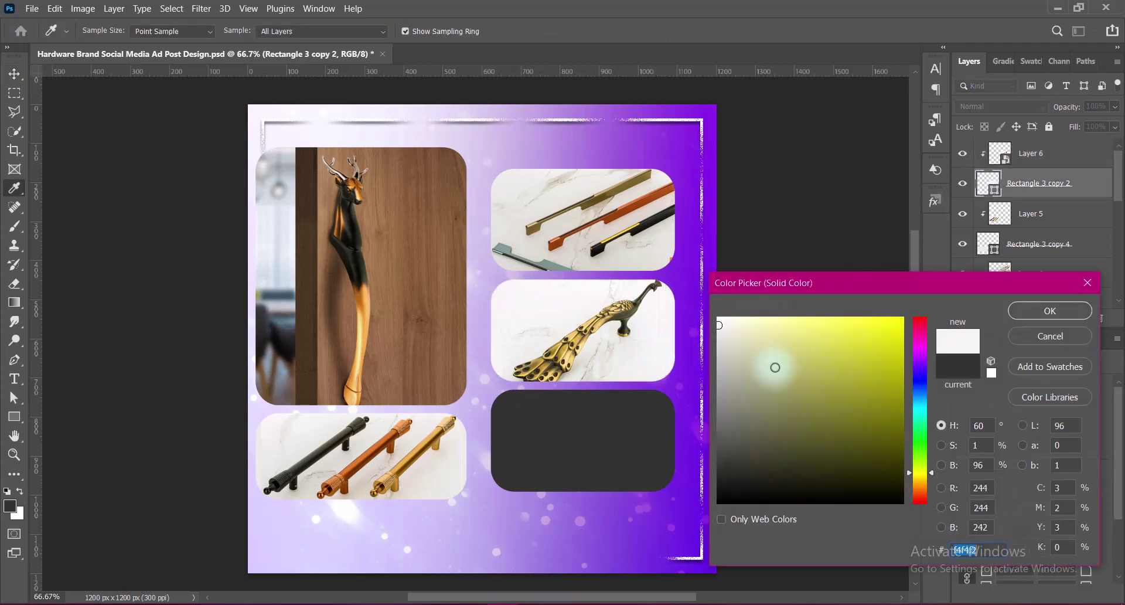
pyautogui.click(1049, 311)
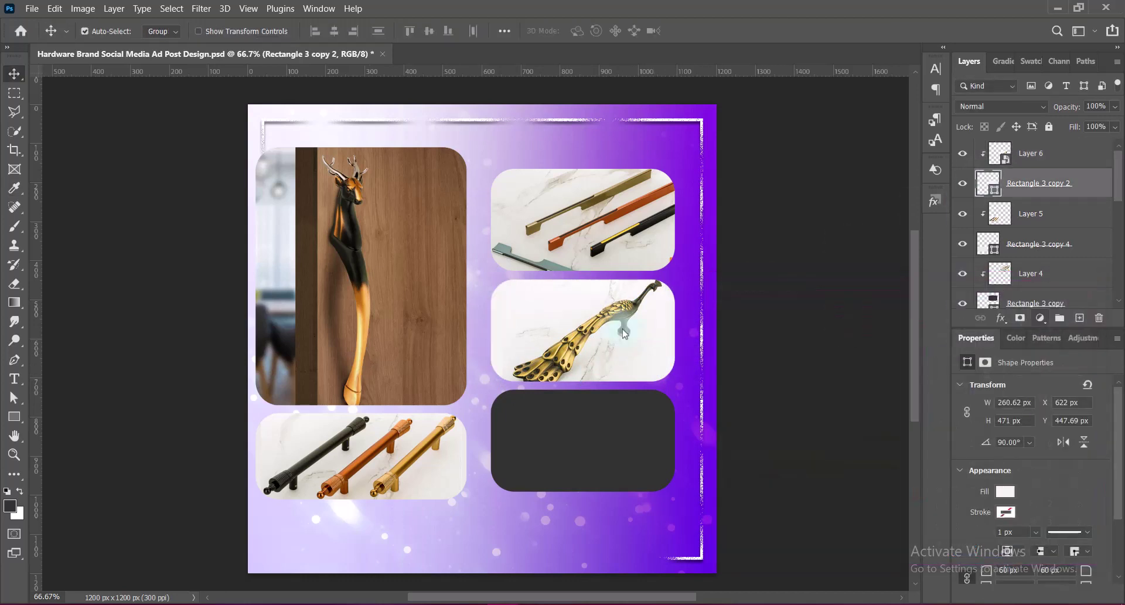
pyautogui.click(589, 331)
pyautogui.moveTo(597, 337); pyautogui.dragTo(591, 334)
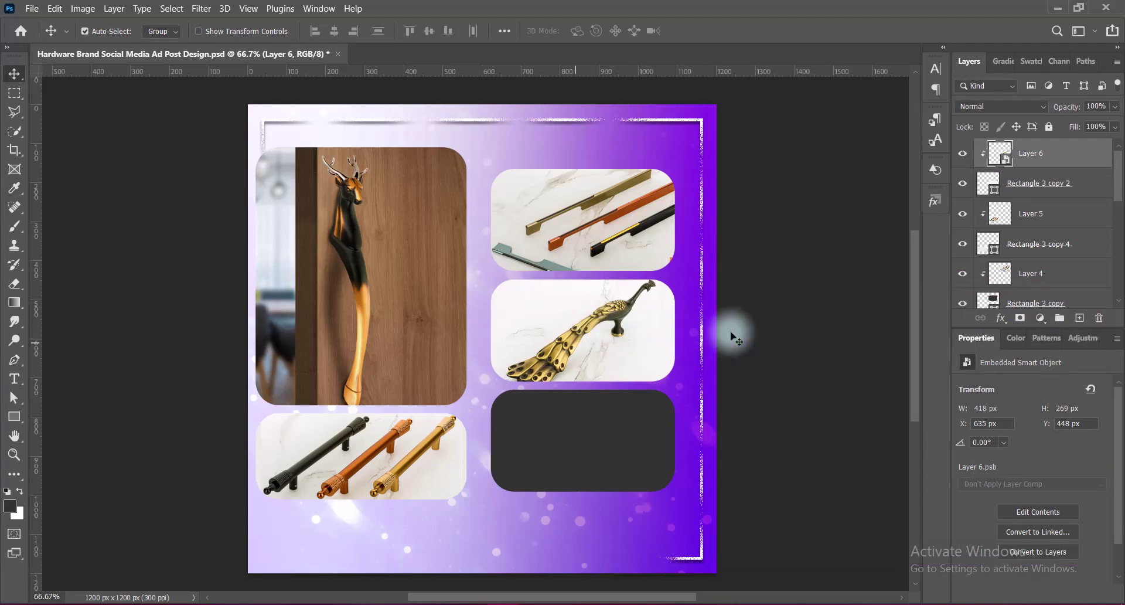
# Paste the flat handles photo and raise its Vibrance to +100
pyautogui.hotkey('ctrl', 'v')
pyautogui.click(83, 8)
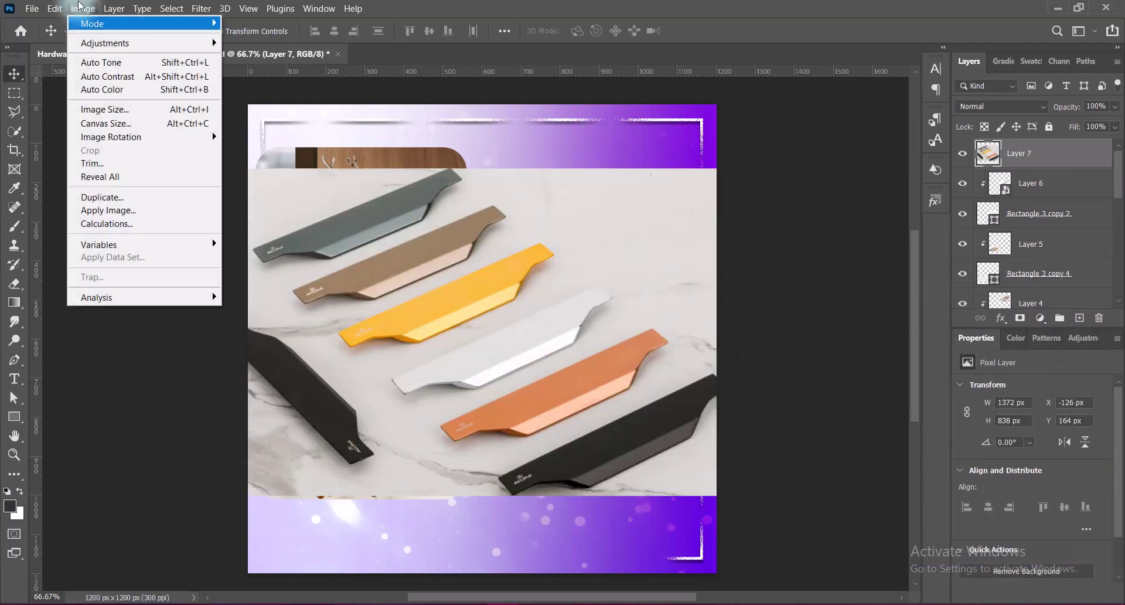
pyautogui.click(404, 100)
pyautogui.moveTo(772, 160); pyautogui.dragTo(779, 161)
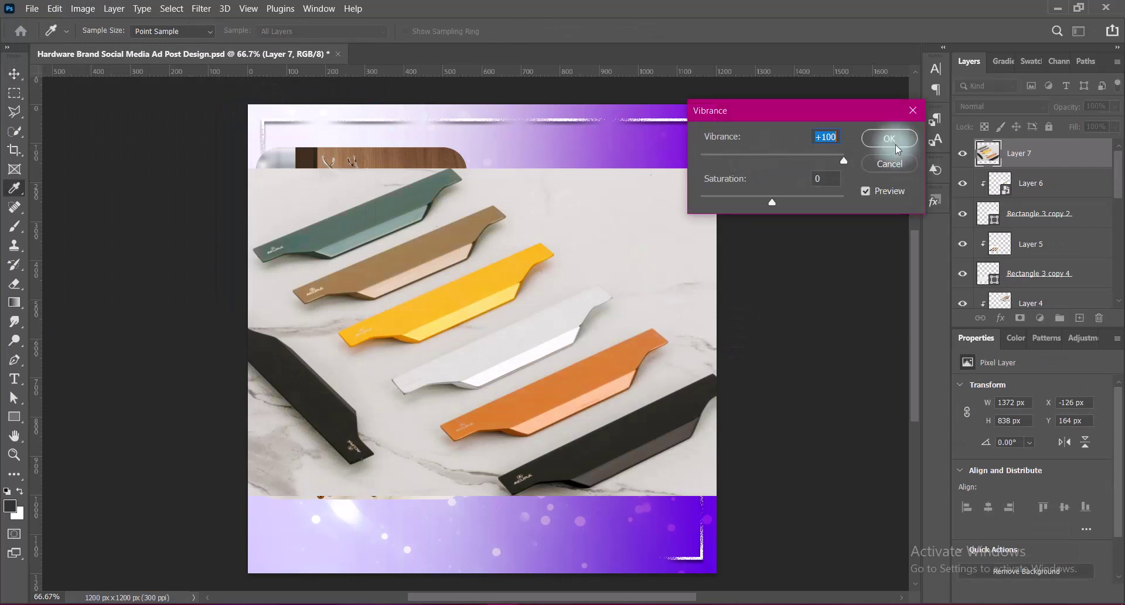
pyautogui.click(890, 139)
# Apply the Hue/Saturation Strong Saturation preset to the handles photo
pyautogui.click(83, 8)
pyautogui.click(265, 117)
pyautogui.click(867, 94)
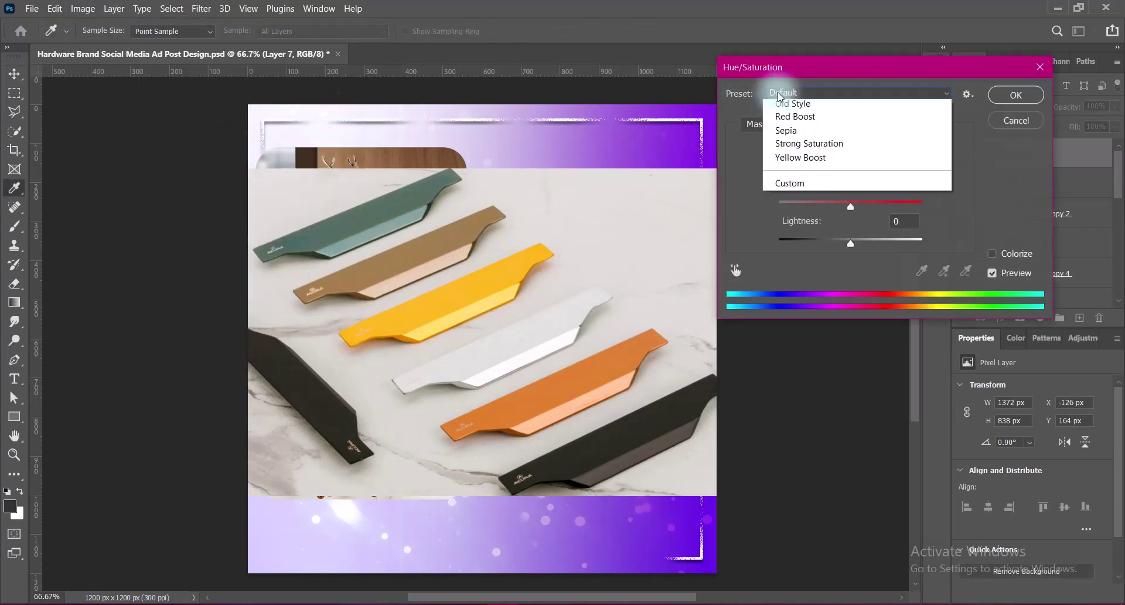
pyautogui.click(820, 143)
pyautogui.click(1014, 93)
# Shrink the handles photo, move the bottom-right box layer beneath it, and clip it
pyautogui.hotkey('ctrl', 't')
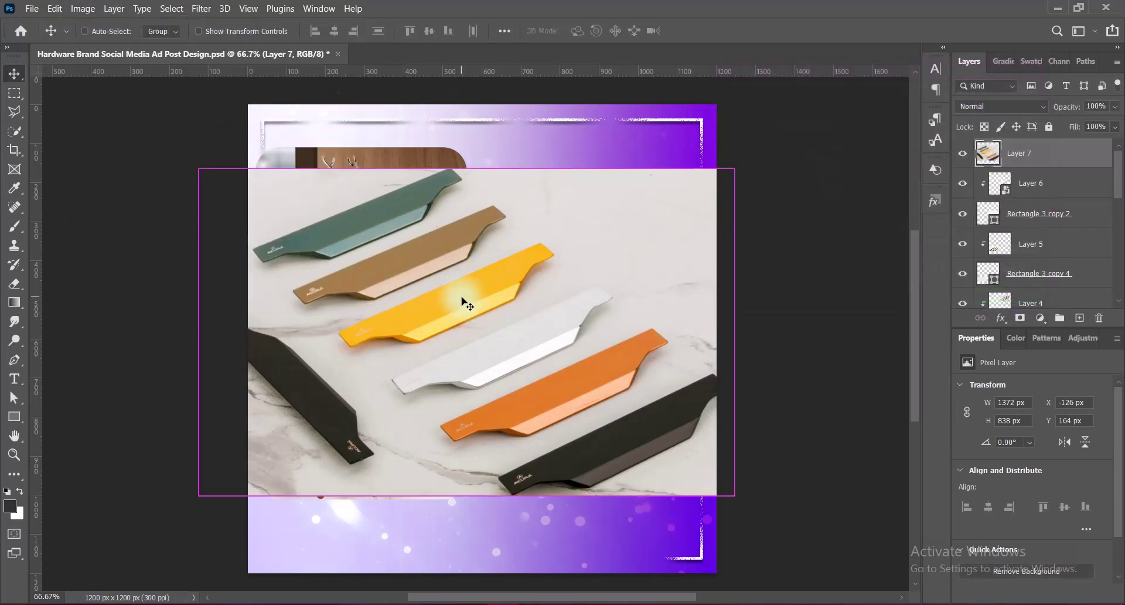
pyautogui.moveTo(467, 169); pyautogui.dragTo(467, 294)
pyautogui.press('Return')
pyautogui.click(652, 445)
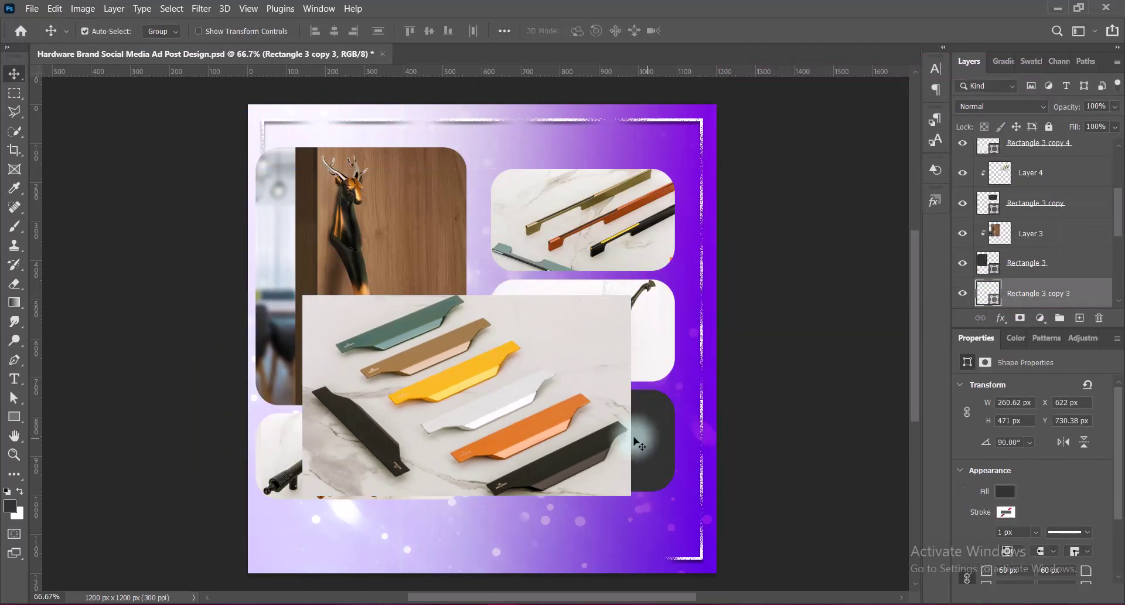
pyautogui.moveTo(1023, 293)
pyautogui.mouseDown()
pyautogui.moveTo(1033, 135)
pyautogui.moveTo(1030, 146)
pyautogui.mouseUp()
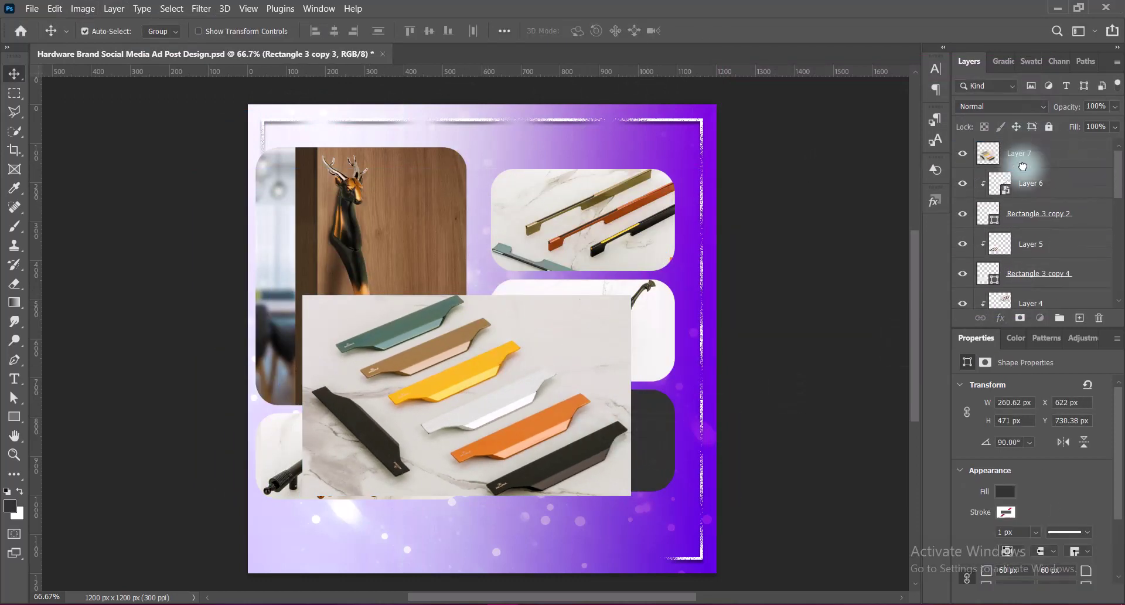
pyautogui.click(1023, 164)
pyautogui.rightClick(1023, 168)
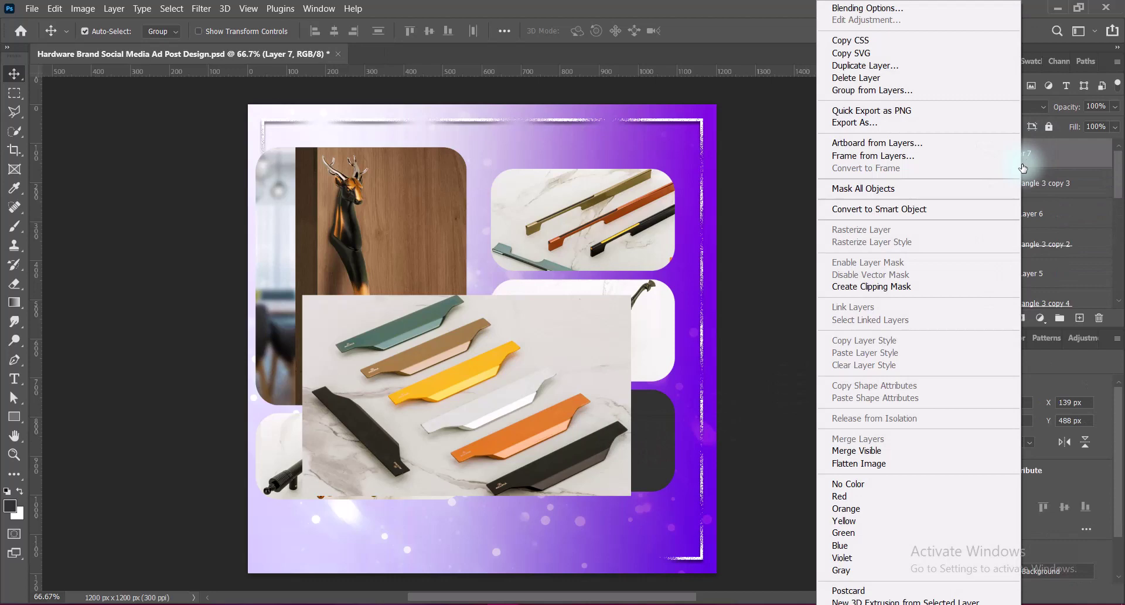
pyautogui.click(901, 286)
# Scale and position Layer 7 to 480 x 293 px inside the bottom-right box
pyautogui.hotkey('ctrl', 't')
pyautogui.moveTo(477, 427); pyautogui.dragTo(588, 459)
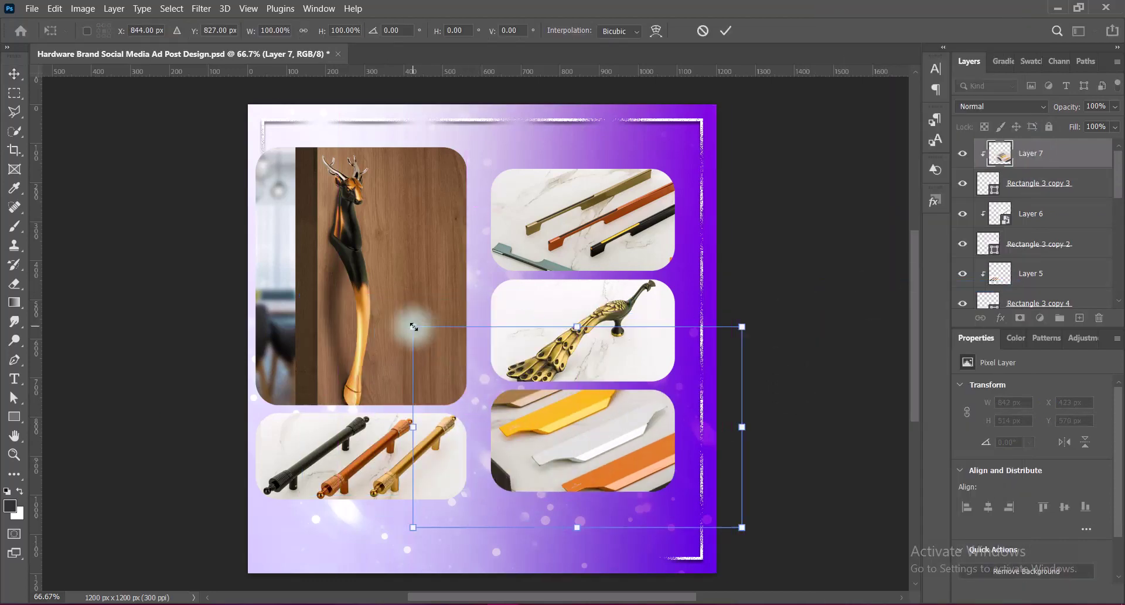
pyautogui.moveTo(413, 327); pyautogui.dragTo(489, 383)
pyautogui.moveTo(742, 527); pyautogui.dragTo(676, 505)
pyautogui.moveTo(555, 443); pyautogui.dragTo(555, 440)
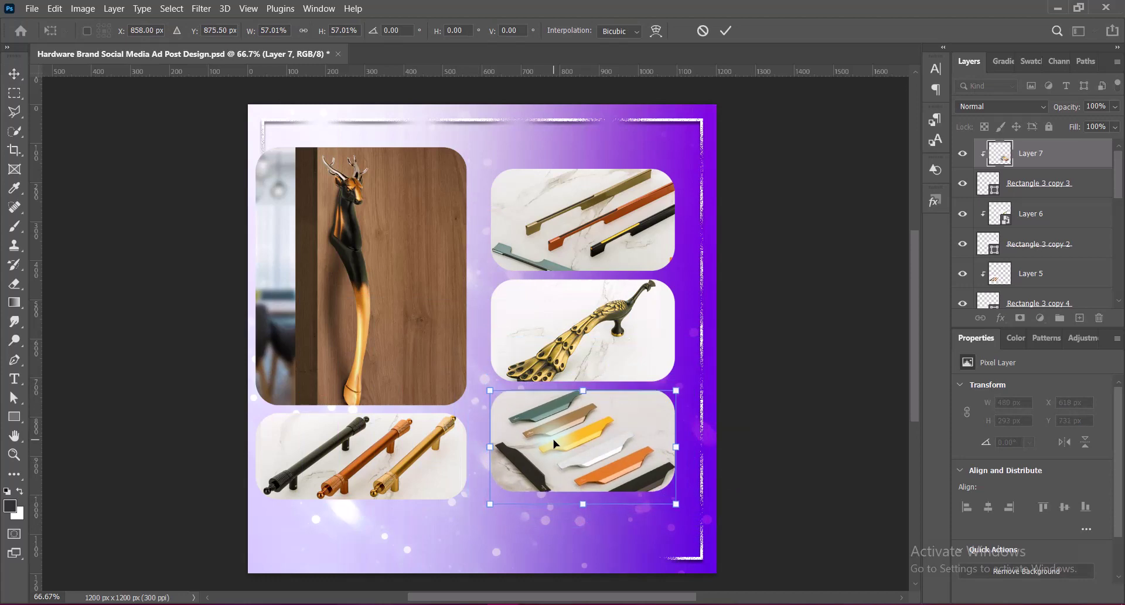
pyautogui.click(773, 456)
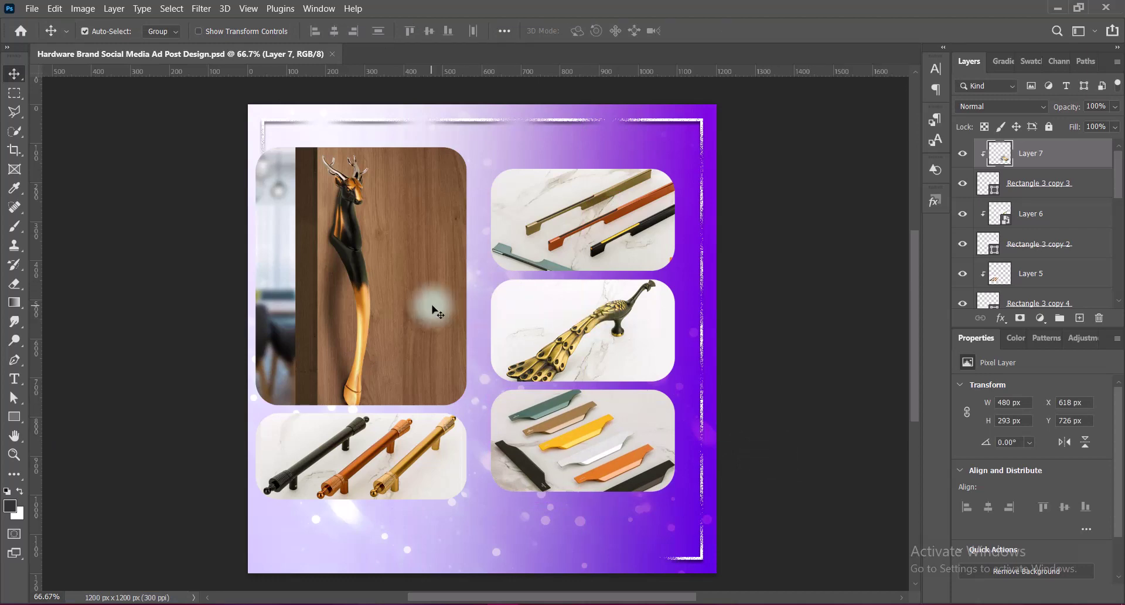
# Give Rectangle 3 a white drop shadow: 100% opacity, 0 px distance, 21% spread, 24 px size
pyautogui.scroll(-1, 1107, 214)
pyautogui.rightClick(1002, 235)
pyautogui.click(1007, 242)
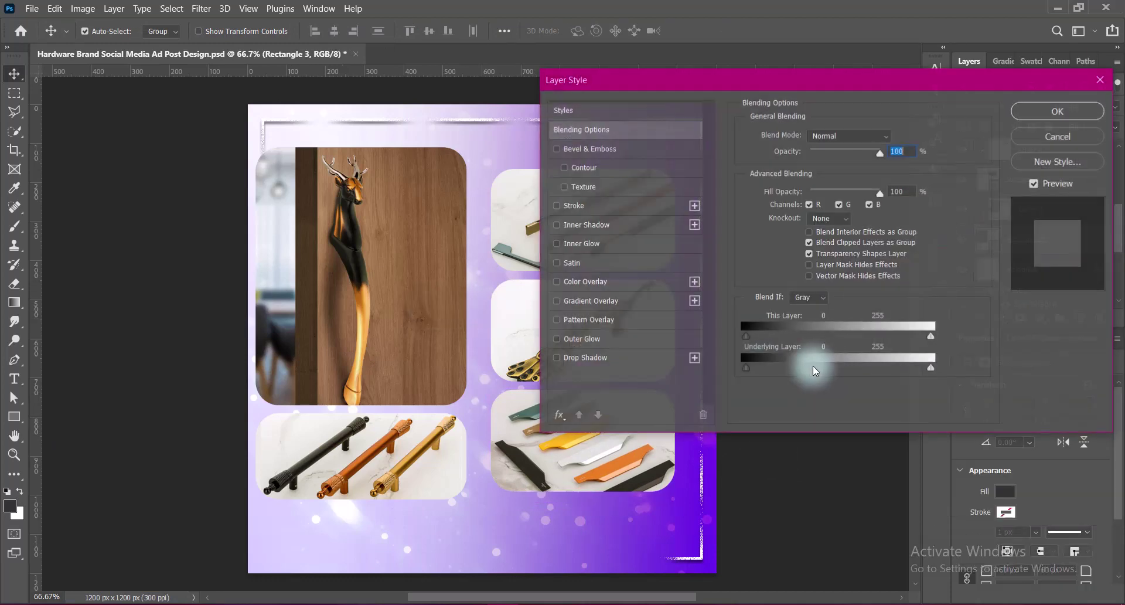
pyautogui.click(558, 359)
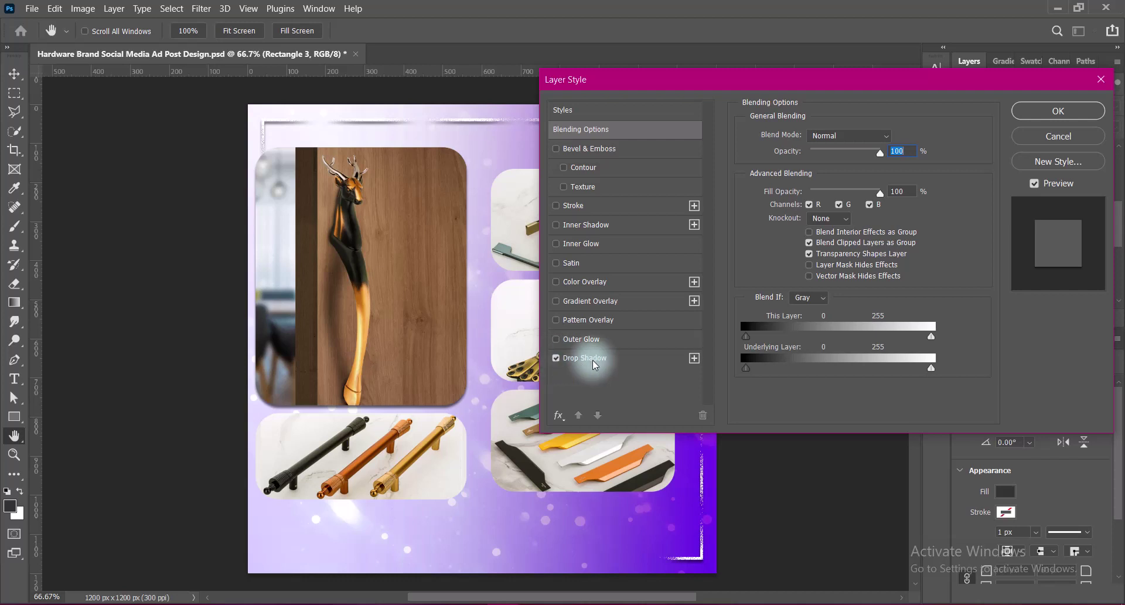
pyautogui.click(893, 136)
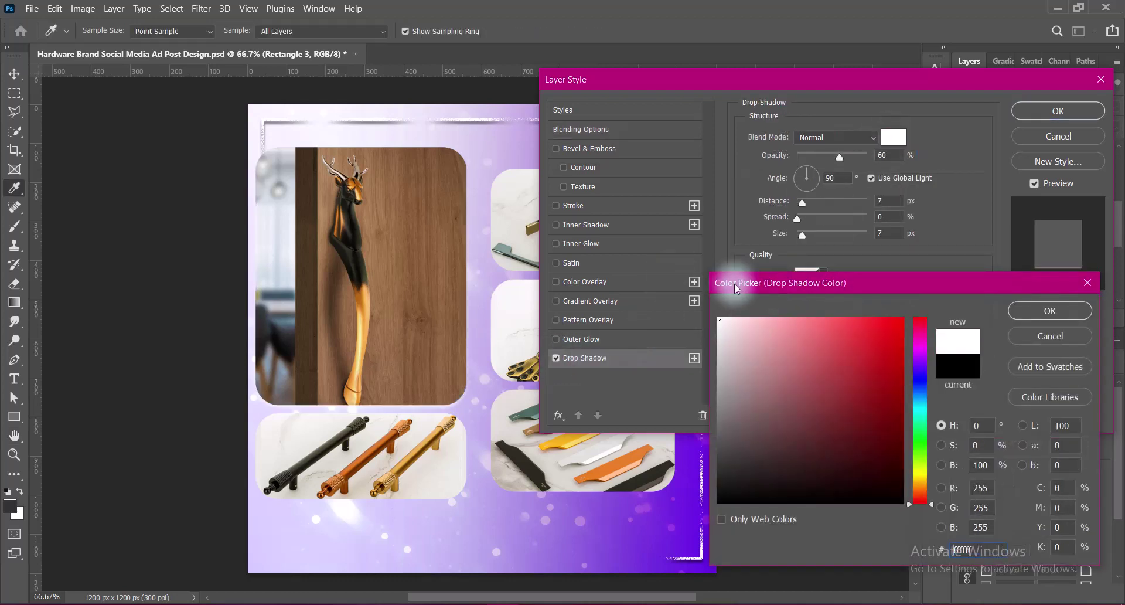
pyautogui.click(1050, 310)
pyautogui.moveTo(802, 202); pyautogui.dragTo(793, 203)
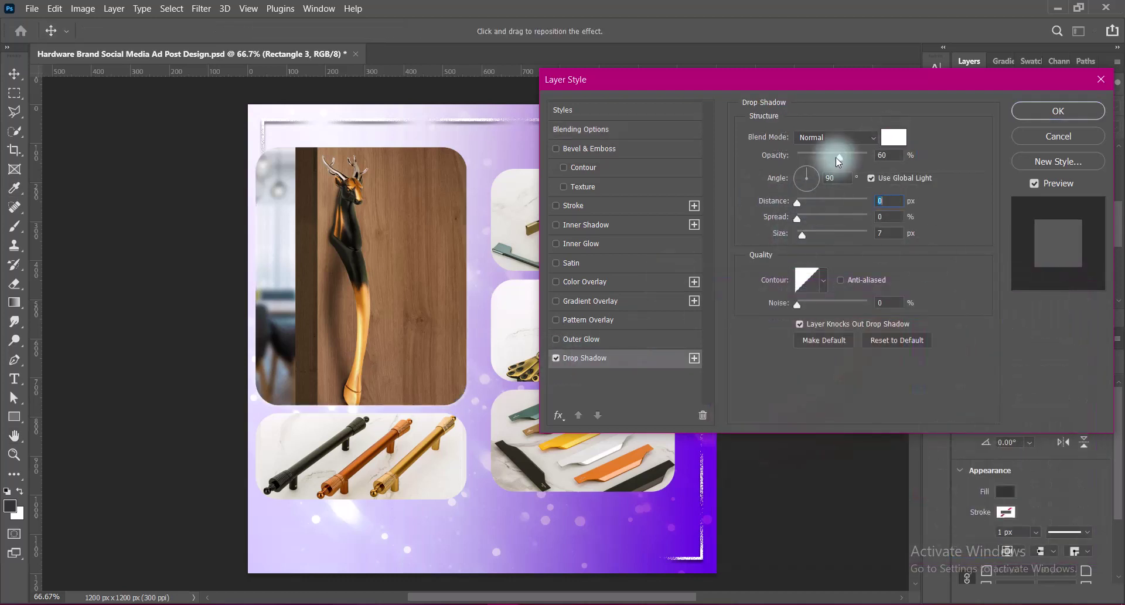
pyautogui.moveTo(838, 157); pyautogui.dragTo(944, 152)
pyautogui.moveTo(803, 234); pyautogui.dragTo(809, 233)
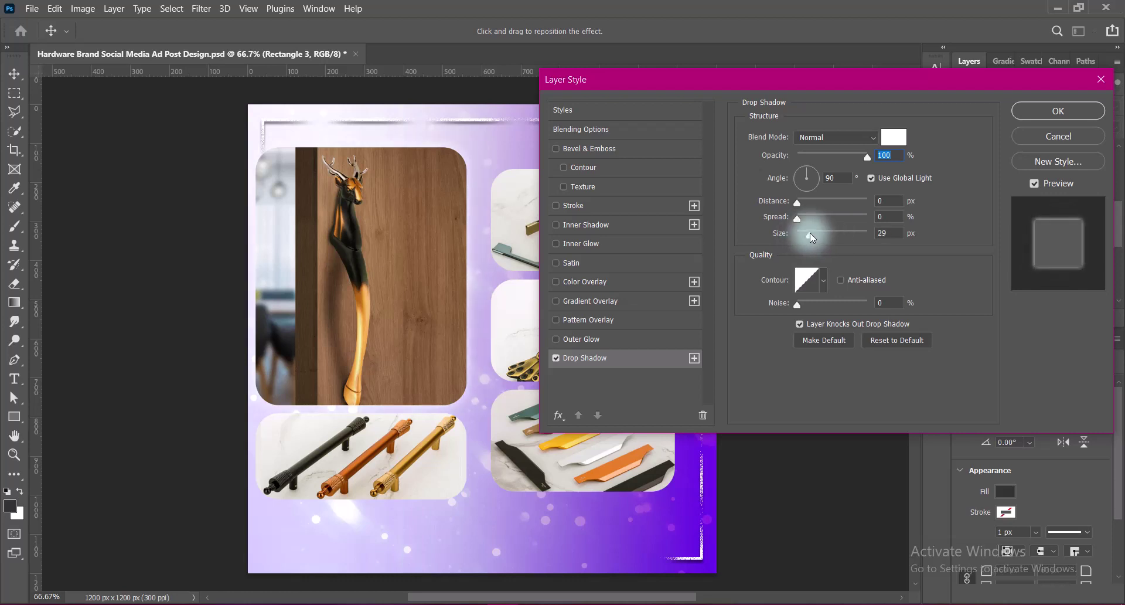
pyautogui.doubleClick(883, 233)
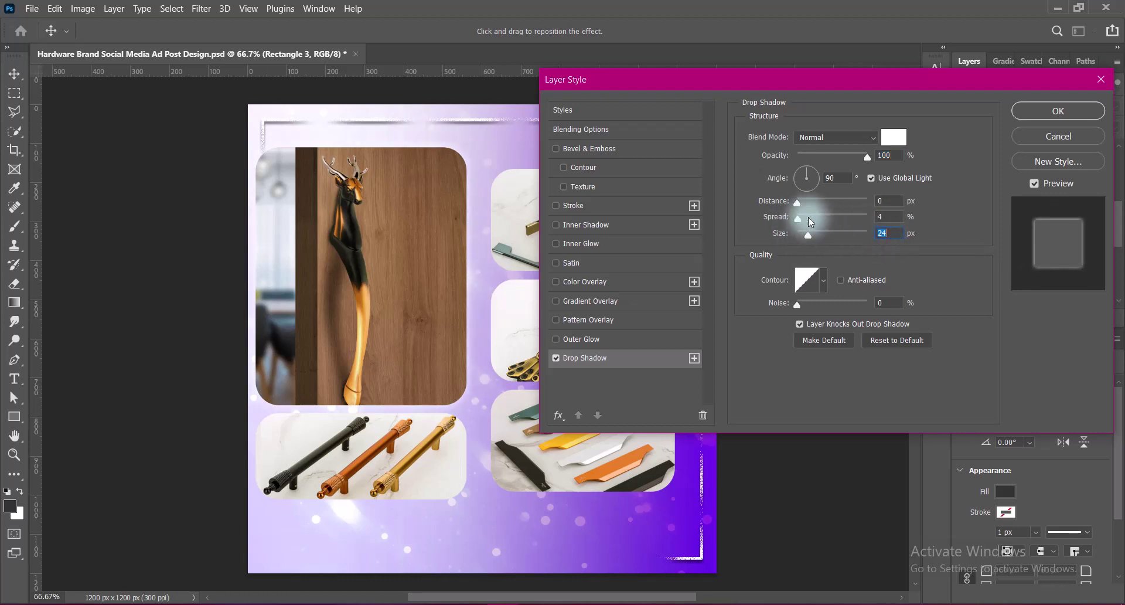
pyautogui.click(811, 218)
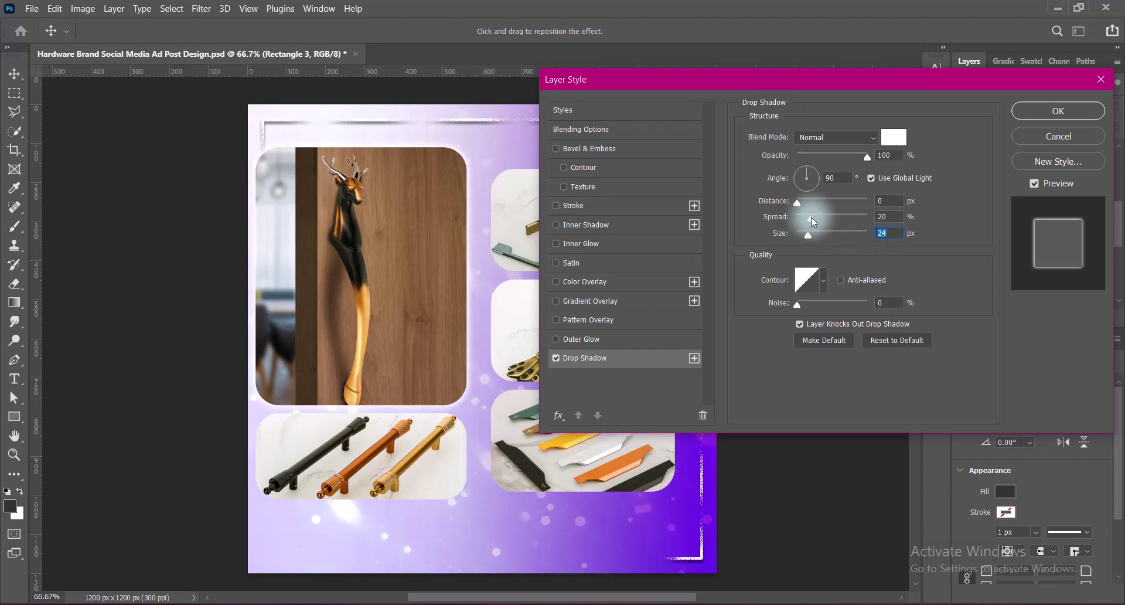
pyautogui.click(1053, 119)
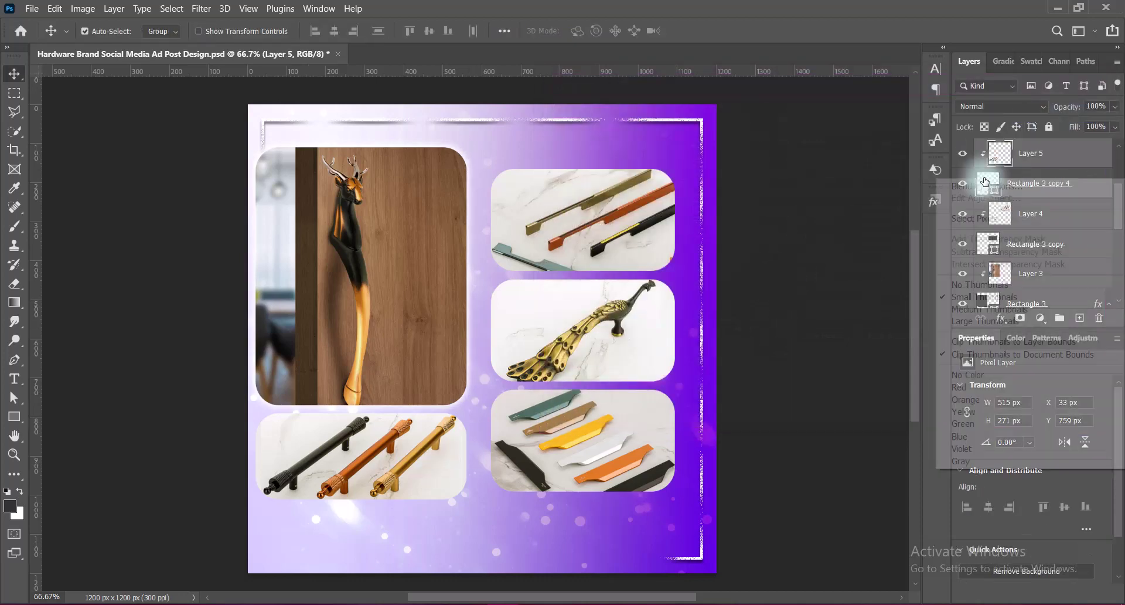
# Give Rectangle 3 copy 4 a black drop shadow with 0% spread
pyautogui.doubleClick(1078, 179)
pyautogui.click(556, 358)
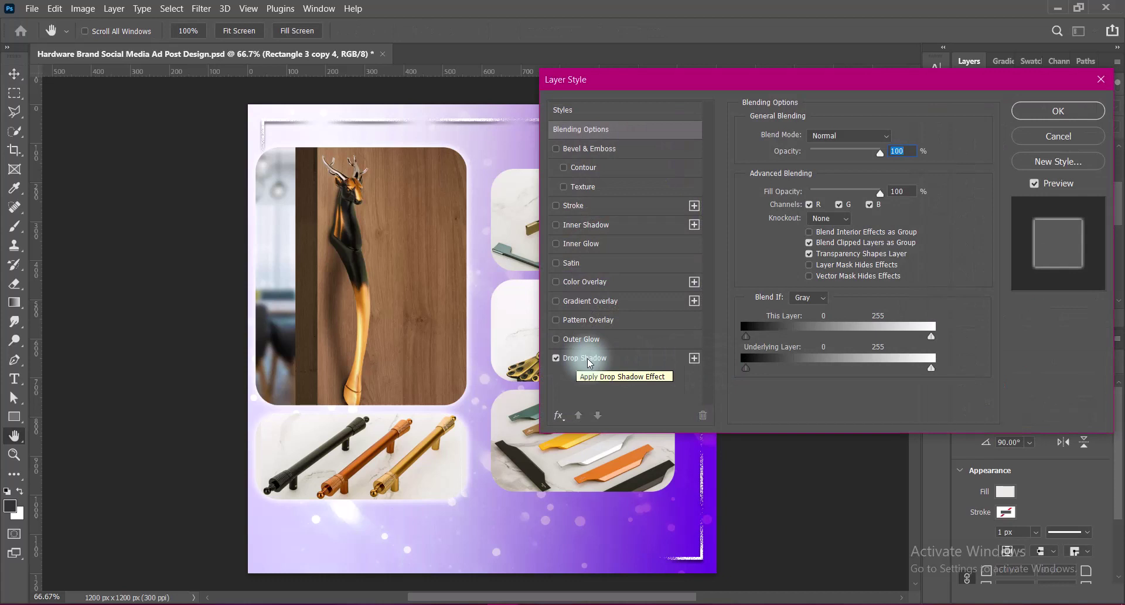
pyautogui.click(589, 359)
pyautogui.click(894, 136)
pyautogui.click(716, 563)
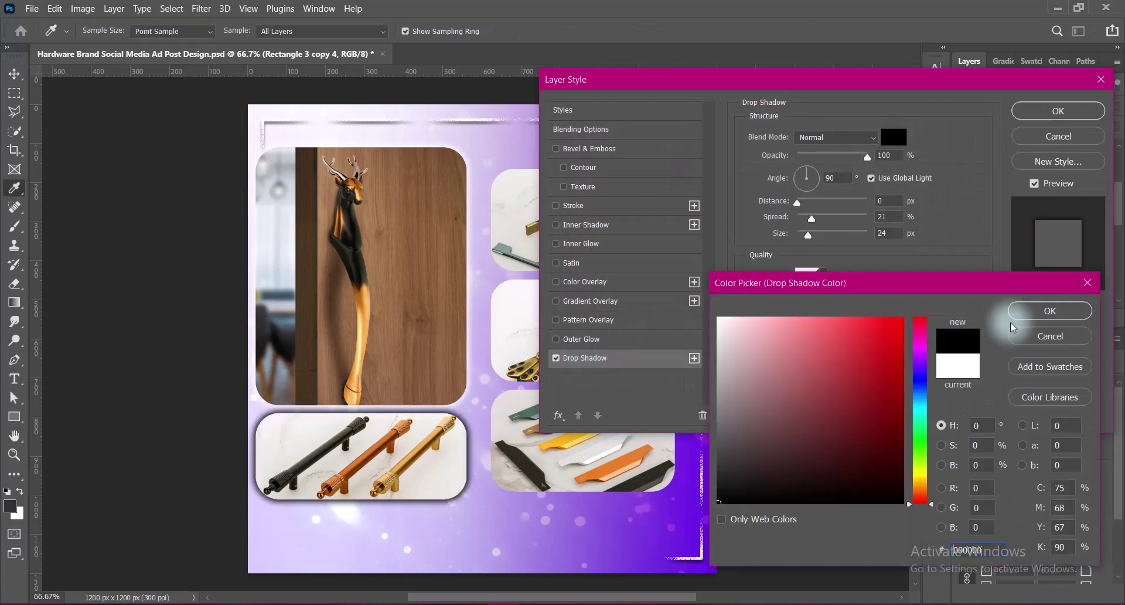
pyautogui.click(1012, 311)
pyautogui.moveTo(811, 219); pyautogui.dragTo(751, 220)
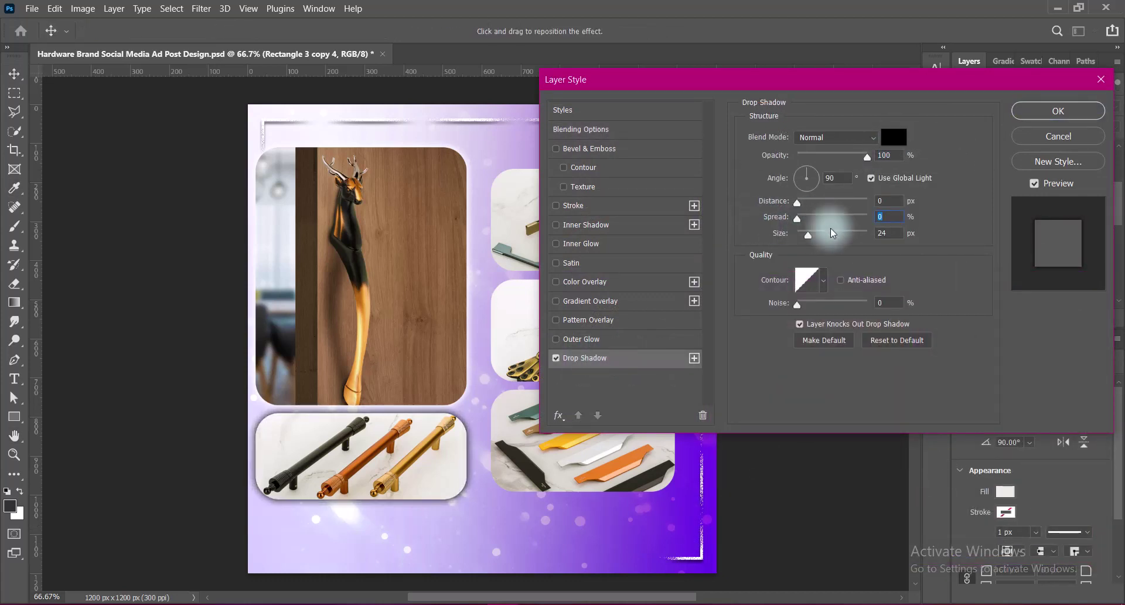
pyautogui.click(881, 235)
pyautogui.click(1058, 110)
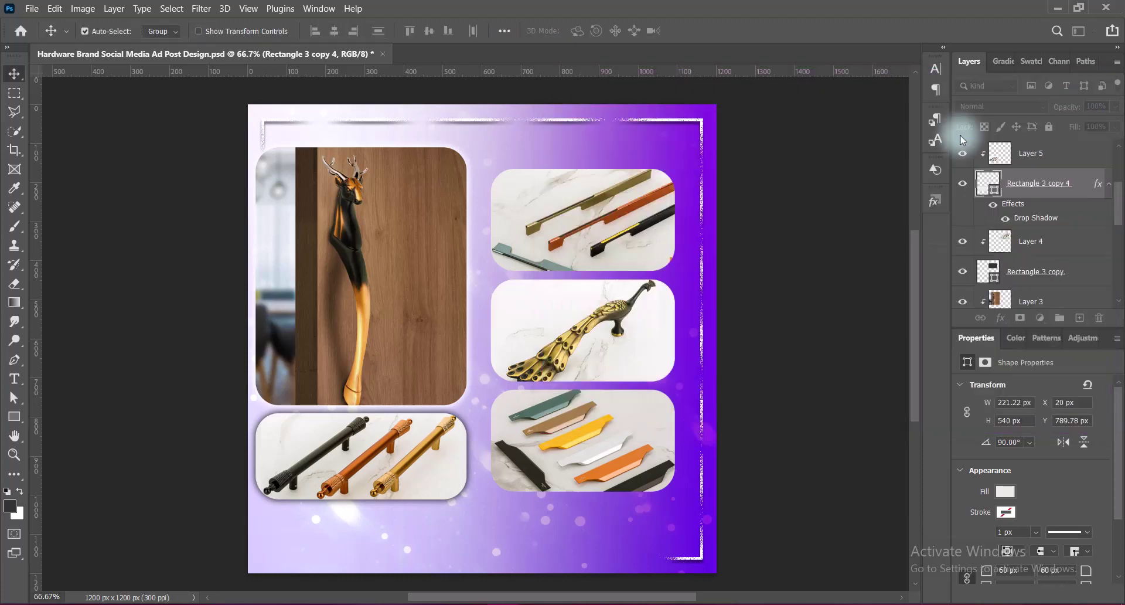
# Add the black drop shadow to Rectangle 3 copy and the next box
pyautogui.click(609, 230)
pyautogui.rightClick(984, 262)
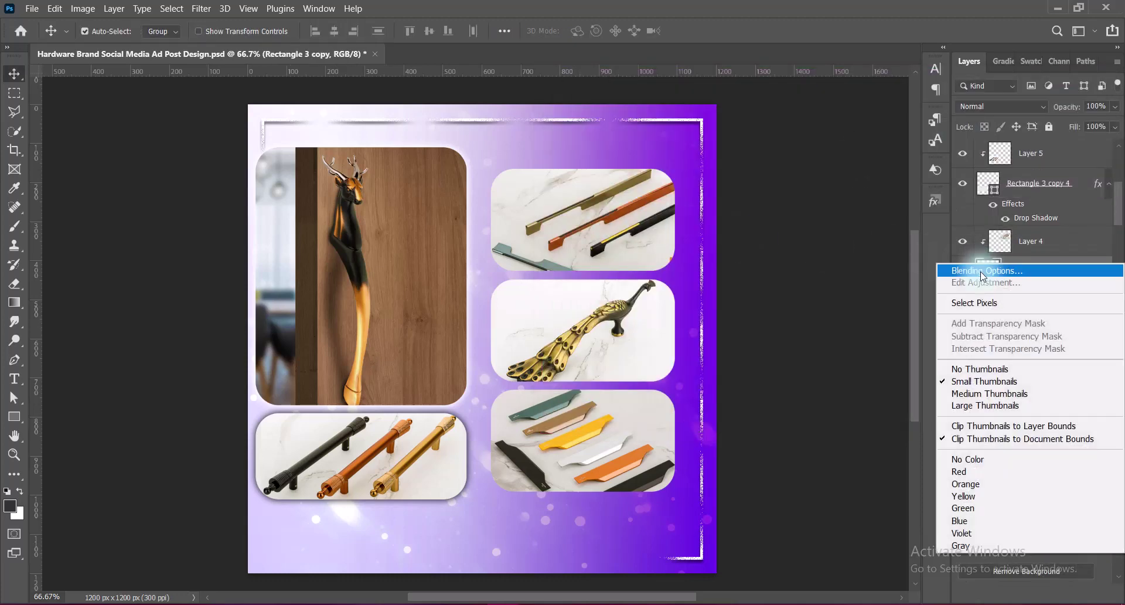
pyautogui.click(990, 251)
pyautogui.click(565, 357)
pyautogui.click(1058, 111)
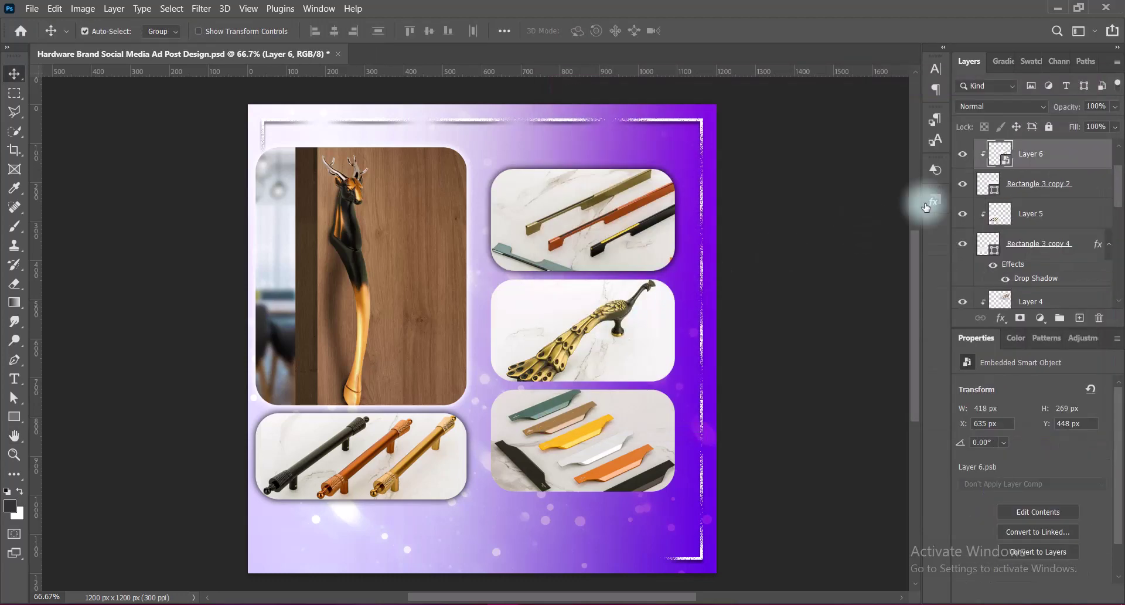
pyautogui.rightClick(984, 182)
pyautogui.click(983, 188)
pyautogui.click(564, 357)
pyautogui.click(1058, 105)
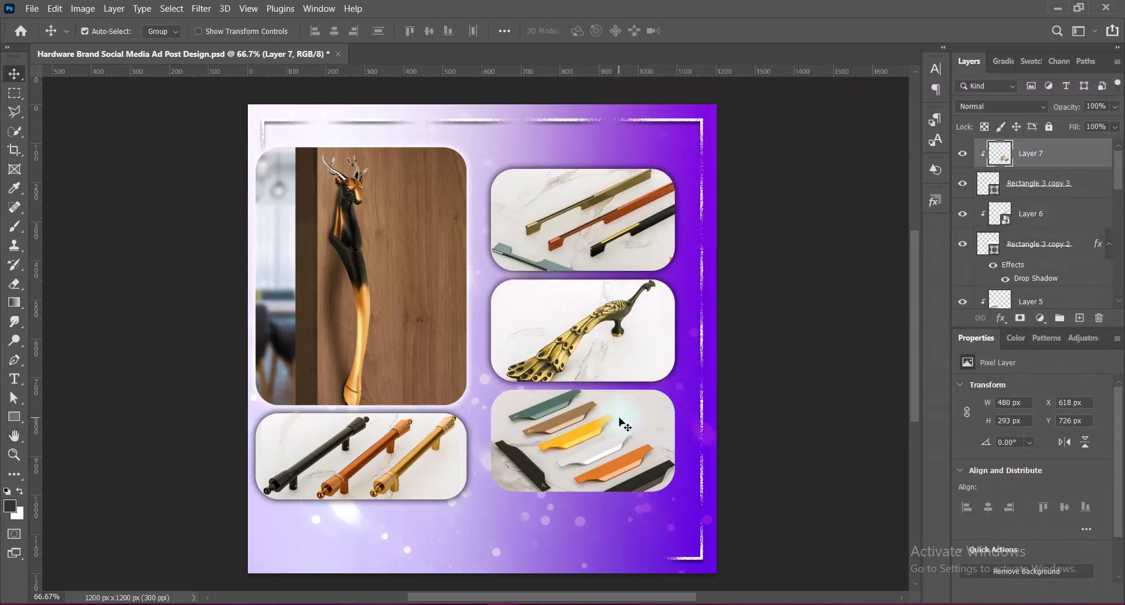
# Add the drop shadow to Rectangle 3 copy 3 and save the design
pyautogui.click(985, 187)
pyautogui.click(563, 357)
pyautogui.click(1058, 105)
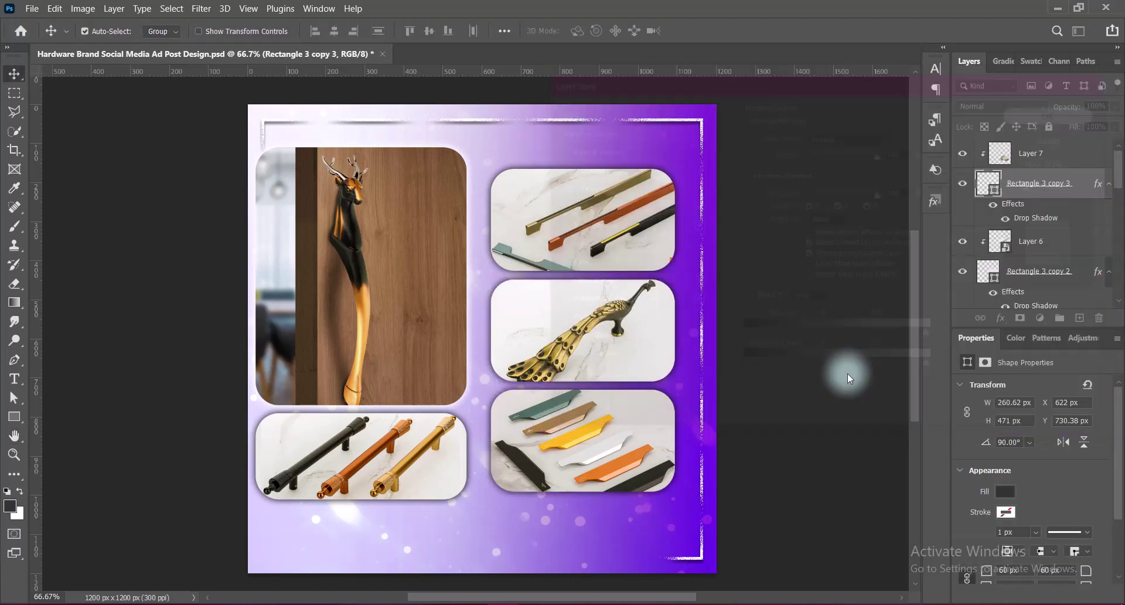
pyautogui.hotkey('ctrl', 's')
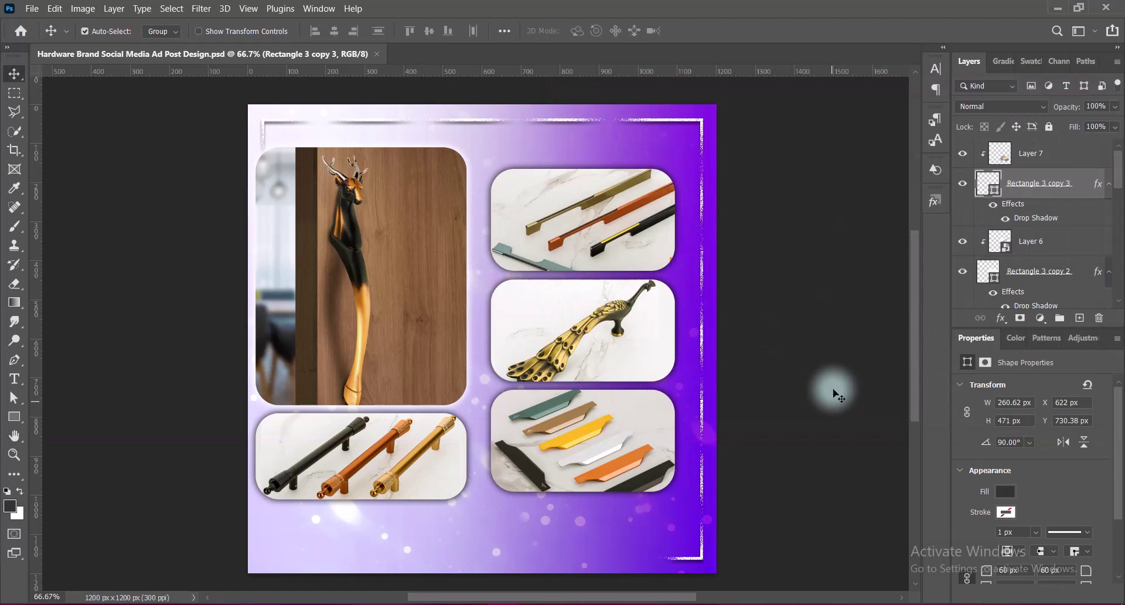
pyautogui.click(643, 197)
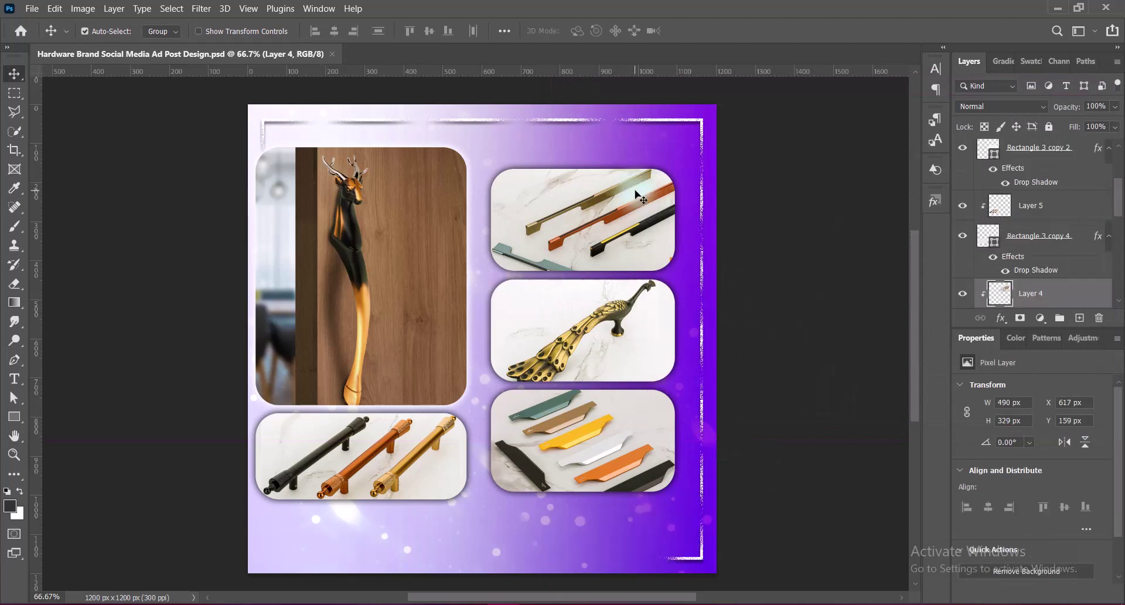
pyautogui.moveTo(1120, 209); pyautogui.dragTo(1118, 202)
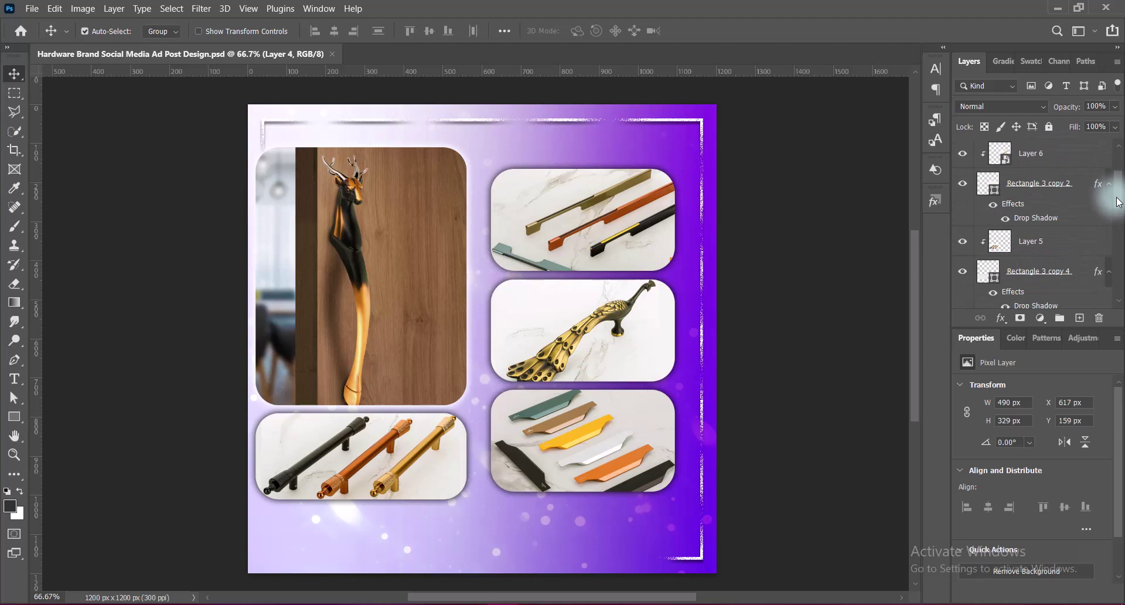
pyautogui.click(801, 371)
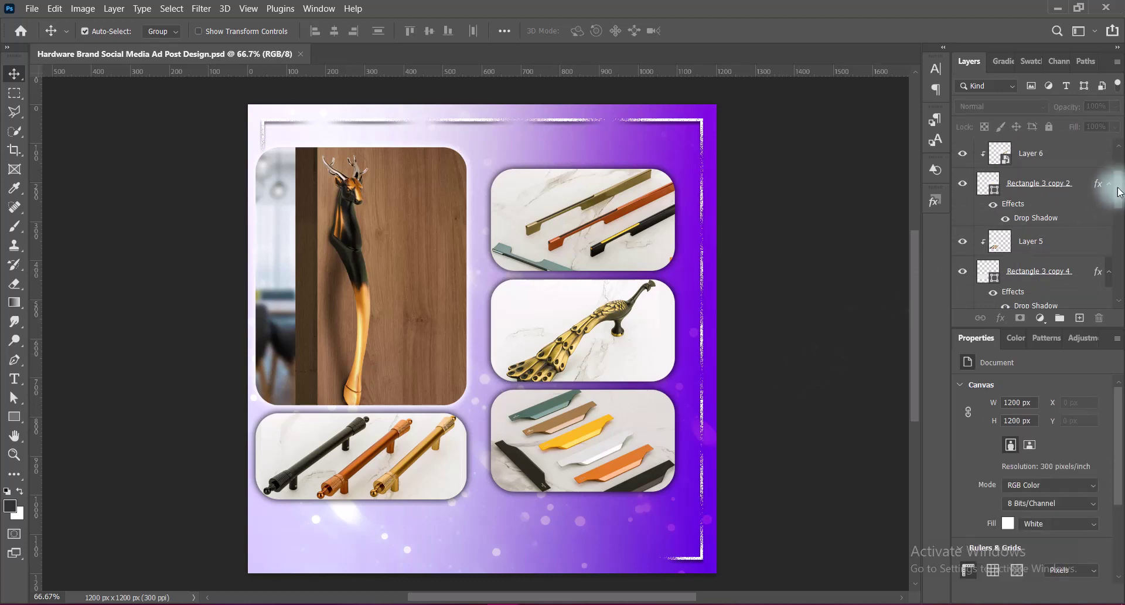
pyautogui.moveTo(1119, 191); pyautogui.dragTo(1120, 188)
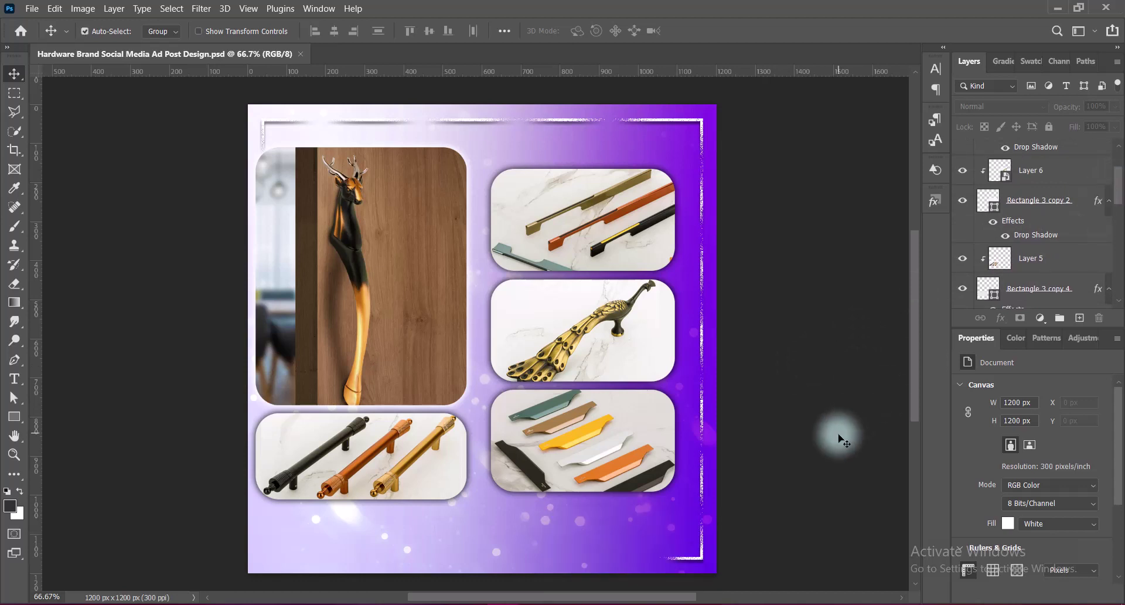
pyautogui.hotkey('alt', '.')
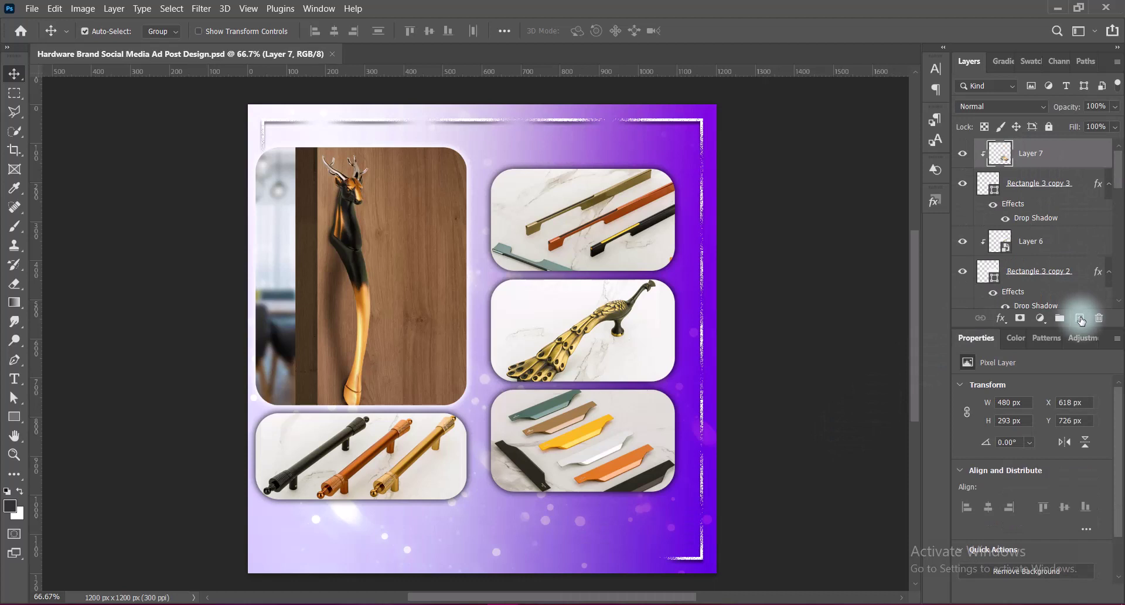
# On a new layer, start a black horizontal text caption below the bottom-left box
pyautogui.click(1079, 318)
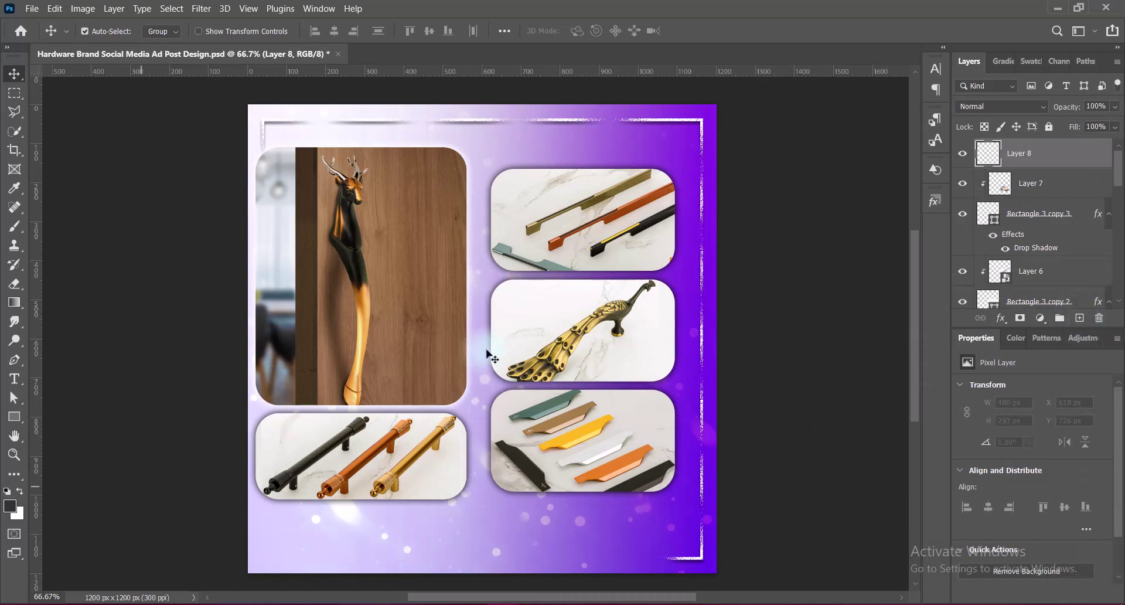
pyautogui.moveTo(17, 376); pyautogui.dragTo(117, 385)
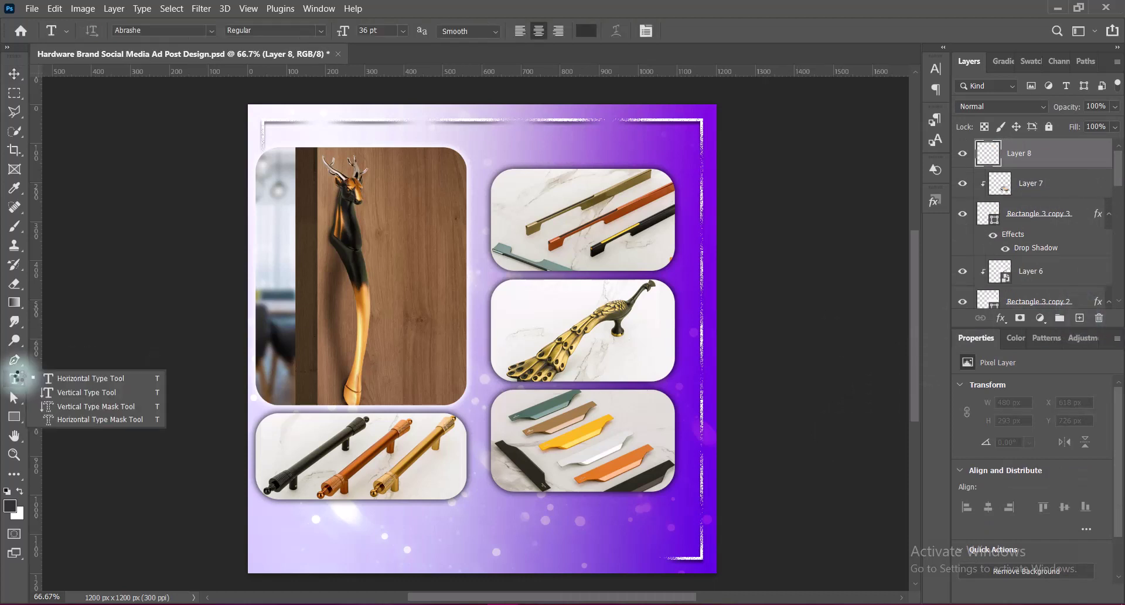
pyautogui.click(115, 382)
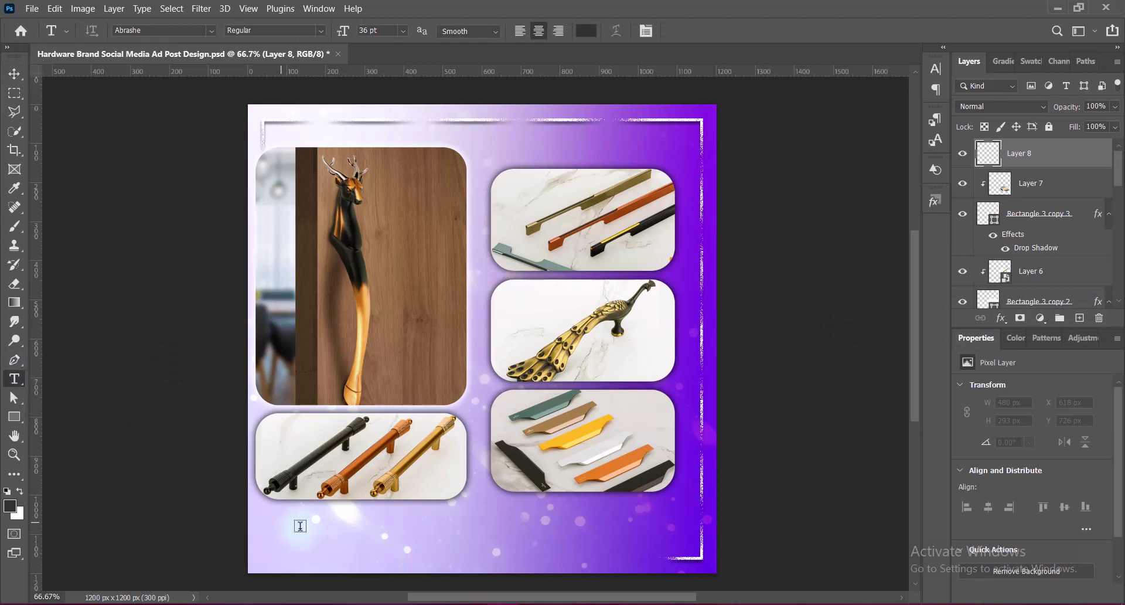
pyautogui.click(280, 519)
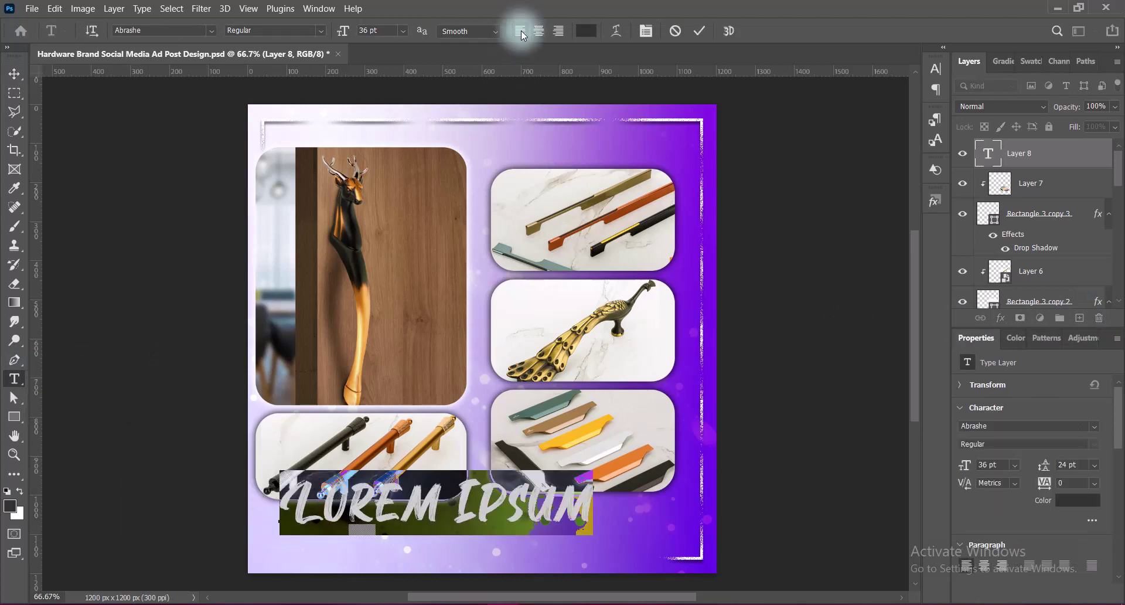
pyautogui.click(586, 31)
pyautogui.click(719, 516)
pyautogui.click(1045, 311)
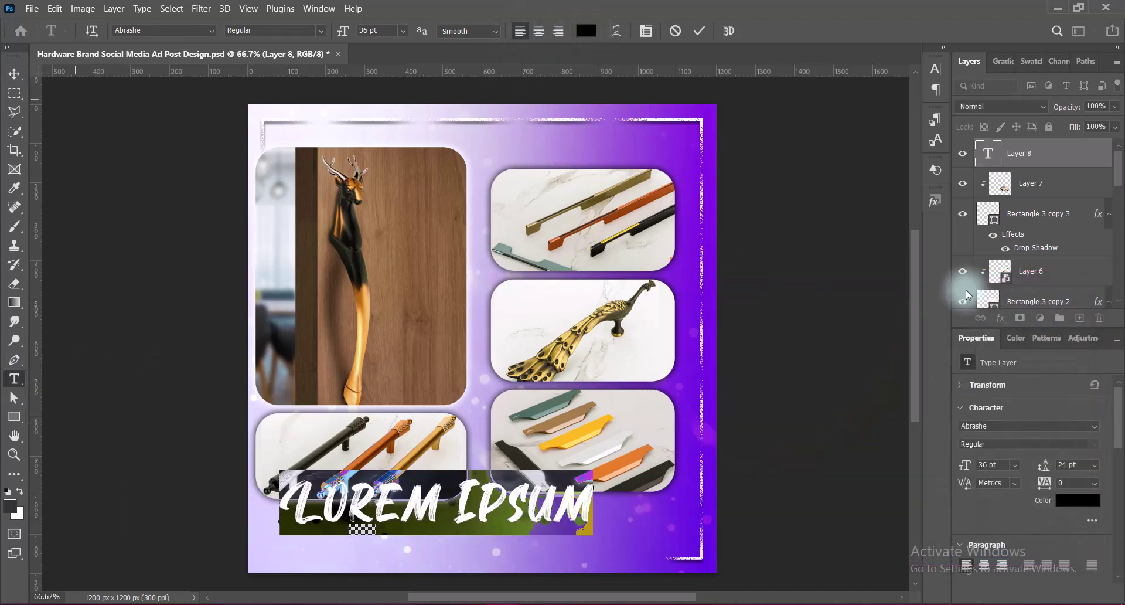
# Set the caption font to Bahnschrift at 12 pt
pyautogui.click(211, 30)
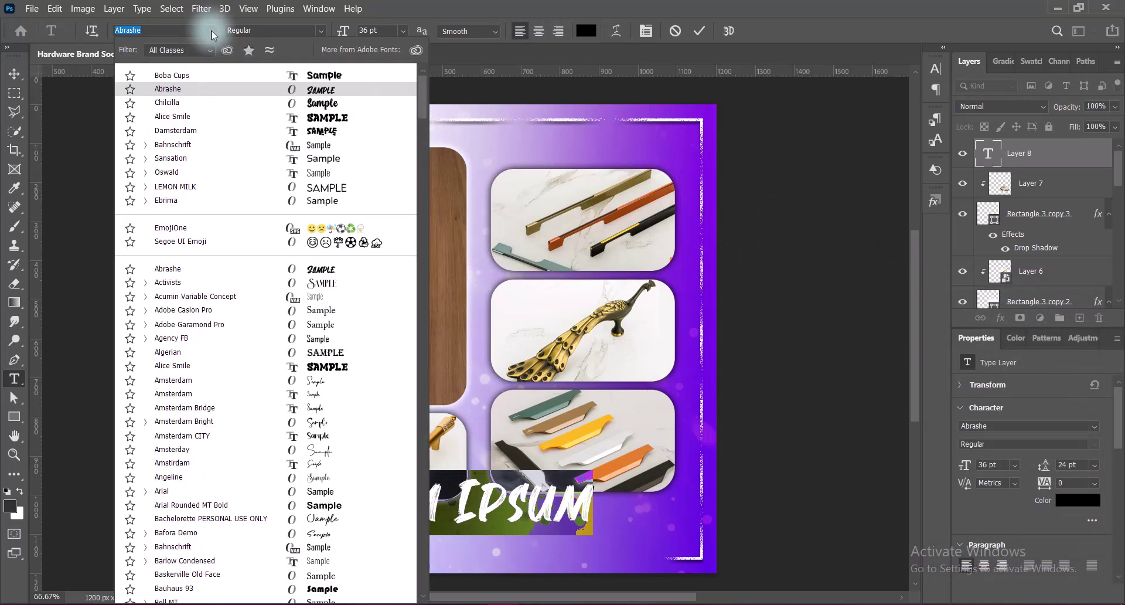
pyautogui.click(175, 145)
pyautogui.click(933, 76)
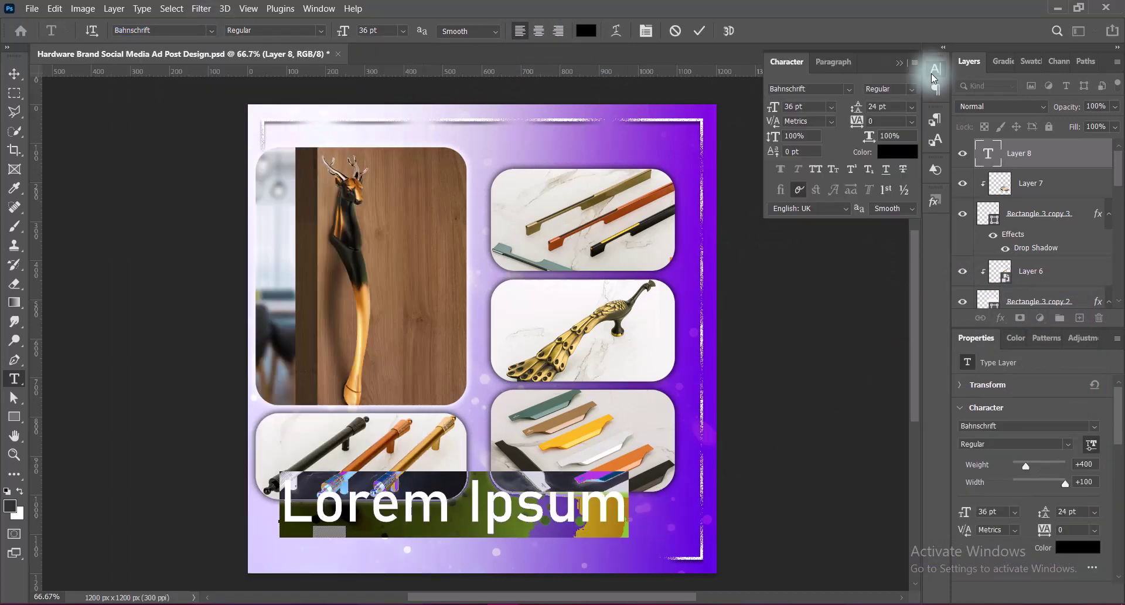
pyautogui.click(403, 30)
pyautogui.click(390, 109)
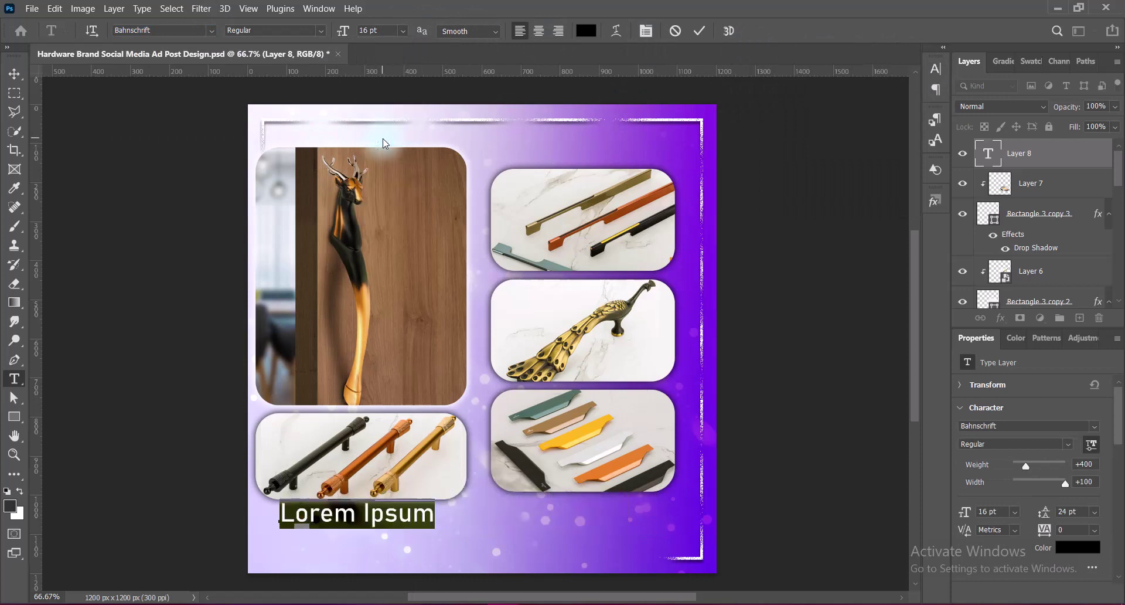
pyautogui.click(403, 30)
pyautogui.click(381, 119)
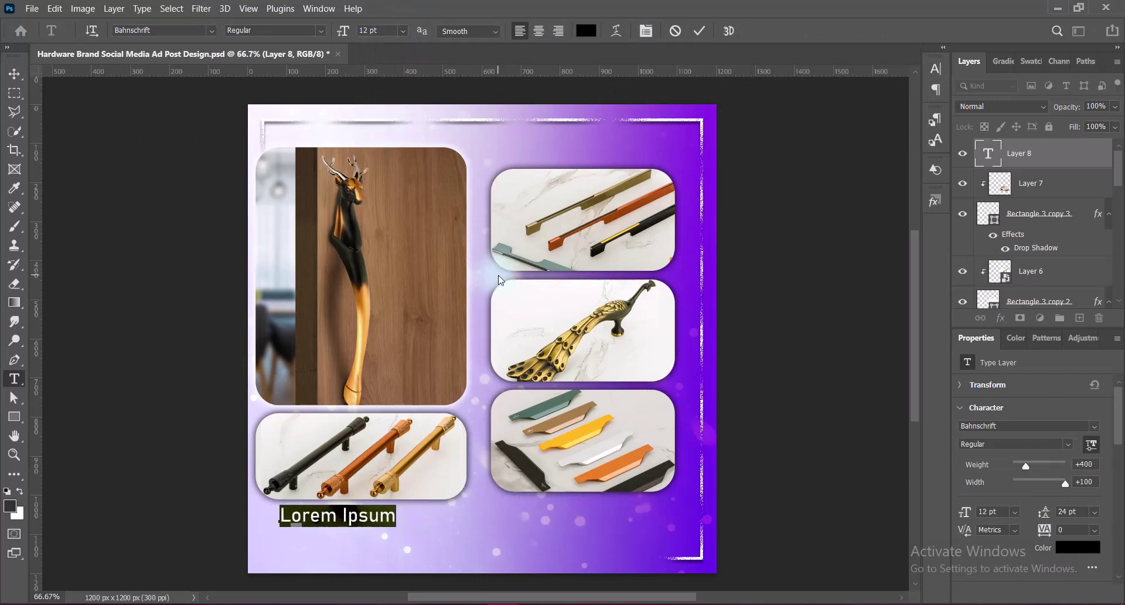
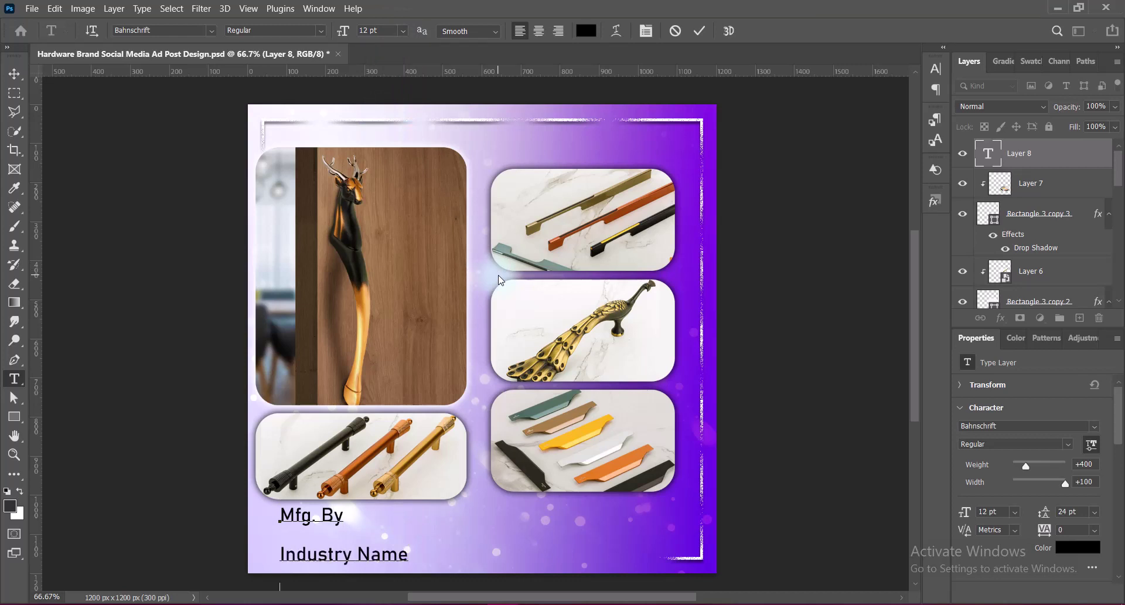
# Make the Industry Name heading Bold SemiCondensed
pyautogui.hotkey('ctrl', 'a')
pyautogui.click(936, 69)
pyautogui.click(275, 31)
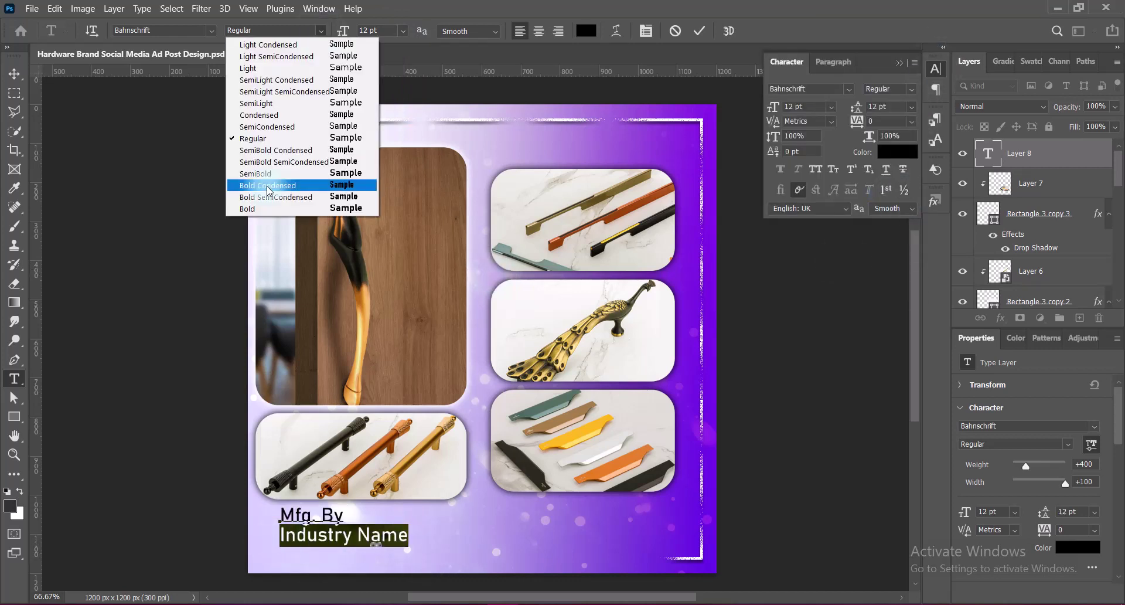
pyautogui.click(269, 197)
pyautogui.click(392, 537)
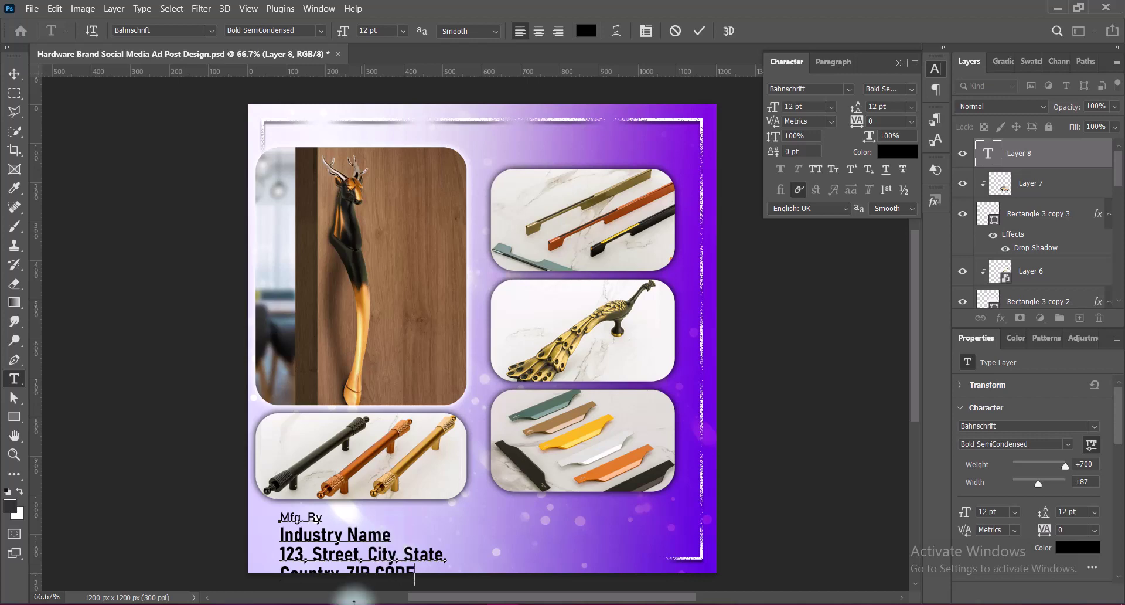
# Set the address lines to sharp anti-aliasing, SemiCondensed style and 6 pt size
pyautogui.moveTo(354, 601); pyautogui.dragTo(280, 546)
pyautogui.click(468, 31)
pyautogui.click(457, 53)
pyautogui.click(320, 30)
pyautogui.click(276, 120)
pyautogui.click(402, 31)
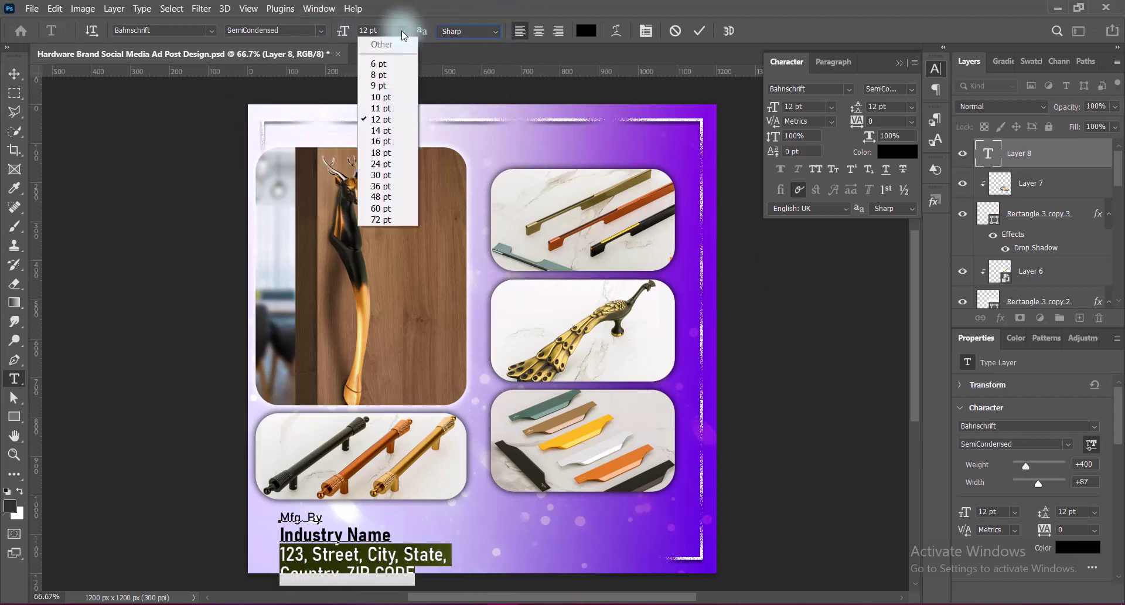
pyautogui.click(381, 96)
pyautogui.click(402, 30)
pyautogui.click(378, 64)
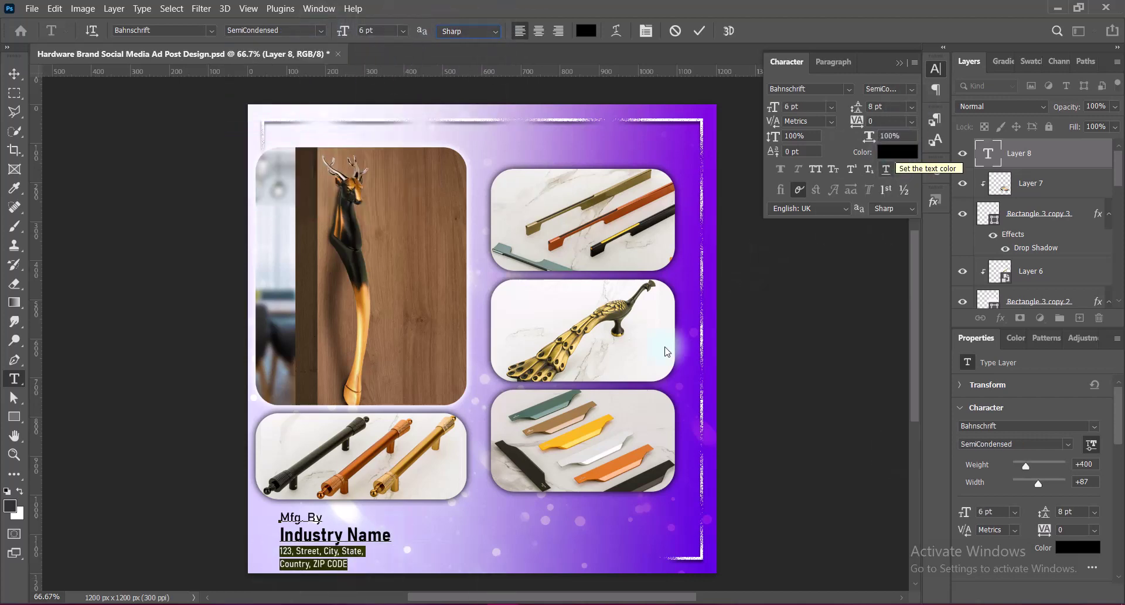
# Break the address onto two lines after 'Country,' and make it SemiBold SemiCondensed
pyautogui.click(397, 550)
pyautogui.moveTo(310, 565); pyautogui.dragTo(280, 546)
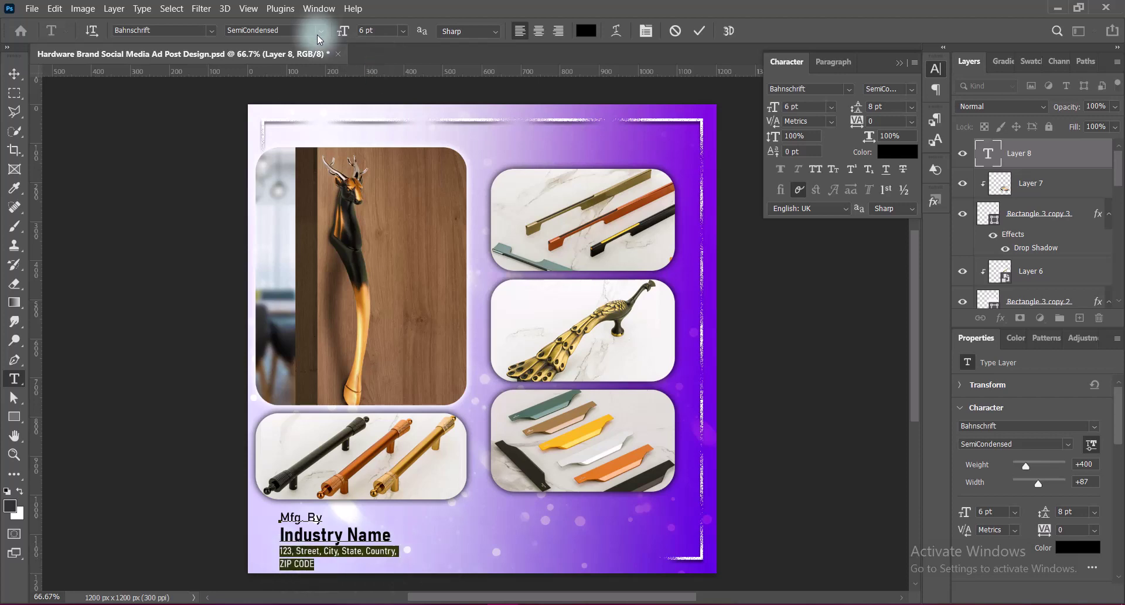
pyautogui.click(320, 30)
pyautogui.click(278, 174)
pyautogui.click(15, 73)
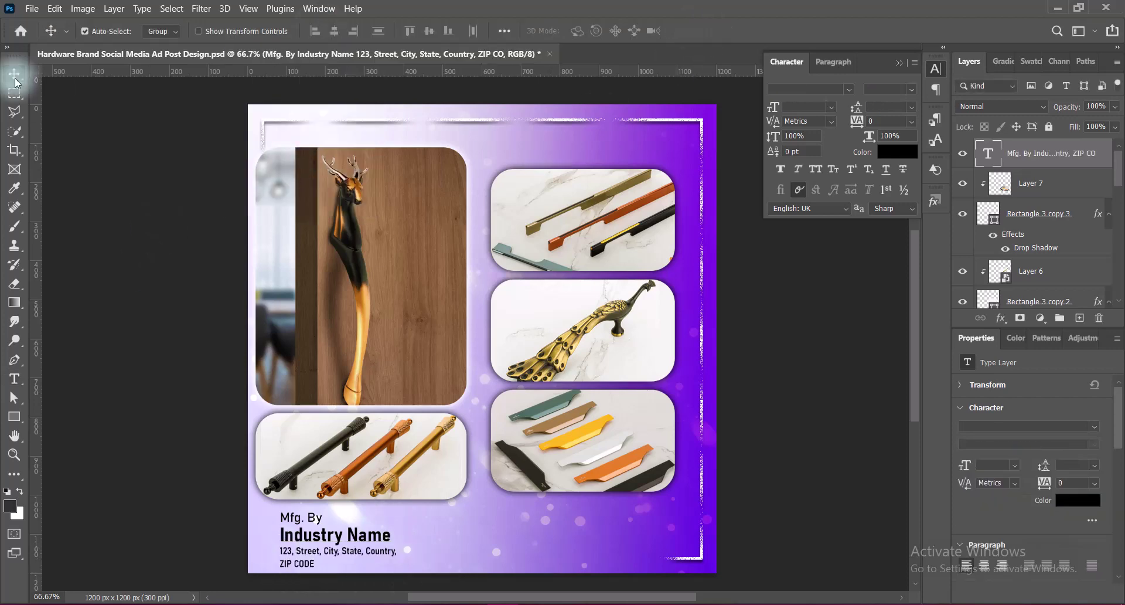
# Shift the contact text block left and up, and nudge the photo grid up slightly
pyautogui.moveTo(381, 542); pyautogui.dragTo(400, 571)
pyautogui.moveTo(393, 516); pyautogui.dragTo(389, 517)
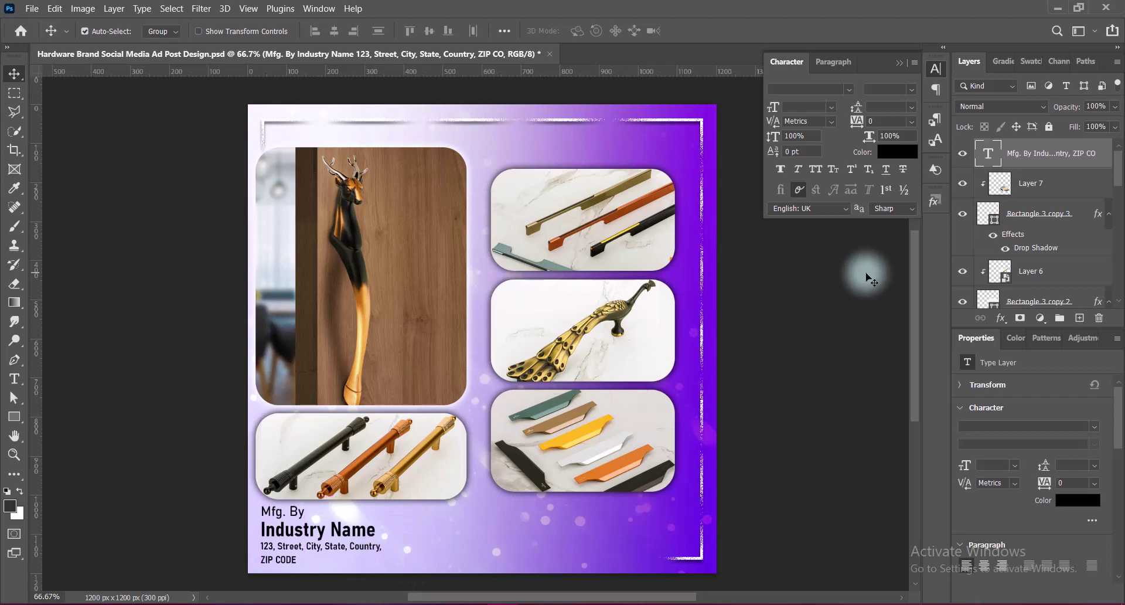
pyautogui.click(898, 63)
pyautogui.click(1031, 182)
pyautogui.scroll(-5, 1109, 246)
pyautogui.keyDown('shift'); pyautogui.click(1109, 223); pyautogui.keyUp('shift')
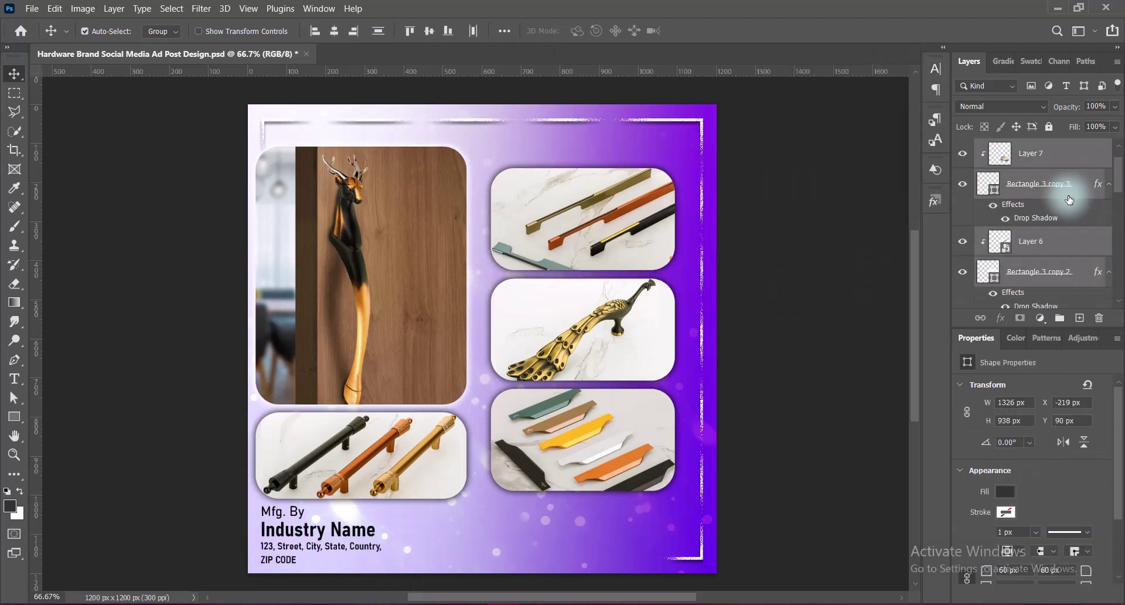
pyautogui.moveTo(410, 445); pyautogui.dragTo(410, 438)
pyautogui.click(343, 537)
# Select all the contact text and review its font weight, leaving it unchanged
pyautogui.doubleClick(343, 537)
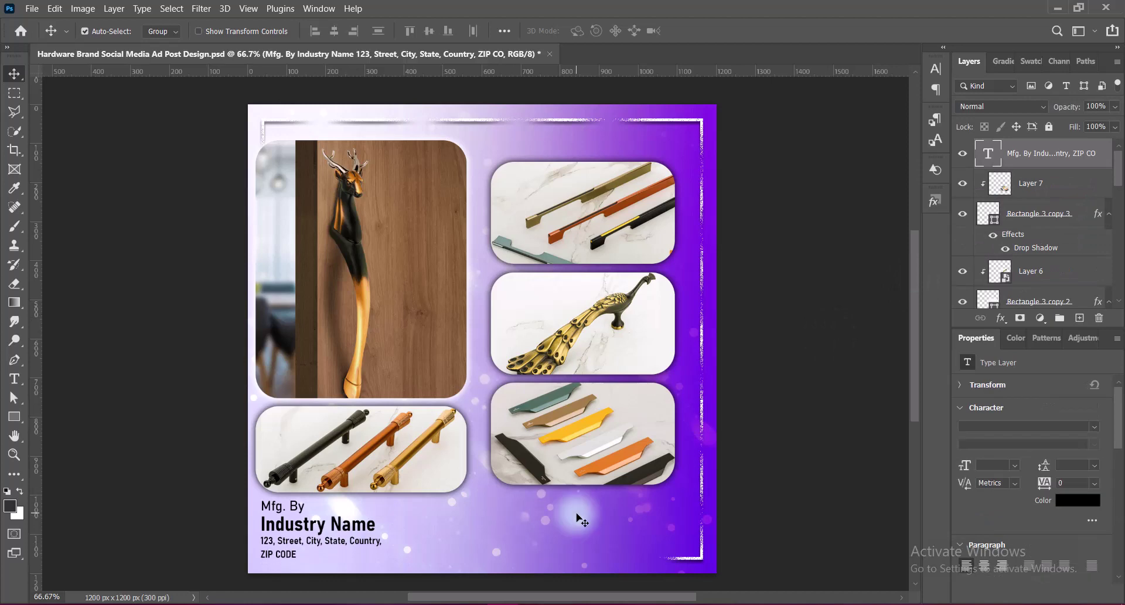
pyautogui.hotkey('ctrl', 'a')
pyautogui.click(276, 30)
pyautogui.click(276, 191)
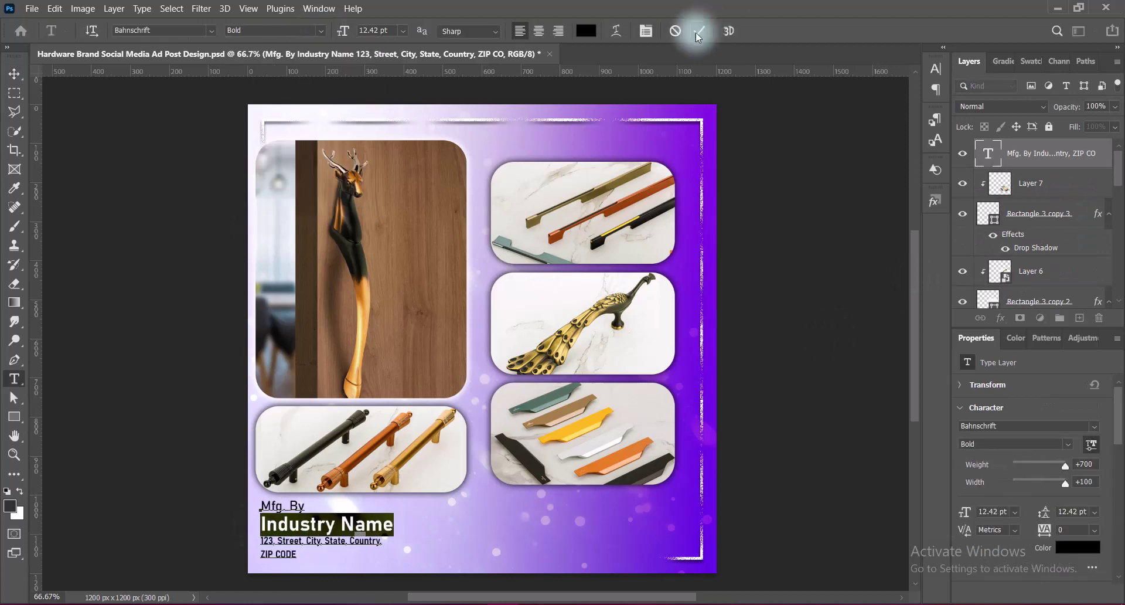
pyautogui.click(698, 31)
# Colour the word Industry with a dark brown sampled from a product photo
pyautogui.doubleClick(437, 525)
pyautogui.click(324, 31)
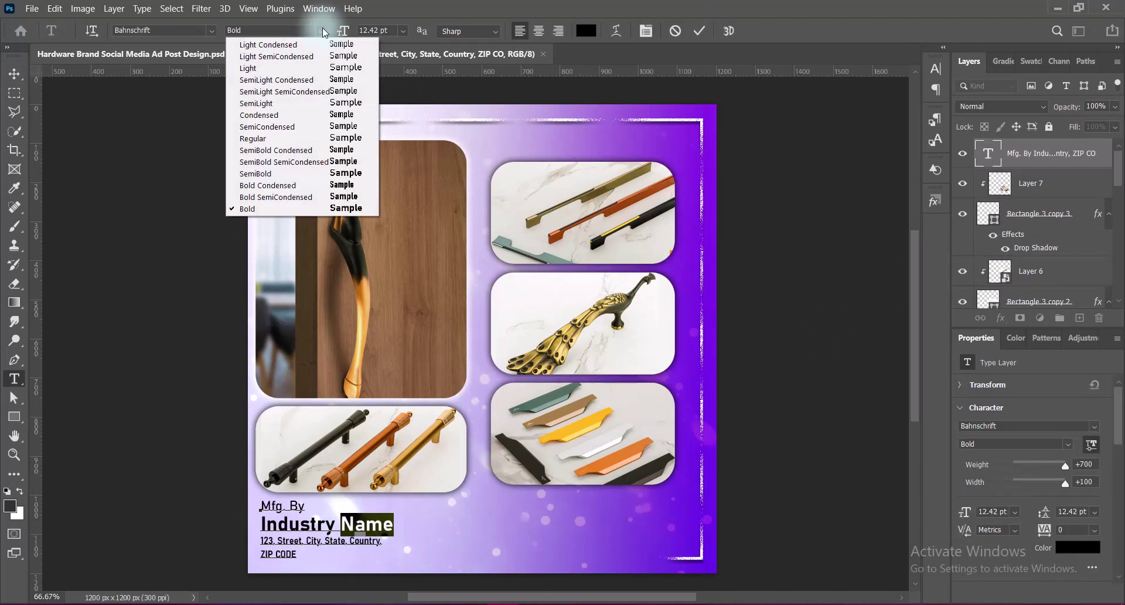
pyautogui.click(586, 30)
pyautogui.click(356, 453)
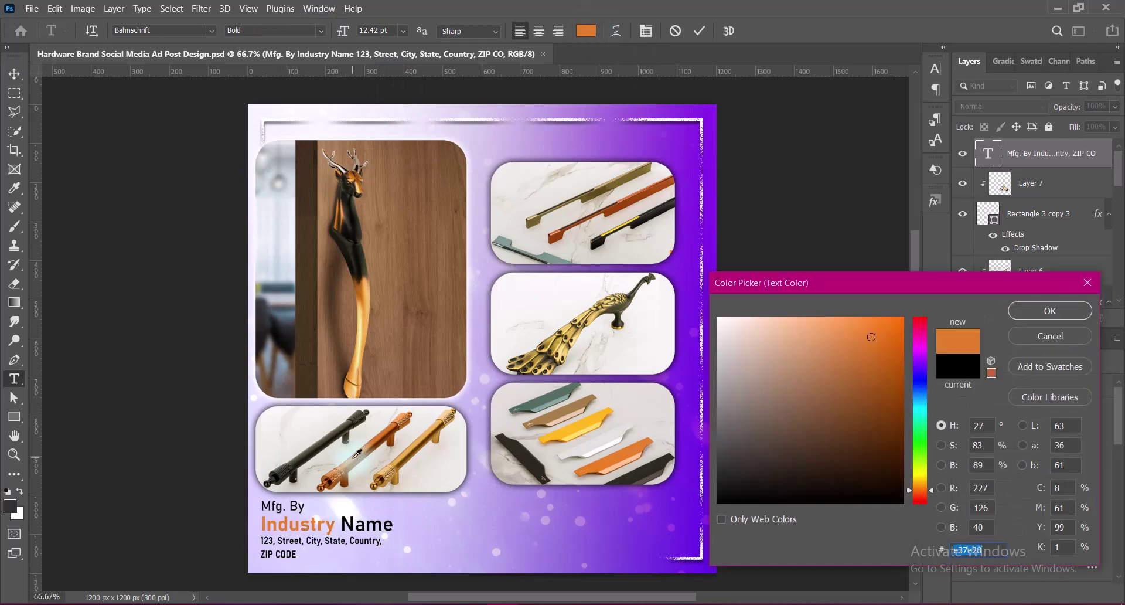
pyautogui.click(405, 456)
pyautogui.click(334, 477)
pyautogui.click(367, 450)
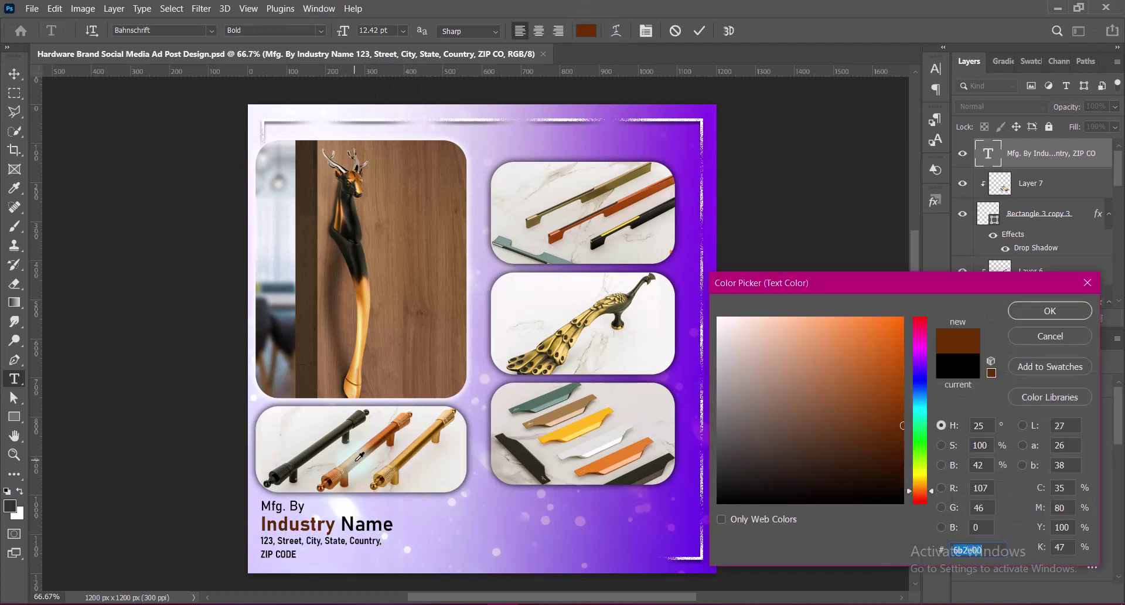
pyautogui.click(1031, 310)
pyautogui.click(698, 31)
# Check the Mfg. By text's font weight, keeping the current weight
pyautogui.doubleClick(276, 505)
pyautogui.click(274, 30)
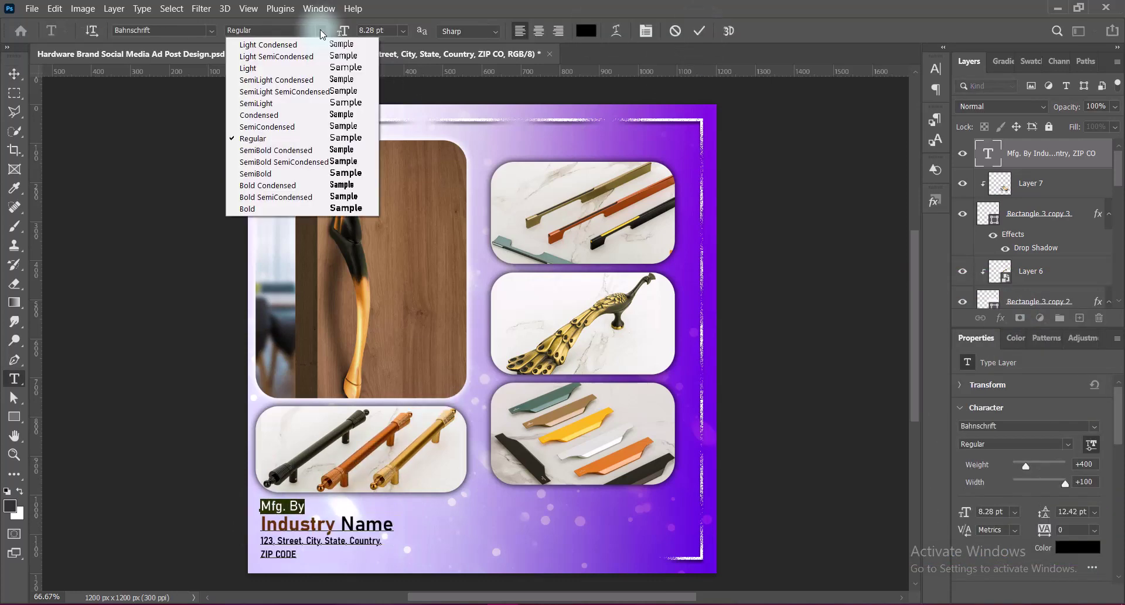
pyautogui.click(321, 107)
pyautogui.click(698, 31)
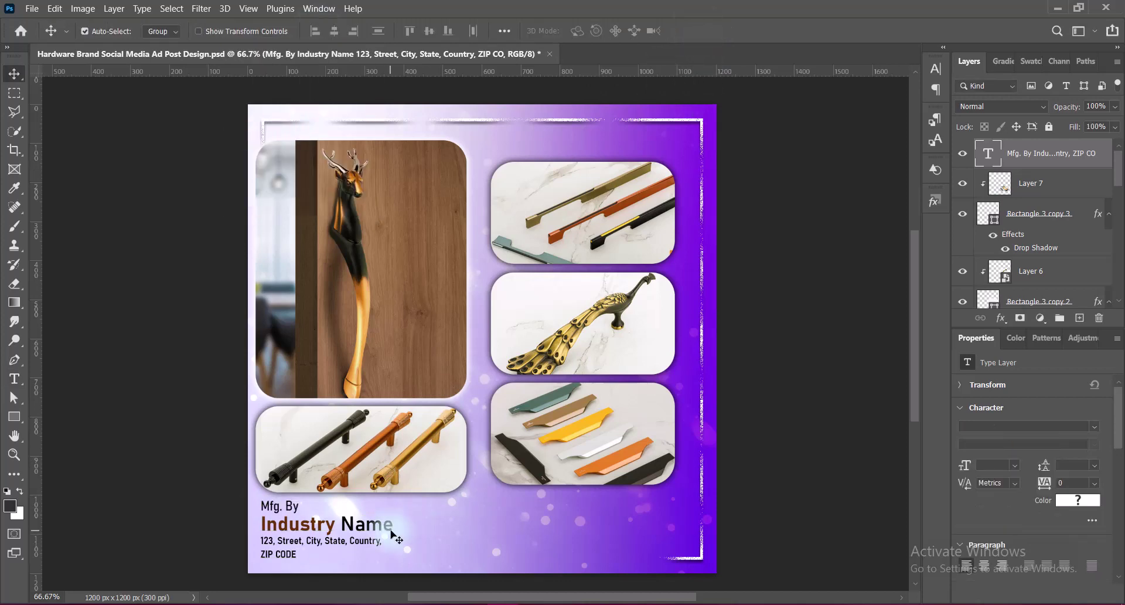
# Give the contact text a Stroke and a black Drop Shadow with distance 2
pyautogui.doubleClick(991, 155)
pyautogui.click(580, 206)
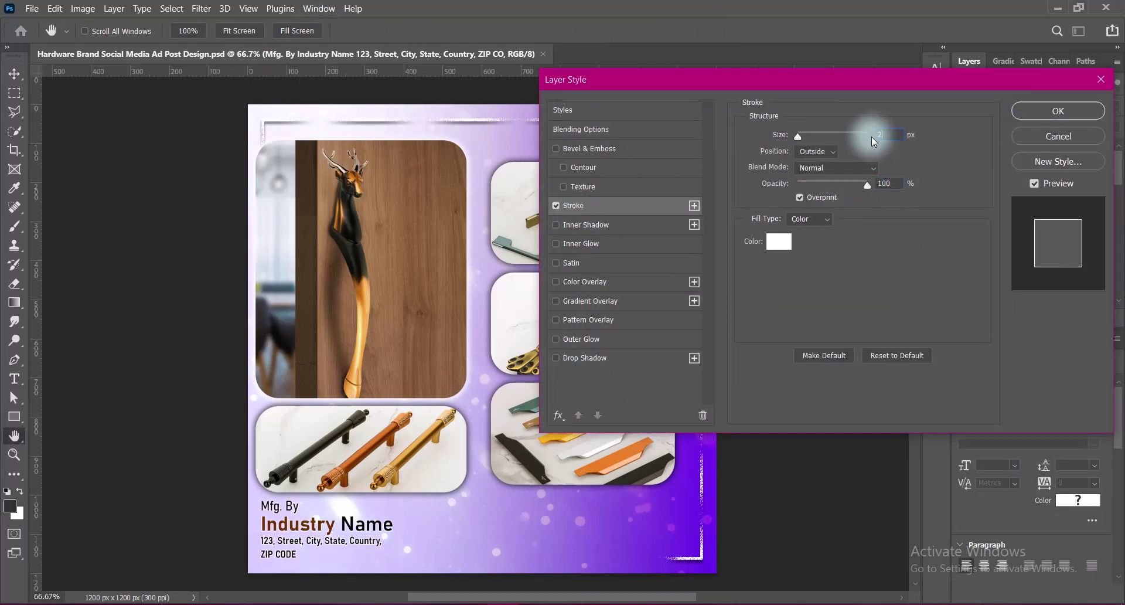
pyautogui.click(577, 357)
pyautogui.click(893, 136)
pyautogui.write('ffffff')
pyautogui.press('Return')
pyautogui.click(870, 201)
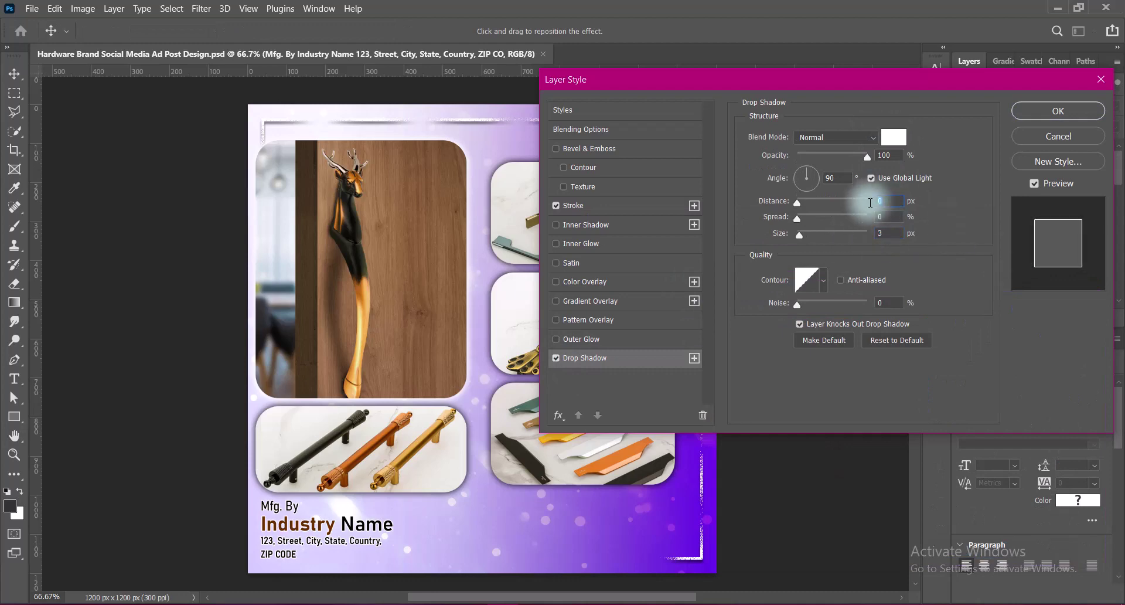
pyautogui.click(894, 137)
pyautogui.click(698, 522)
pyautogui.click(1042, 309)
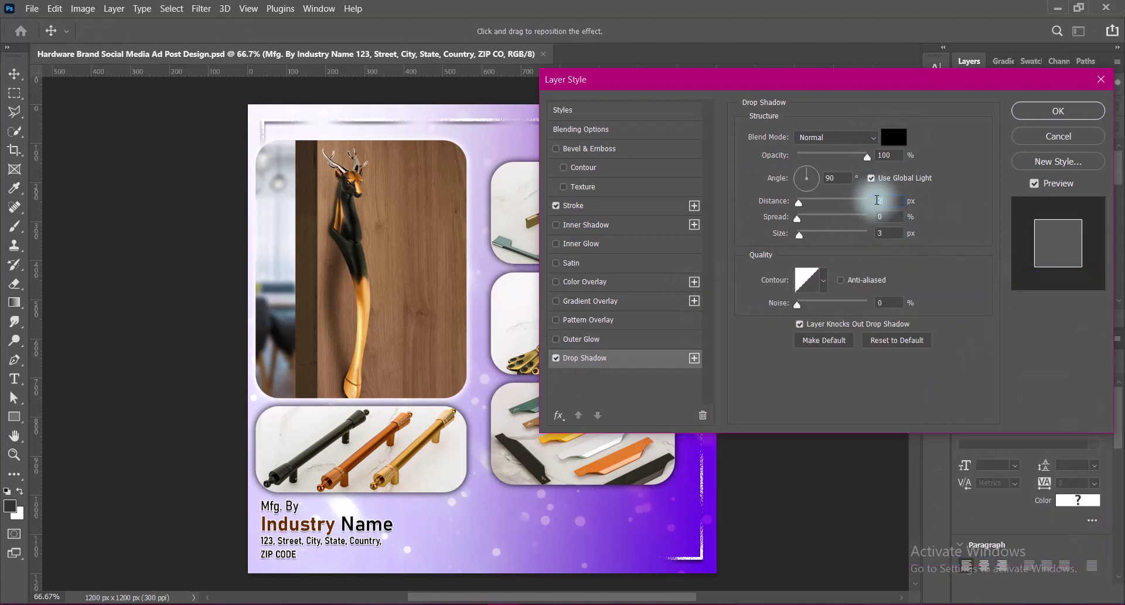
pyautogui.doubleClick(882, 201)
pyautogui.write('2')
pyautogui.click(1057, 111)
# Slightly enlarge and reposition the styled contact text block
pyautogui.scroll(-1, 394, 565)
pyautogui.moveTo(395, 565); pyautogui.dragTo(402, 568)
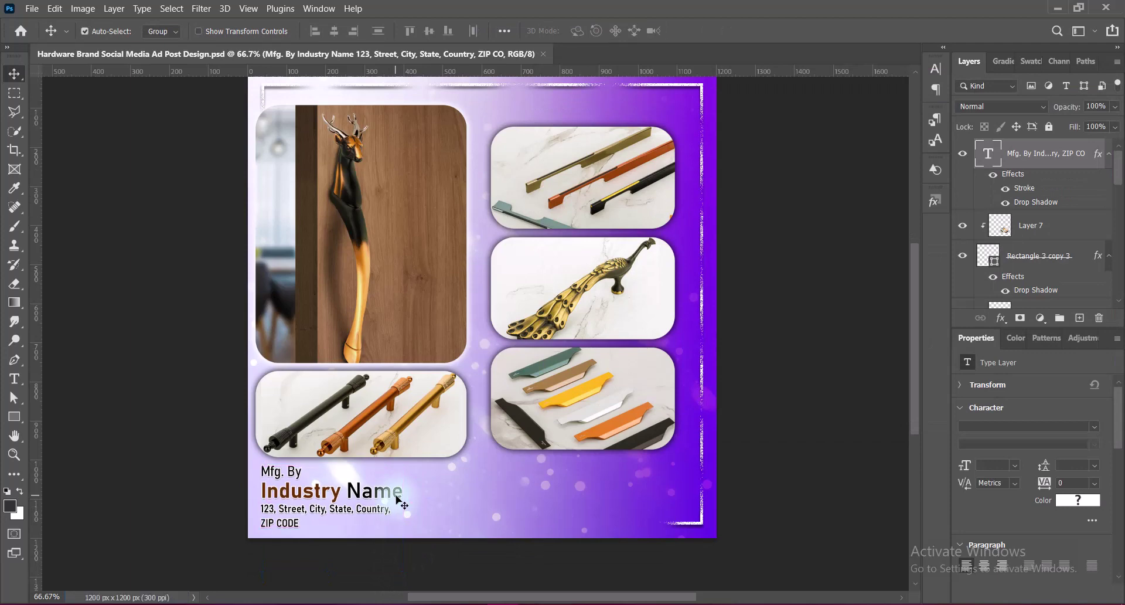
pyautogui.scroll(1, 441, 478)
# Draw a white rounded pill rectangle near the ad's lower right corner
pyautogui.click(1079, 318)
pyautogui.click(14, 415)
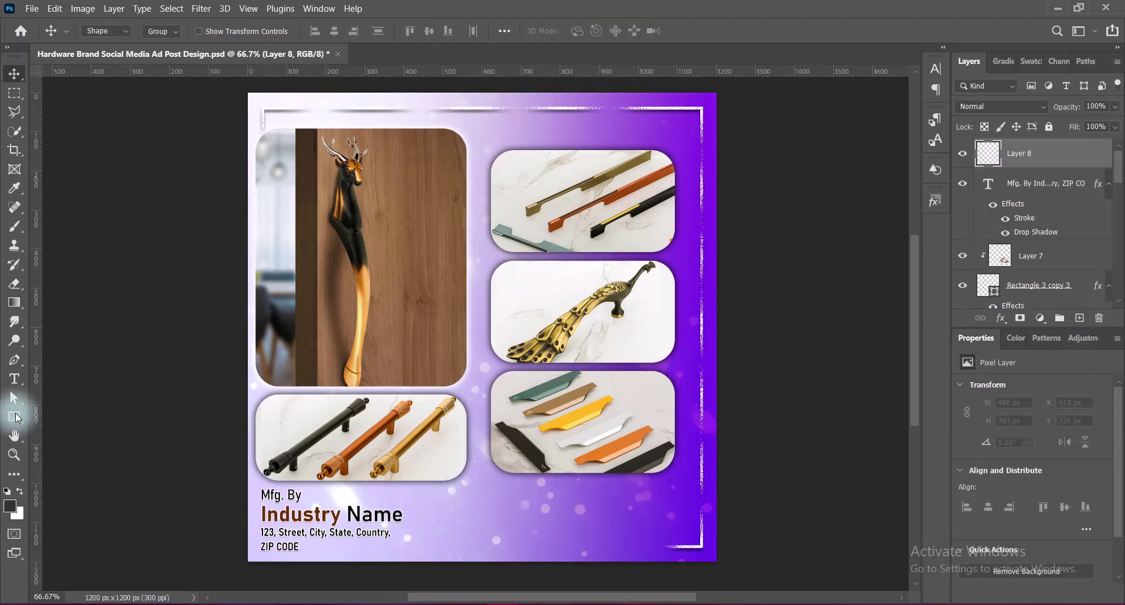
pyautogui.moveTo(603, 488)
pyautogui.mouseDown()
pyautogui.moveTo(616, 502)
pyautogui.moveTo(680, 506)
pyautogui.mouseUp()
pyautogui.press('v')
pyautogui.doubleClick(987, 154)
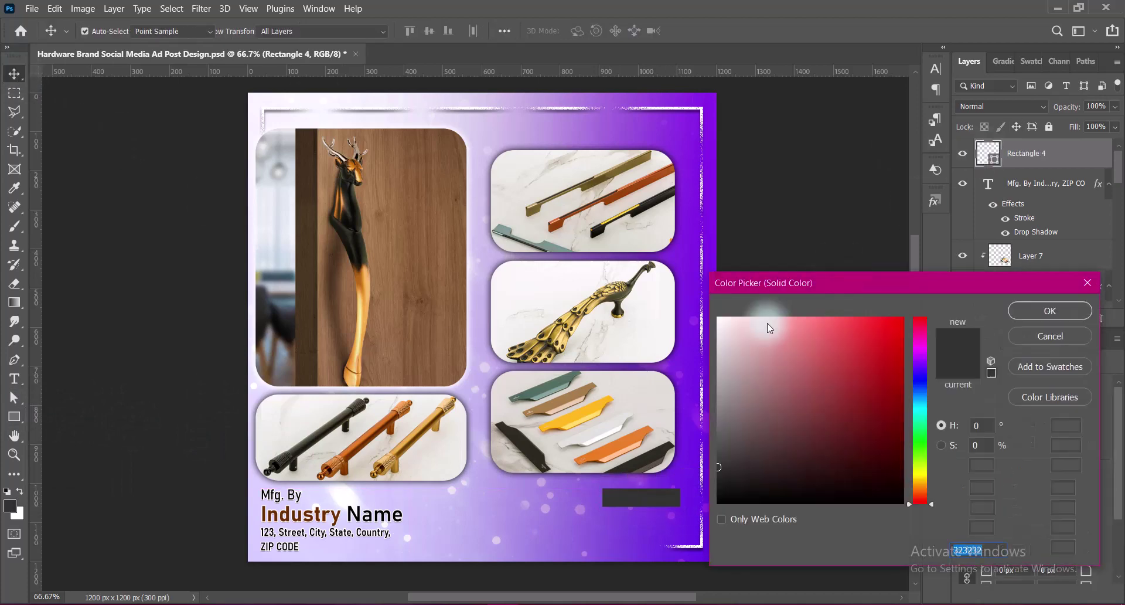
pyautogui.moveTo(771, 325); pyautogui.dragTo(726, 321)
pyautogui.click(1048, 311)
pyautogui.scroll(-2, 1057, 446)
pyautogui.click(986, 491)
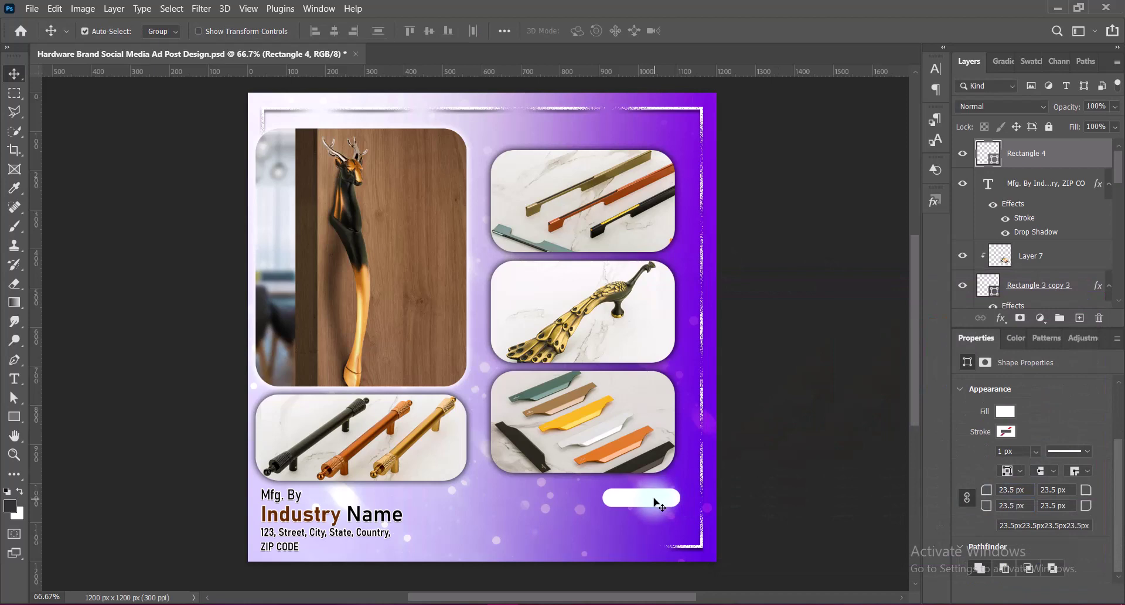
pyautogui.moveTo(659, 502); pyautogui.dragTo(664, 498)
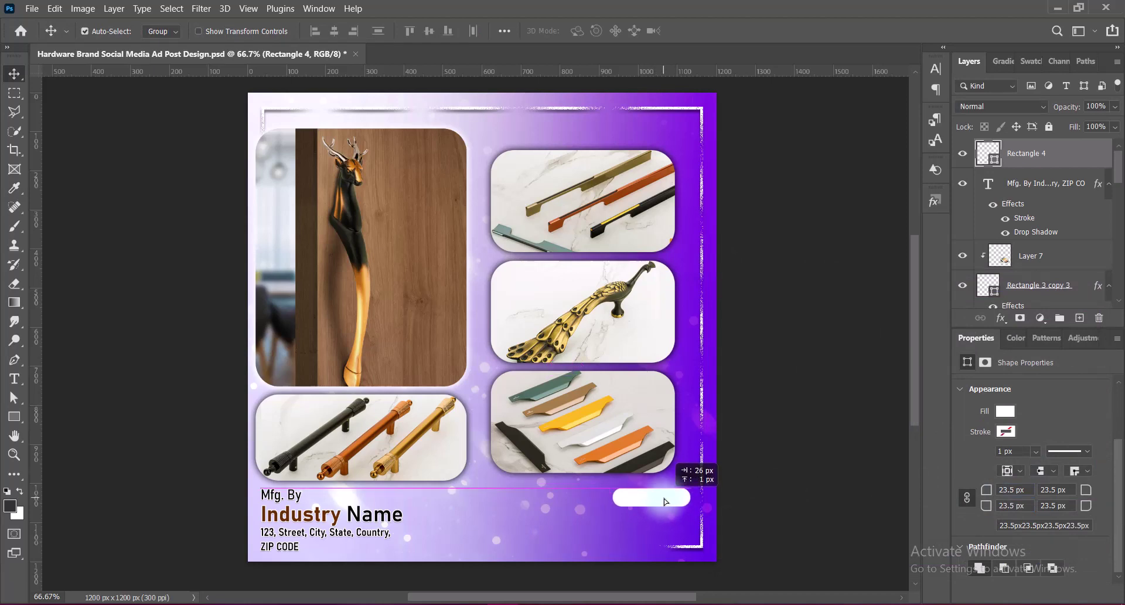
# Give the pill a drop shadow with distance 3 and size 7
pyautogui.hscroll(-1, 557, 468)
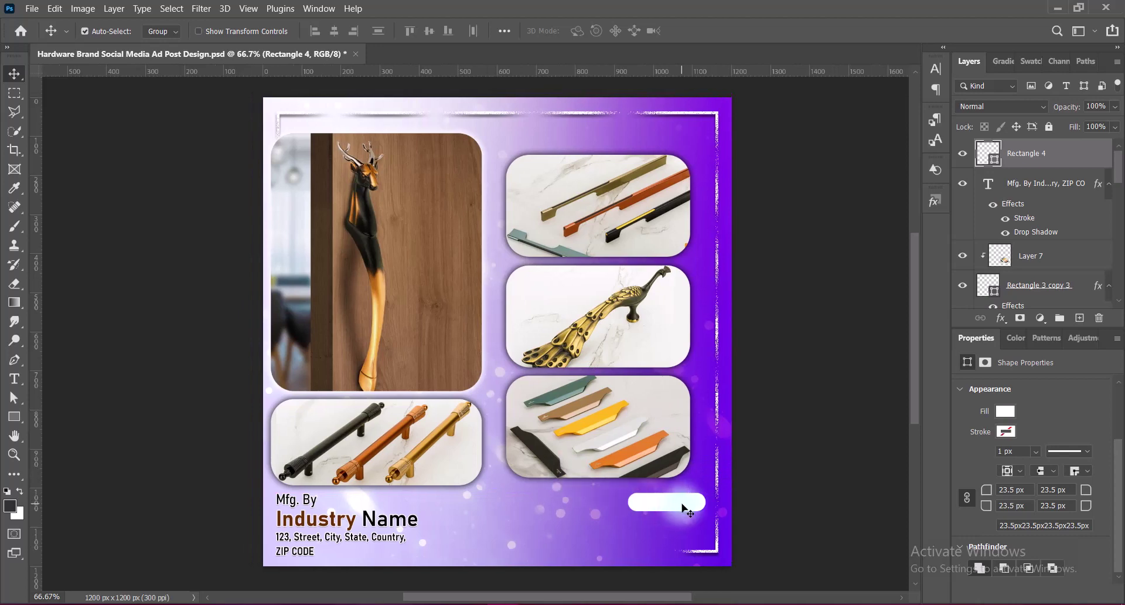
pyautogui.rightClick(975, 153)
pyautogui.click(978, 161)
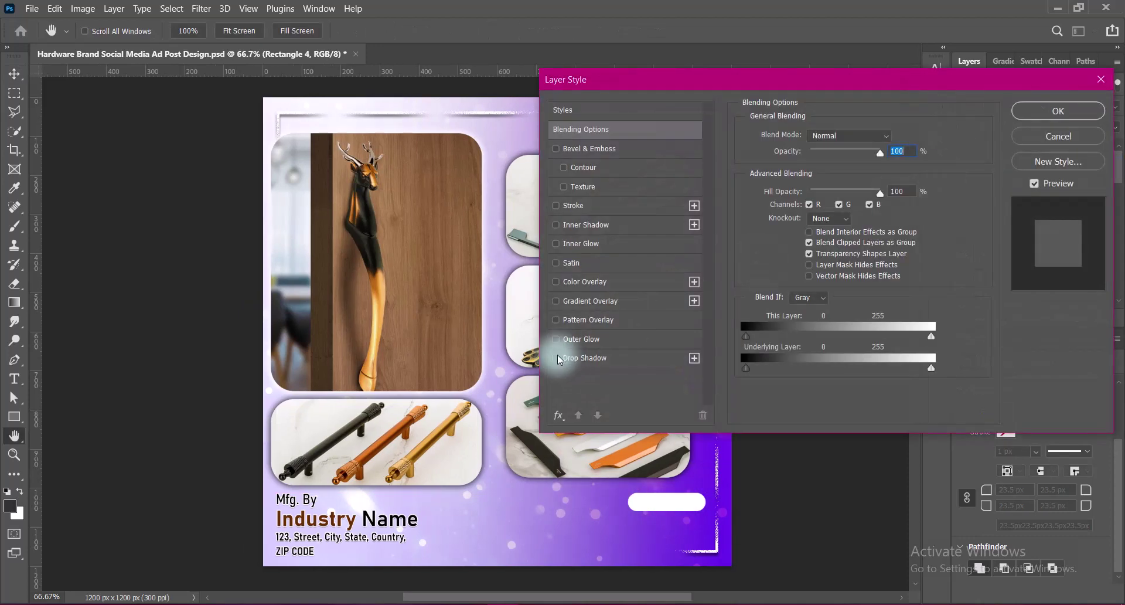
pyautogui.click(583, 362)
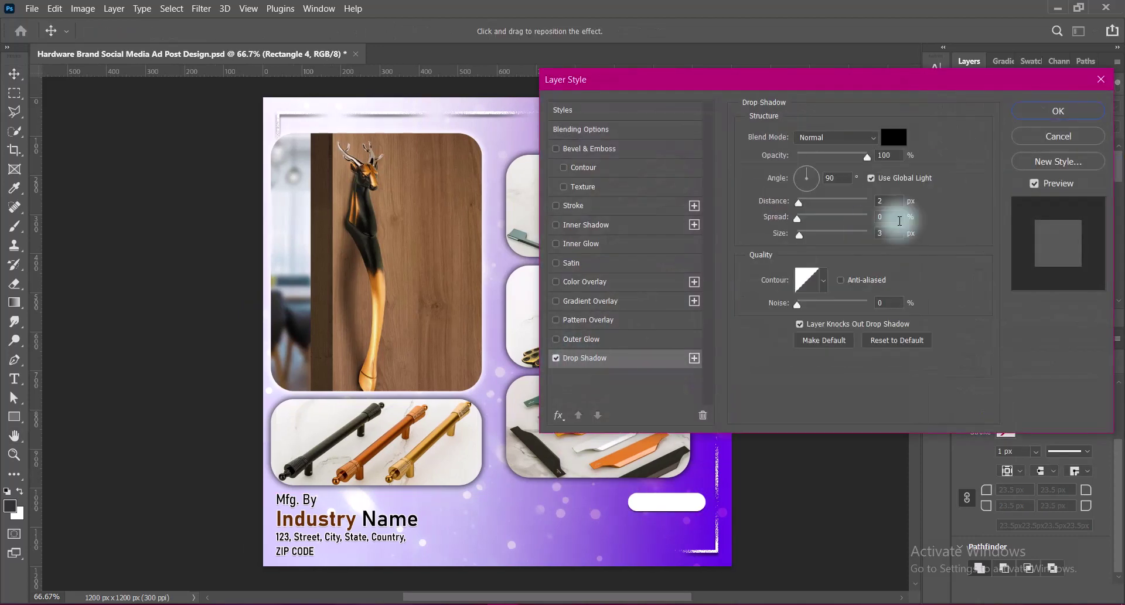
pyautogui.click(885, 201)
pyautogui.press('Up')
pyautogui.click(888, 233)
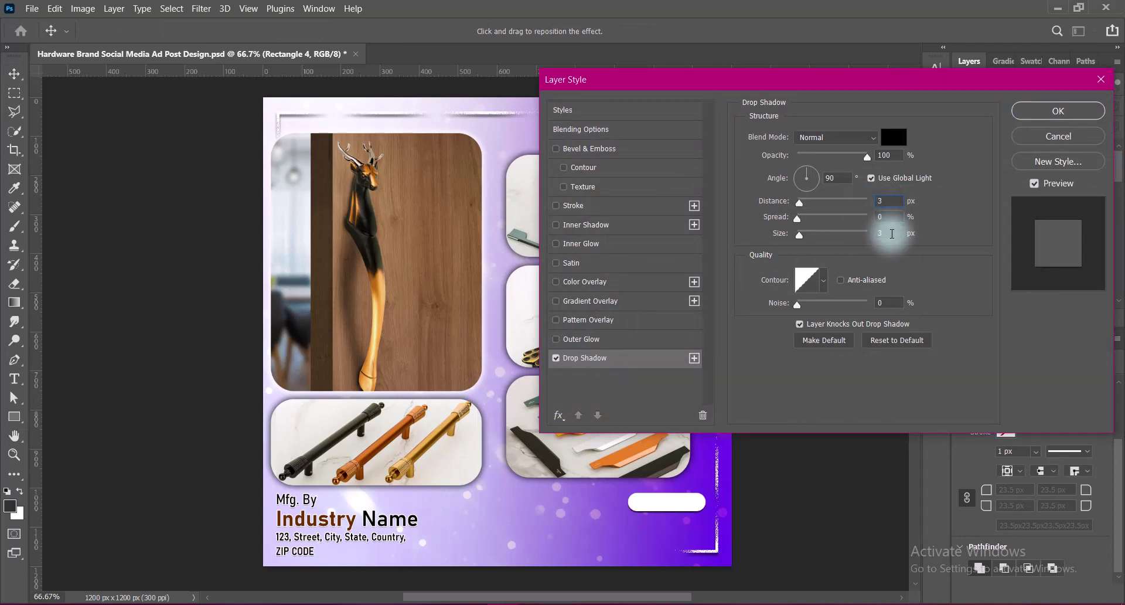
pyautogui.press('Up')
pyautogui.press('Up')
pyautogui.press('Up')
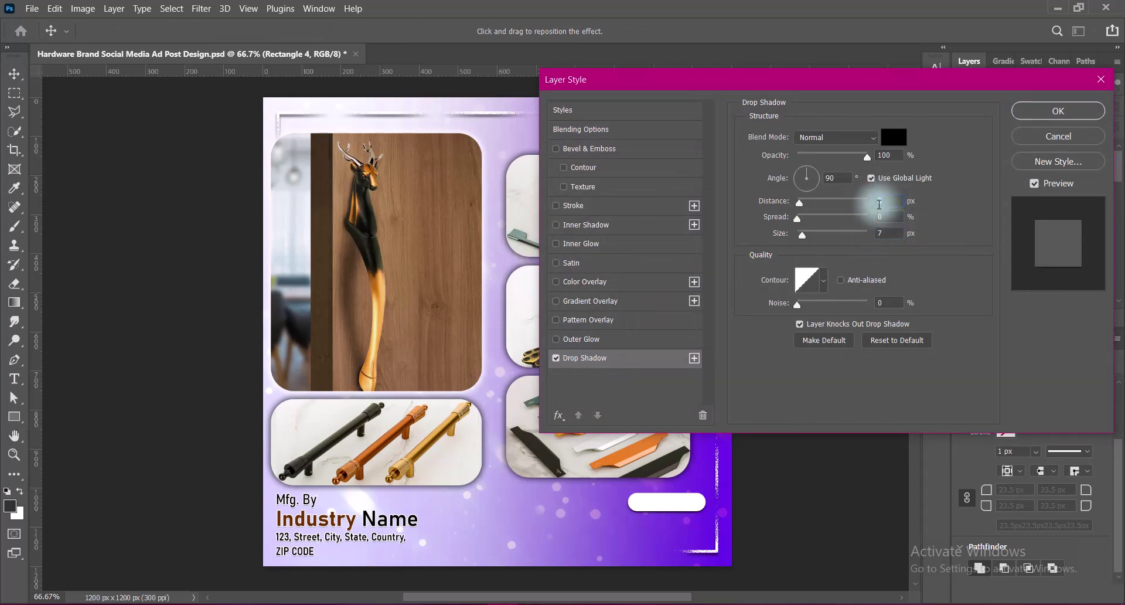
pyautogui.click(1058, 111)
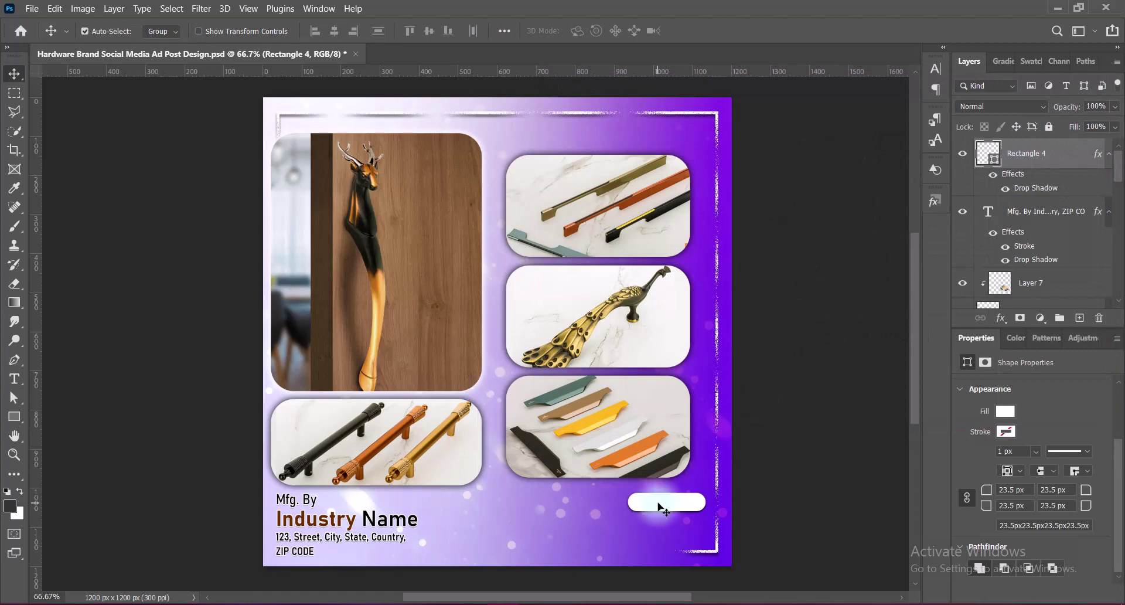
# Stretch the pill button's left edge slightly wider
pyautogui.hotkey('ctrl', 't')
pyautogui.moveTo(620, 502); pyautogui.dragTo(618, 502)
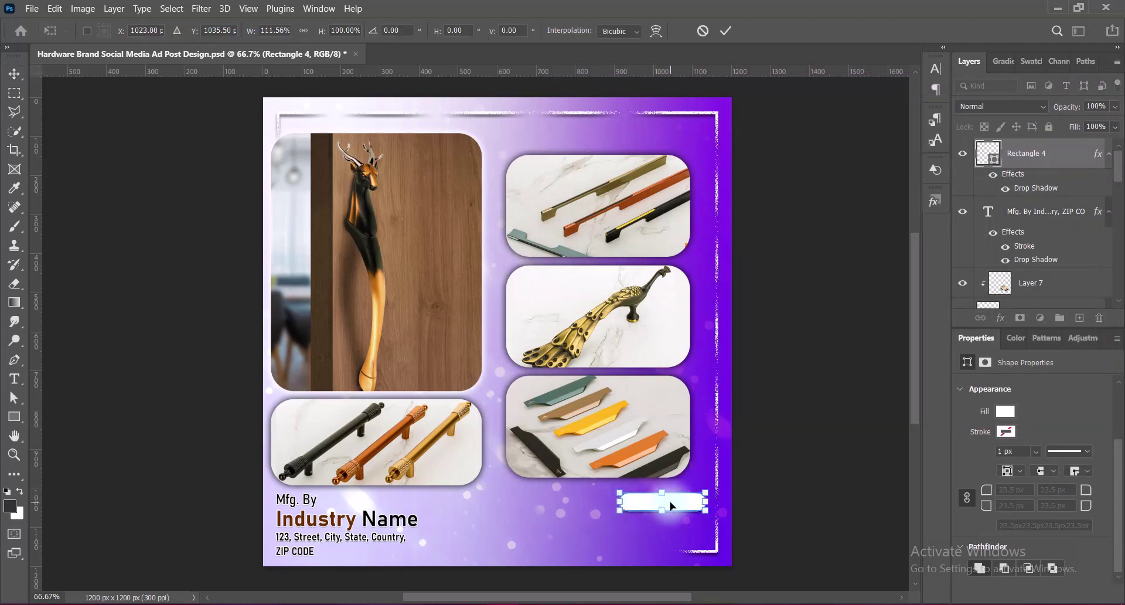
pyautogui.press('Return')
# Add 'Contact Us' text inside the pill in black SemiBold SemiCondensed
pyautogui.click(1079, 317)
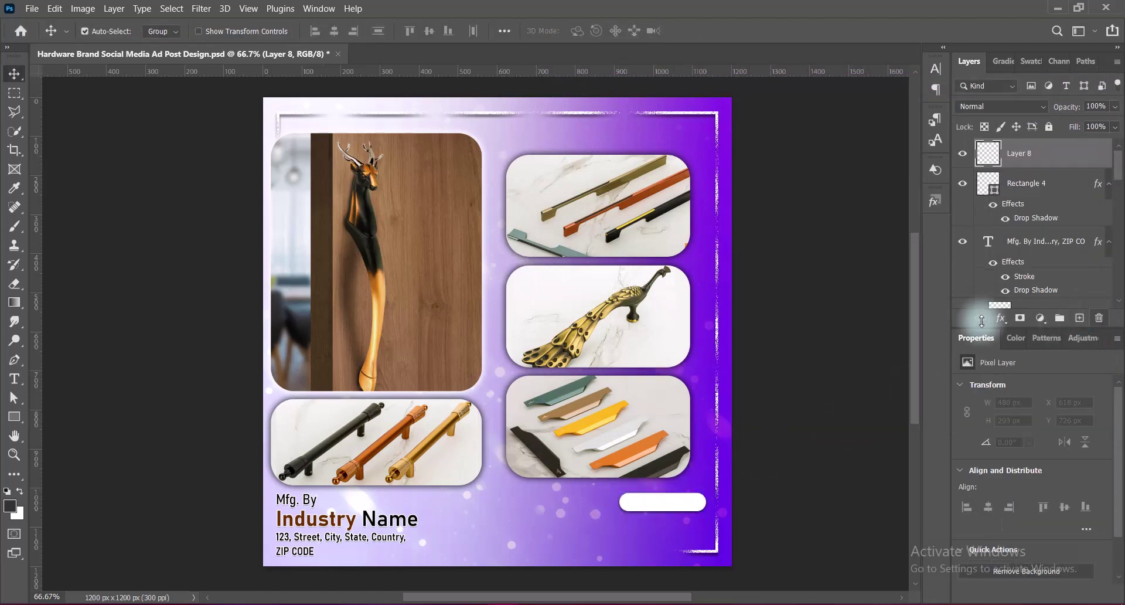
pyautogui.rightClick(14, 379)
pyautogui.click(56, 370)
pyautogui.click(631, 502)
pyautogui.write('Contact Us')
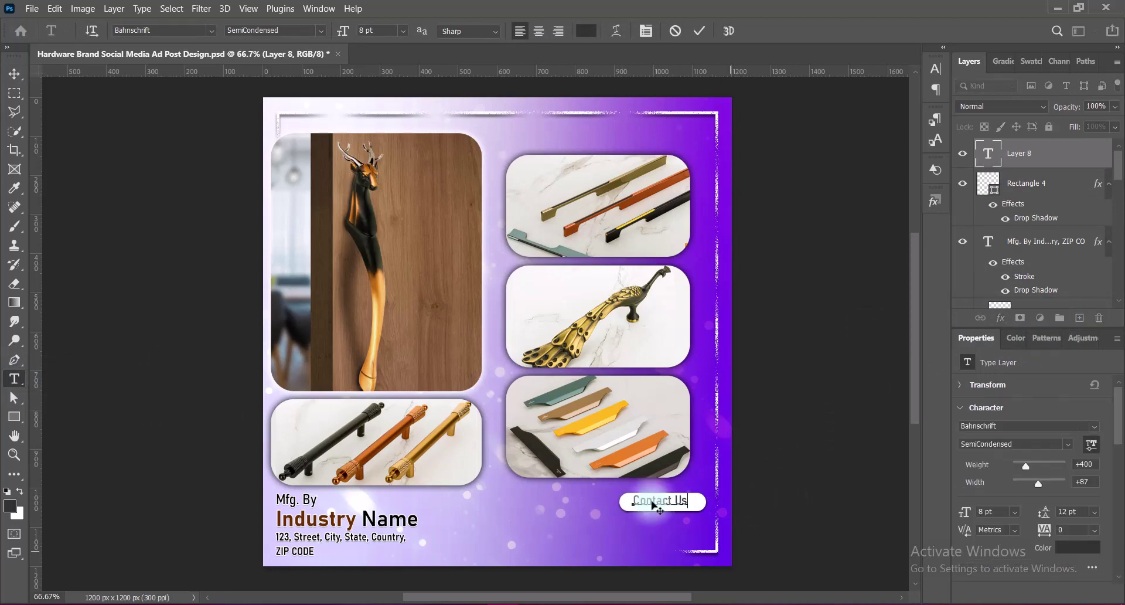
pyautogui.moveTo(645, 499); pyautogui.dragTo(726, 505)
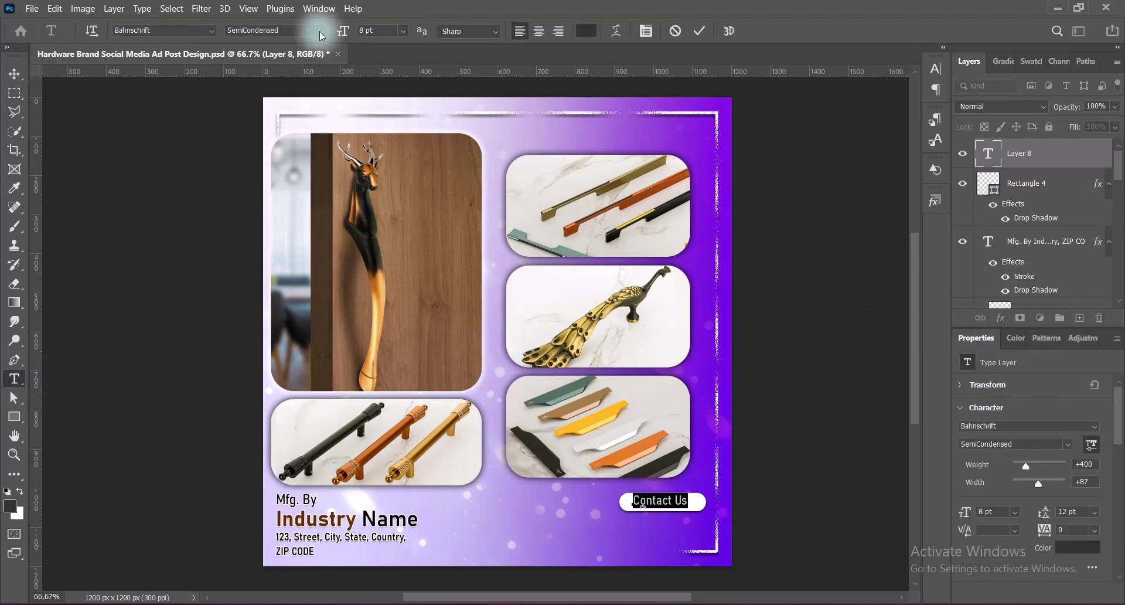
pyautogui.click(320, 32)
pyautogui.click(287, 163)
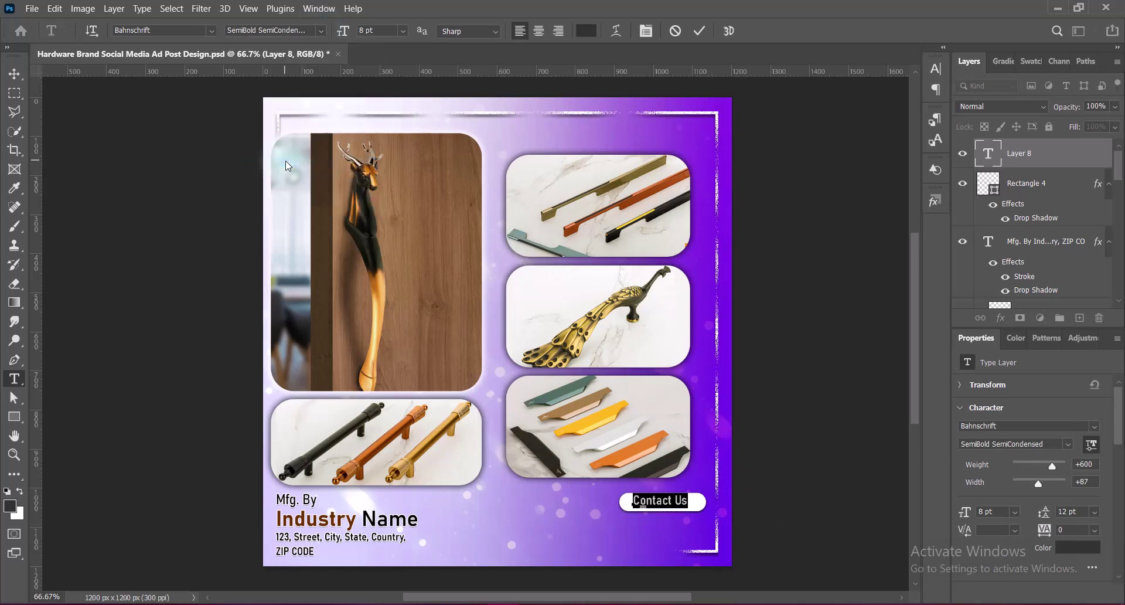
pyautogui.click(594, 35)
pyautogui.click(783, 469)
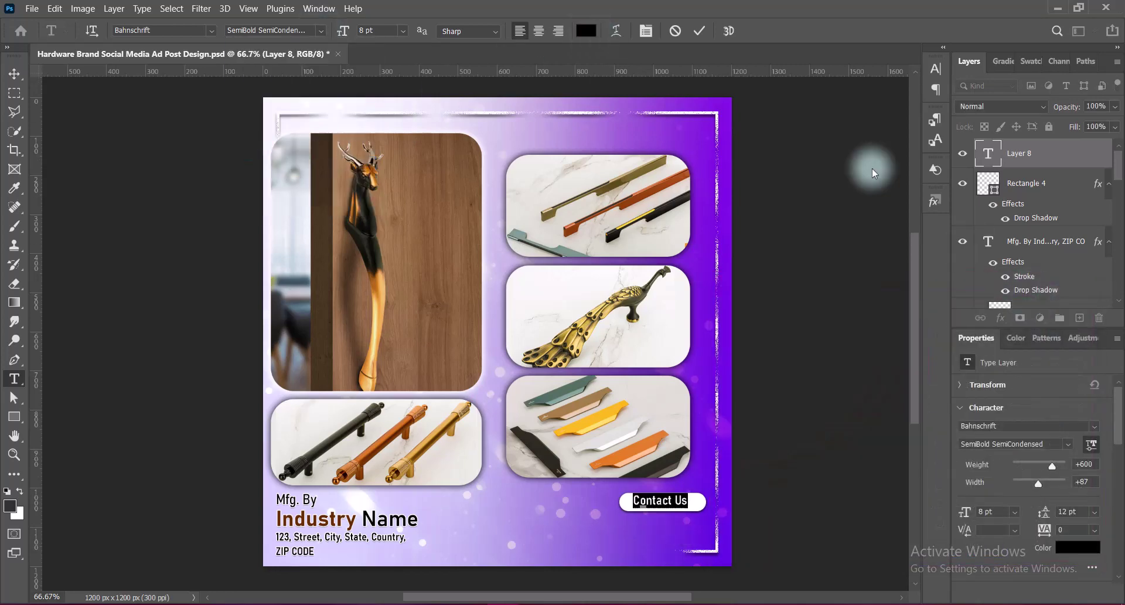
pyautogui.click(1032, 309)
pyautogui.click(702, 35)
# Deselect the Contact Us layer and add a new empty layer on top
pyautogui.click(14, 74)
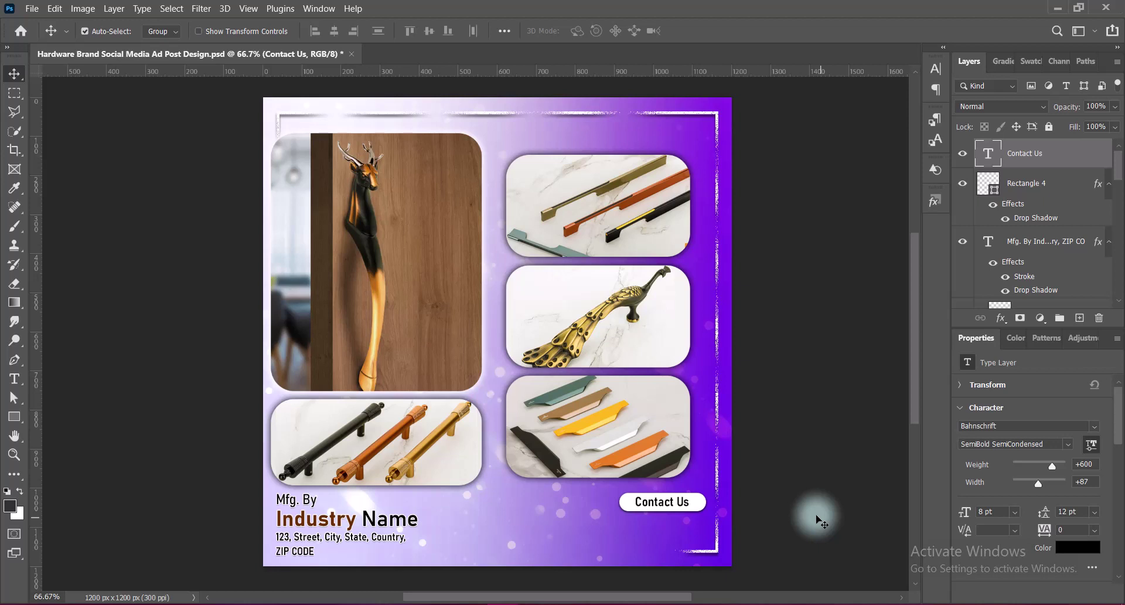
pyautogui.click(805, 456)
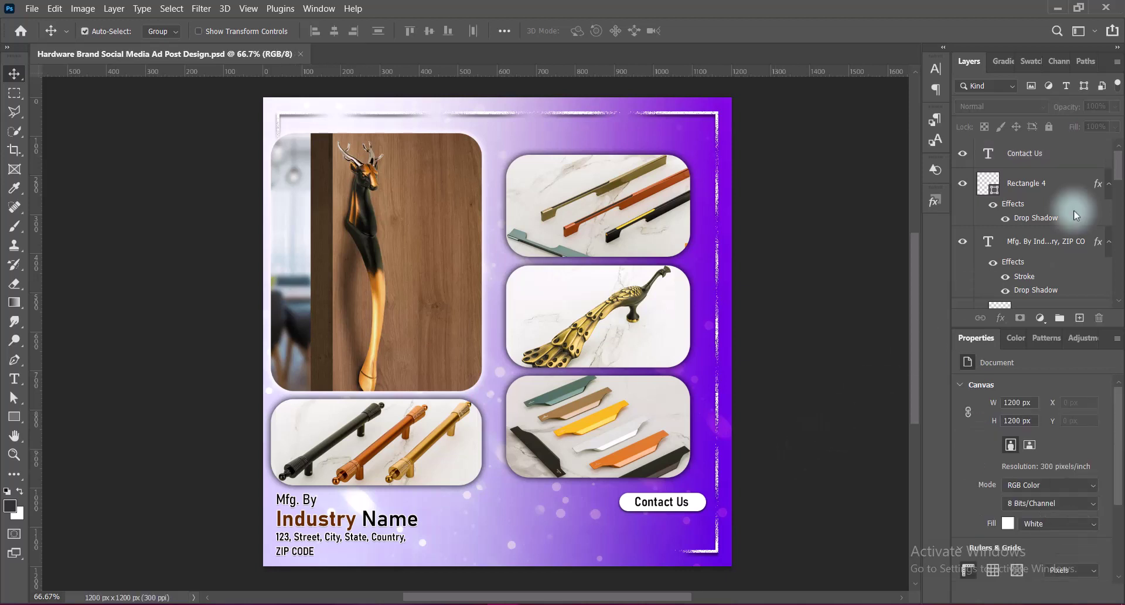
pyautogui.click(1079, 318)
pyautogui.click(14, 378)
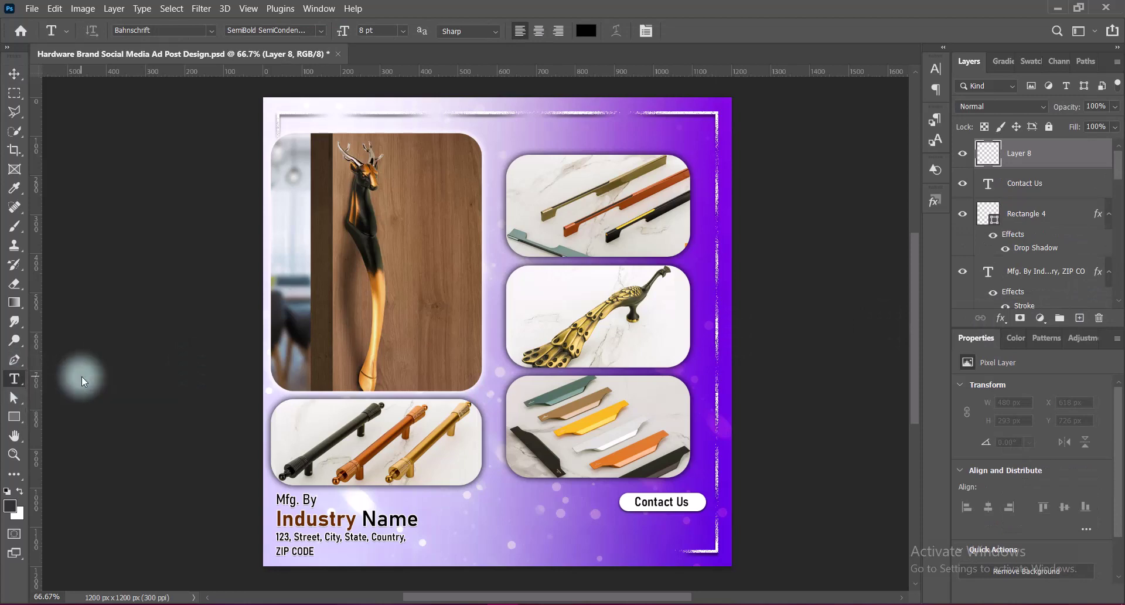
# Add phone and e-mail text below the button in white, smaller SemiBold SemiCondensed
pyautogui.click(603, 527)
pyautogui.click(586, 30)
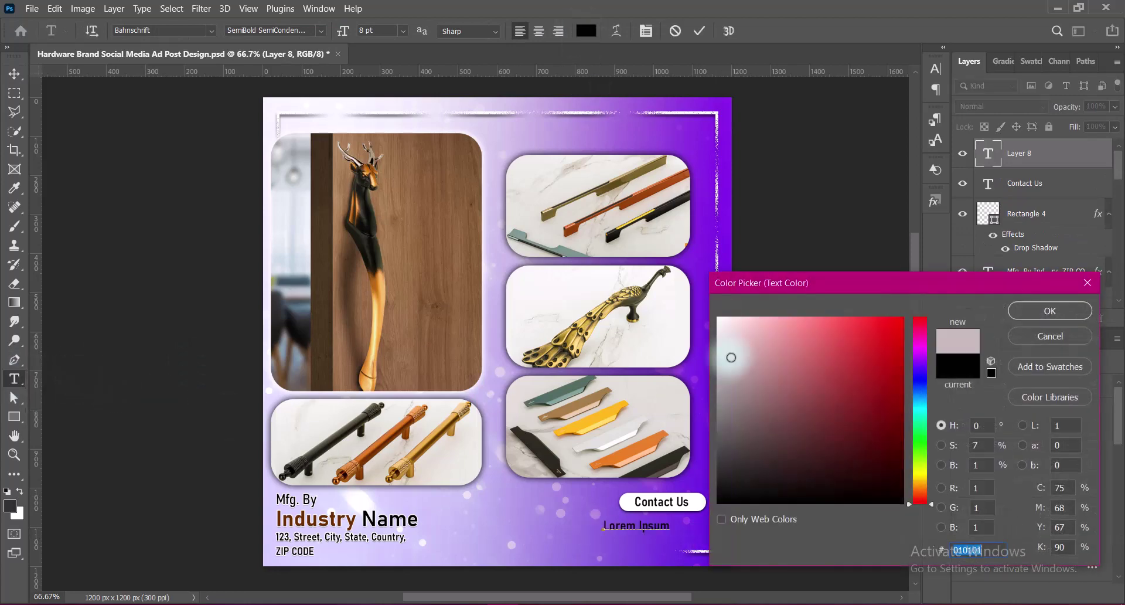
pyautogui.moveTo(730, 359); pyautogui.dragTo(681, 272)
pyautogui.click(1049, 311)
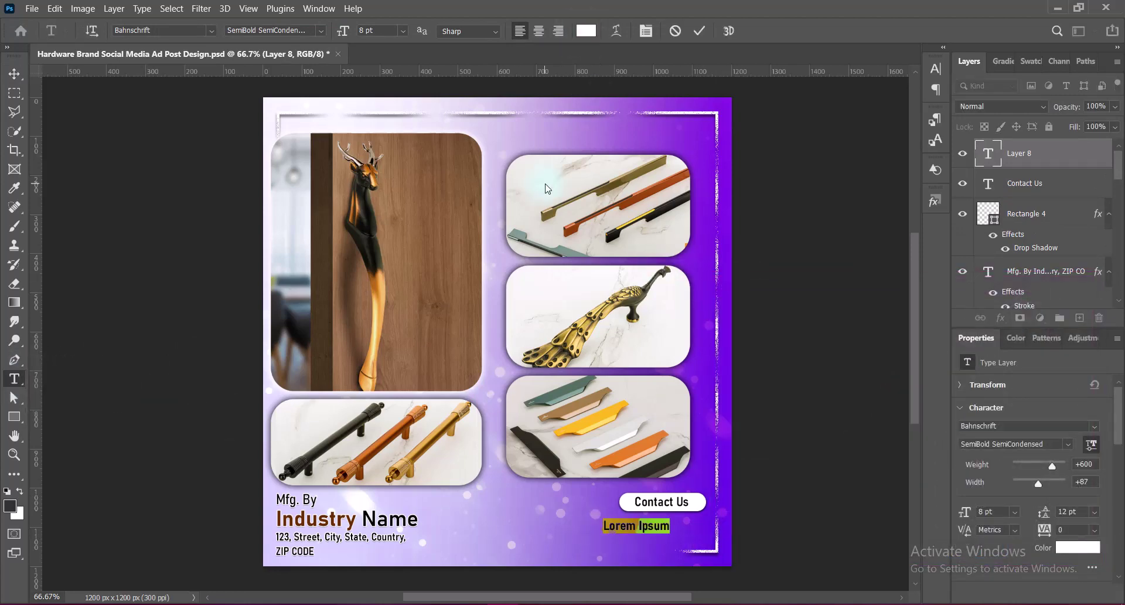
pyautogui.click(321, 31)
pyautogui.click(256, 174)
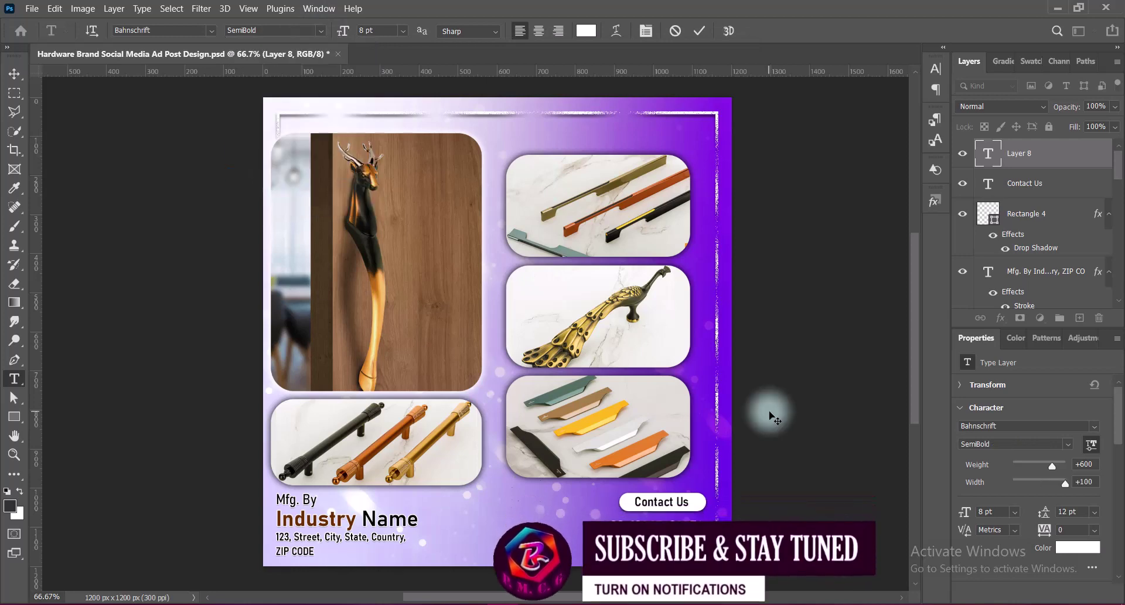
pyautogui.click(321, 30)
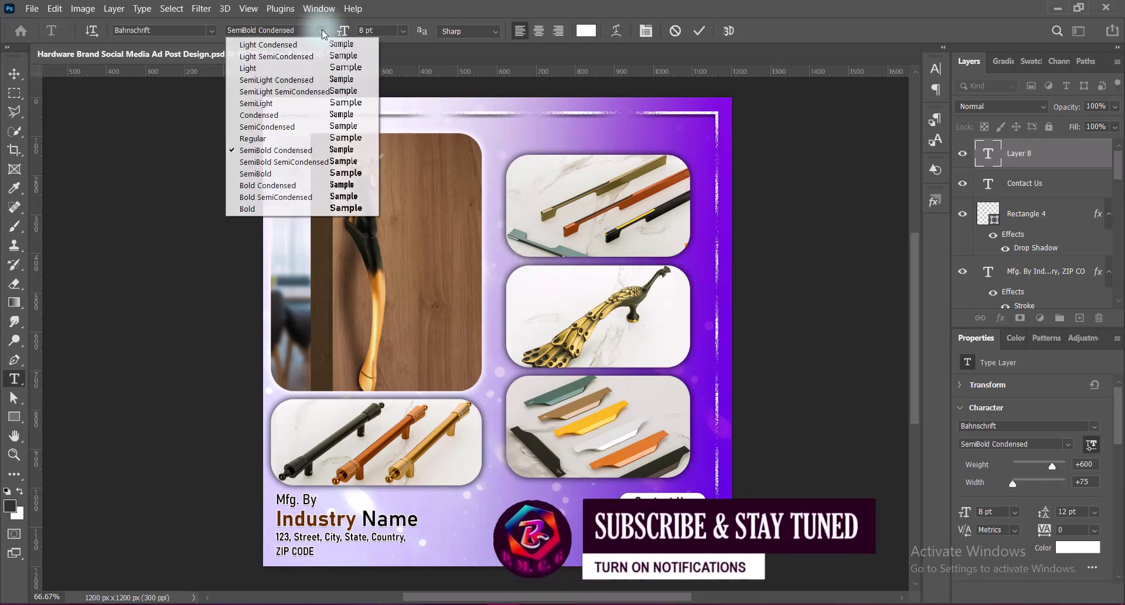
pyautogui.click(298, 169)
pyautogui.moveTo(342, 31); pyautogui.dragTo(328, 30)
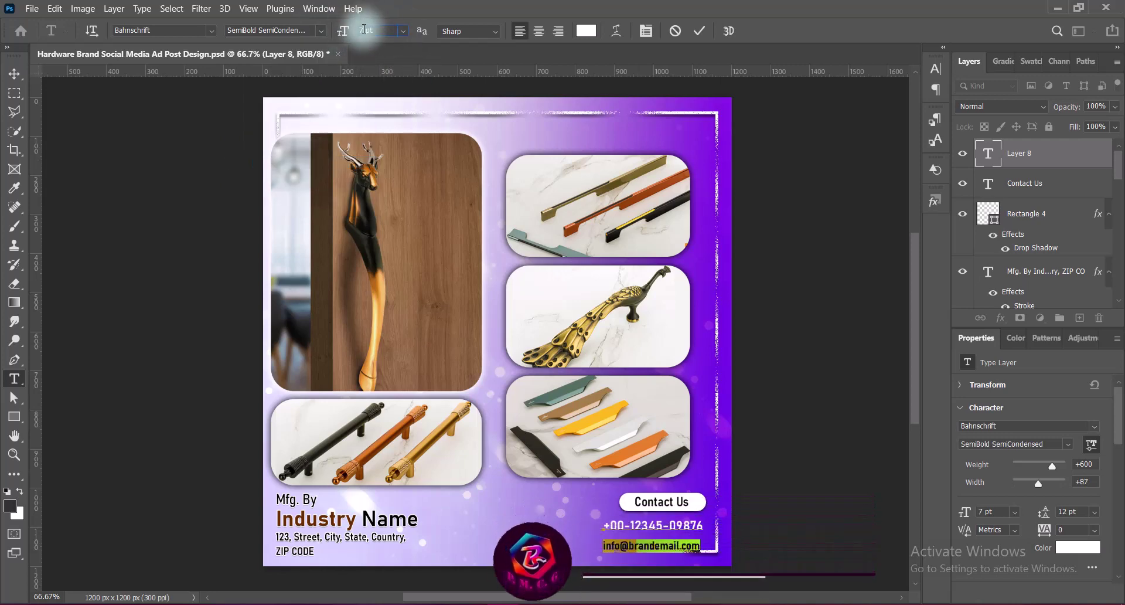
pyautogui.click(935, 68)
pyautogui.click(911, 106)
pyautogui.click(699, 31)
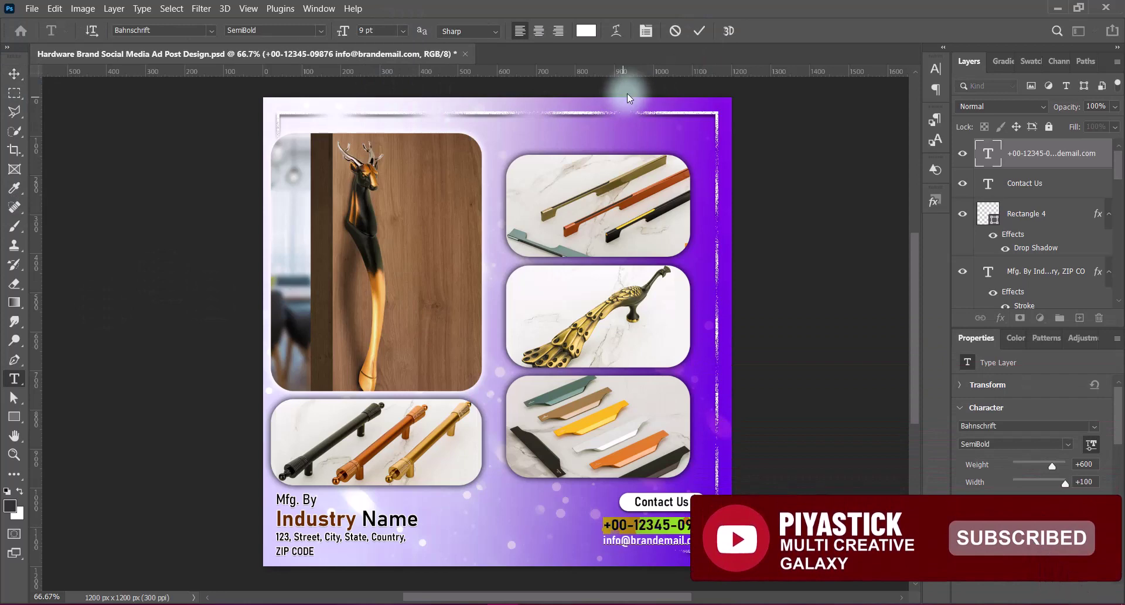
# Shift the phone and e-mail text slightly left and apply a drop shadow
pyautogui.press('v')
pyautogui.moveTo(644, 532); pyautogui.dragTo(635, 532)
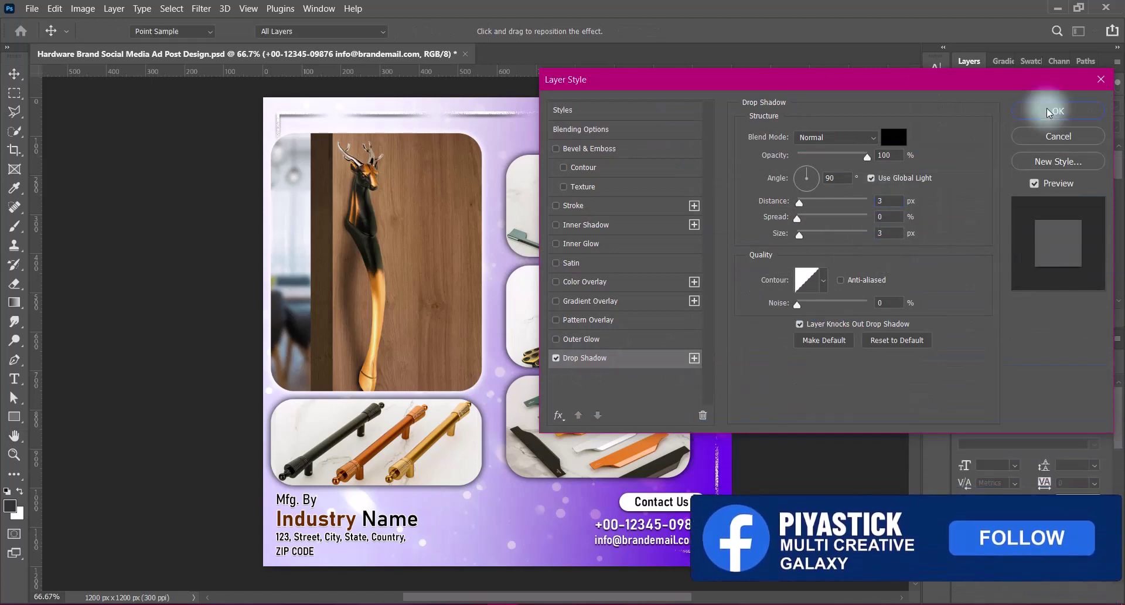
pyautogui.click(1049, 112)
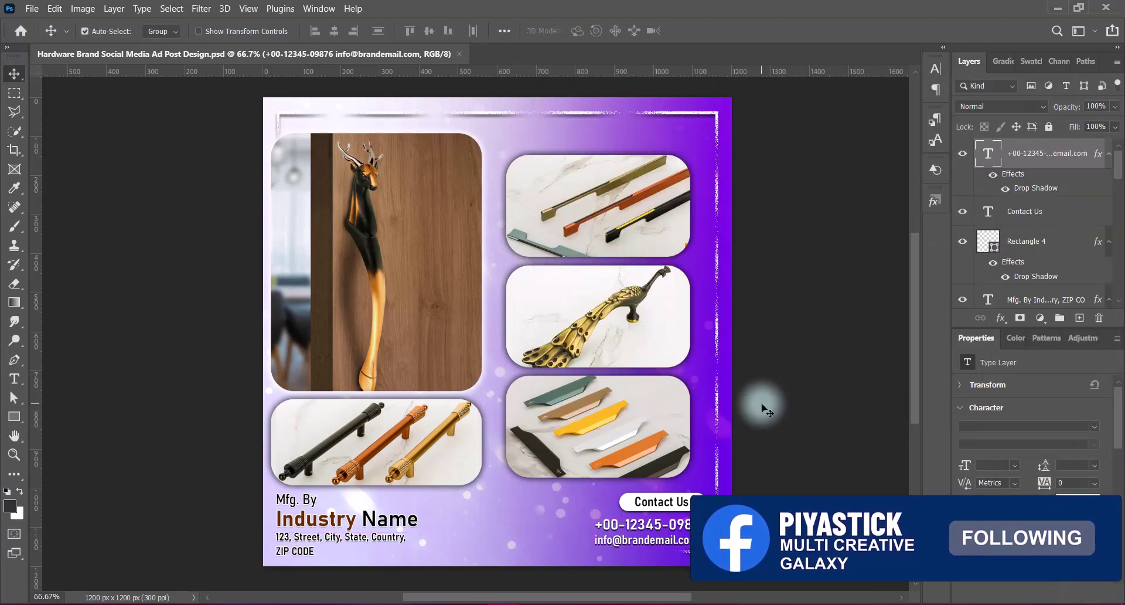
pyautogui.click(402, 232)
# Narrow the deer photo frame's left edge and lower its top edge
pyautogui.hotkey('ctrl', 't')
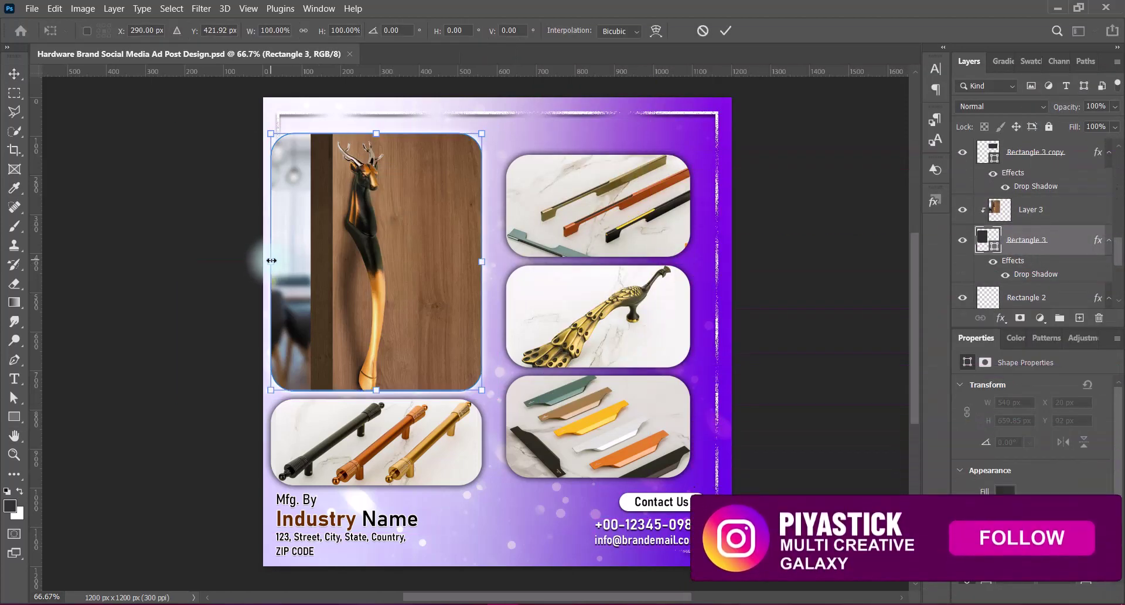
pyautogui.moveTo(271, 261); pyautogui.dragTo(276, 260)
pyautogui.press('Return')
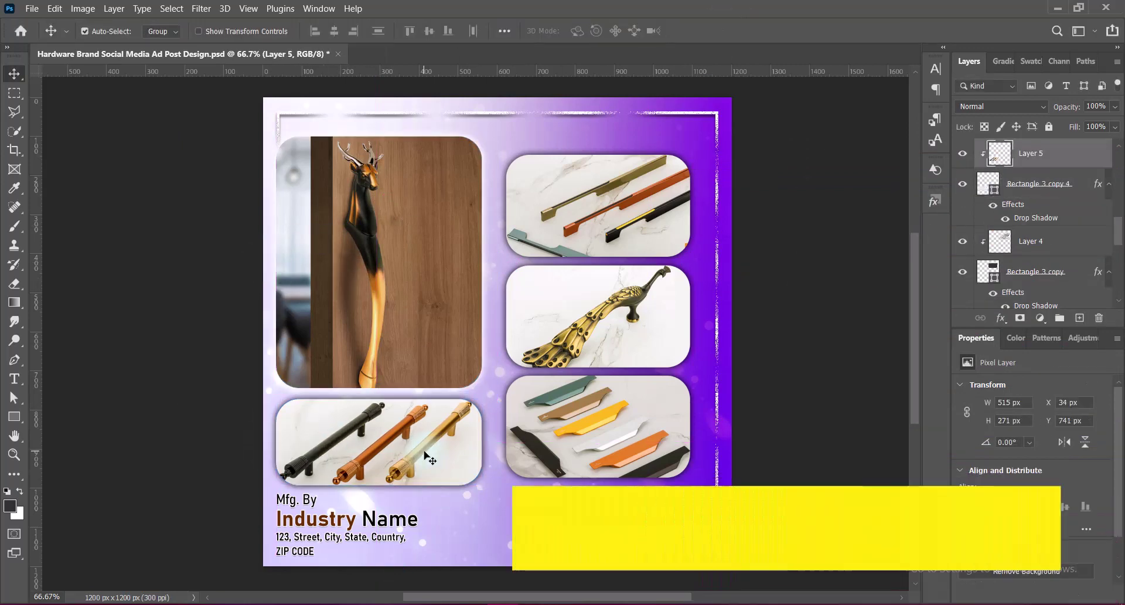
pyautogui.click(791, 448)
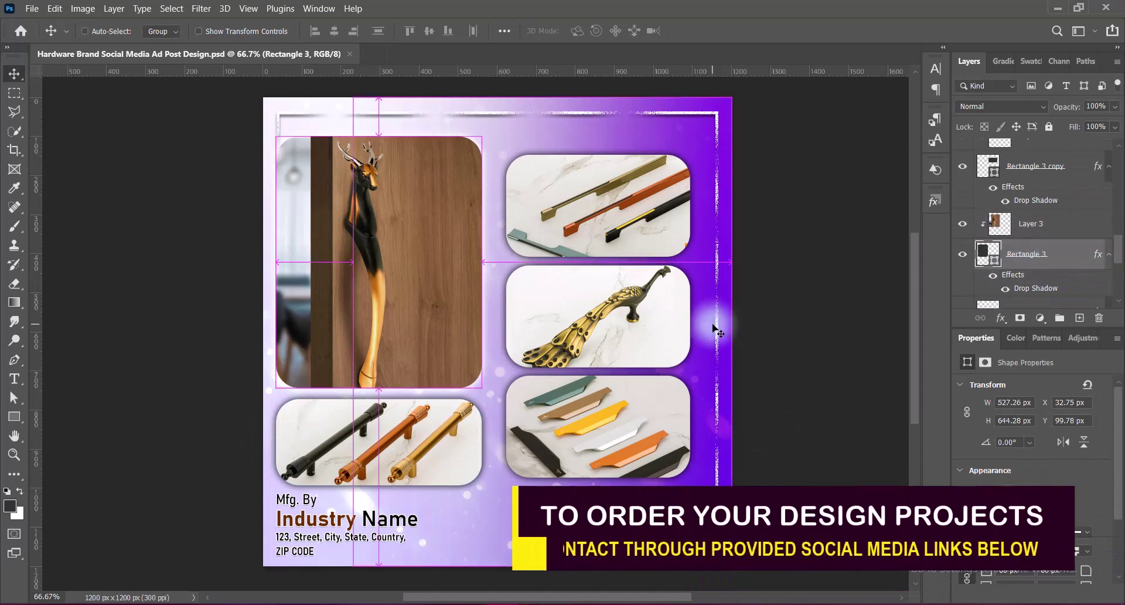
pyautogui.hotkey('ctrl', 't')
pyautogui.moveTo(379, 137); pyautogui.dragTo(379, 217)
pyautogui.press('Return')
# Scale the deer photo to about 75% to fit the frame, then save
pyautogui.keyDown('ctrl'); pyautogui.click(394, 284); pyautogui.keyUp('ctrl')
pyautogui.hotkey('ctrl', 't')
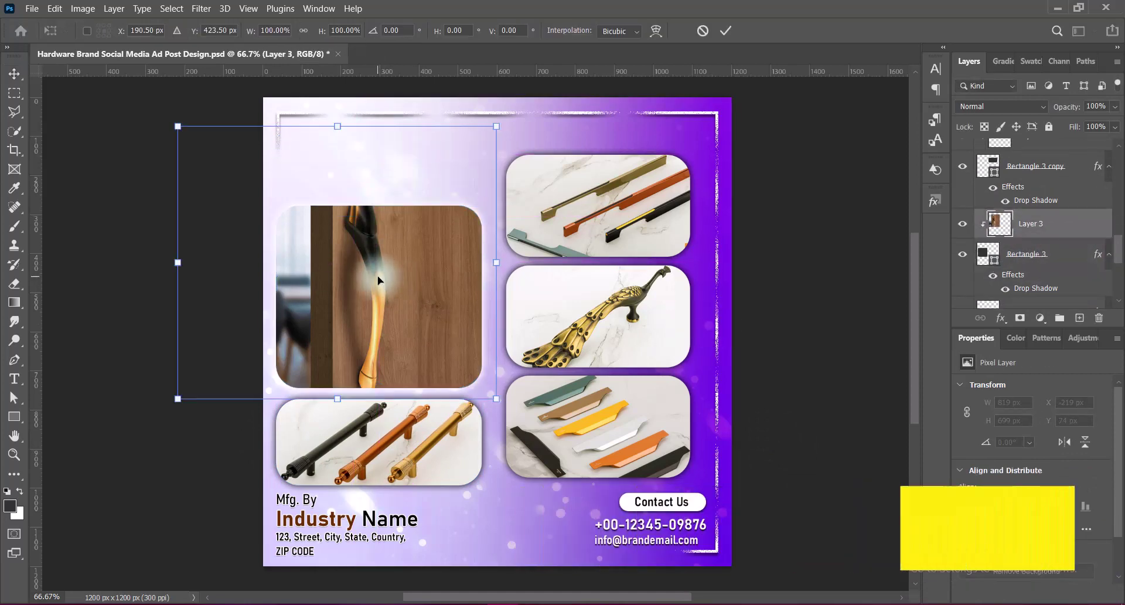
pyautogui.moveTo(176, 126); pyautogui.dragTo(226, 171)
pyautogui.moveTo(490, 171); pyautogui.dragTo(481, 200)
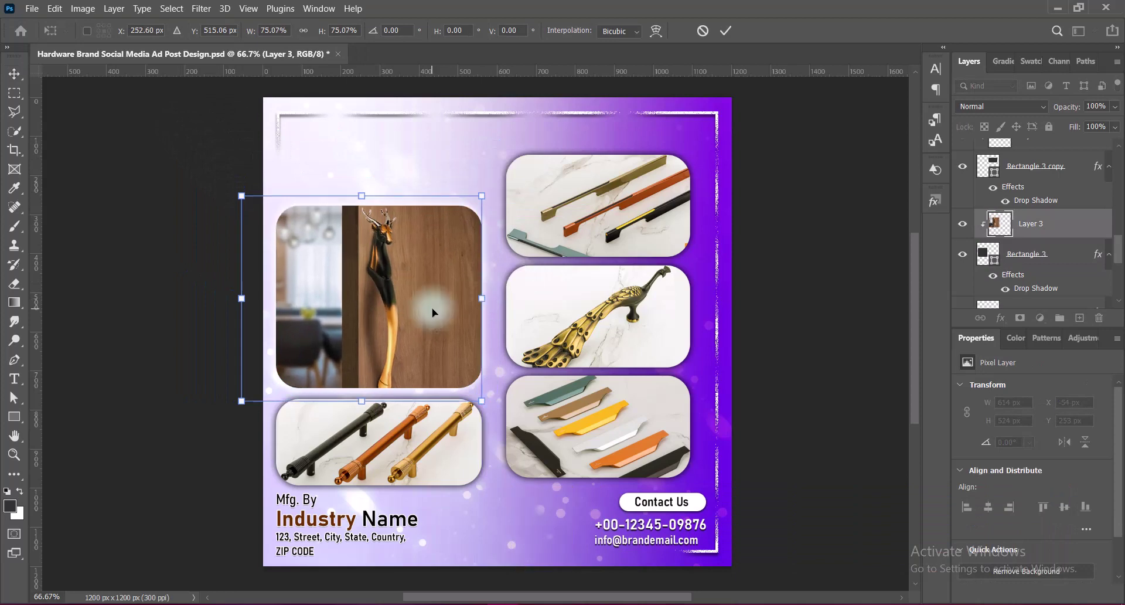
pyautogui.doubleClick(423, 303)
pyautogui.hotkey('ctrl', 's')
pyautogui.click(1079, 318)
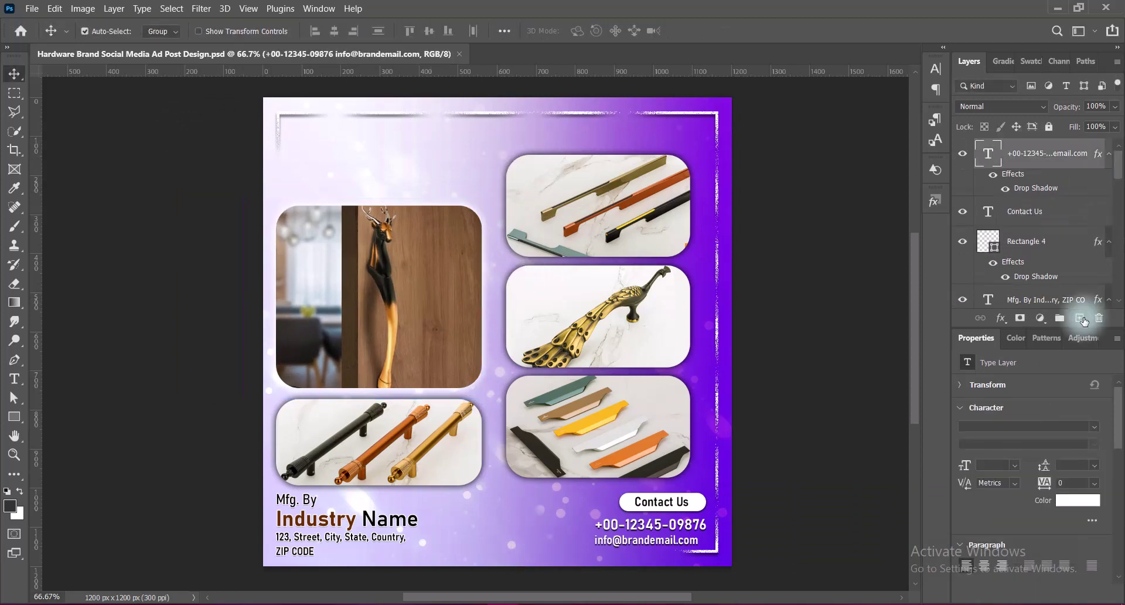
# Select all of the headline text and set its font style to SemiBold
pyautogui.press('t')
pyautogui.click(328, 146)
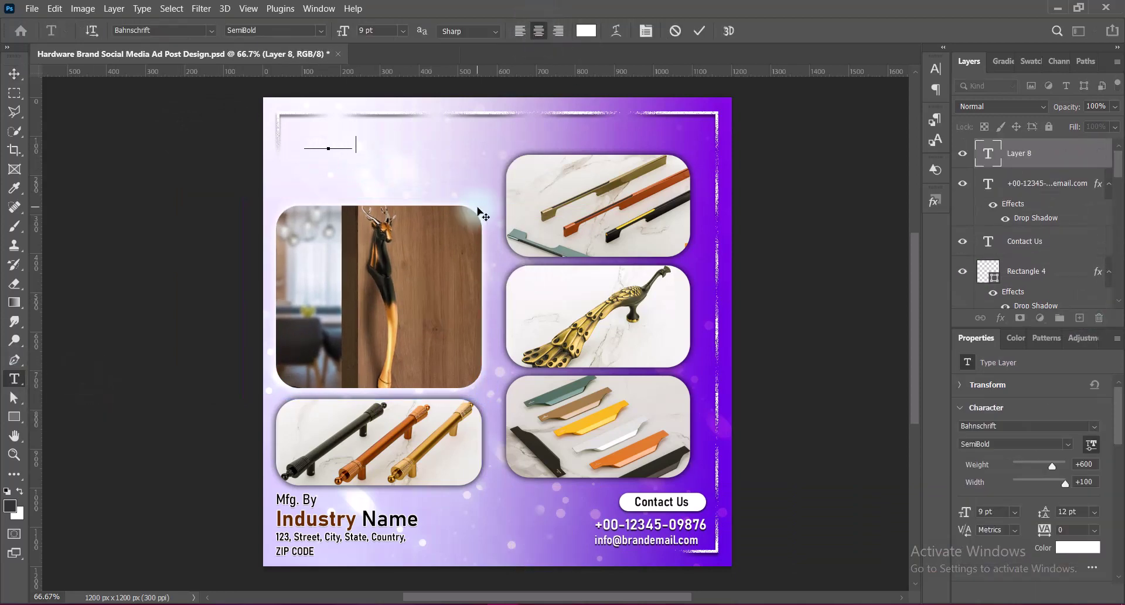
pyautogui.hotkey('ctrl', 'a')
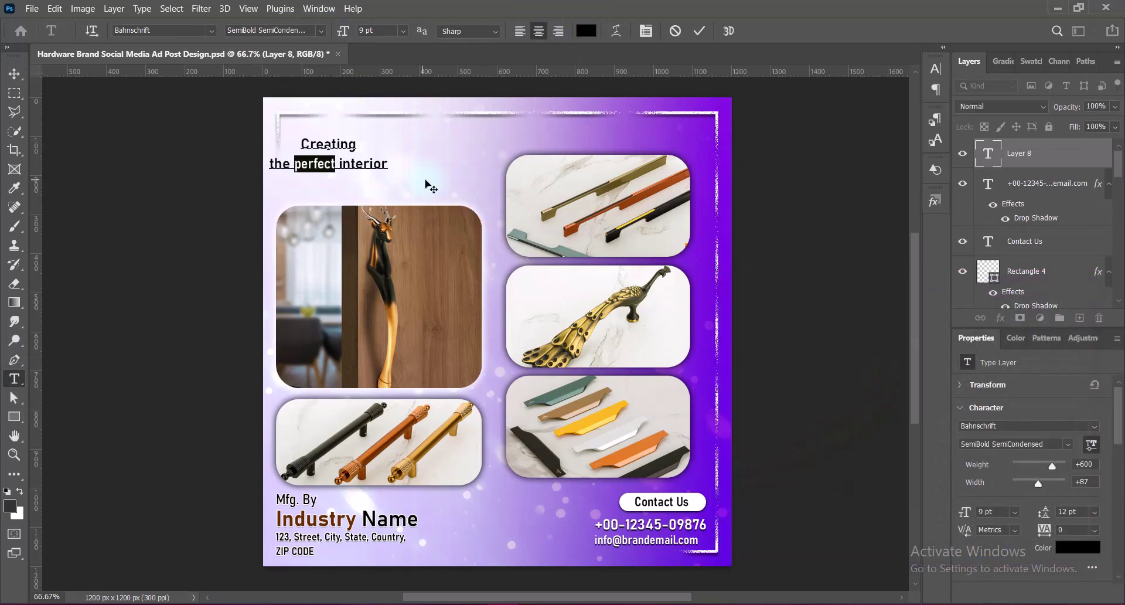
pyautogui.click(321, 31)
pyautogui.click(265, 139)
pyautogui.click(321, 31)
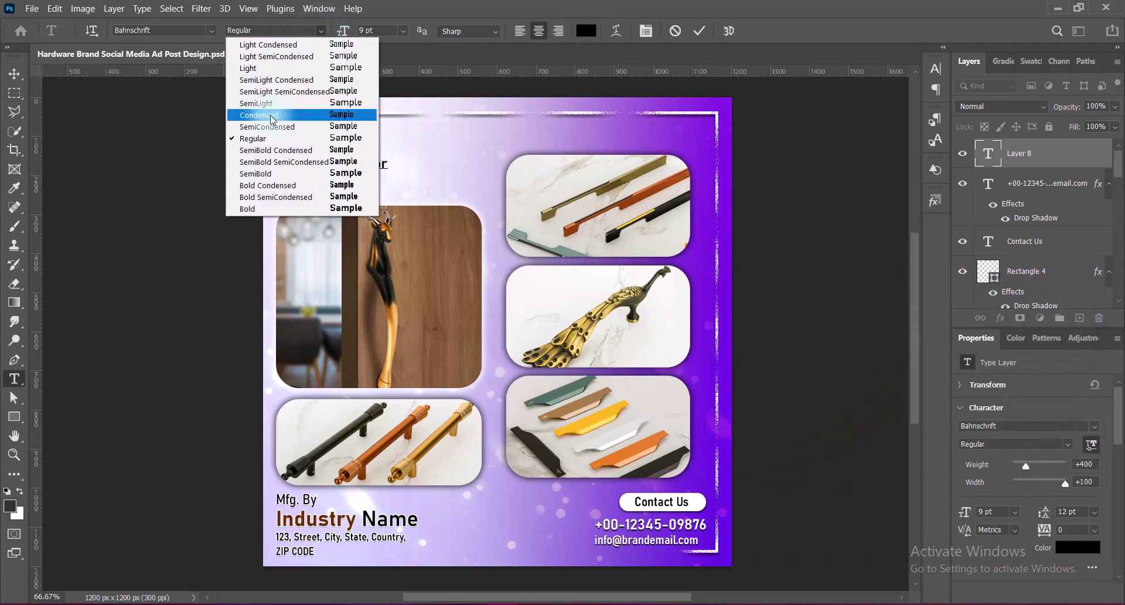
pyautogui.click(275, 111)
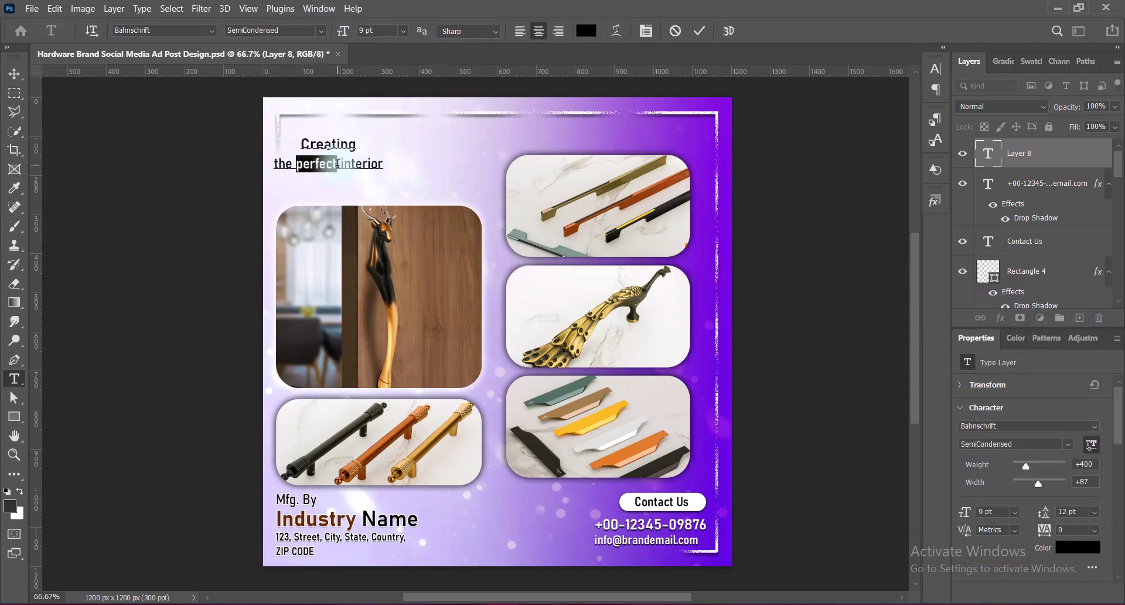
pyautogui.click(321, 30)
pyautogui.click(266, 168)
# Colour the word 'Creating' dark brown
pyautogui.doubleClick(328, 143)
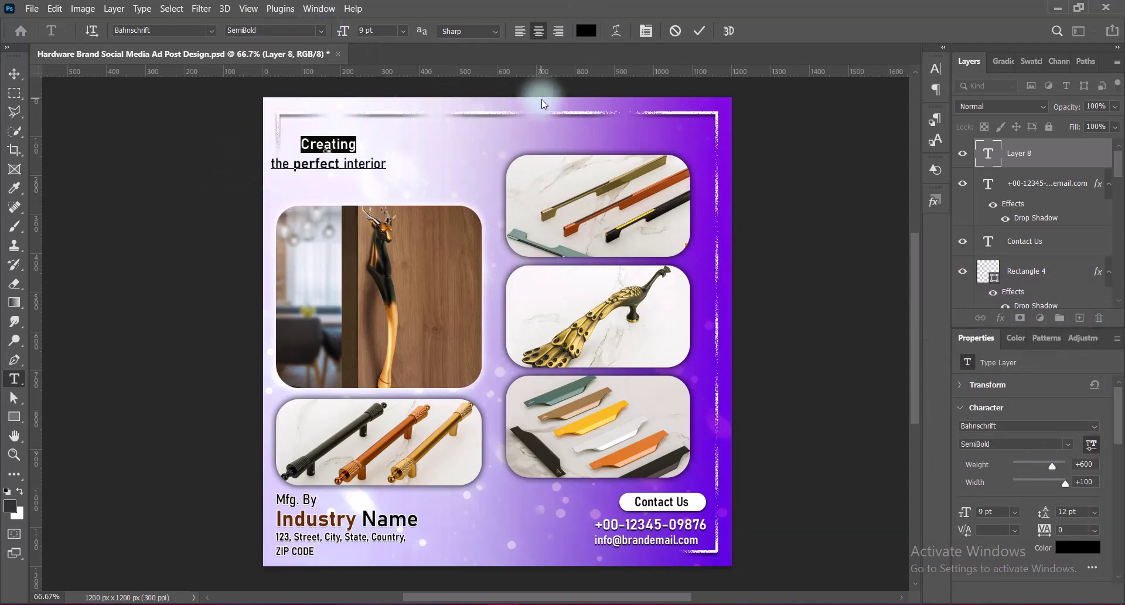
pyautogui.click(585, 30)
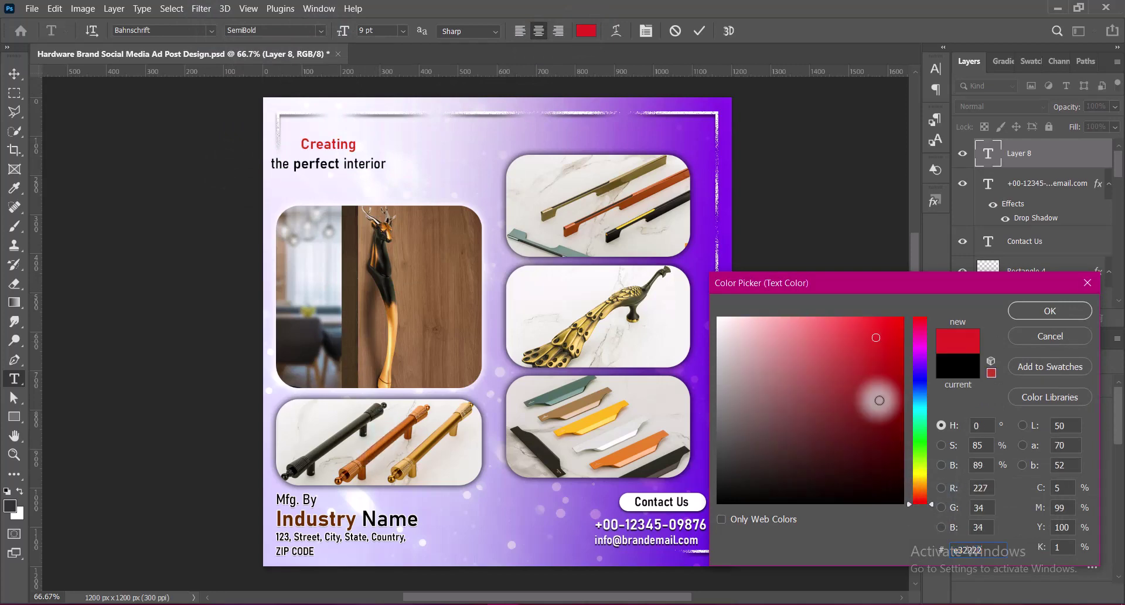
pyautogui.click(571, 227)
pyautogui.click(1049, 310)
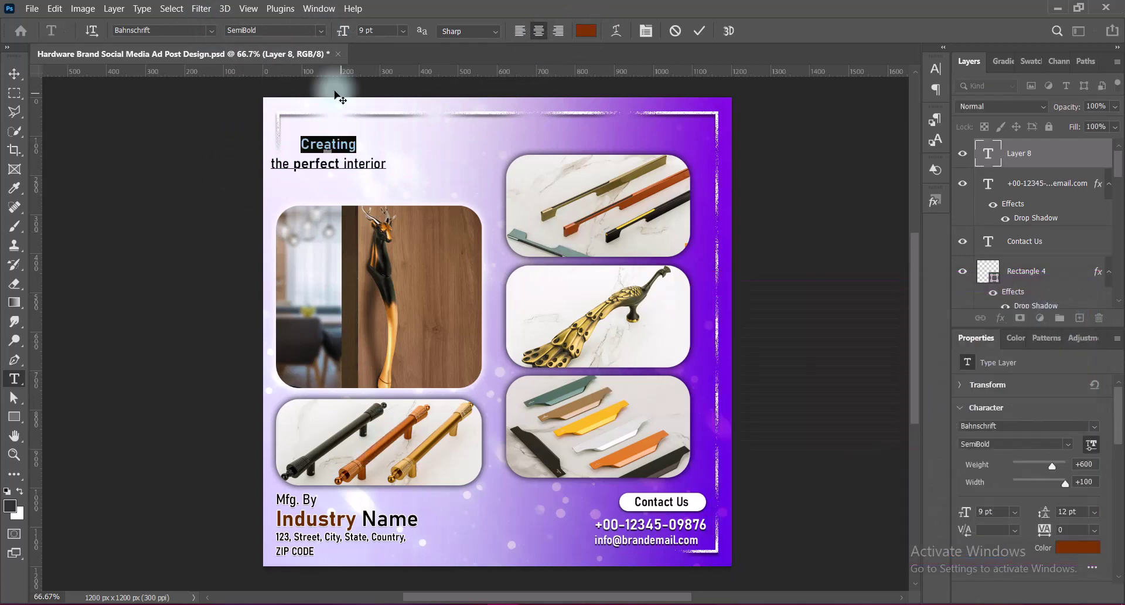
# Switch 'Creating' to the Bachelorette script font at 16 pt with Strong anti-aliasing
pyautogui.click(211, 30)
pyautogui.click(211, 518)
pyautogui.click(211, 31)
pyautogui.click(338, 523)
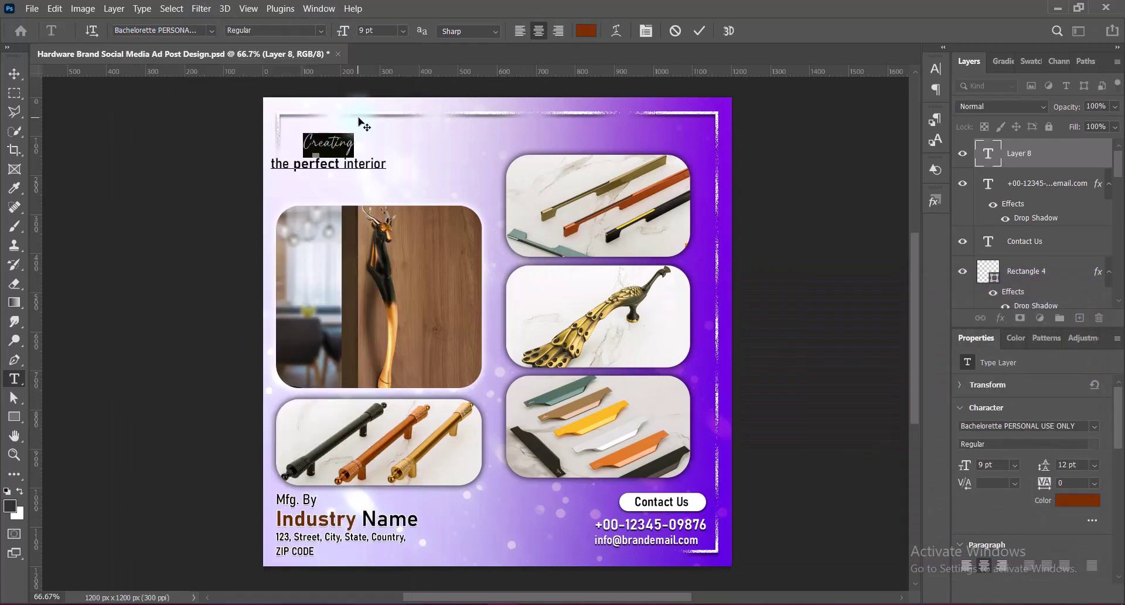
pyautogui.click(468, 31)
pyautogui.click(463, 80)
pyautogui.click(402, 31)
pyautogui.click(389, 142)
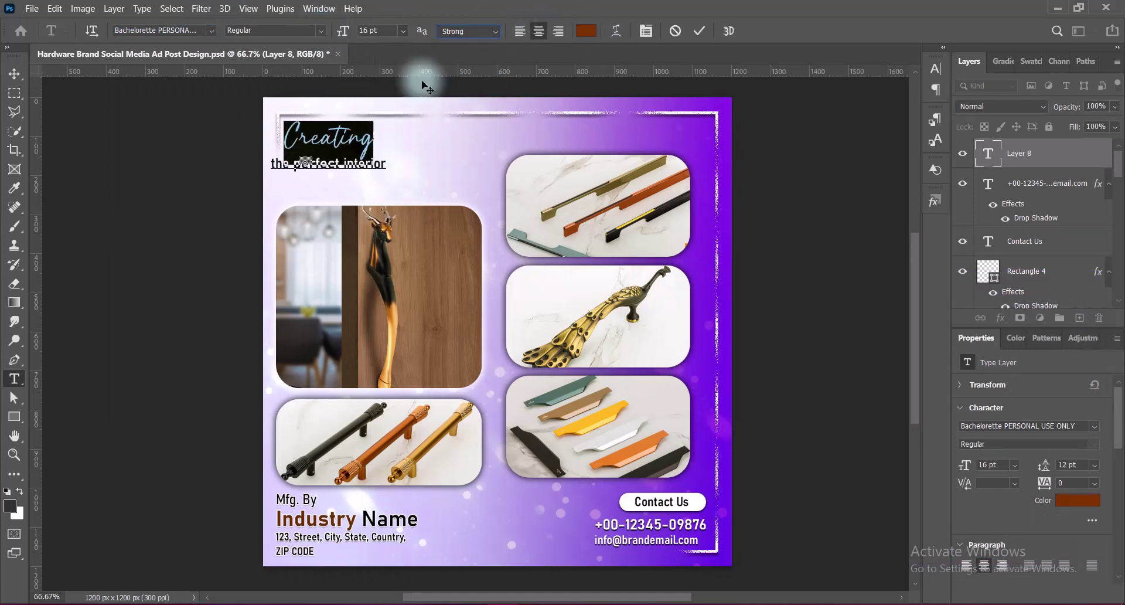
pyautogui.click(699, 30)
# Tighten the leading of 'the perfect interior' to 10 pt
pyautogui.moveTo(256, 164); pyautogui.dragTo(387, 164)
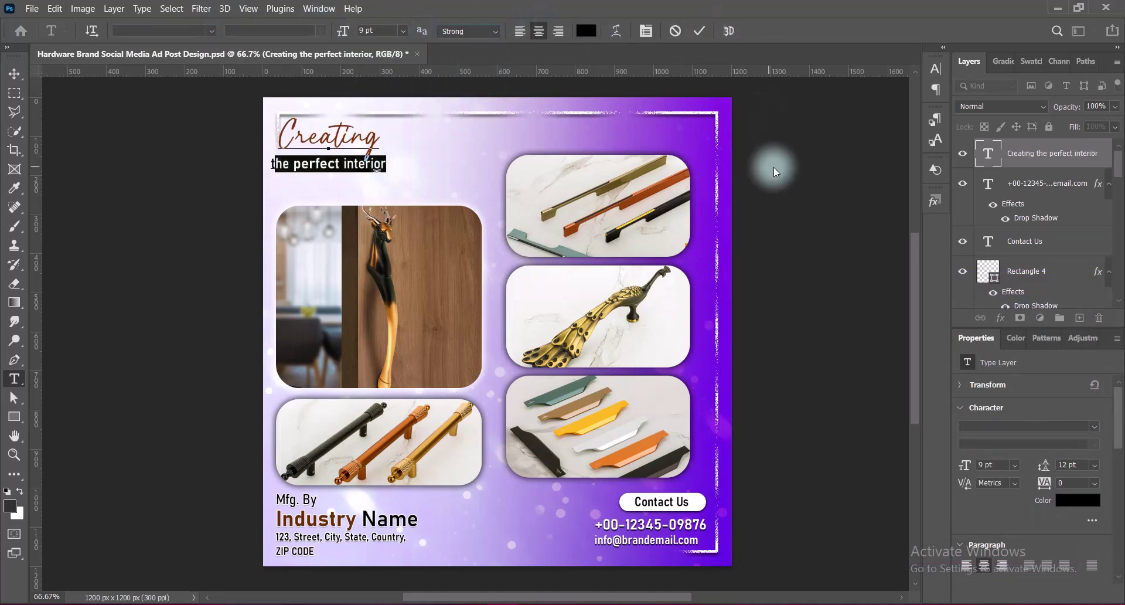
pyautogui.click(935, 69)
pyautogui.click(912, 106)
pyautogui.click(890, 173)
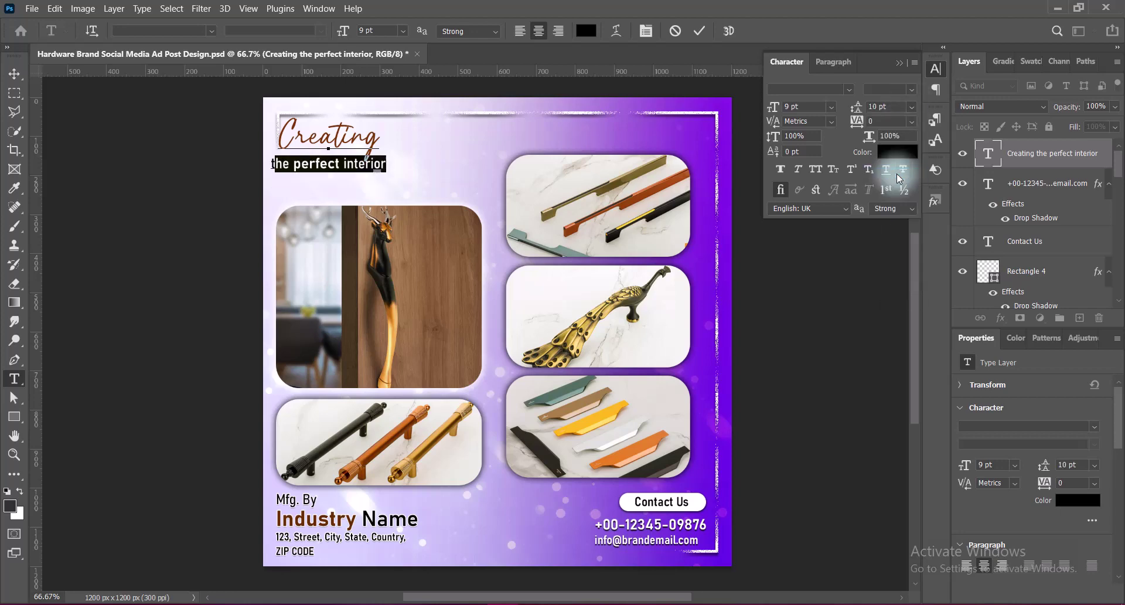
pyautogui.click(911, 106)
pyautogui.click(899, 62)
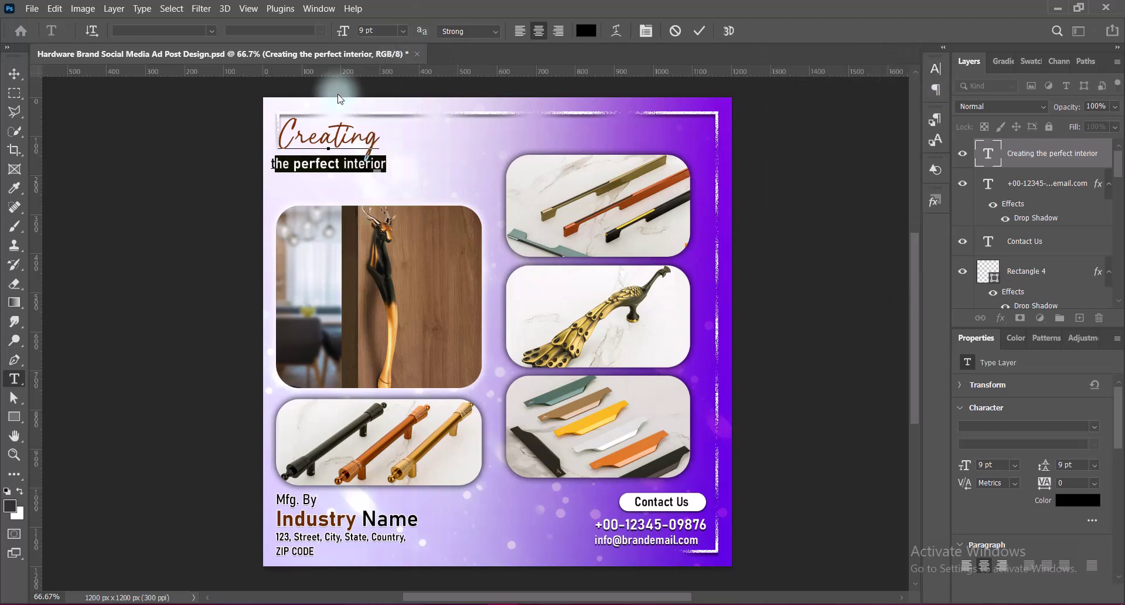
# Enlarge 'Creating' to about 24 pt and commit the headline
pyautogui.doubleClick(328, 136)
pyautogui.click(403, 32)
pyautogui.click(379, 163)
pyautogui.hotkey('ctrl', 'Return')
# Move the headline toward the left edge of the ad
pyautogui.press('v')
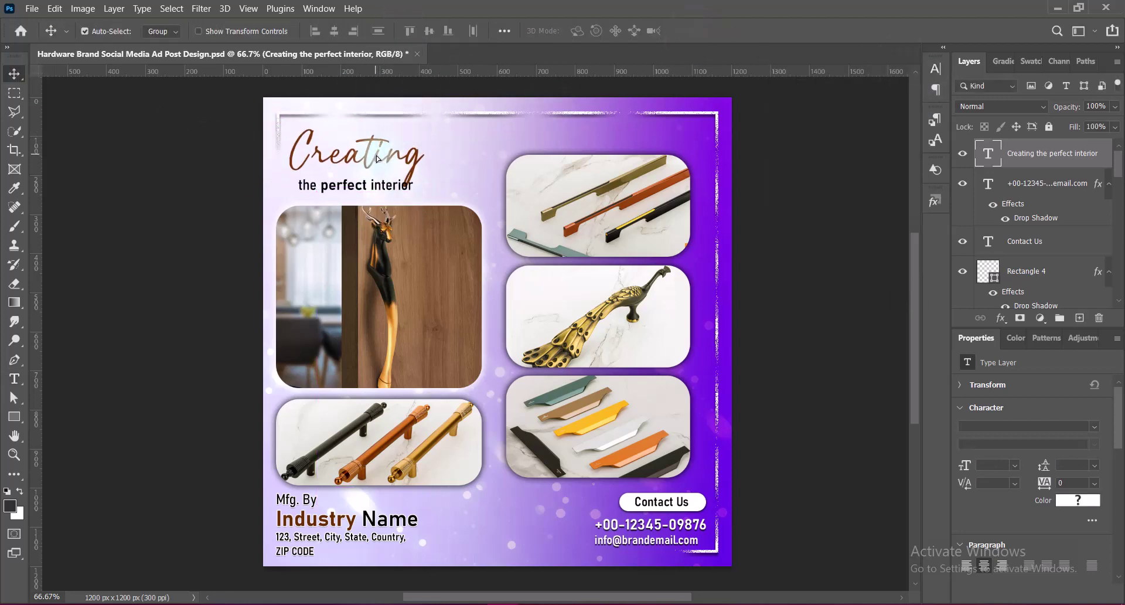
pyautogui.doubleClick(391, 162)
pyautogui.click(935, 69)
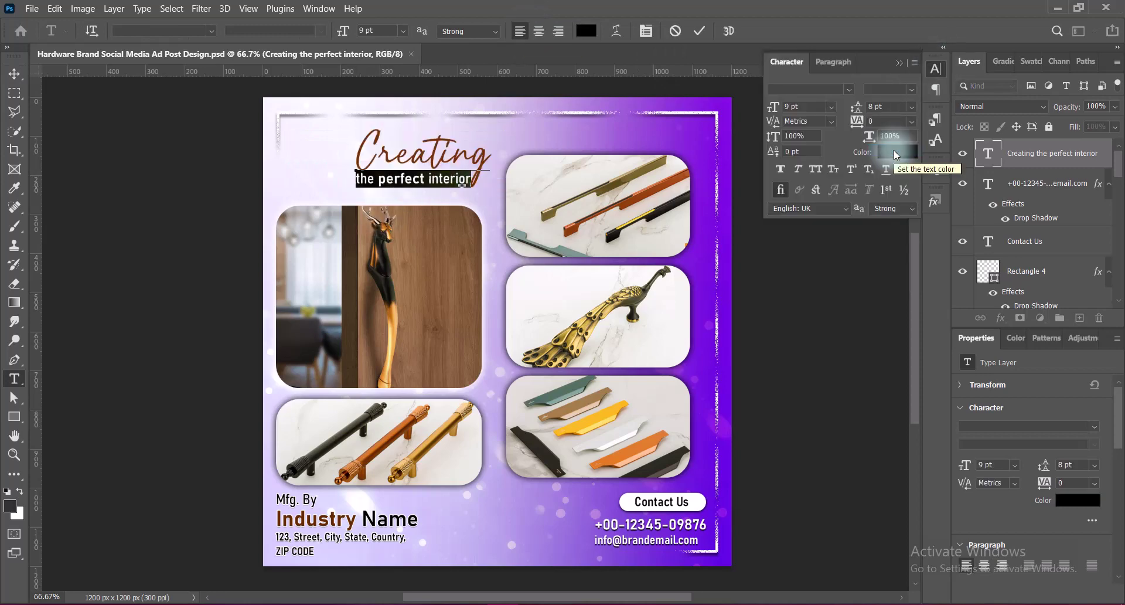
pyautogui.click(902, 65)
pyautogui.hotkey('ctrl', 'Return')
pyautogui.press('v')
pyautogui.moveTo(484, 171); pyautogui.dragTo(412, 160)
# Scale the headline up with Free Transform and nudge it slightly right
pyautogui.hotkey('ctrl', 't')
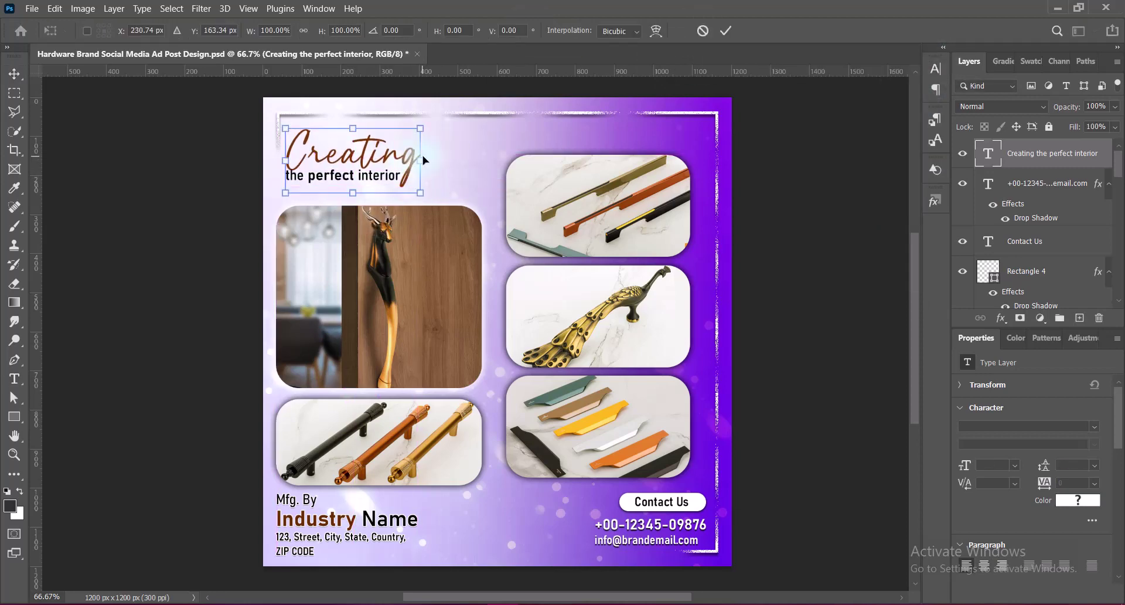
pyautogui.moveTo(423, 121); pyautogui.dragTo(450, 112)
pyautogui.press('Return')
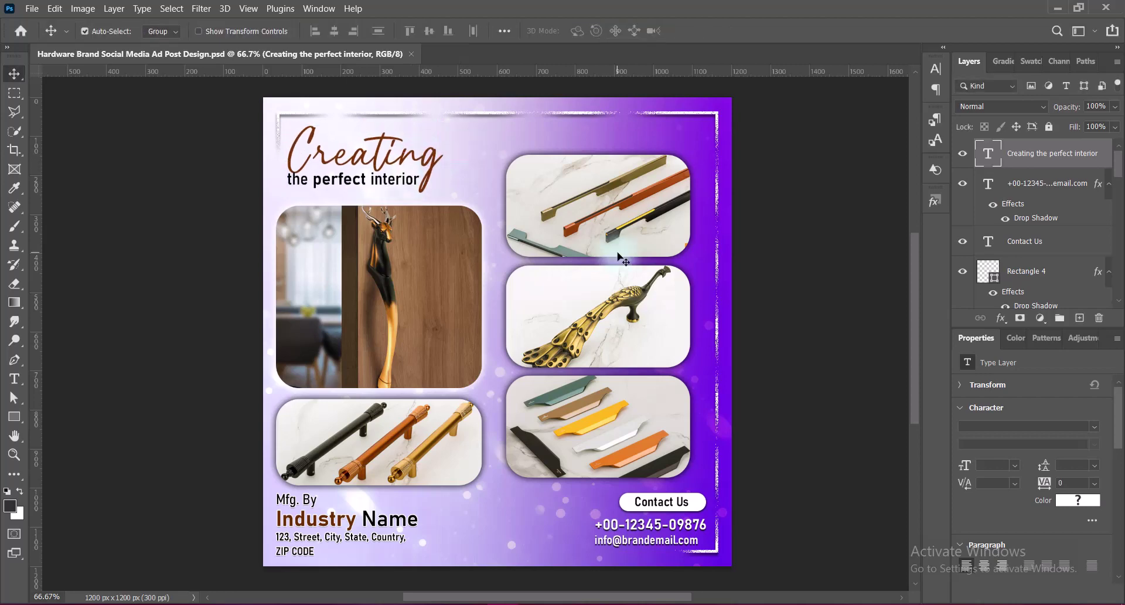
pyautogui.hotkey('ctrl', 't')
pyautogui.moveTo(443, 163); pyautogui.dragTo(456, 164)
pyautogui.press('Return')
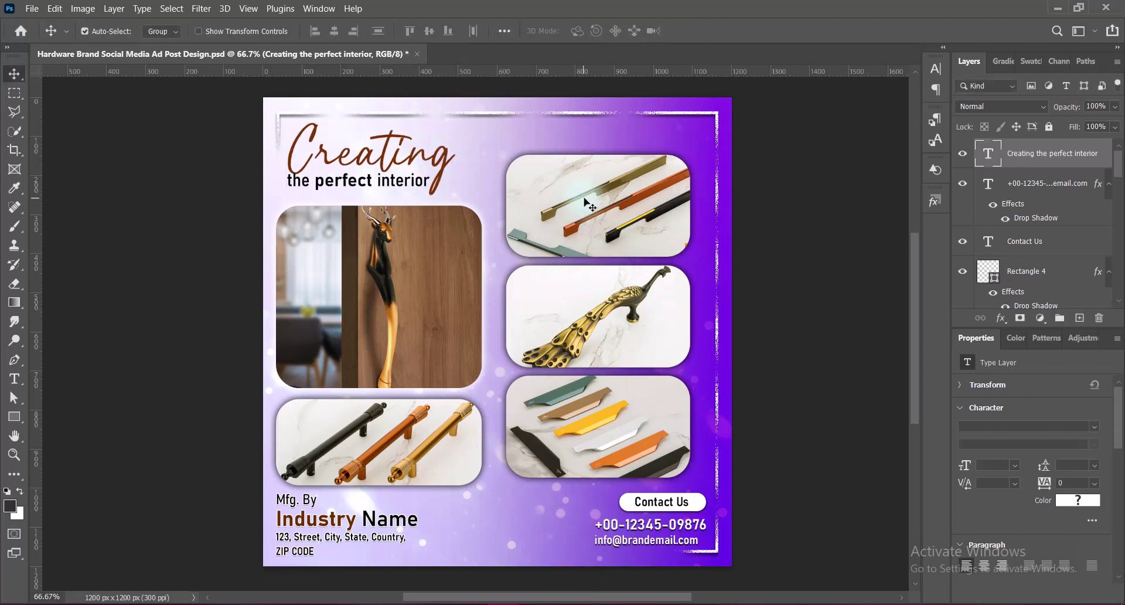
pyautogui.press('Right')
pyautogui.press('Right')
pyautogui.press('Right')
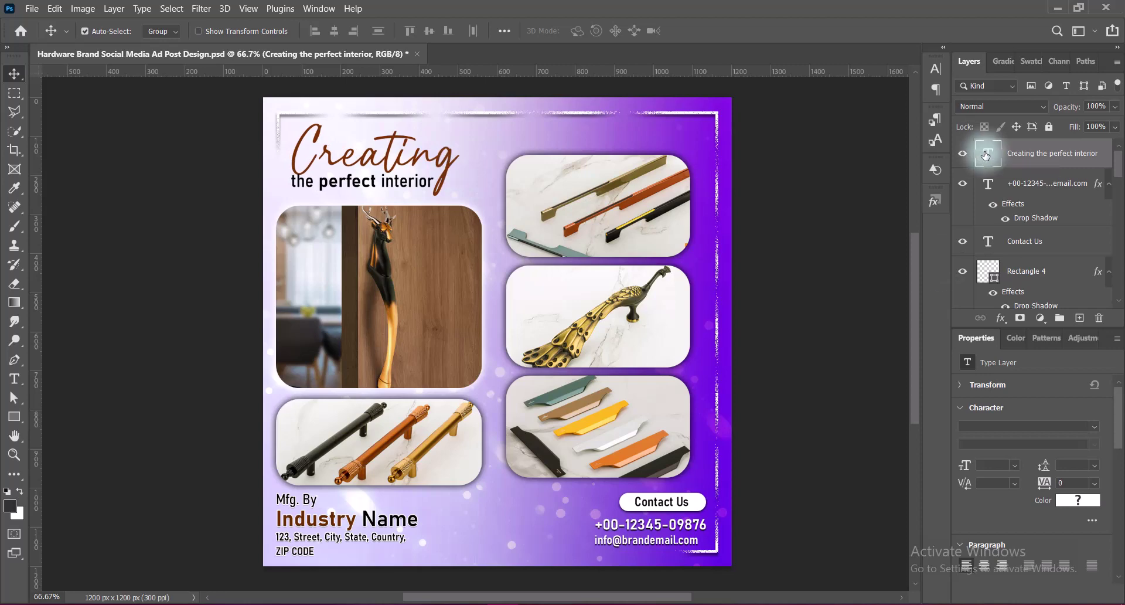
# Give the headline a white Stroke and a white Drop Shadow at 6 px distance
pyautogui.doubleClick(986, 155)
pyautogui.click(559, 205)
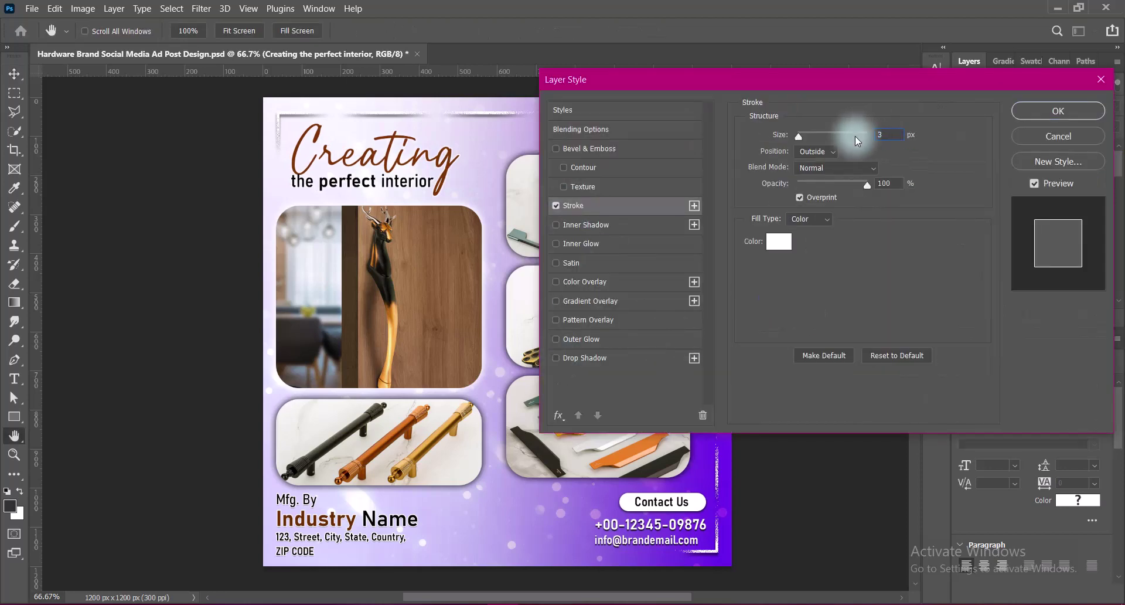
pyautogui.click(557, 358)
pyautogui.click(893, 136)
pyautogui.press('Return')
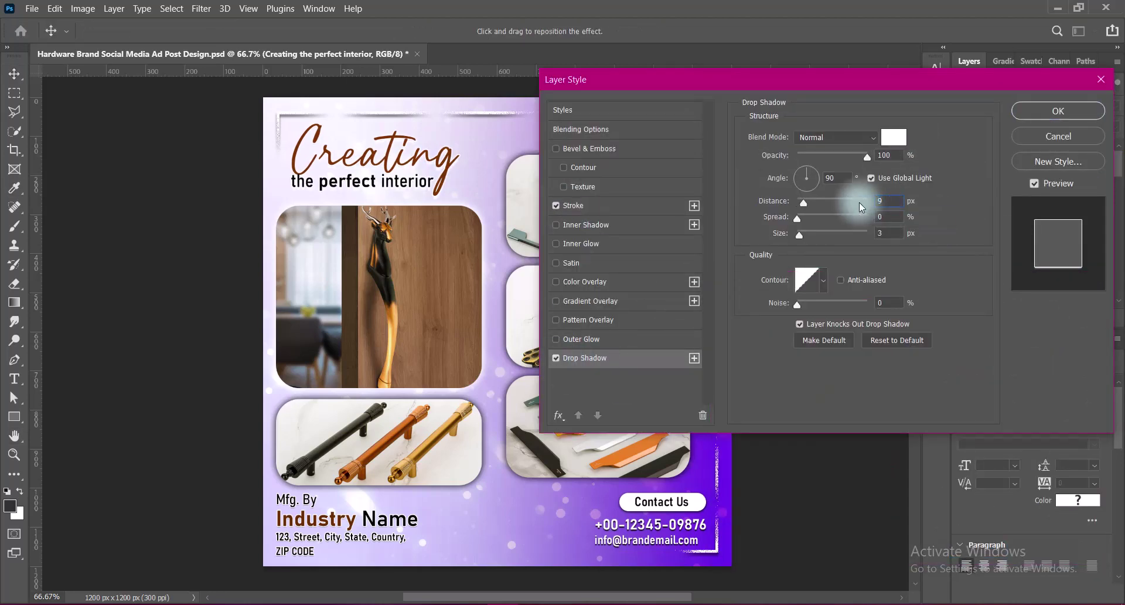
pyautogui.write('6')
pyautogui.press('Return')
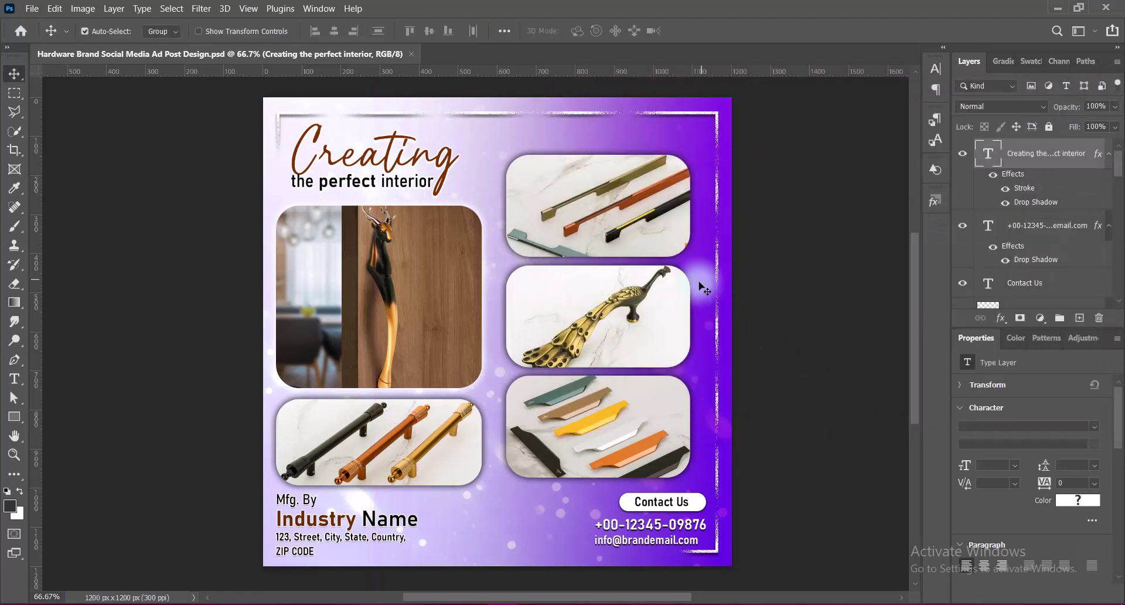
# Fill the phone icon's circle with white
pyautogui.click(1019, 182)
pyautogui.rightClick(985, 186)
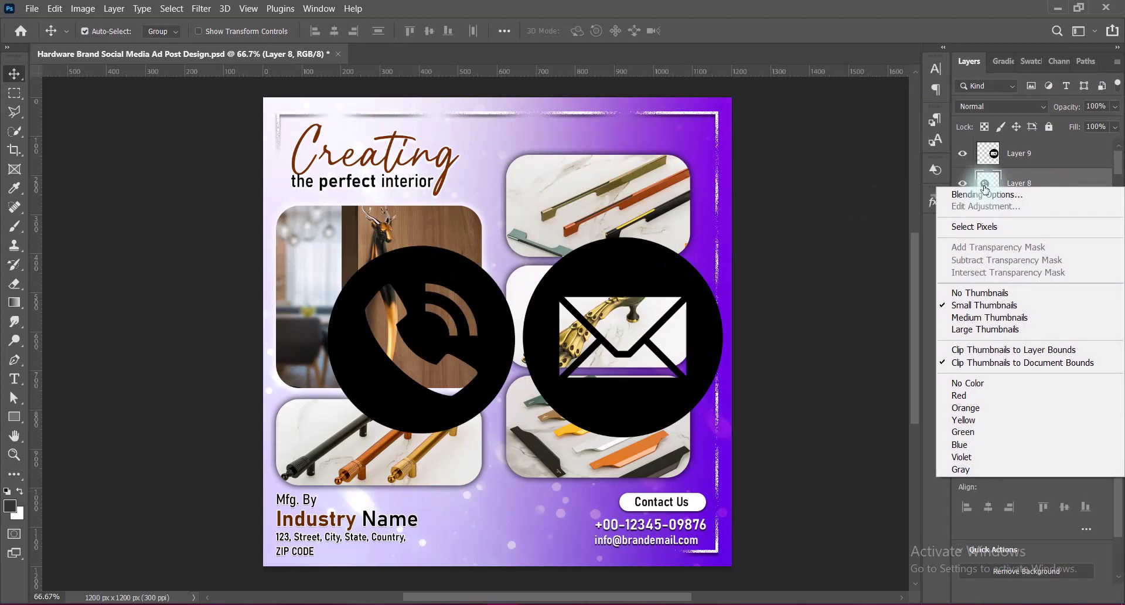
pyautogui.click(974, 227)
pyautogui.click(19, 491)
pyautogui.click(9, 505)
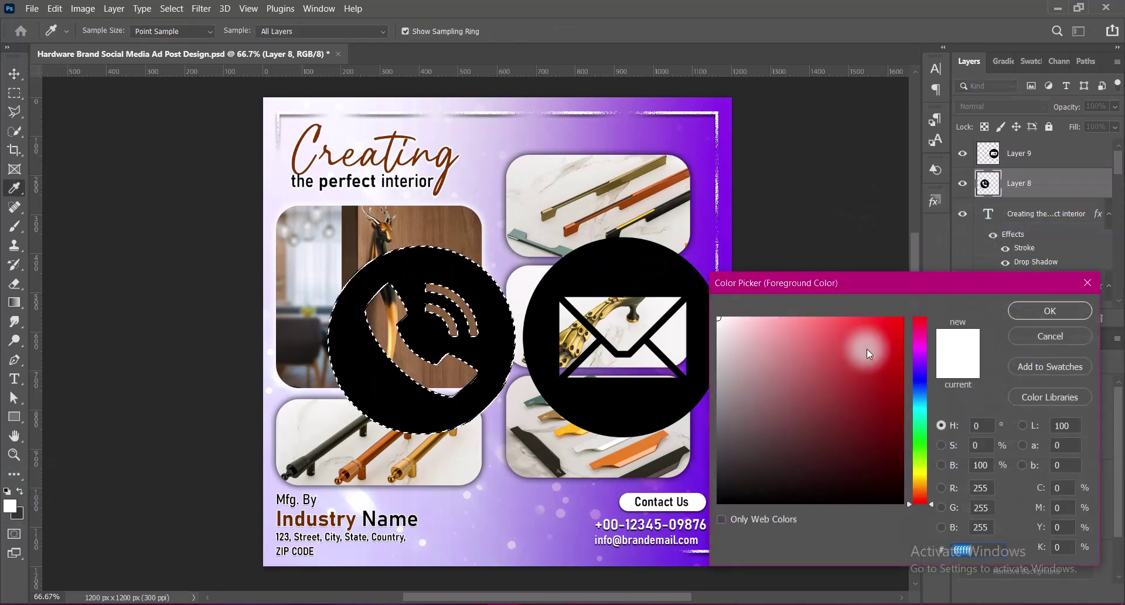
pyautogui.click(1049, 311)
pyautogui.hotkey('alt', 'BackSpace')
pyautogui.hotkey('ctrl', 'd')
pyautogui.press('v')
# Fill the envelope icon's circle with white
pyautogui.click(672, 381)
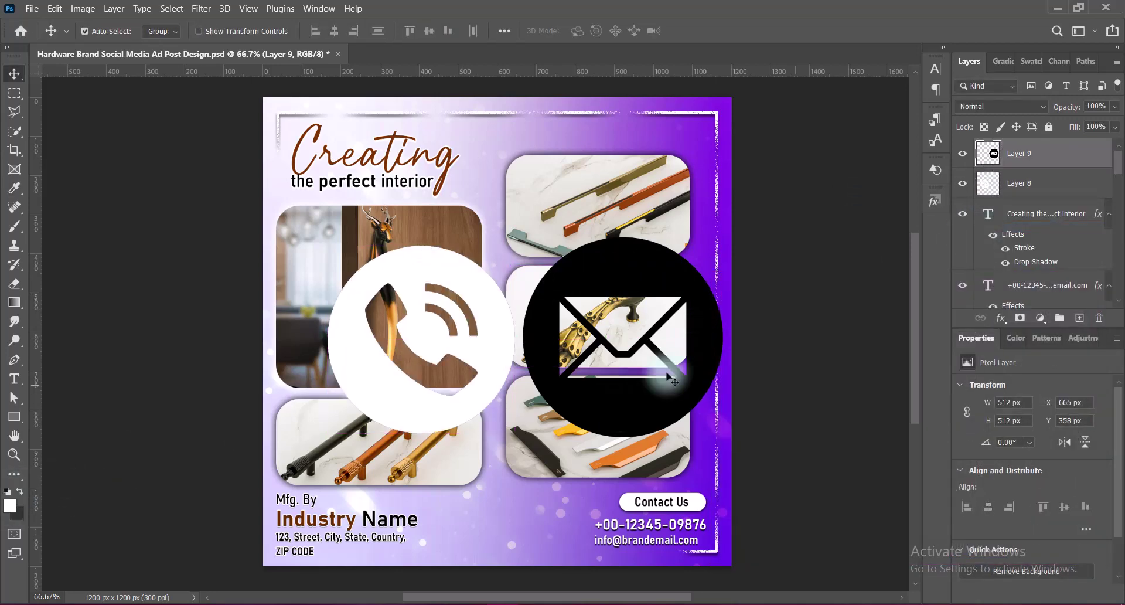
pyautogui.keyDown('ctrl'); pyautogui.click(993, 154); pyautogui.keyUp('ctrl')
pyautogui.hotkey('alt', 'BackSpace')
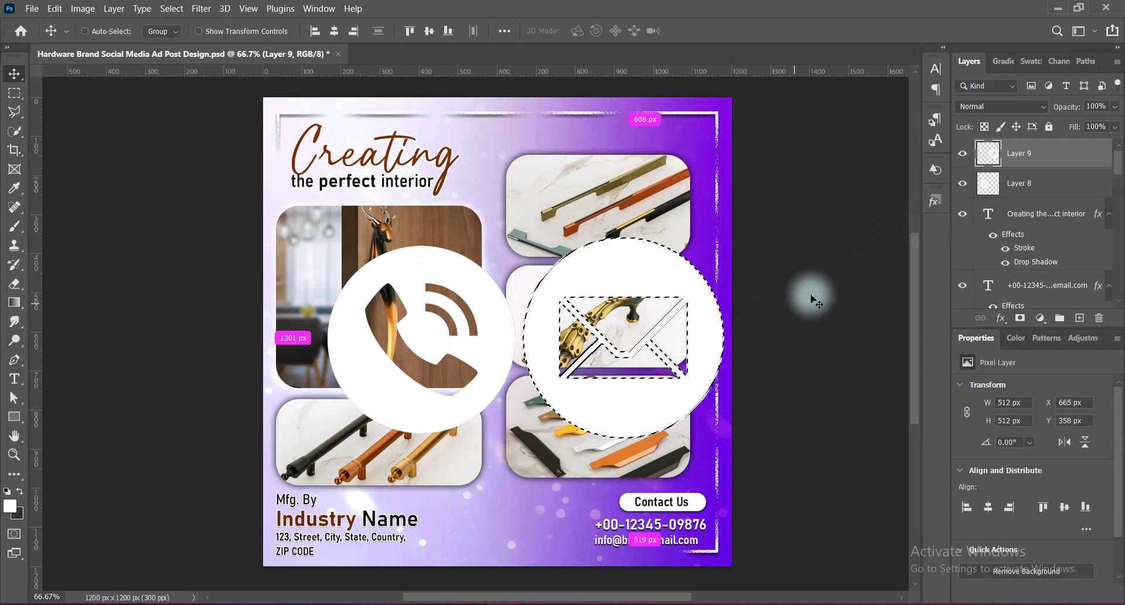
pyautogui.hotkey('ctrl', 'd')
# Move the phone icon beside the contact details and shrink it to 56 px
pyautogui.moveTo(422, 274)
pyautogui.mouseDown()
pyautogui.moveTo(479, 386)
pyautogui.moveTo(479, 518)
pyautogui.mouseUp()
pyautogui.hotkey('ctrl', 't')
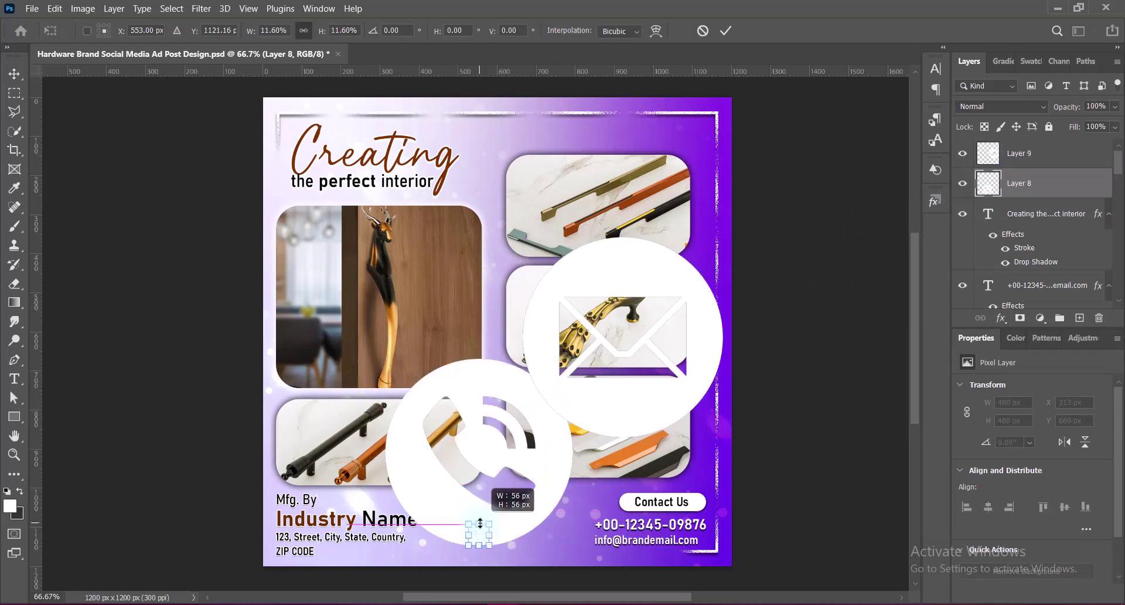
pyautogui.click(726, 30)
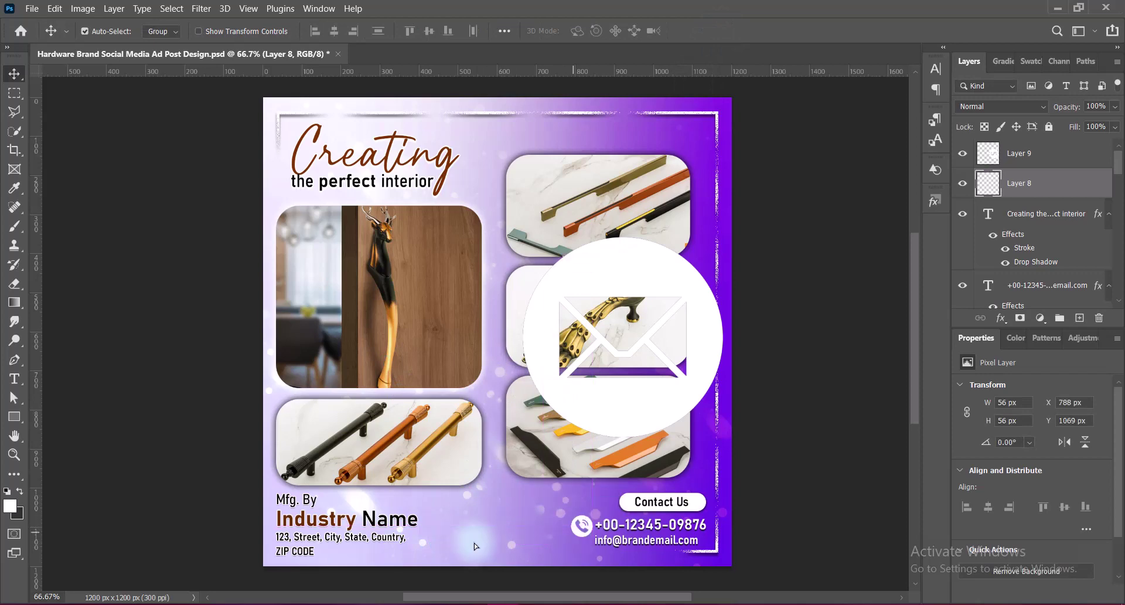
pyautogui.hotkey('ctrl', 't')
pyautogui.click(725, 30)
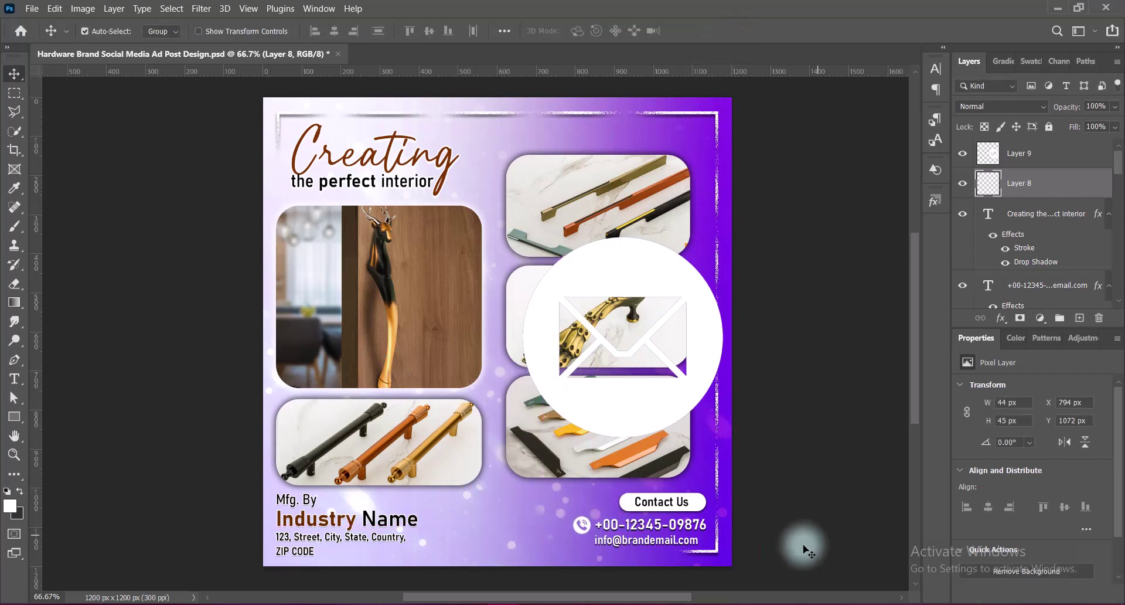
pyautogui.press('Down')
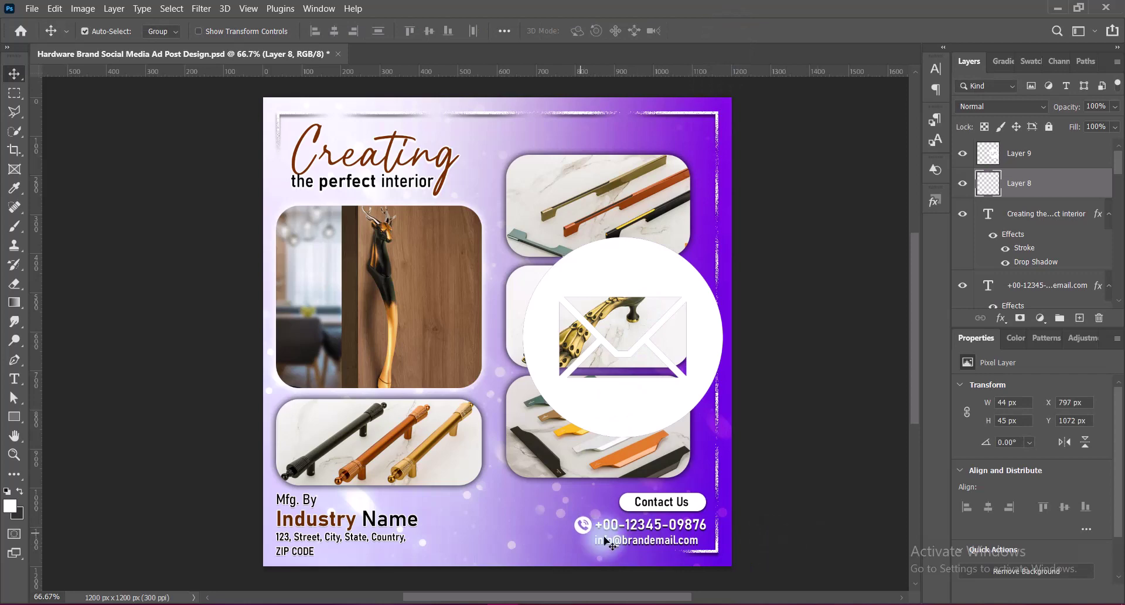
# Shrink the envelope icon to icon size beside the e-mail line
pyautogui.click(618, 273)
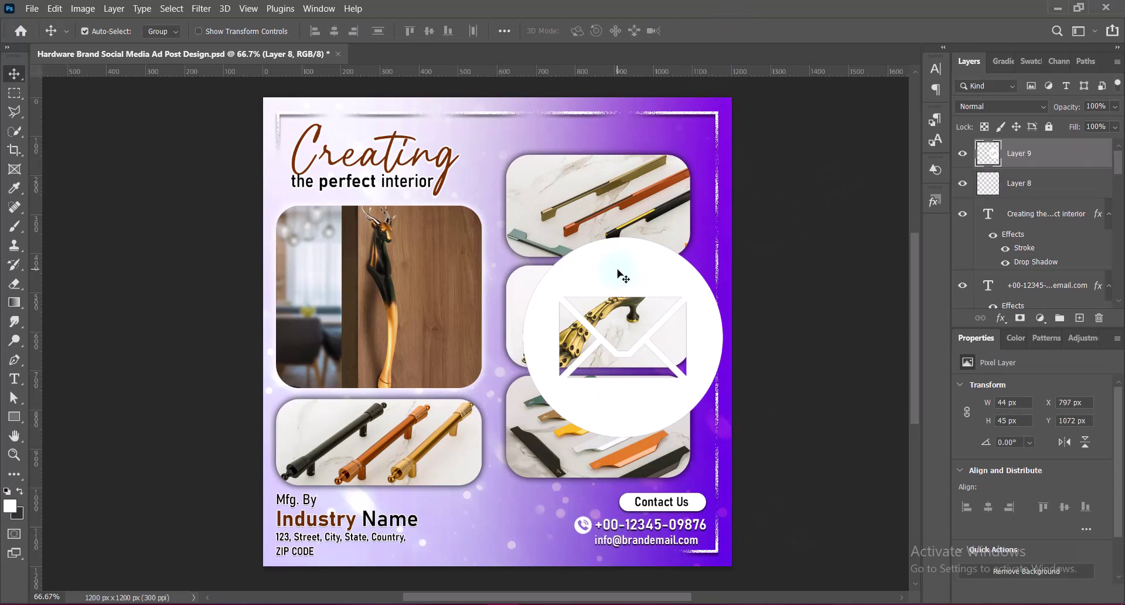
pyautogui.hotkey('ctrl', 't')
pyautogui.moveTo(623, 238)
pyautogui.mouseDown()
pyautogui.moveTo(619, 410)
pyautogui.moveTo(582, 545)
pyautogui.mouseUp()
pyautogui.click(726, 32)
pyautogui.hotkey('ctrl', 't')
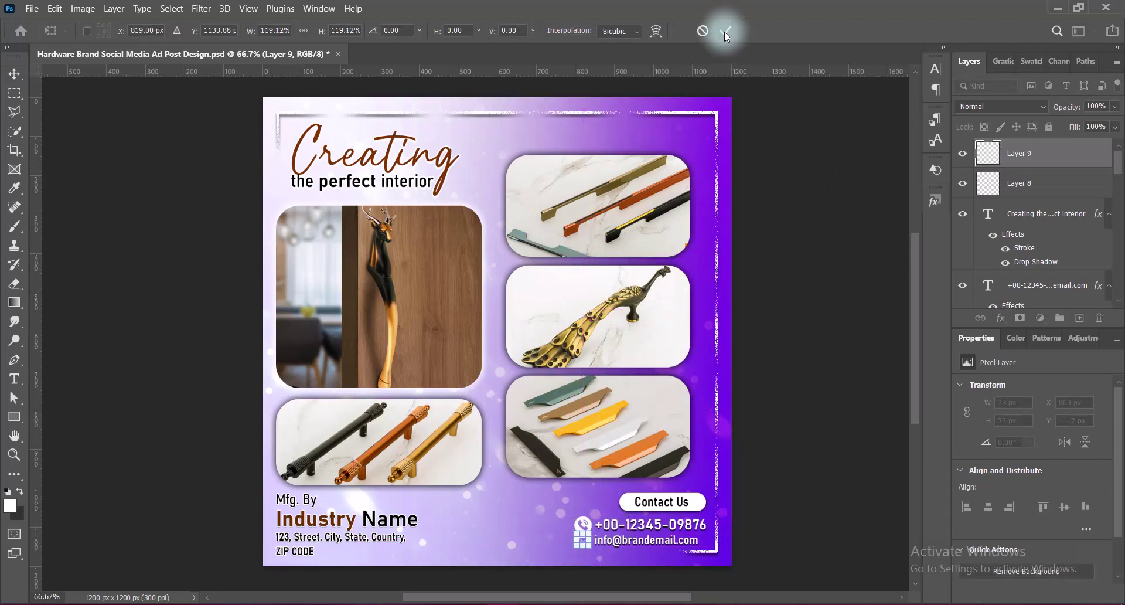
pyautogui.click(725, 30)
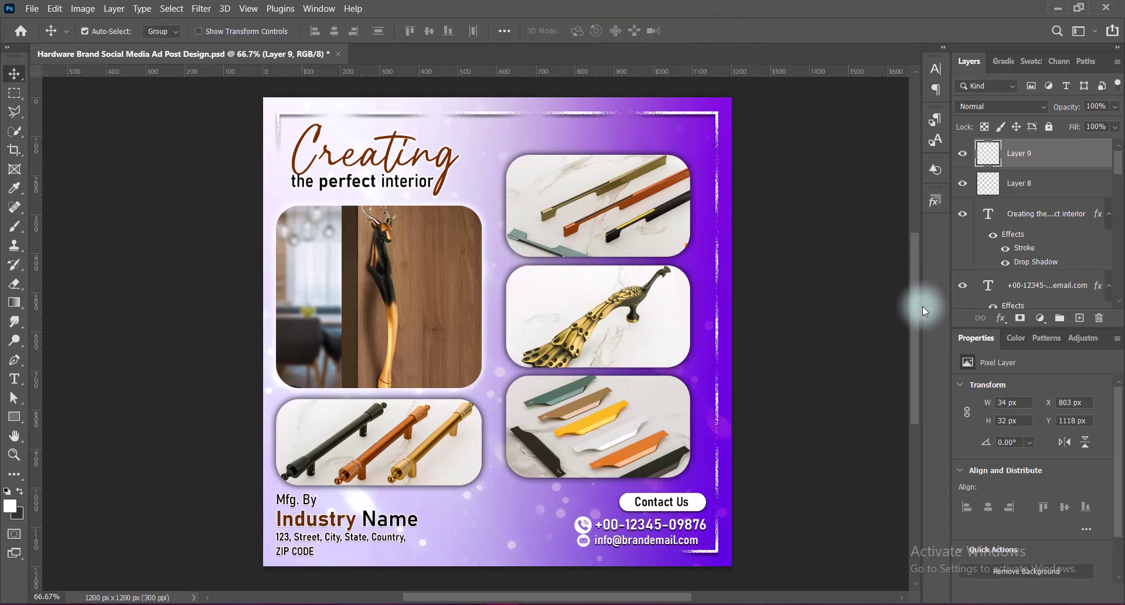
# Scale the phone icon (Layer 8) down slightly to about 36 px
pyautogui.click(580, 524)
pyautogui.hotkey('ctrl', 't')
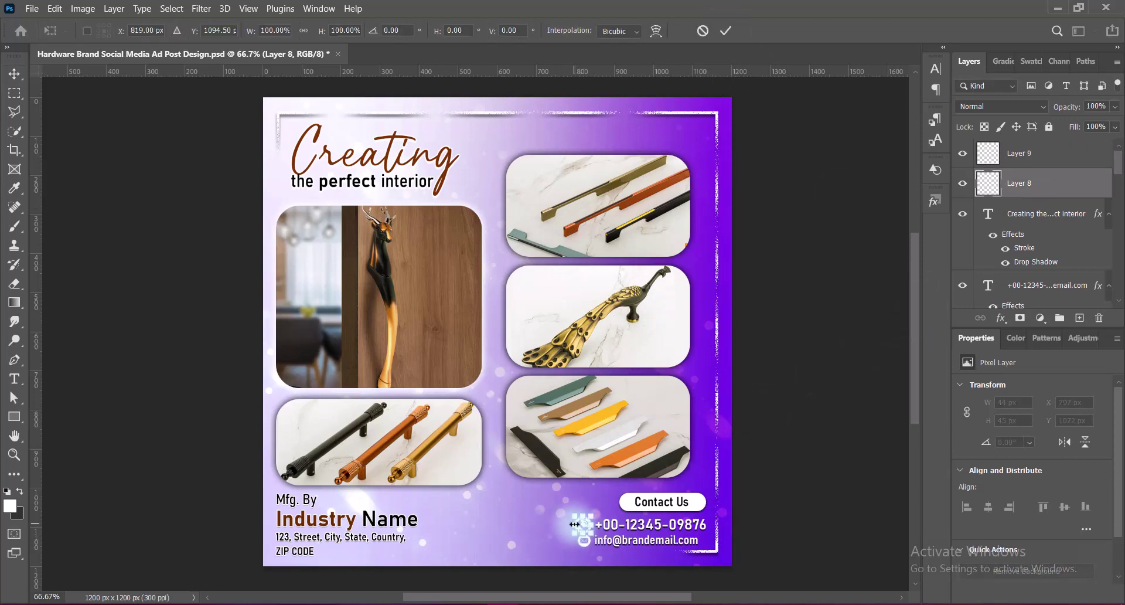
pyautogui.moveTo(574, 524); pyautogui.dragTo(577, 524)
pyautogui.click(725, 32)
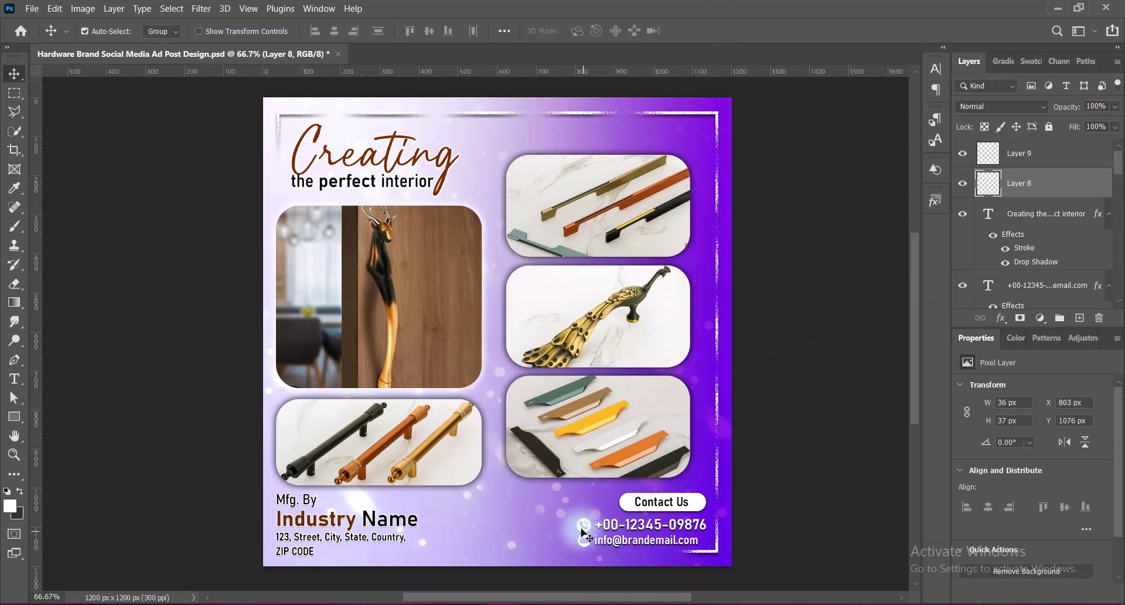
# Add a Drop Shadow layer style to the phone icon
pyautogui.doubleClick(984, 186)
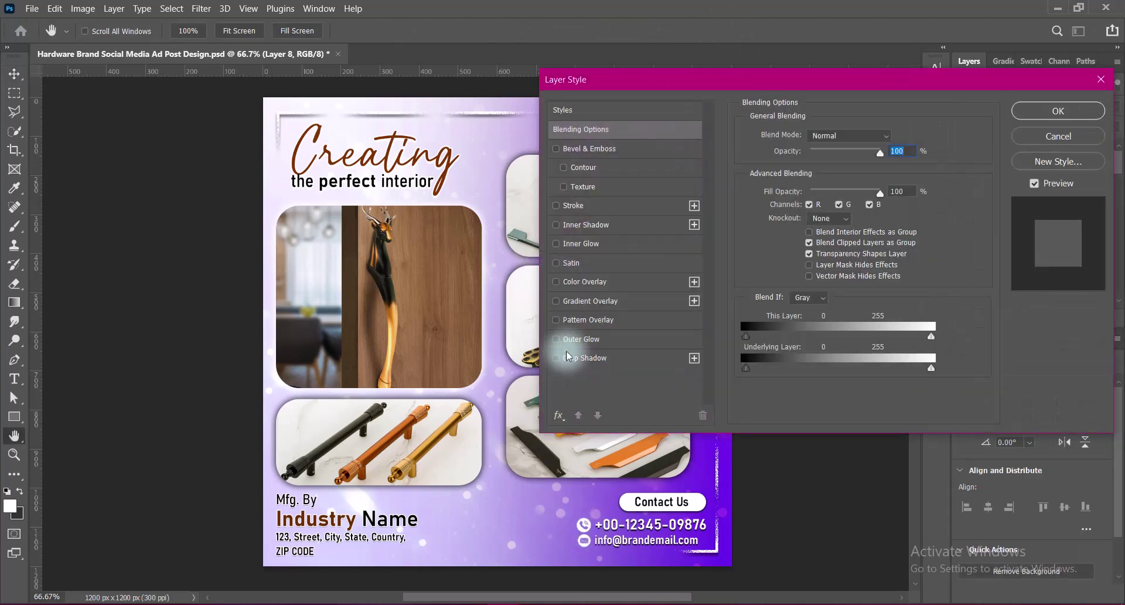
pyautogui.click(1058, 136)
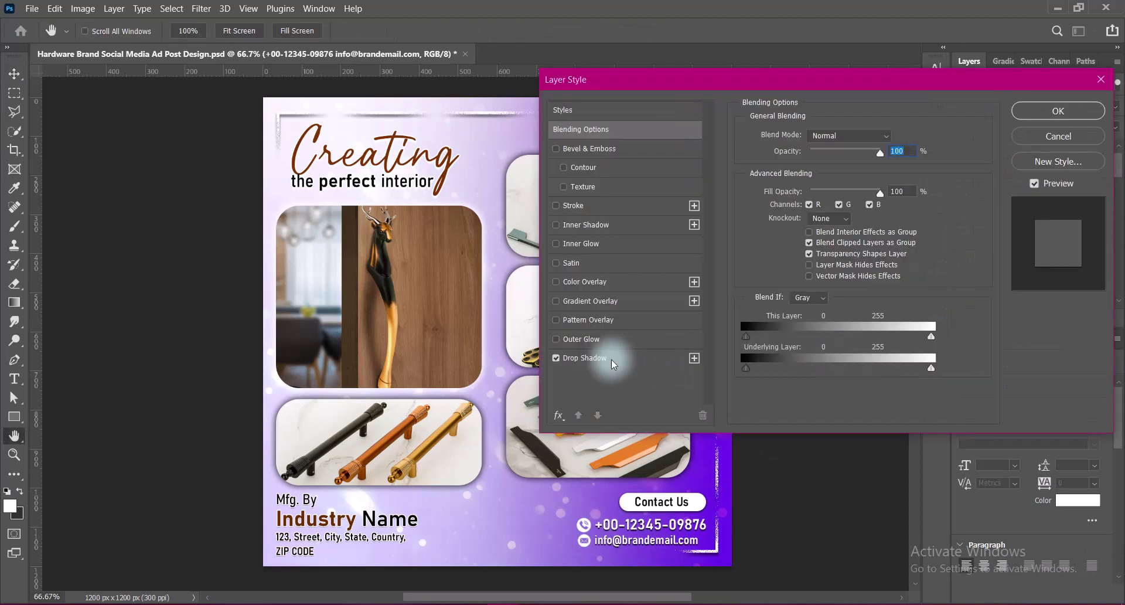
pyautogui.click(615, 359)
pyautogui.click(1058, 111)
pyautogui.click(1019, 163)
pyautogui.rightClick(988, 162)
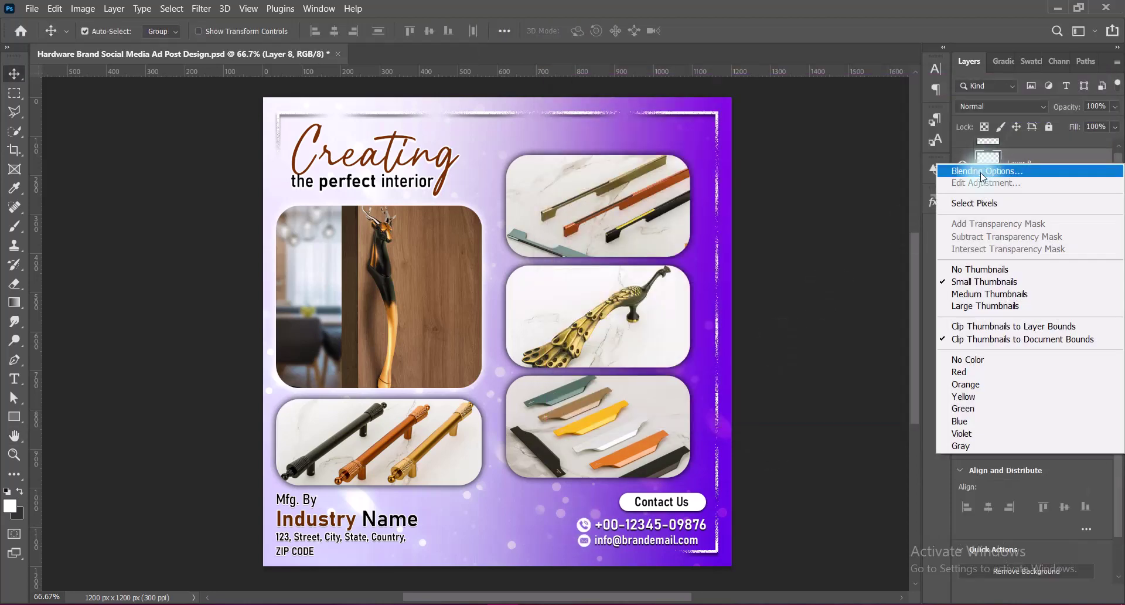
pyautogui.press('Escape')
pyautogui.doubleClick(974, 175)
pyautogui.click(586, 358)
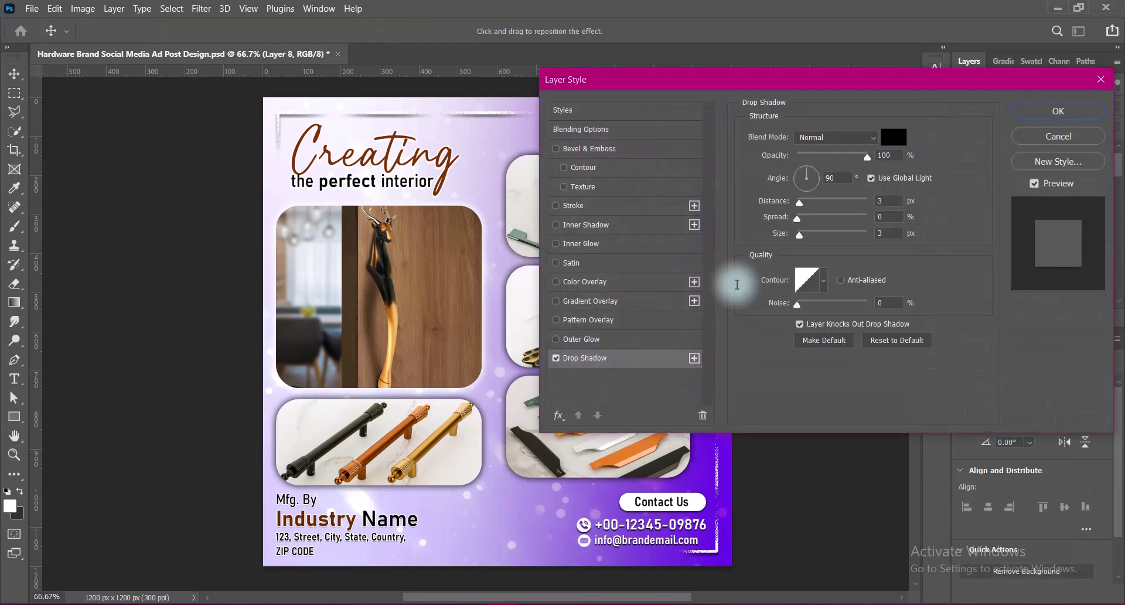
pyautogui.click(884, 200)
pyautogui.click(1058, 110)
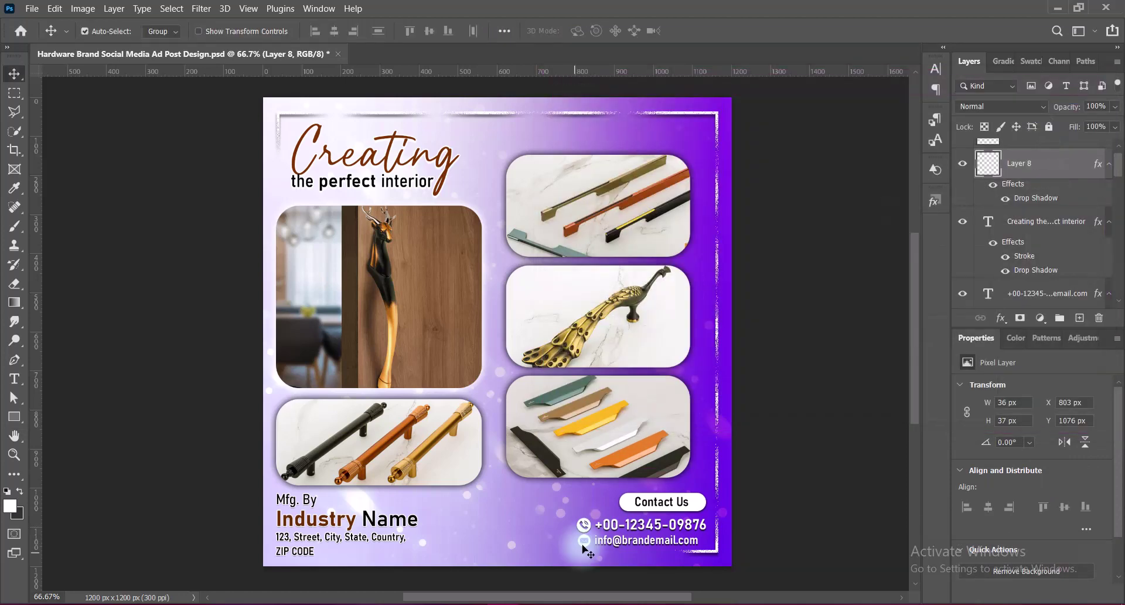
# Add a Drop Shadow to the email icon and save the file
pyautogui.hotkey('ctrl', 'shift', 'alt', 'n')
pyautogui.rightClick(987, 149)
pyautogui.click(966, 141)
pyautogui.click(557, 359)
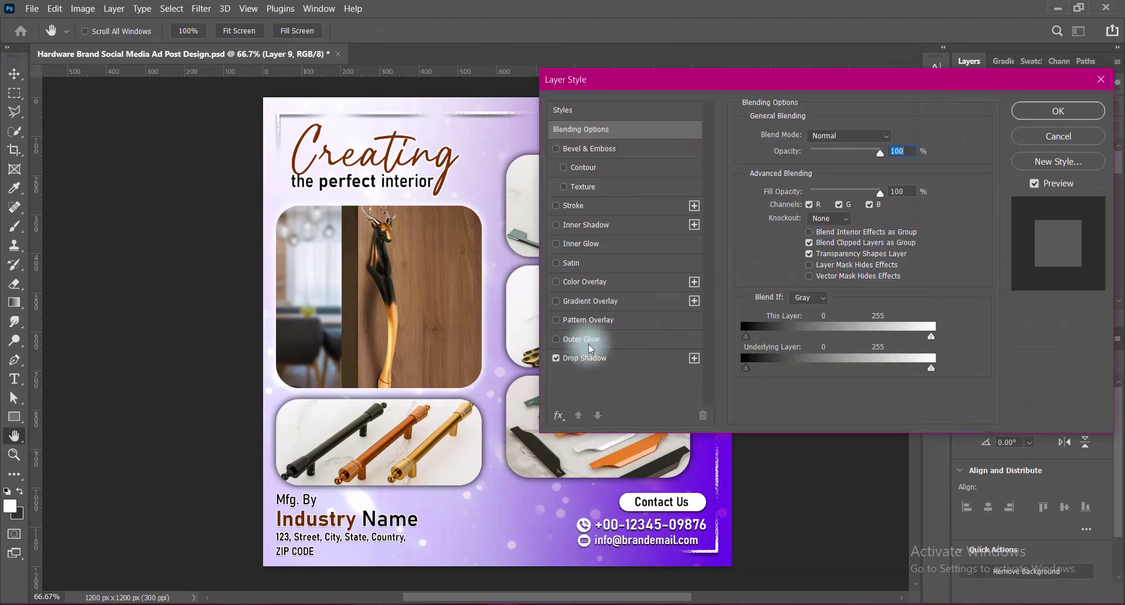
pyautogui.click(1058, 111)
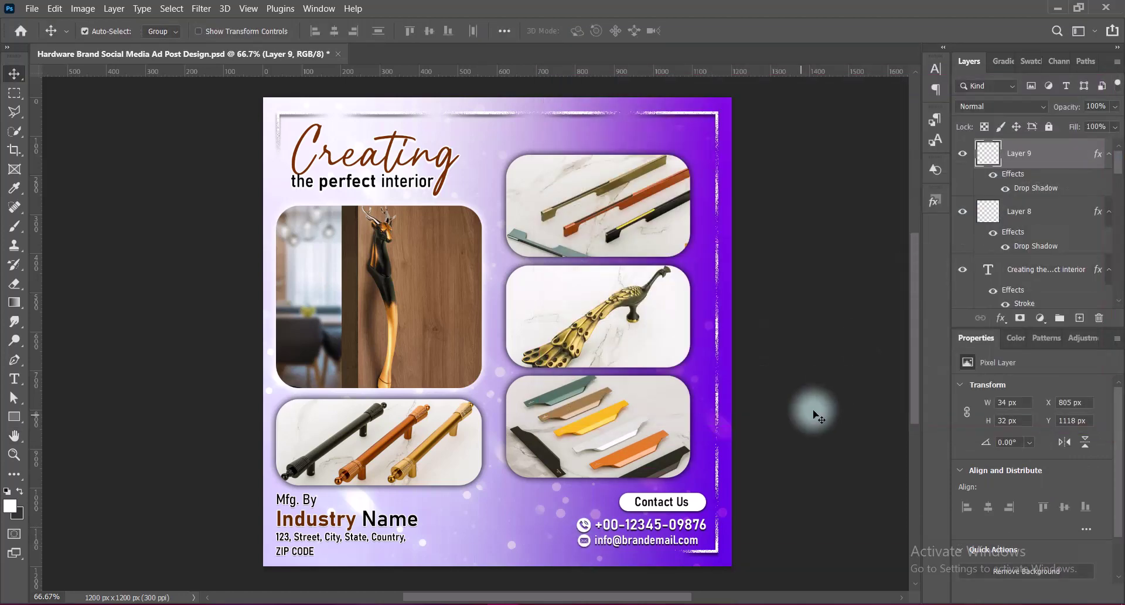
pyautogui.hotkey('ctrl', 's')
# Paste the PMC GALAXY logo and scale it down into the top-right corner
pyautogui.hotkey('ctrl', 'v')
pyautogui.hotkey('ctrl', 't')
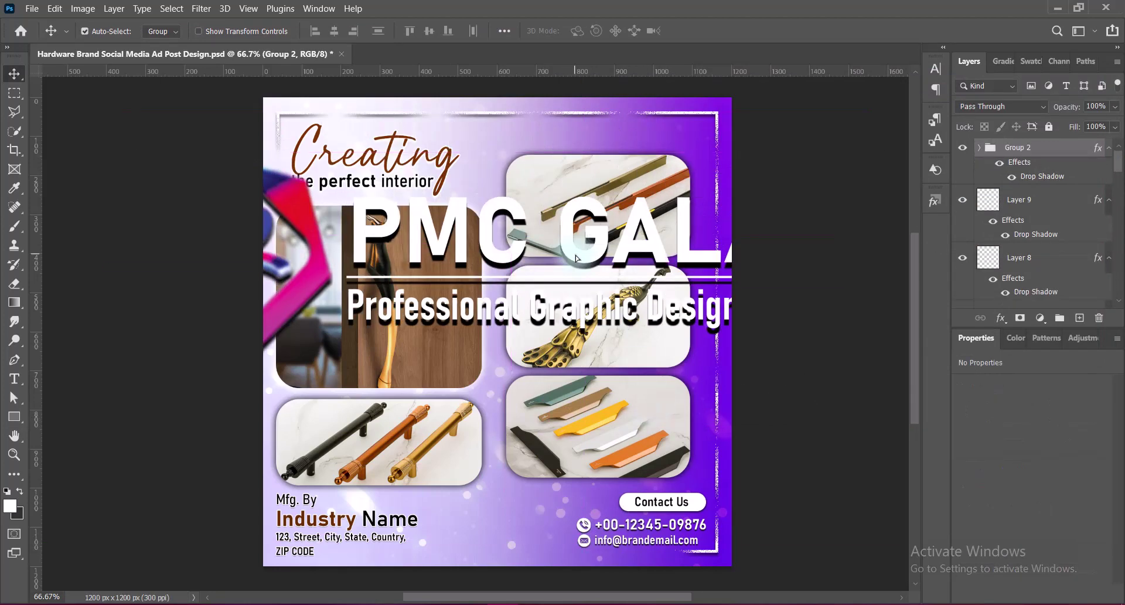
pyautogui.moveTo(378, 317)
pyautogui.mouseDown()
pyautogui.moveTo(441, 229)
pyautogui.moveTo(586, 138)
pyautogui.mouseUp()
pyautogui.press('Return')
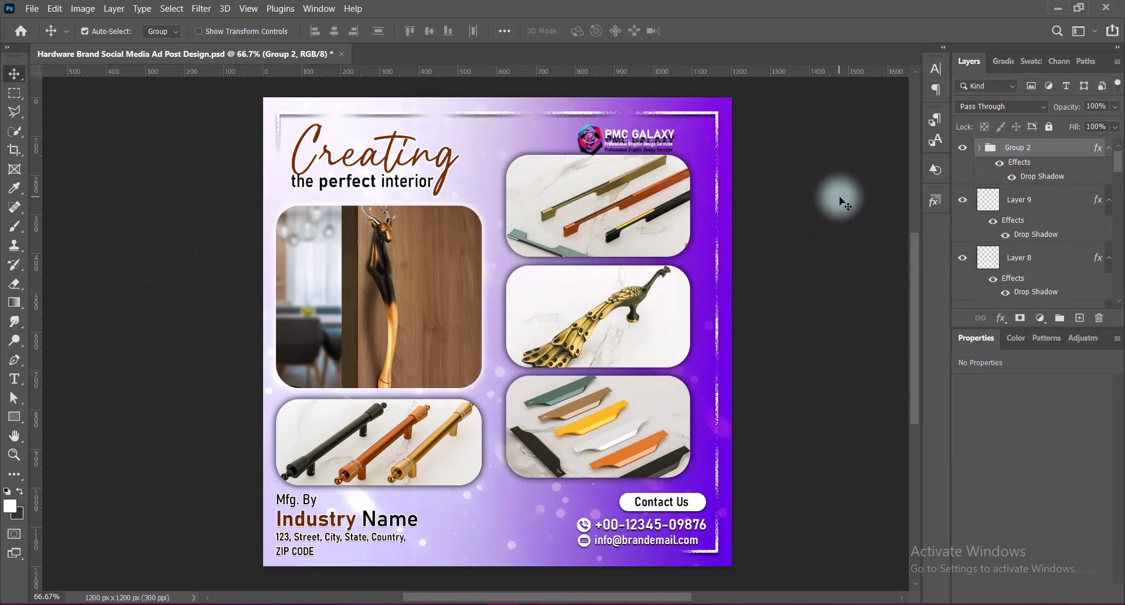
# Give the logo a Drop Shadow with distance 2
pyautogui.doubleClick(1037, 176)
pyautogui.moveTo(839, 96); pyautogui.dragTo(969, 96)
pyautogui.doubleClick(888, 200)
pyautogui.write('2')
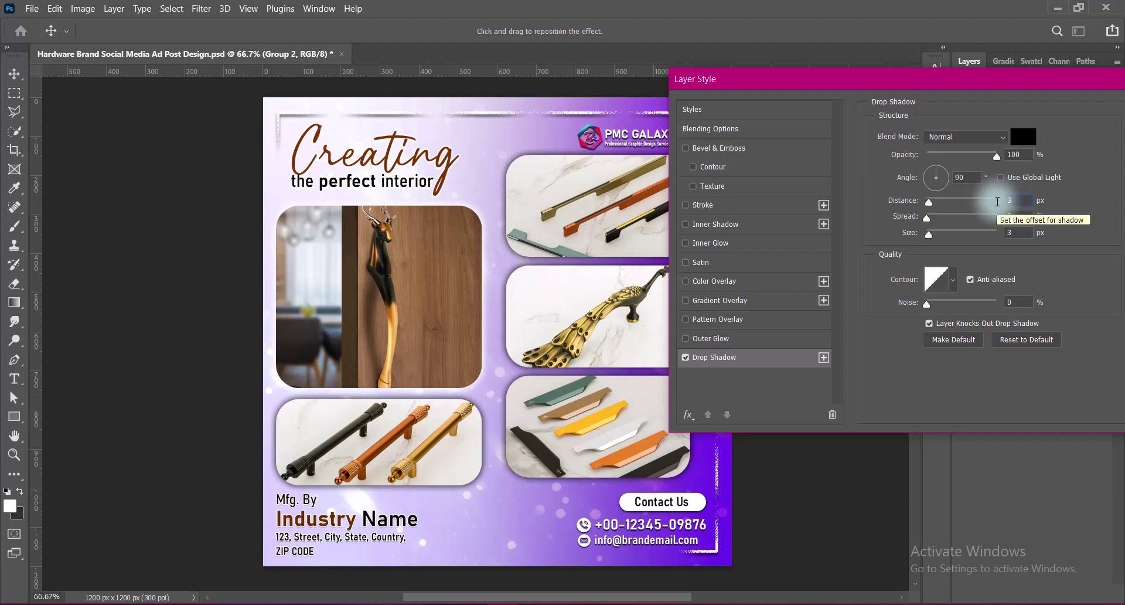
pyautogui.press('Return')
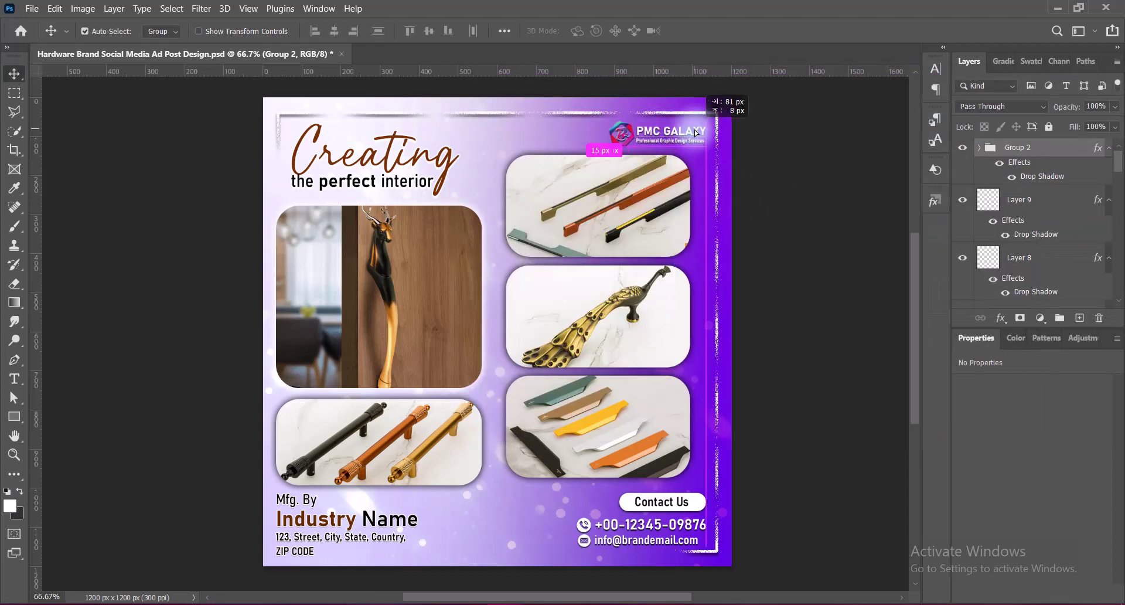
# Nudge the logo further right and enlarge it slightly
pyautogui.moveTo(659, 129); pyautogui.dragTo(692, 126)
pyautogui.hotkey('ctrl', 't')
pyautogui.moveTo(602, 133); pyautogui.dragTo(591, 133)
pyautogui.press('Return')
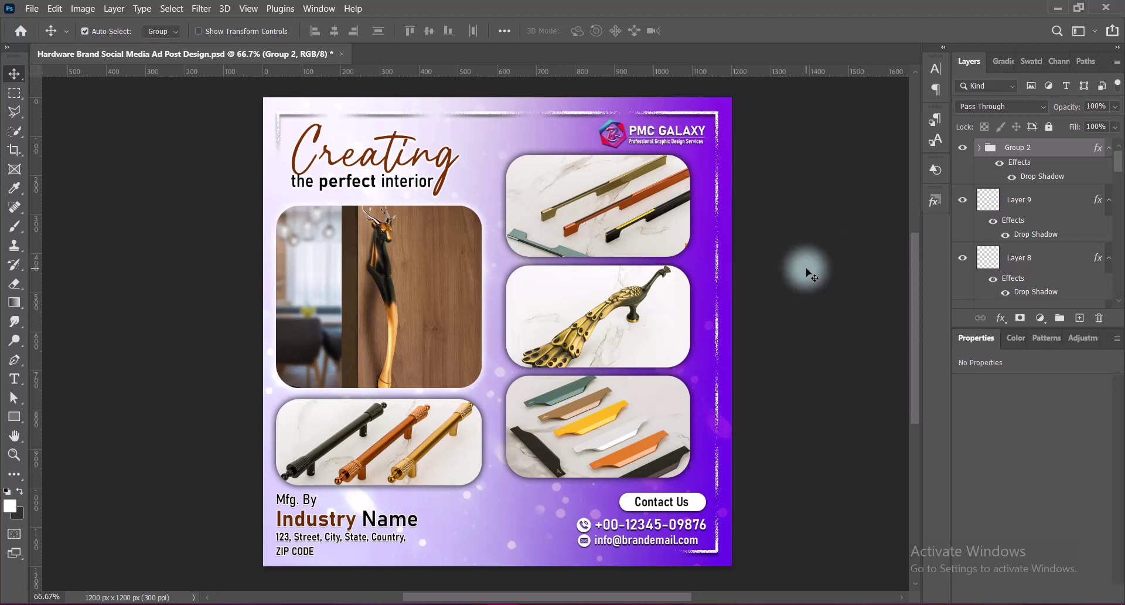
# Set background Layer 2 to Luminosity blending and apply a sepia Hue/Saturation colorize
pyautogui.click(701, 158)
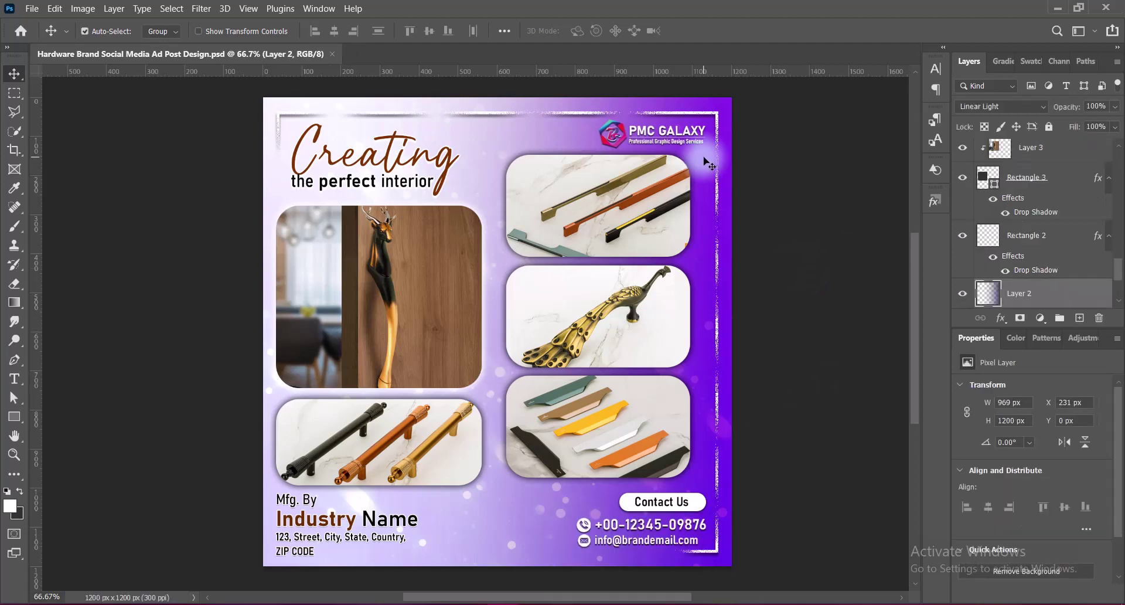
pyautogui.click(1001, 106)
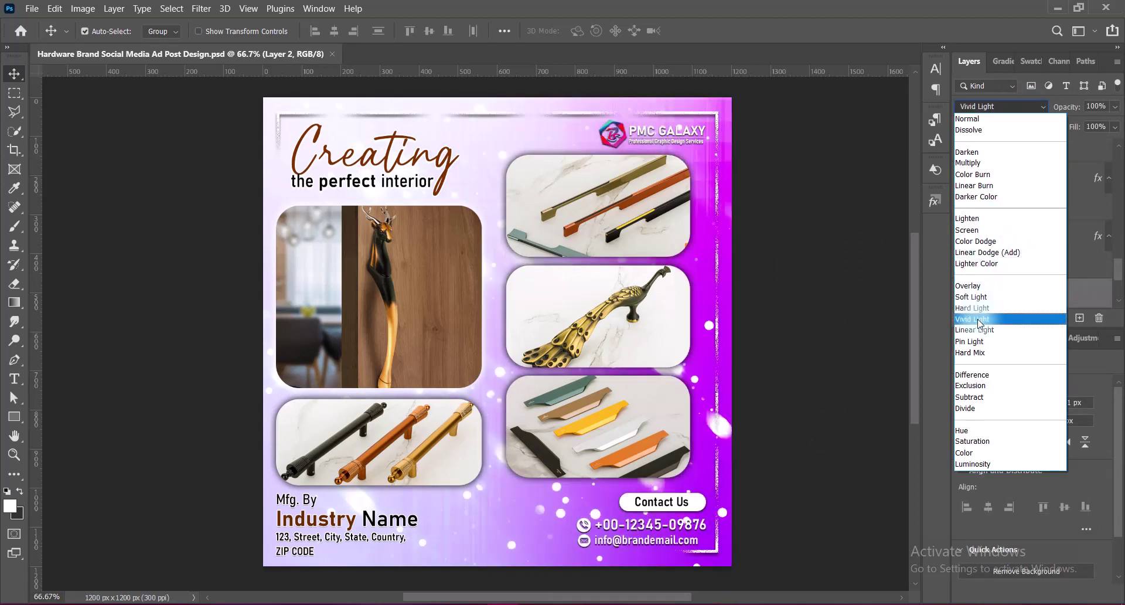
pyautogui.click(965, 463)
pyautogui.click(83, 8)
pyautogui.click(276, 132)
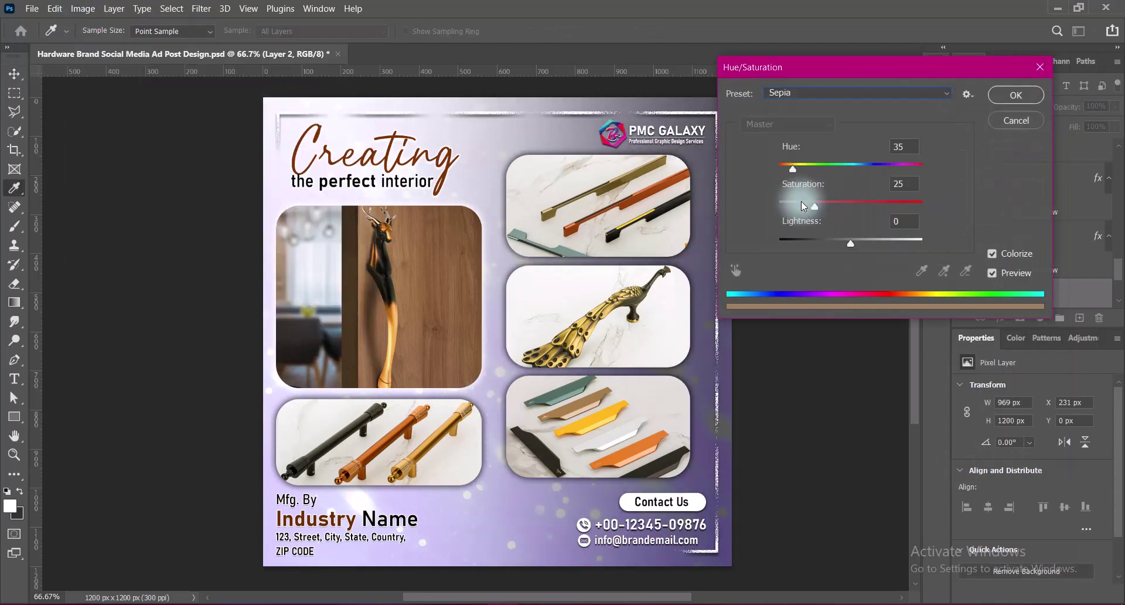
pyautogui.click(1015, 94)
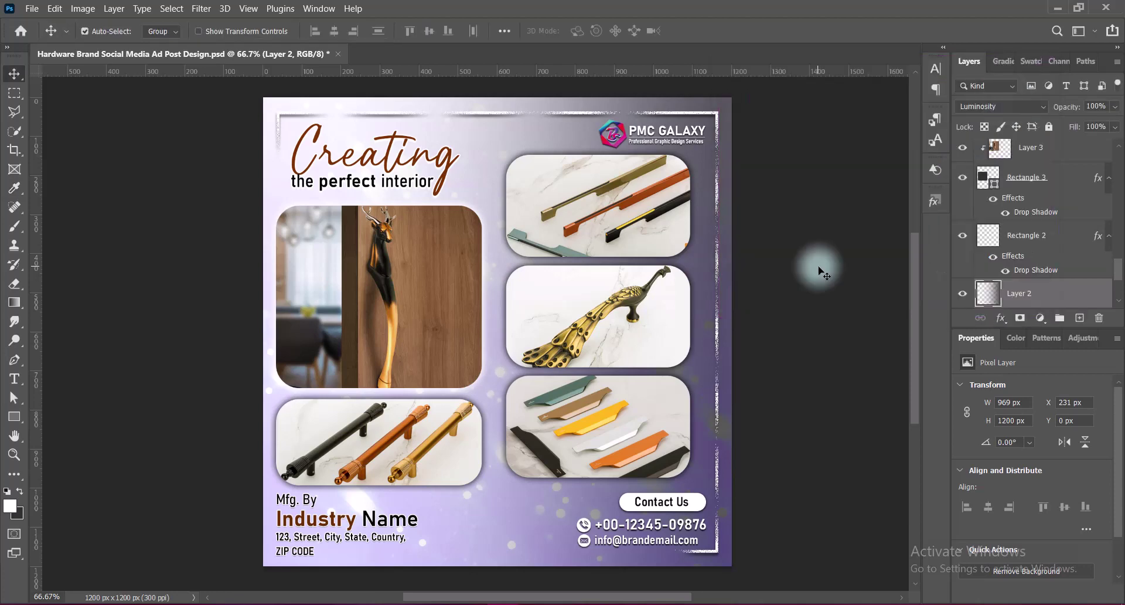
# Apply Color Balance with +100 green, then set the layer to Linear Burn
pyautogui.click(82, 8)
pyautogui.click(276, 144)
pyautogui.press('Tab')
pyautogui.write('100')
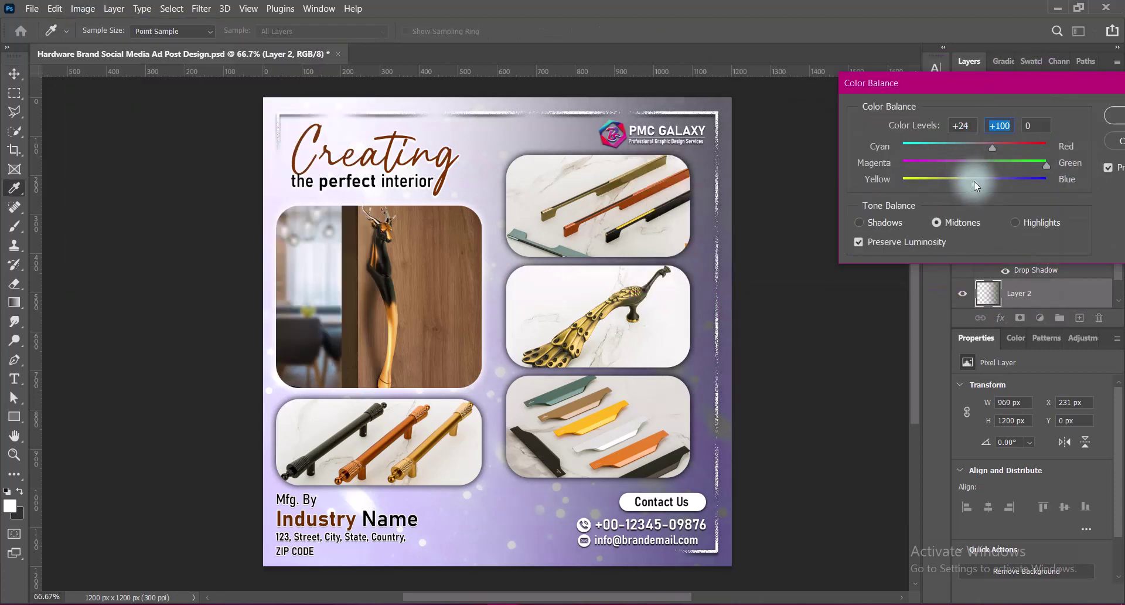
pyautogui.moveTo(1019, 80); pyautogui.dragTo(797, 74)
pyautogui.click(922, 108)
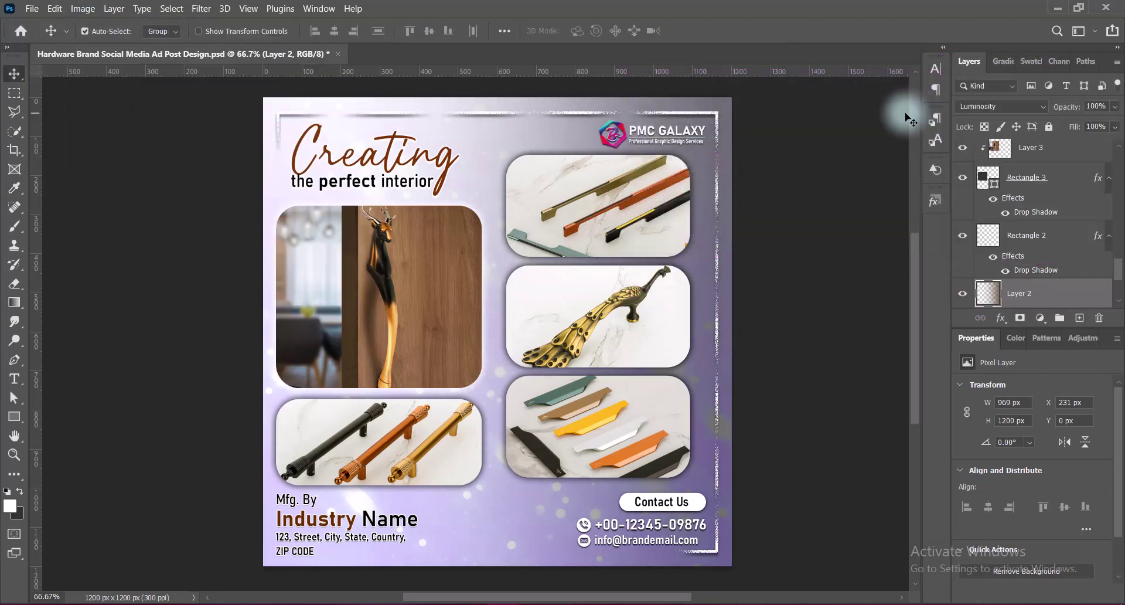
pyautogui.click(1031, 106)
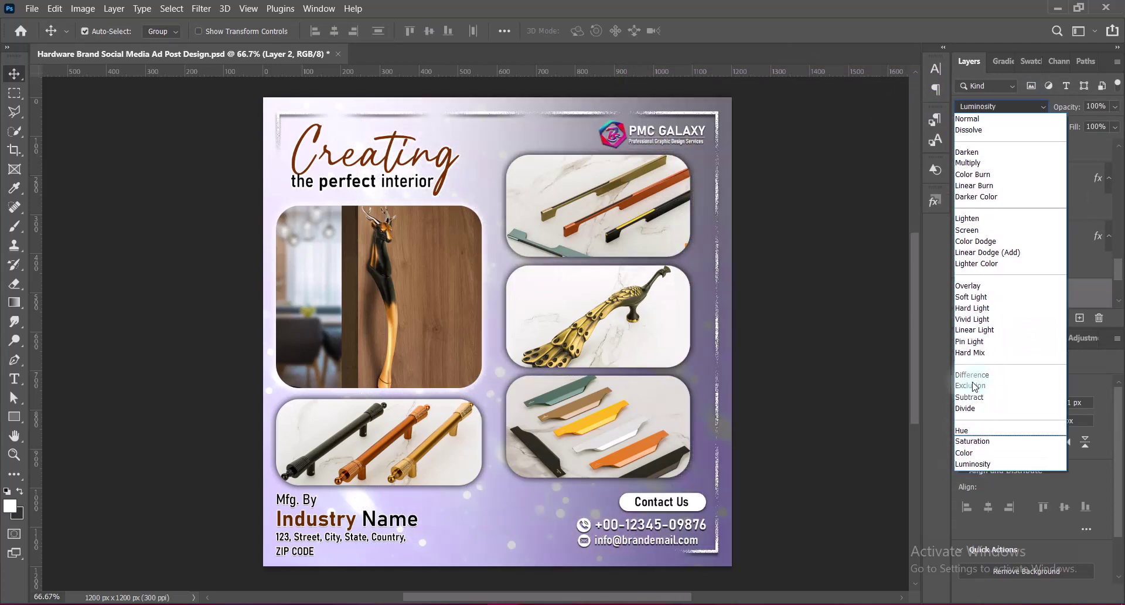
pyautogui.click(974, 185)
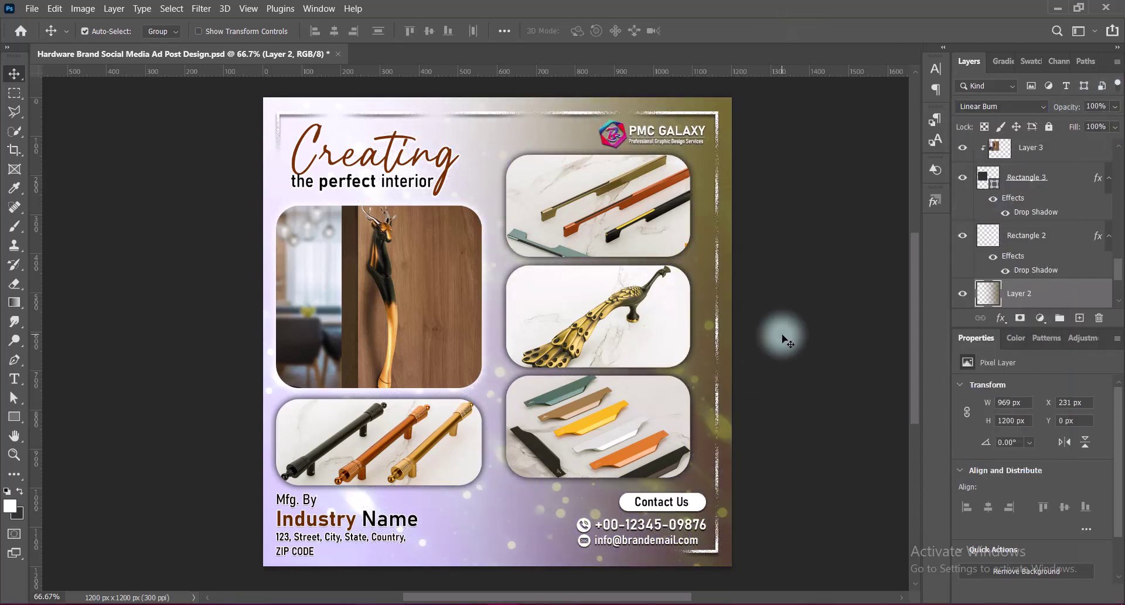
pyautogui.scroll(1, 477, 295)
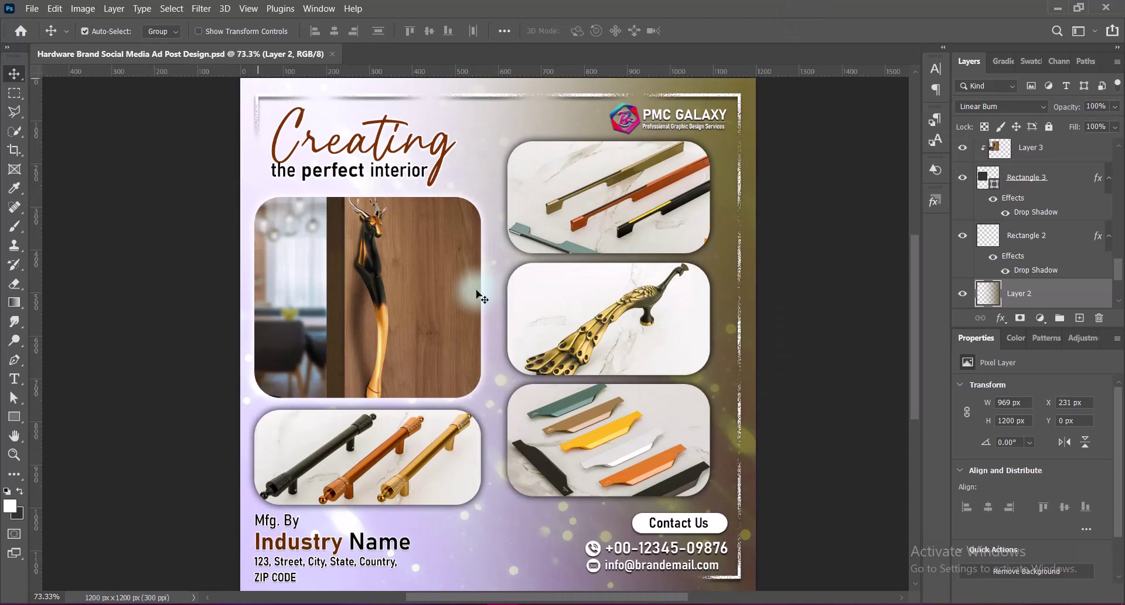
pyautogui.scroll(-1, 499, 294)
pyautogui.scroll(-1, 498, 294)
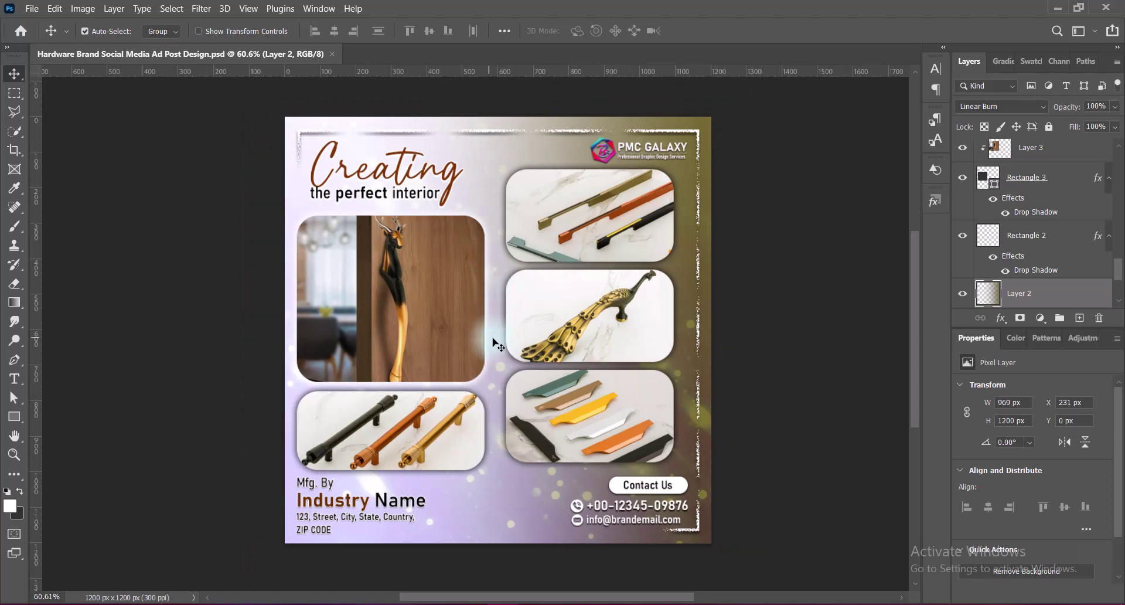
pyautogui.scroll(2, 492, 341)
pyautogui.scroll(-1, 495, 343)
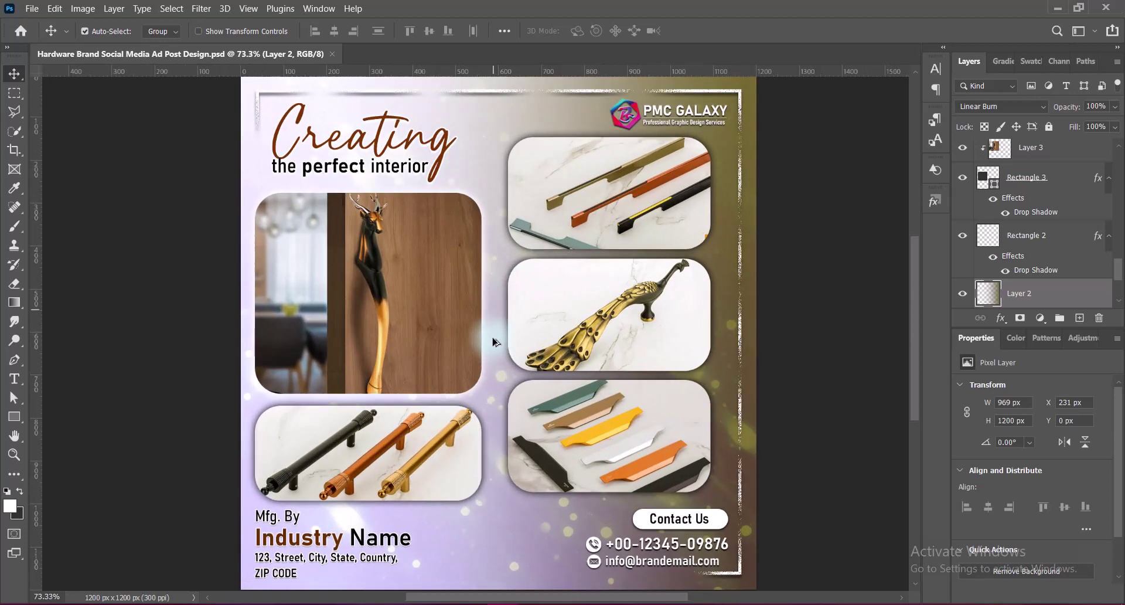
pyautogui.scroll(1, 497, 343)
pyautogui.scroll(-1, 497, 345)
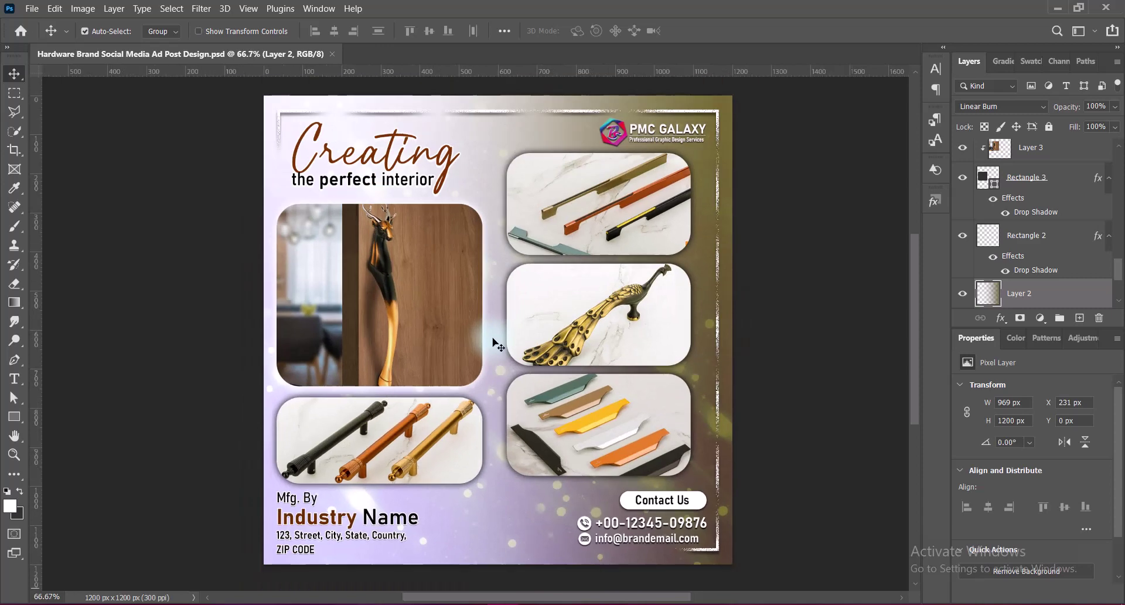
pyautogui.scroll(1, 491, 331)
pyautogui.scroll(-1, 490, 330)
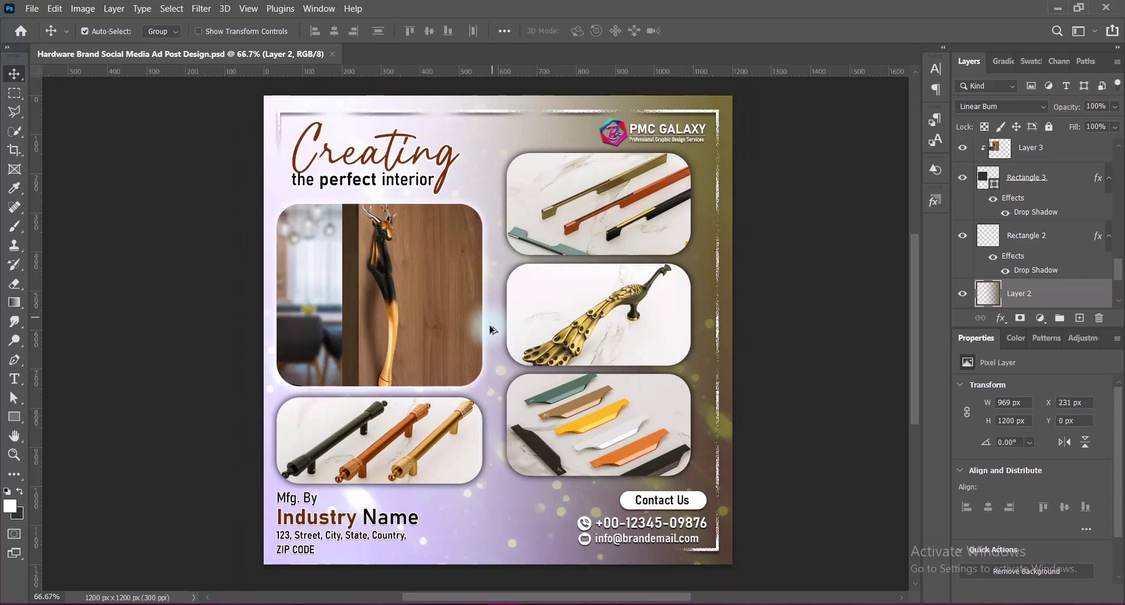